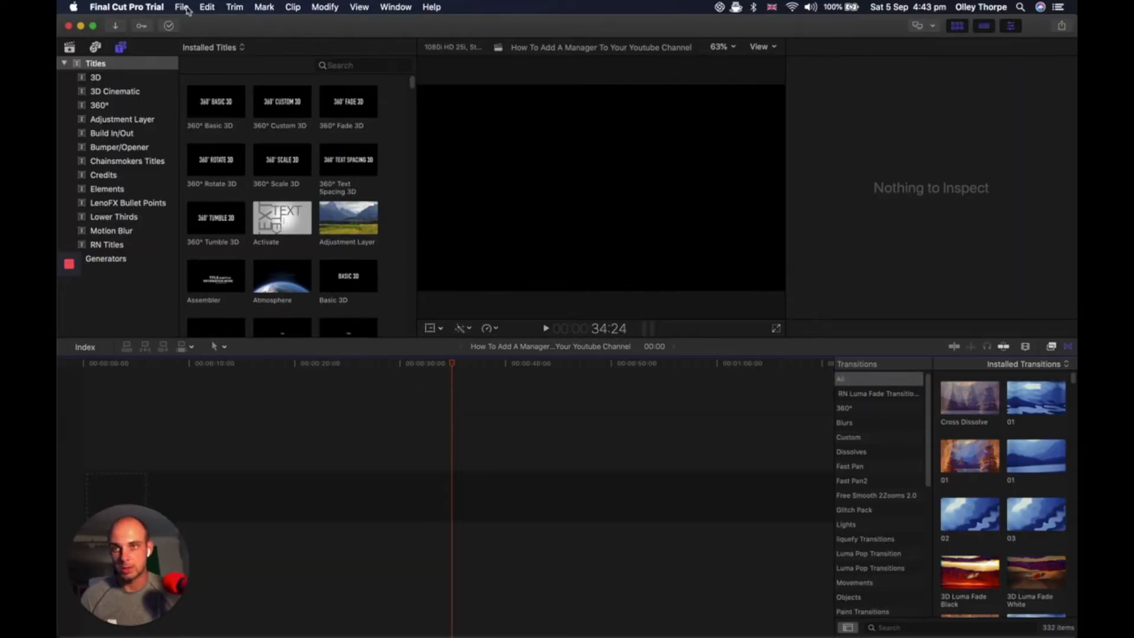
- Create a new project with a custom 1080 x 1080 video format and add the video "If Your A Youtuber You NEED these APPS" to its timeline
left_click(183, 6)
mouse_move(195, 21)
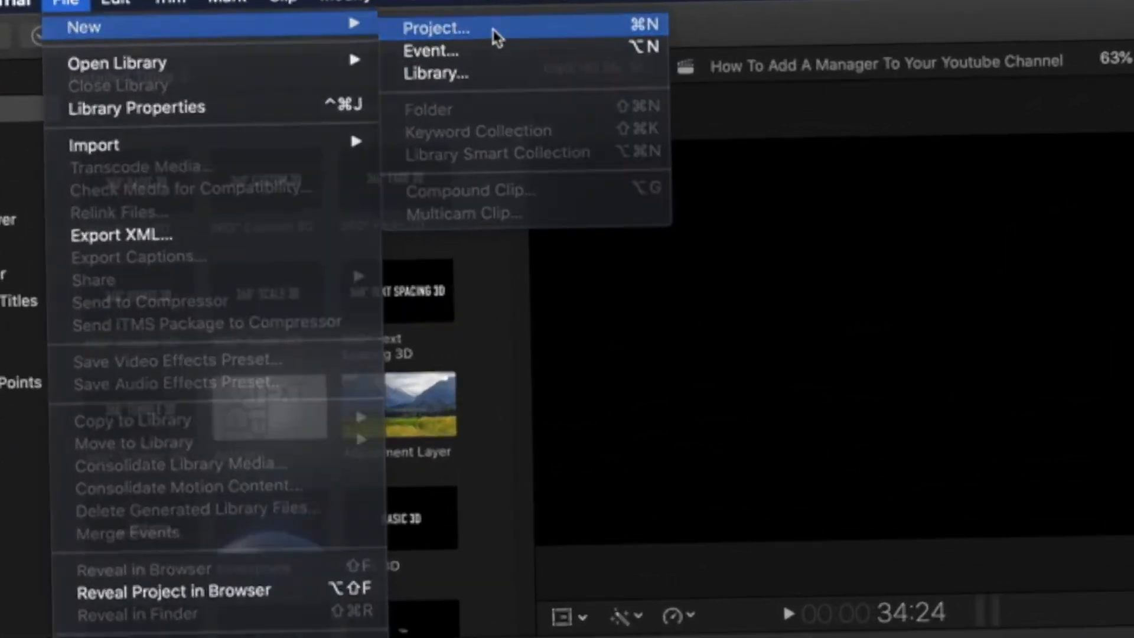
left_click(473, 33)
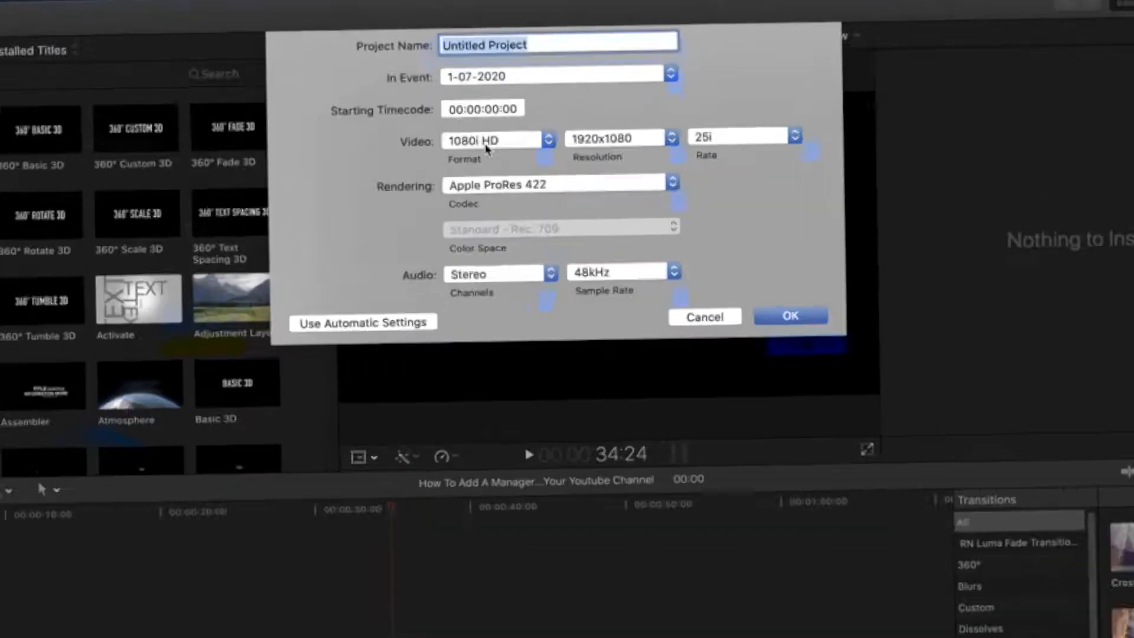
left_click(486, 146)
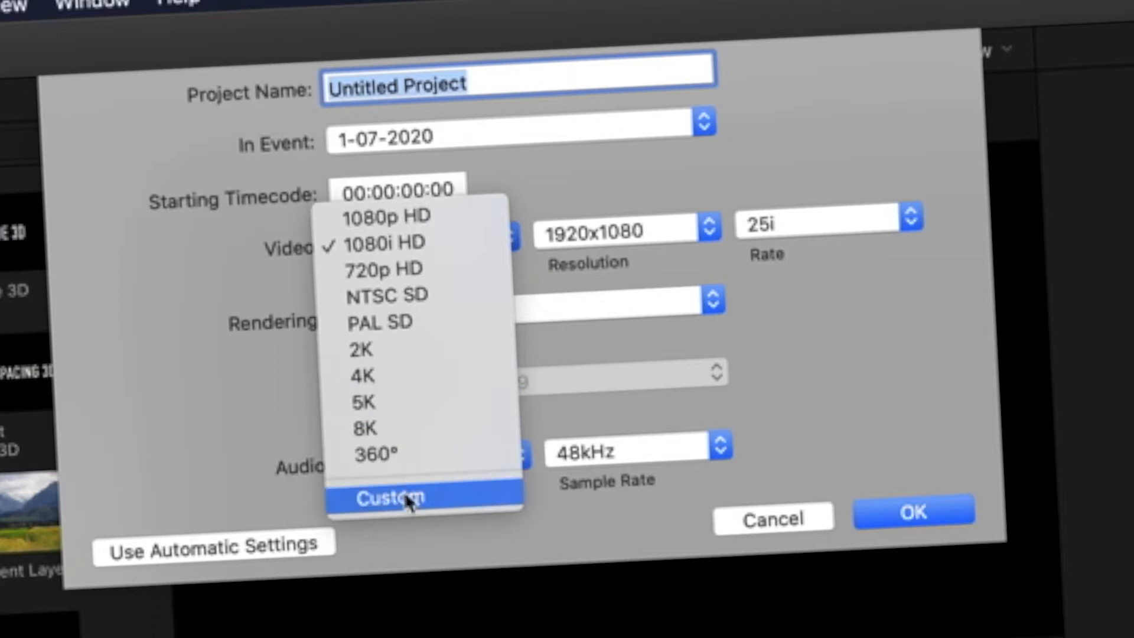
left_click(478, 253)
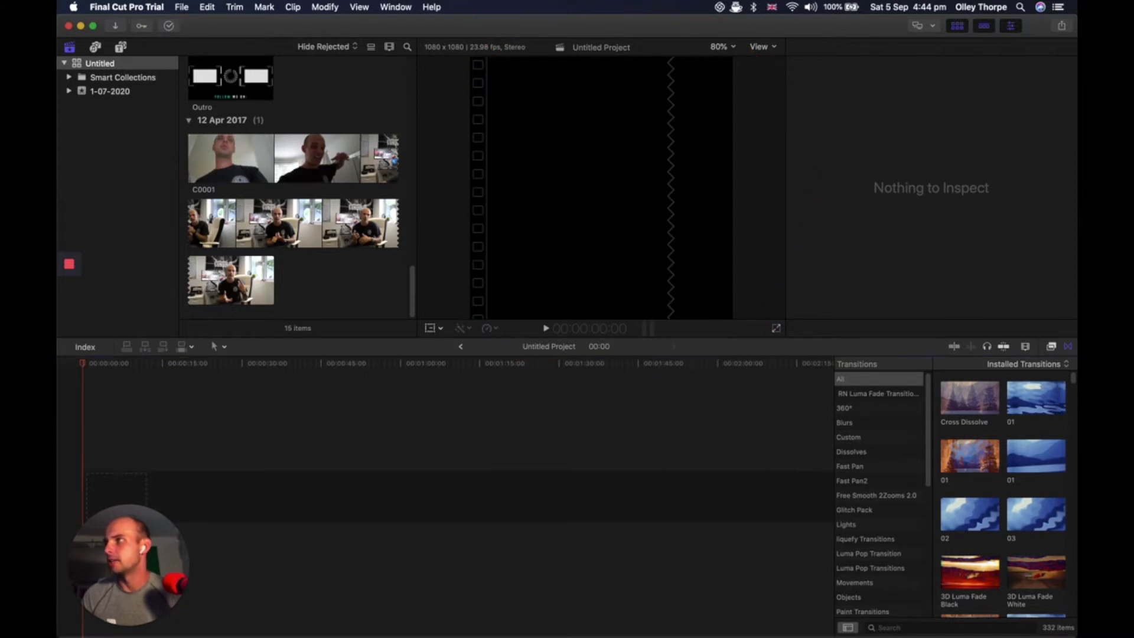
left_click_drag(57, 537, 229, 511)
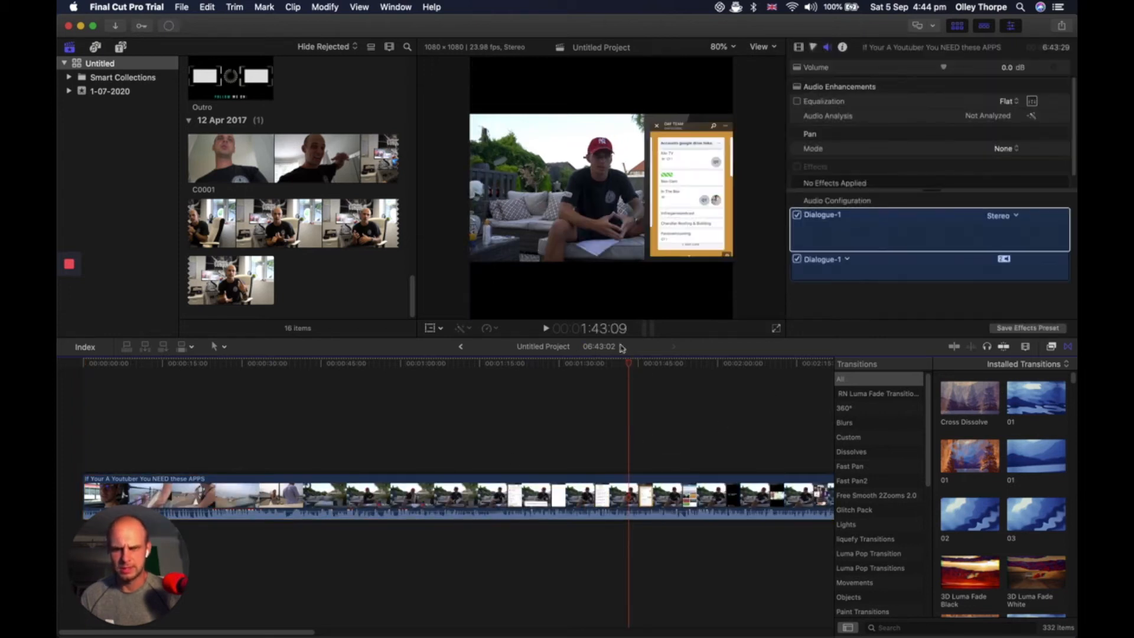
- Split the video in the timeline at 4:21:11 and delete everything before the cut
scroll(568, 412, "right", 10)
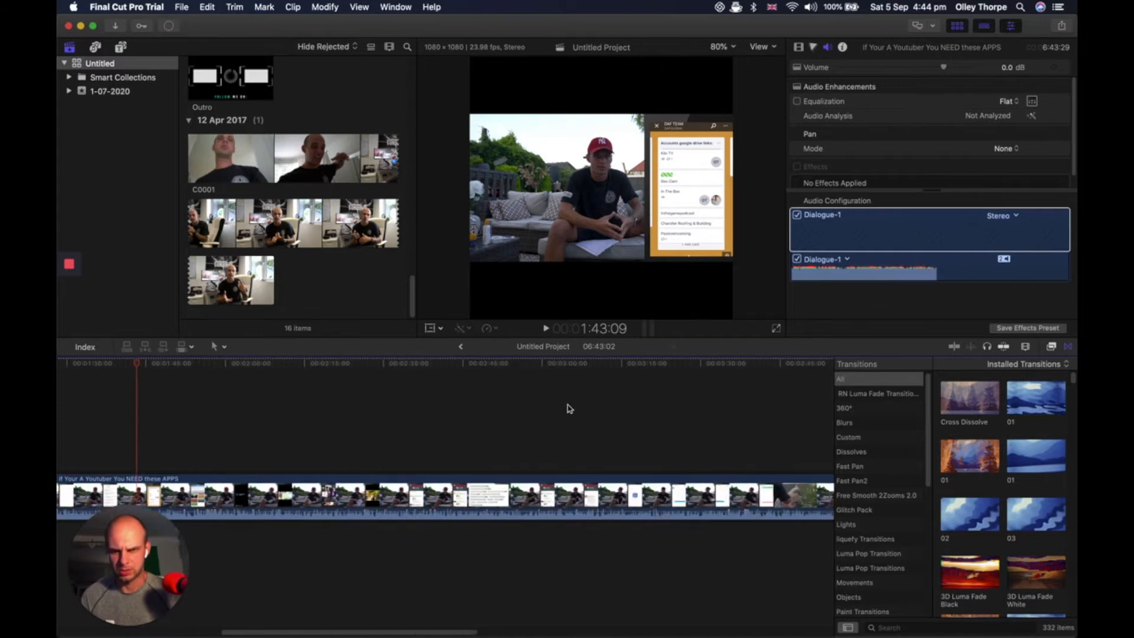
scroll(569, 409, "right", 10)
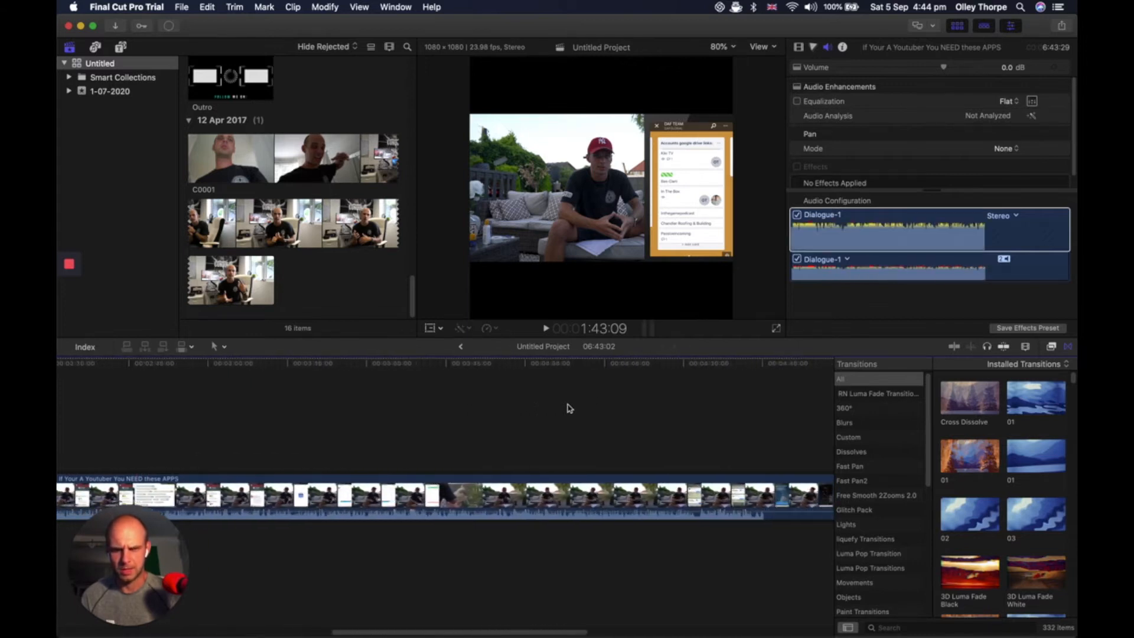
scroll(569, 409, "right", 8)
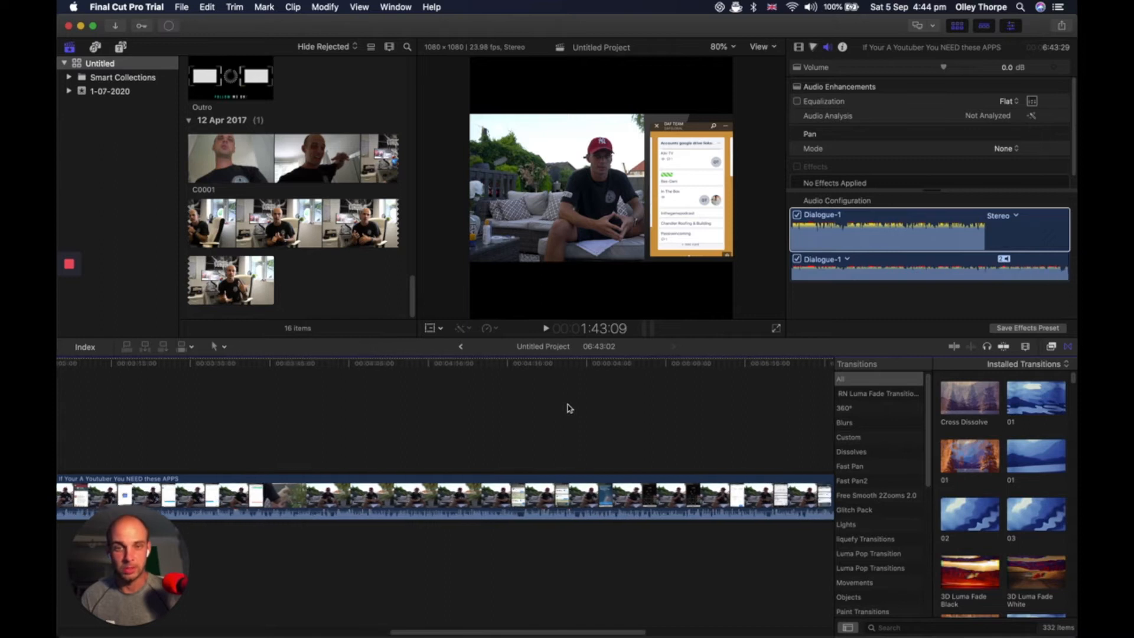
scroll(569, 408, "right", 10)
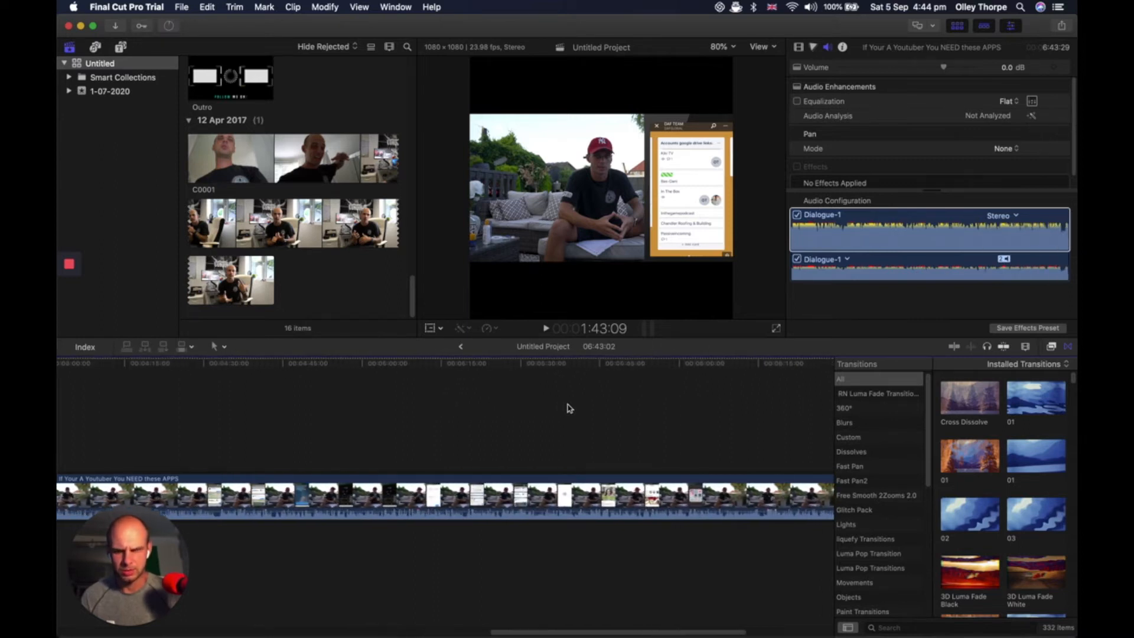
scroll(569, 408, "right", 3)
scroll(566, 408, "left", 8)
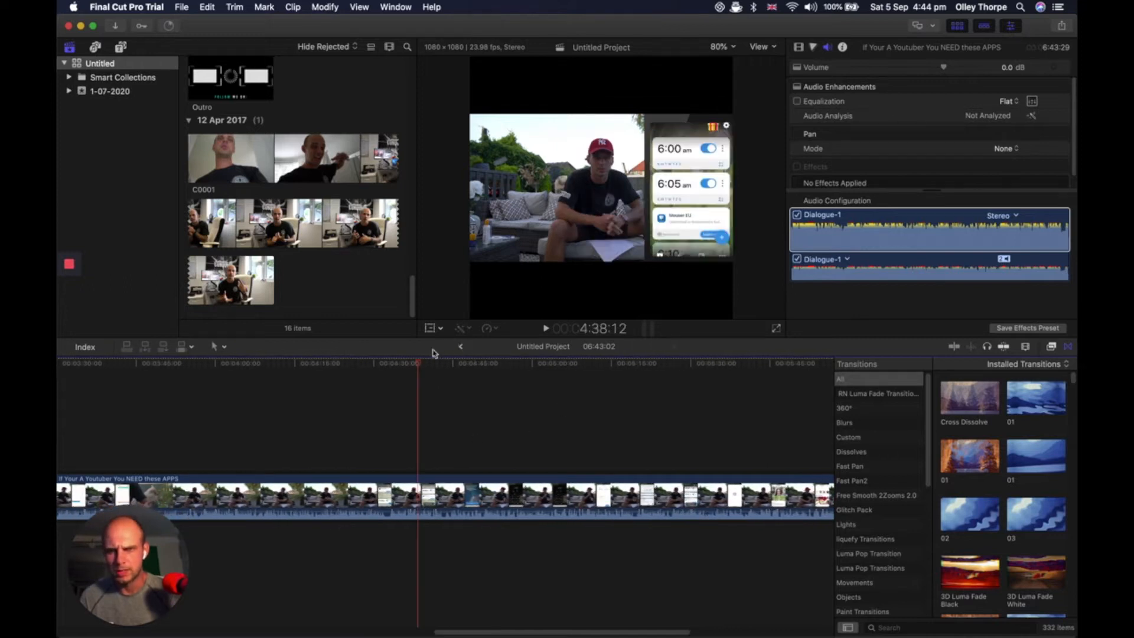
key("space")
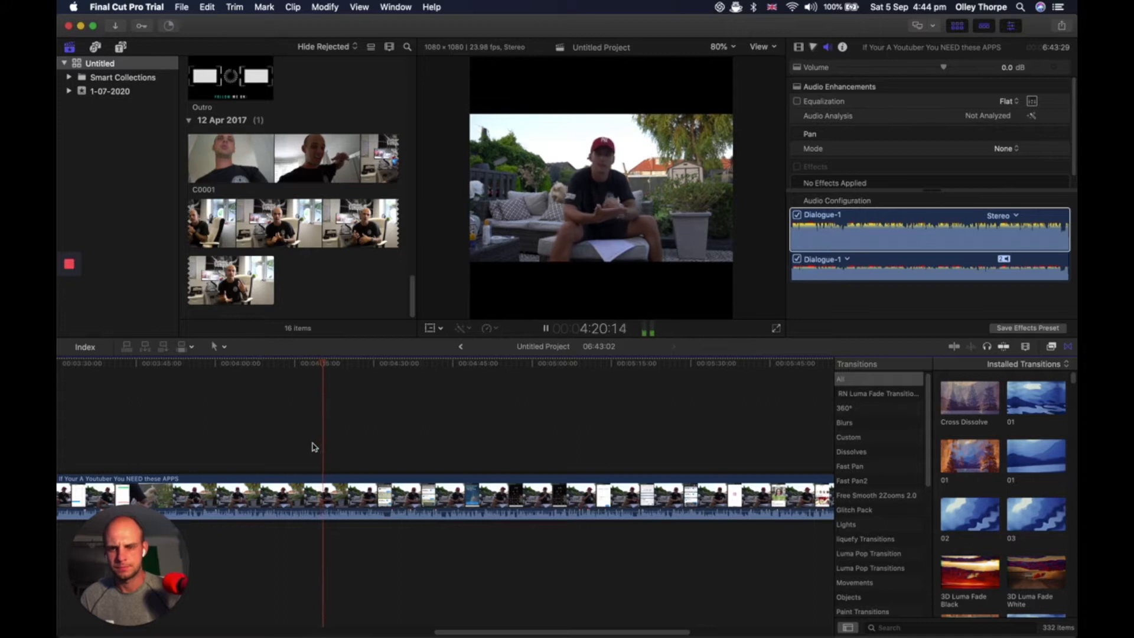
key("space")
key("super+b")
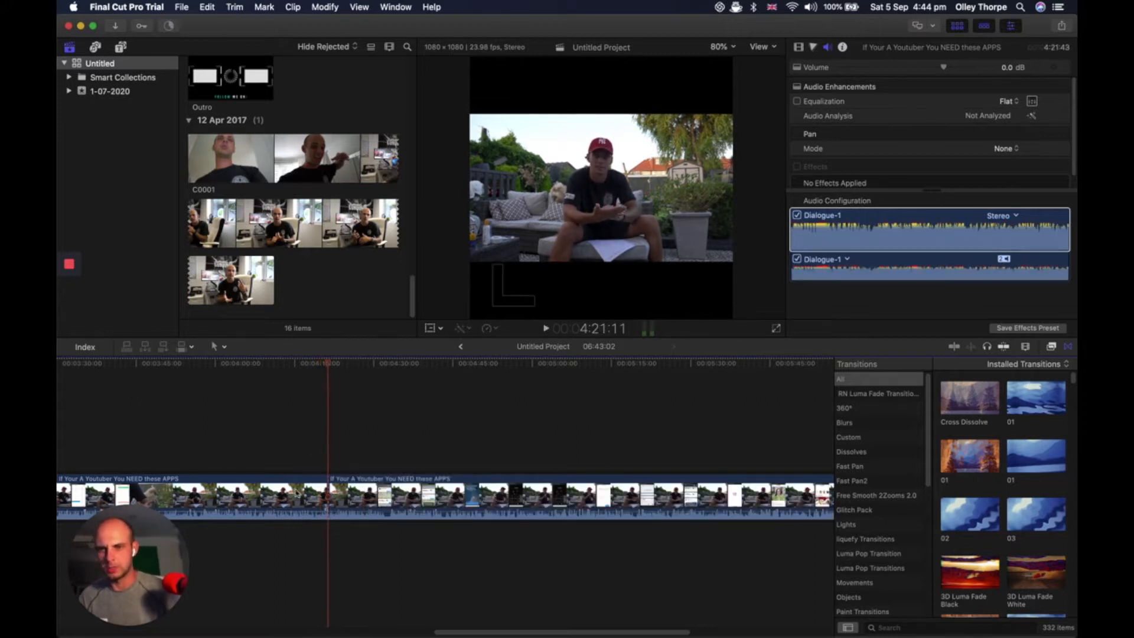
key("Delete")
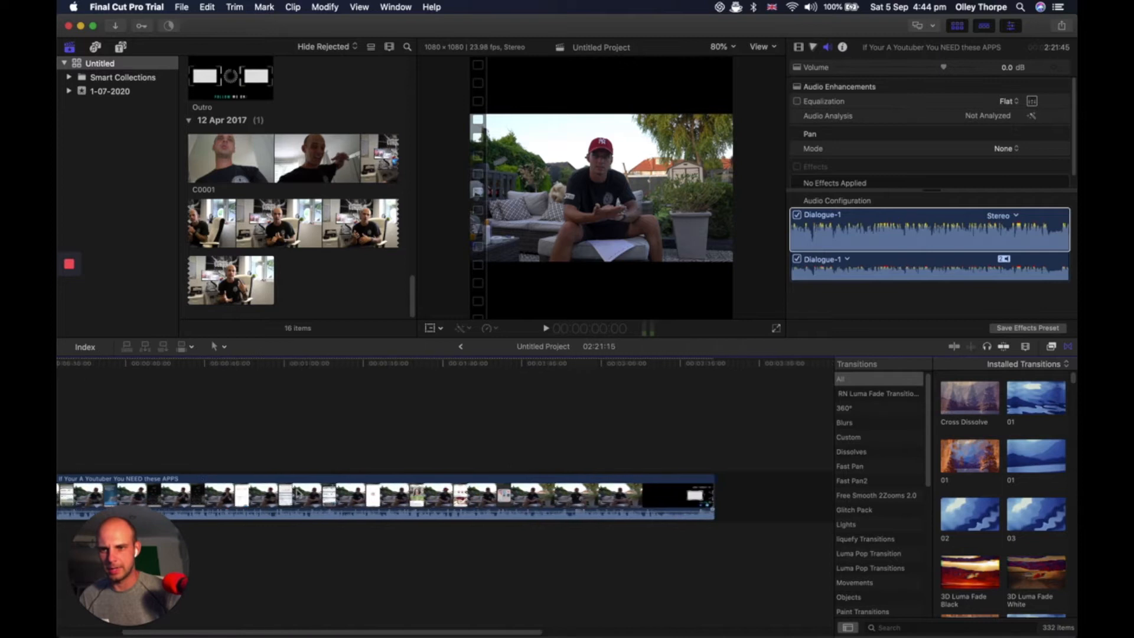
- Split the remaining video at 2:02 and delete the short opening segment before the cut
key("shift+z")
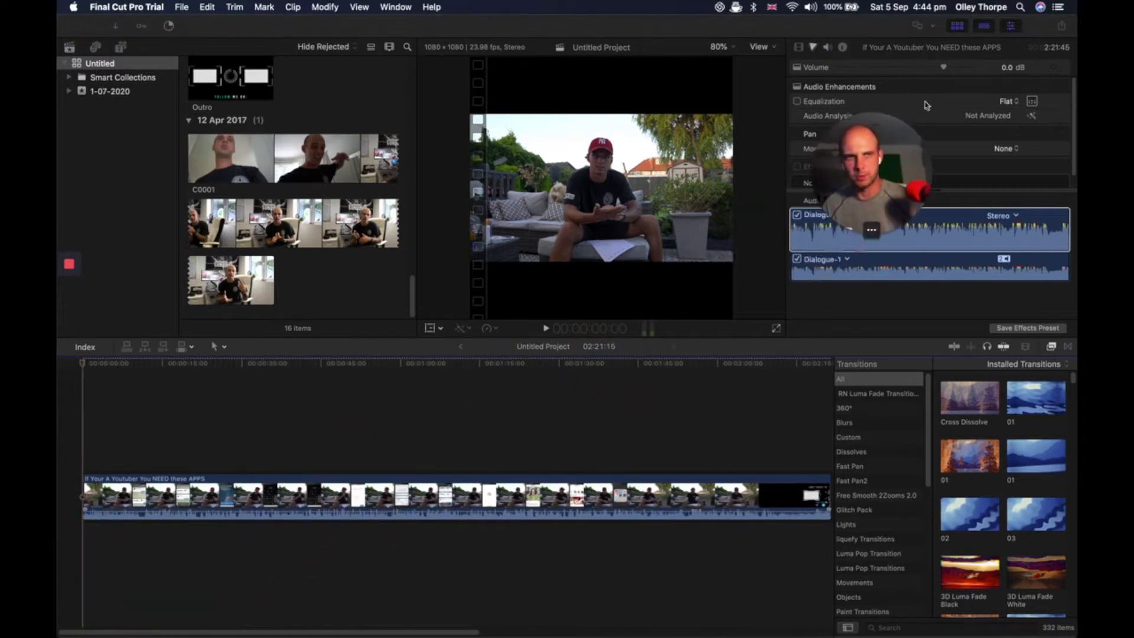
left_click(79, 458)
key("super+equal")
key("super+equal")
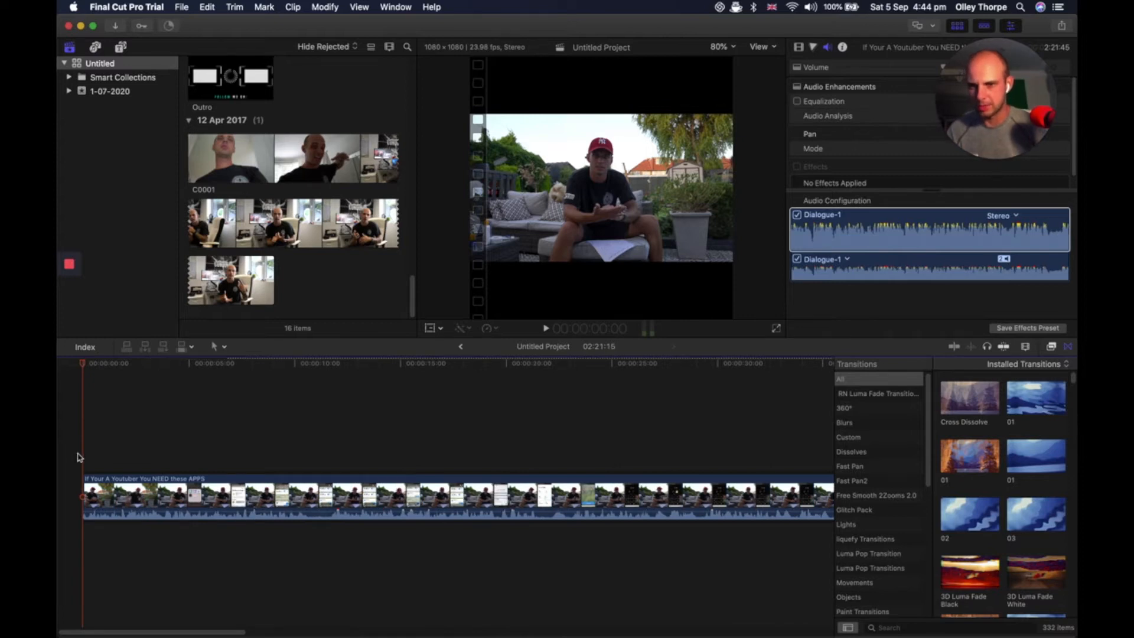
key("space")
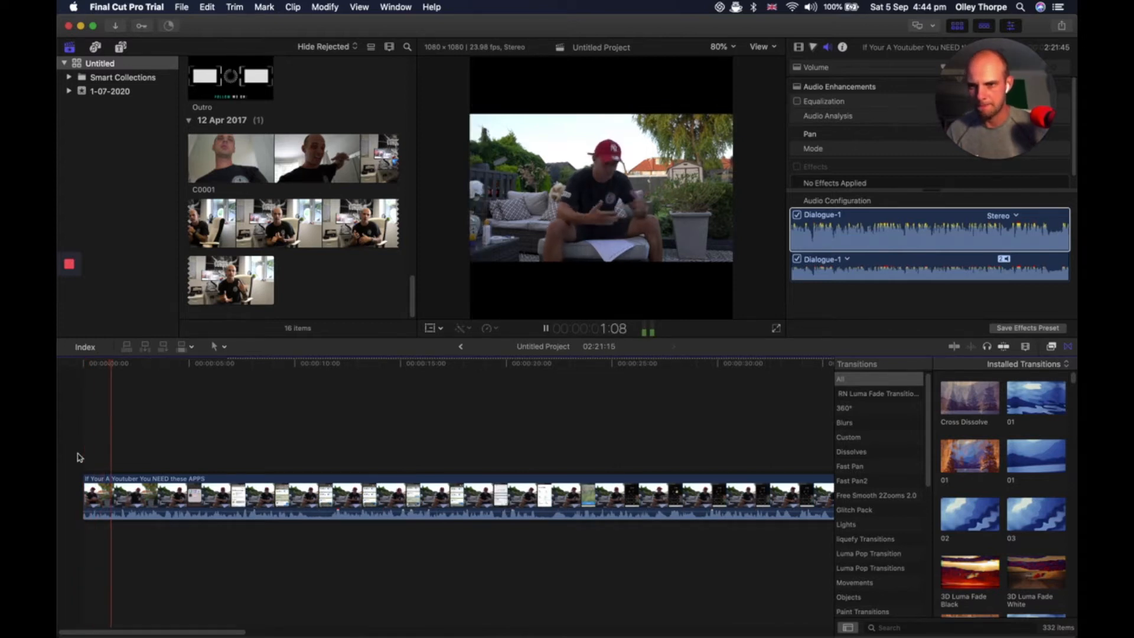
key("space")
key("Left")
key("Left")
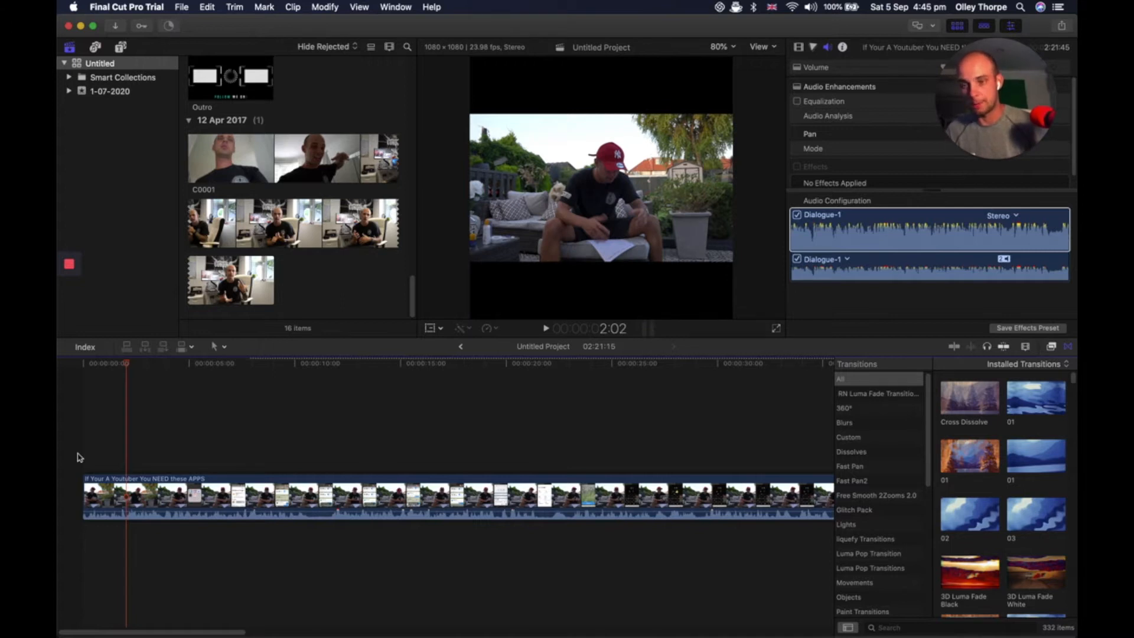
key("super+b")
left_click(95, 493)
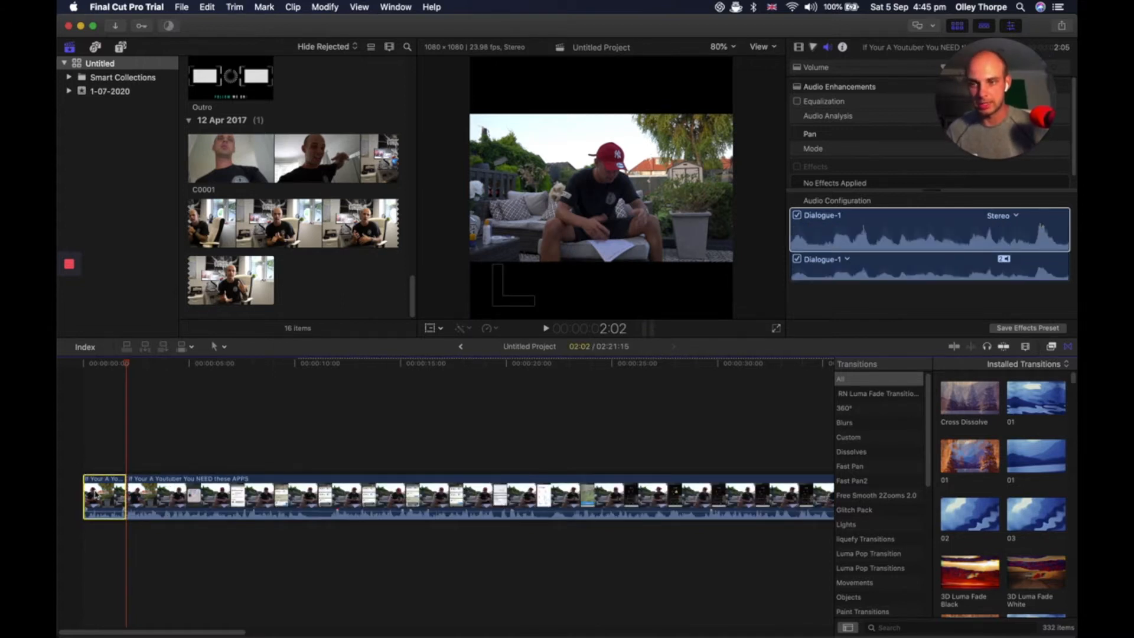
key("Delete")
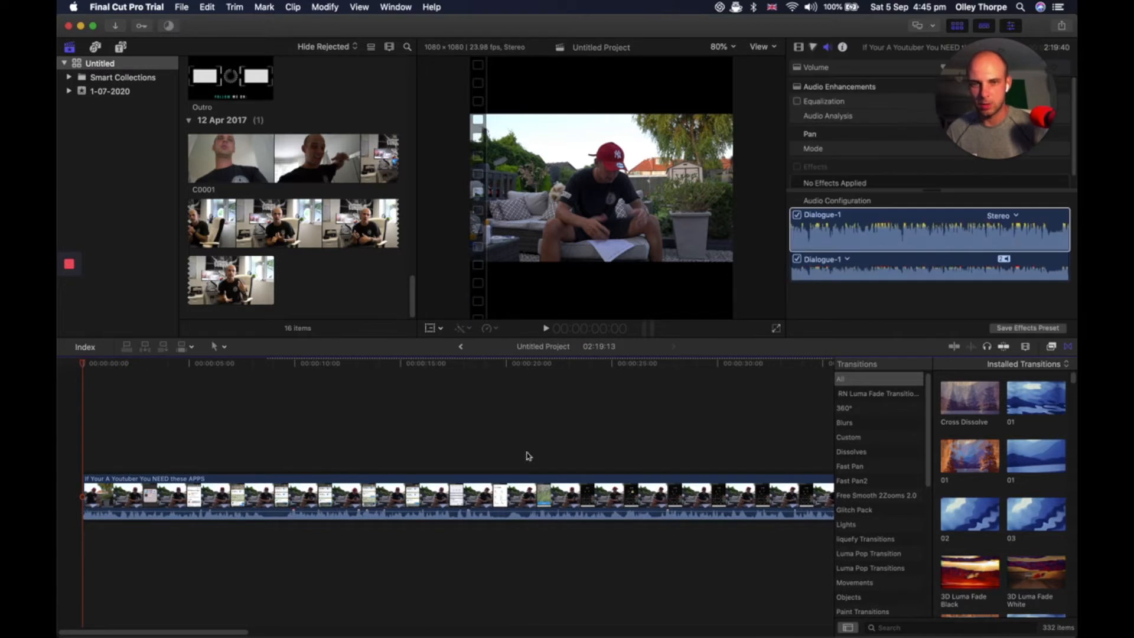
- Play through the video to find an end point, split it at 59:01 and delete the rest
left_click(525, 455)
key("space")
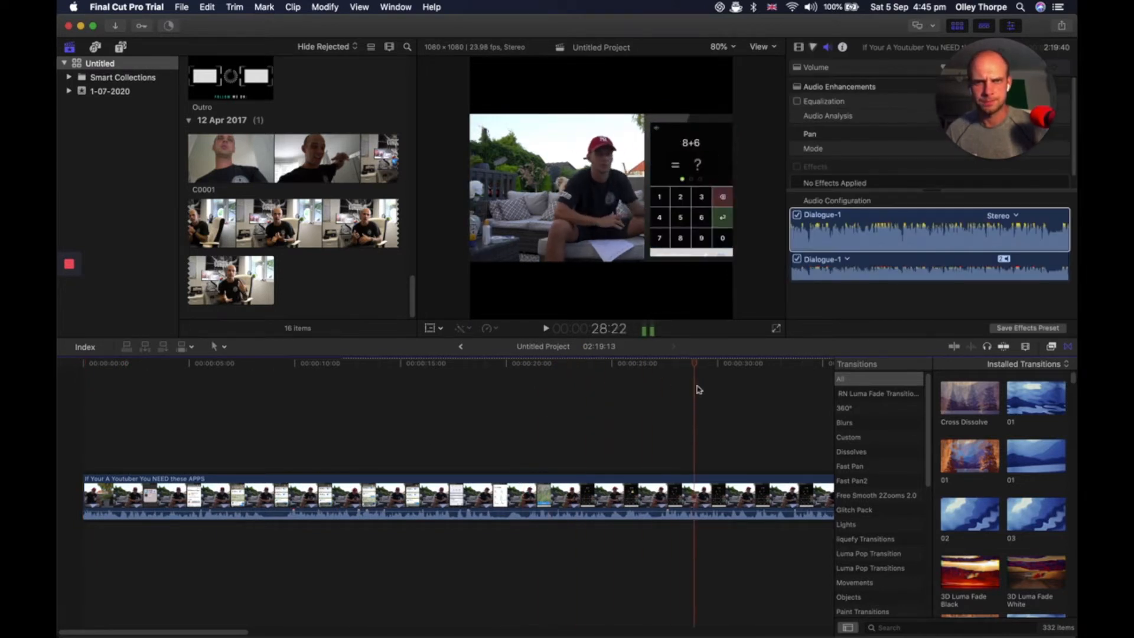
scroll(713, 392, "right", 8)
scroll(713, 391, "right", 4)
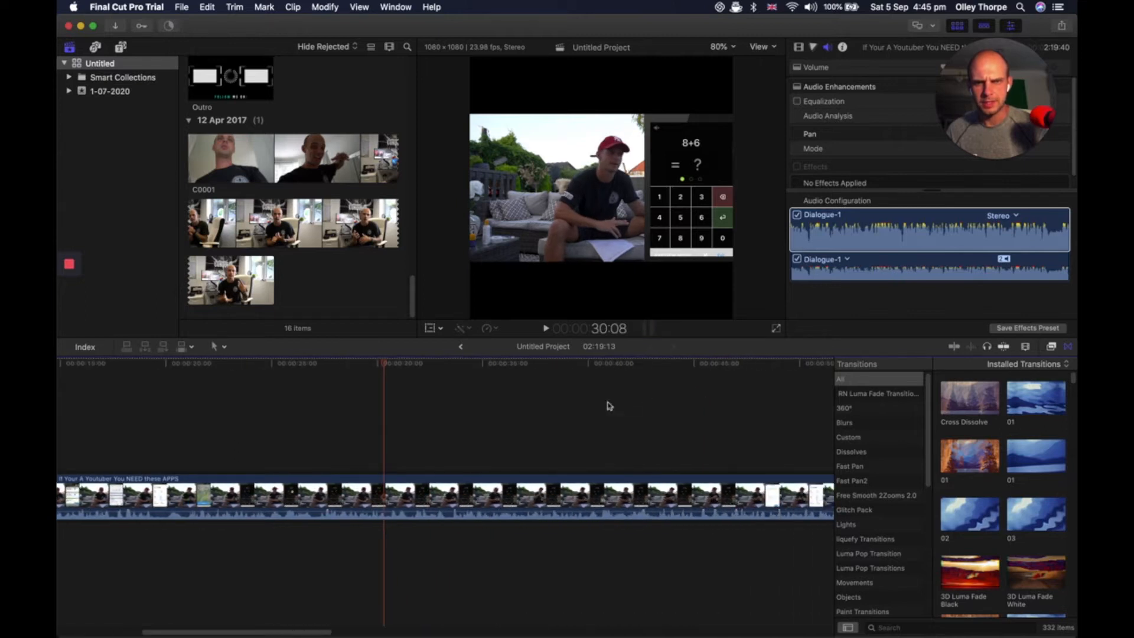
left_click(608, 402)
key("space")
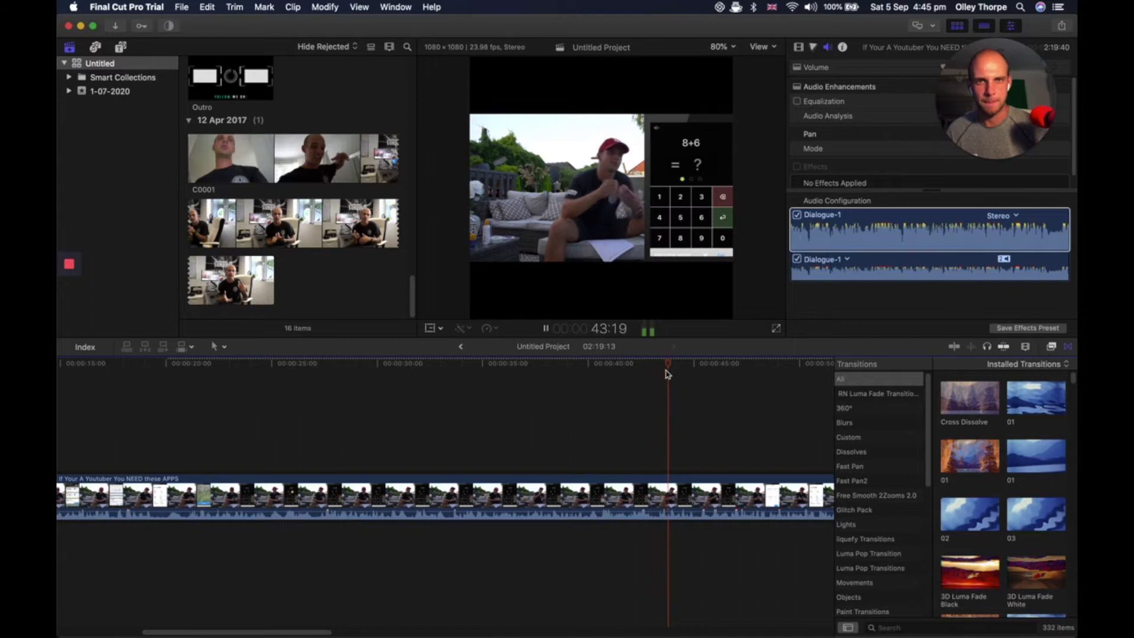
scroll(653, 408, "right", 10)
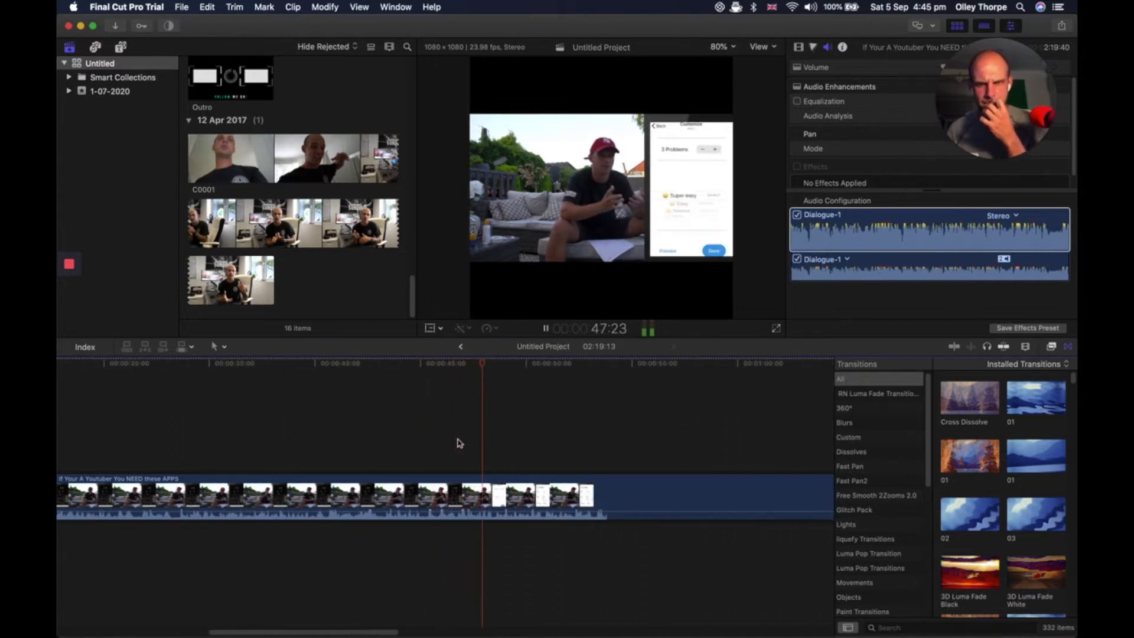
scroll(459, 443, "right", 5)
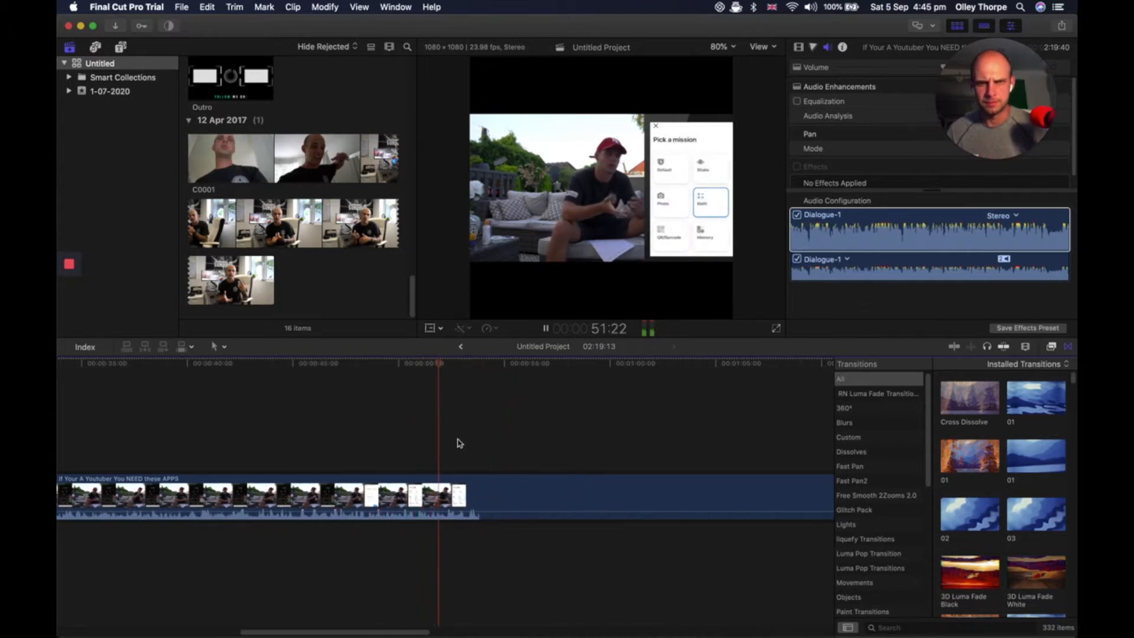
scroll(459, 443, "right", 4)
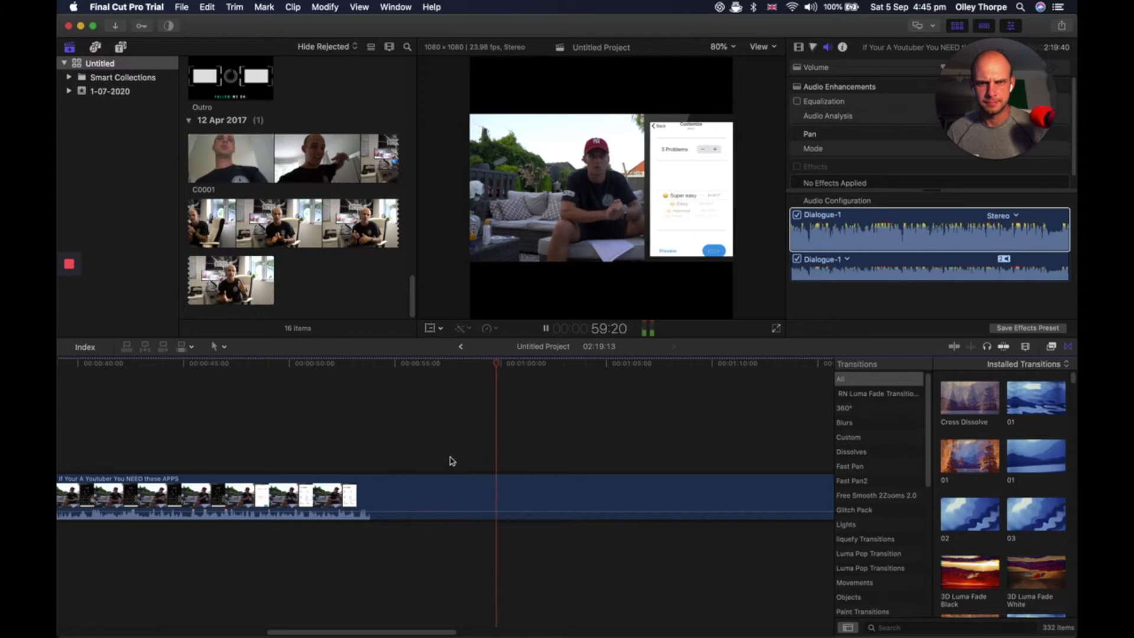
left_click(466, 459)
key("space")
key("super+b")
left_click(567, 493)
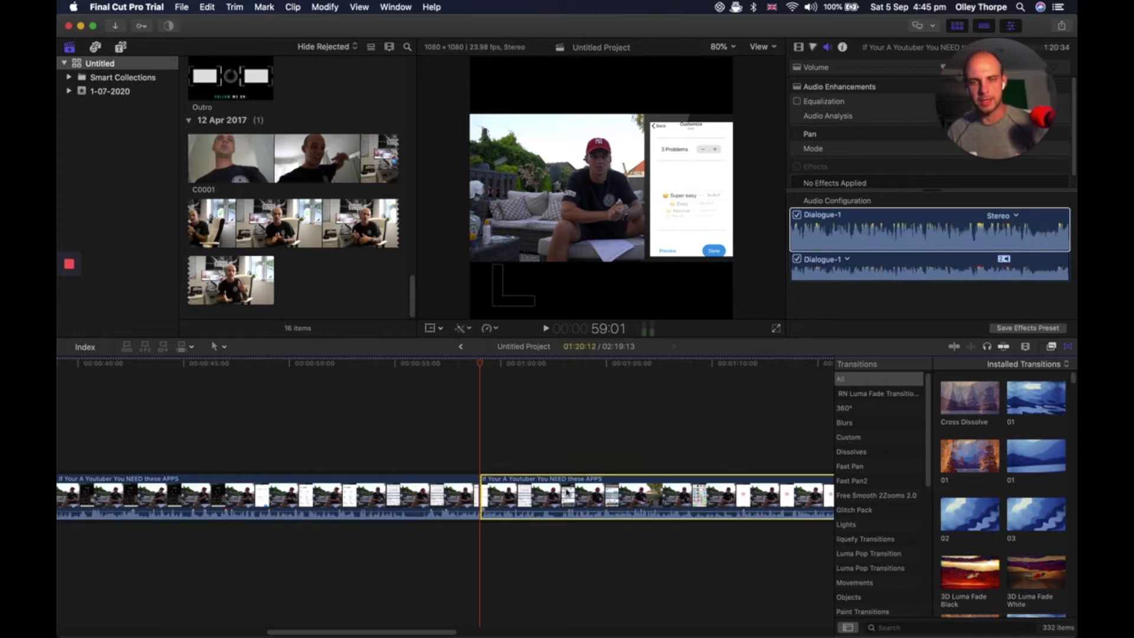
key("Delete")
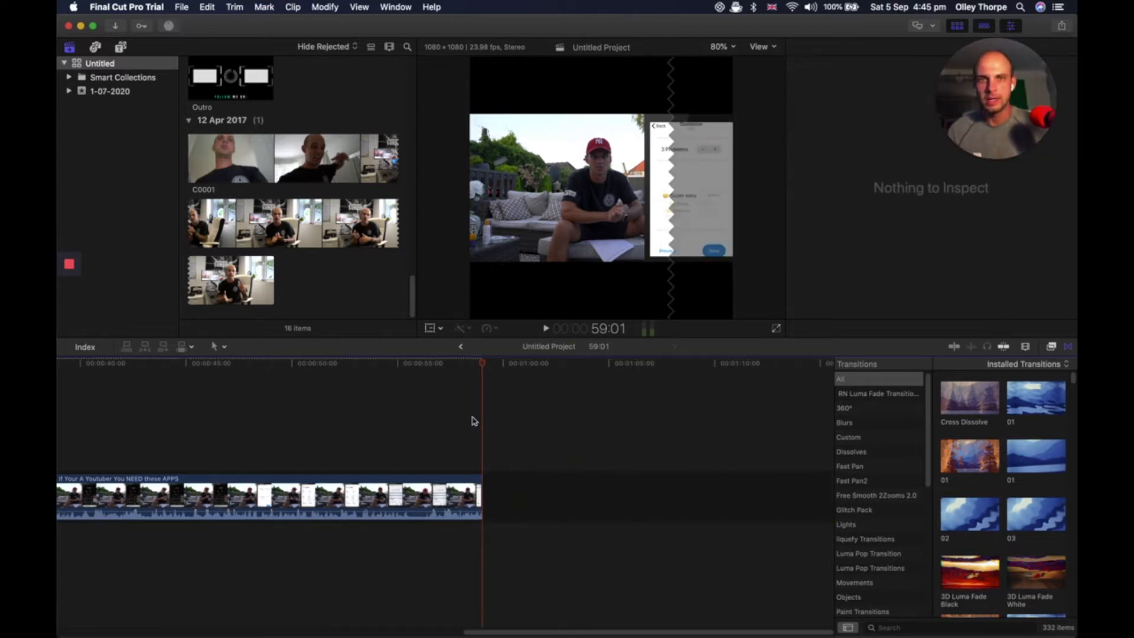
scroll(472, 421, "left", 10)
scroll(472, 420, "right", 5)
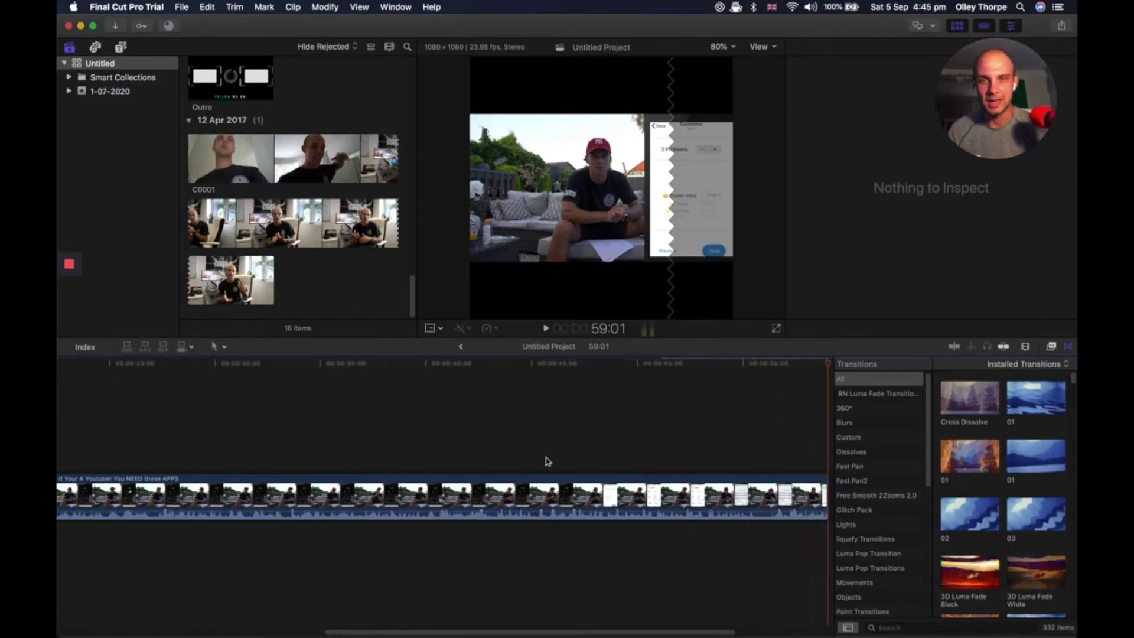
left_click(435, 440)
key("super+4")
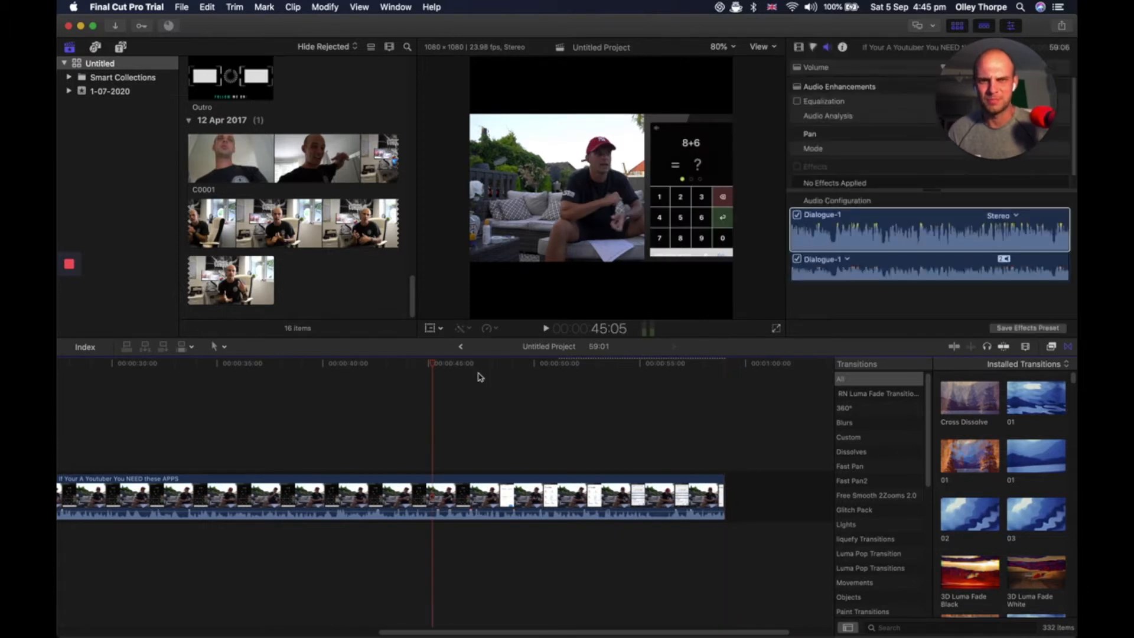
key("space")
- Place the Custom generator beneath the video at the very start of the timeline
key("Home")
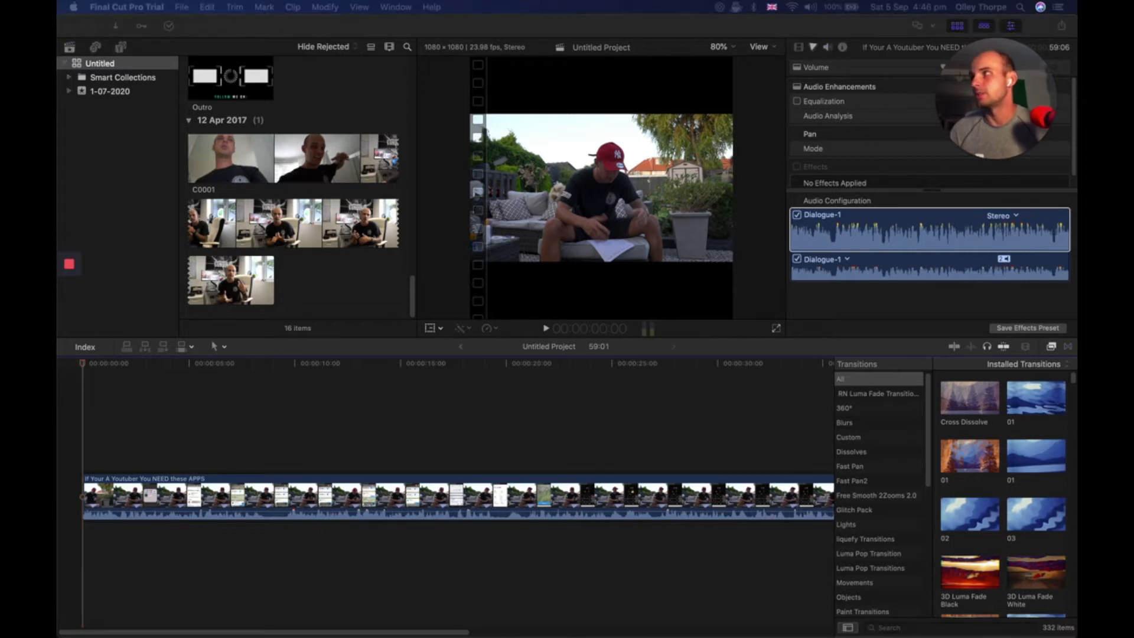
left_click(186, 29)
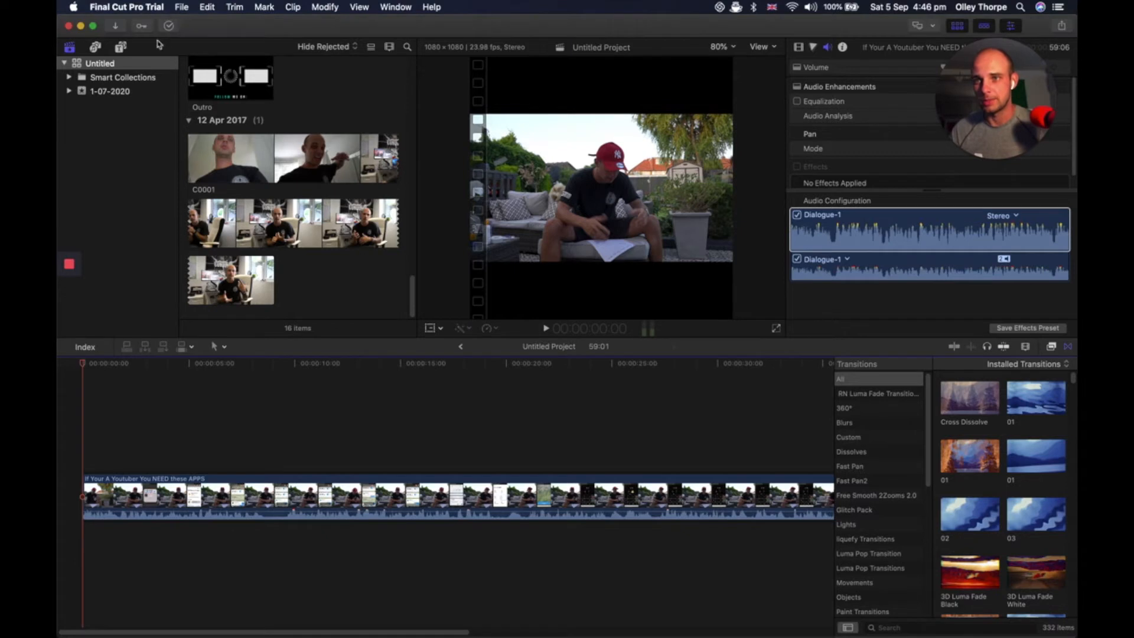
left_click(120, 48)
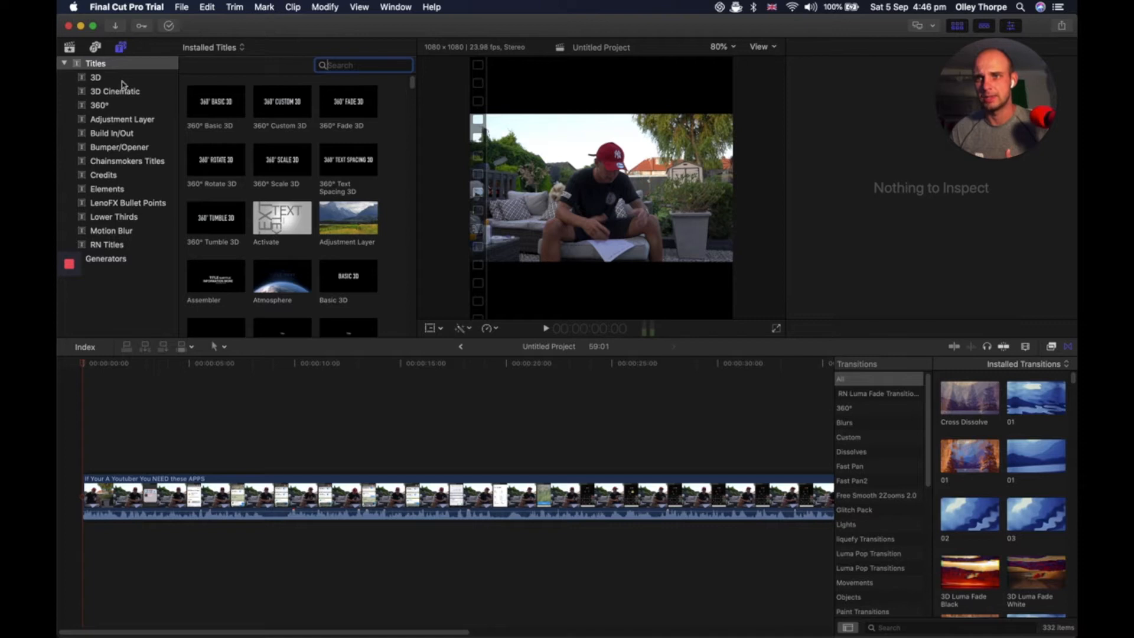
left_click(117, 259)
left_click(274, 231)
left_click_drag(274, 231, 82, 561)
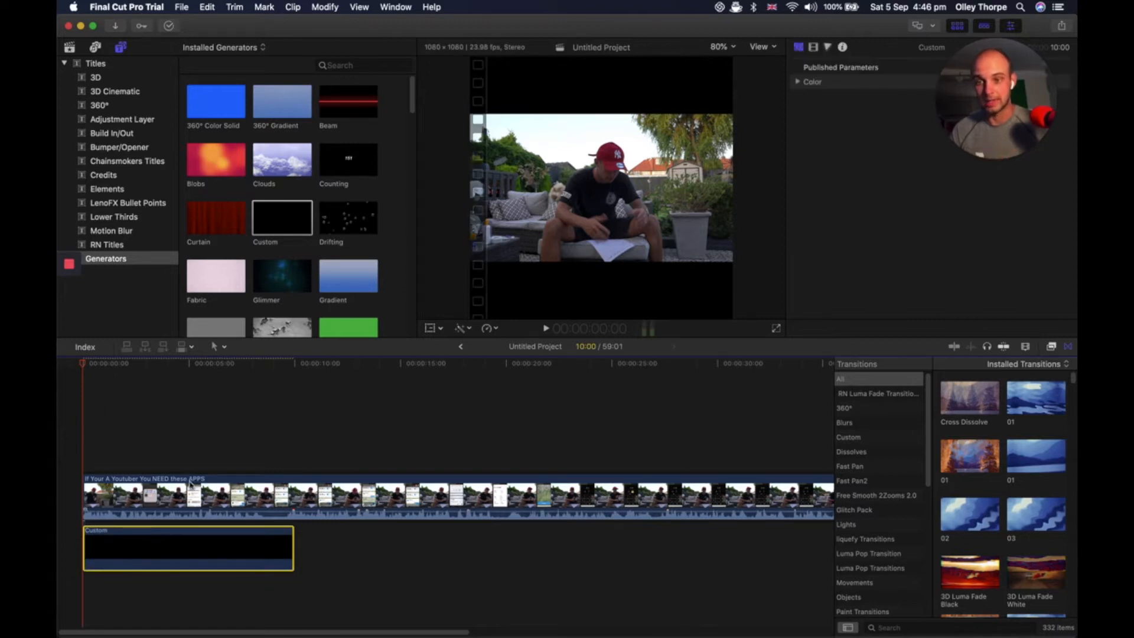
- Set the Custom generator's colour to Red
left_click(997, 103)
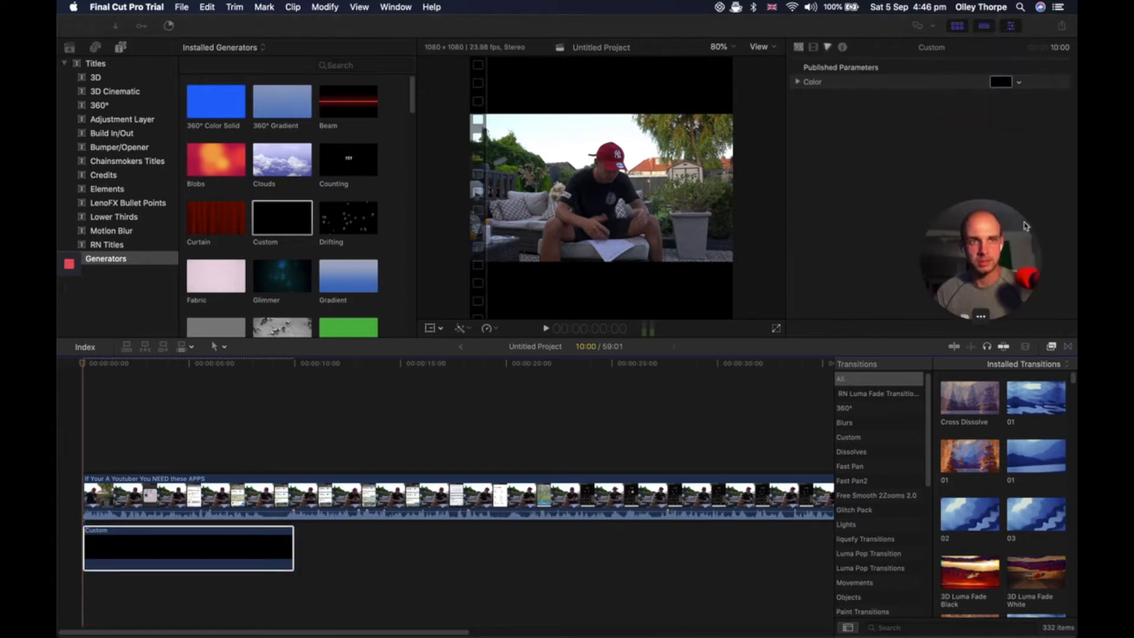
left_click(1001, 82)
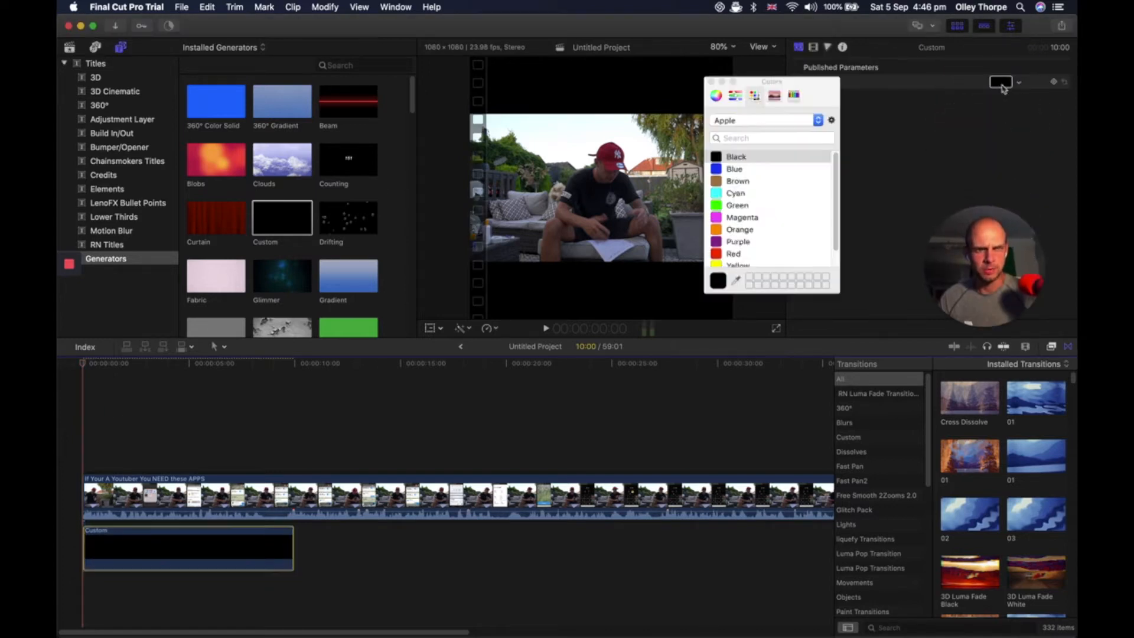
left_click(736, 255)
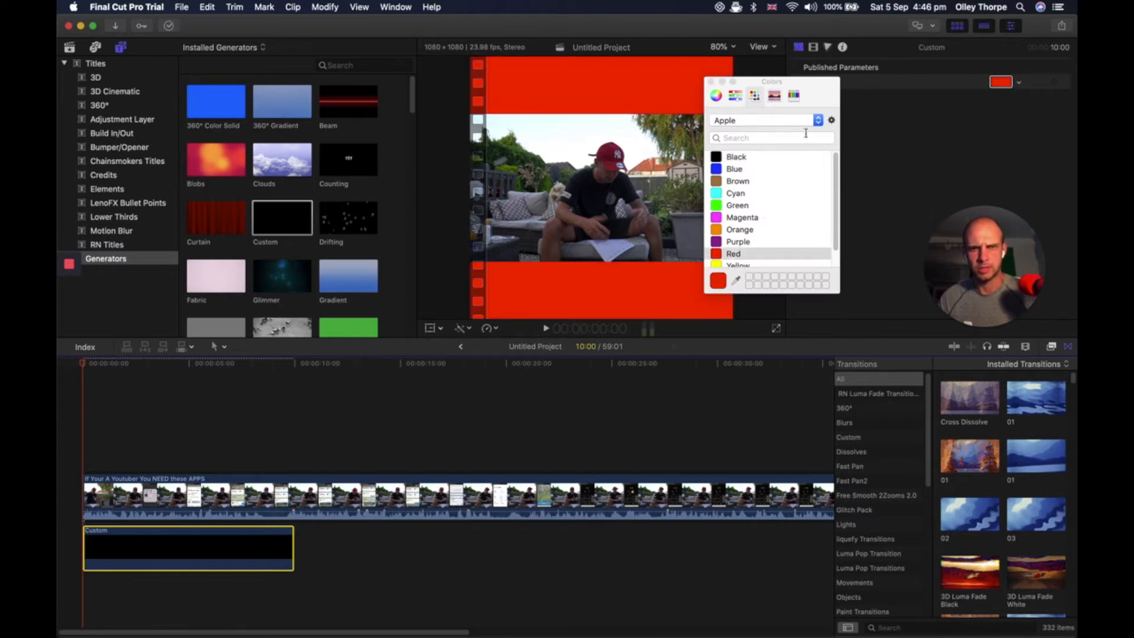
left_click(711, 81)
- Delete the red Custom generator and place the light green background image beneath the video at the start of the timeline
left_click(214, 428)
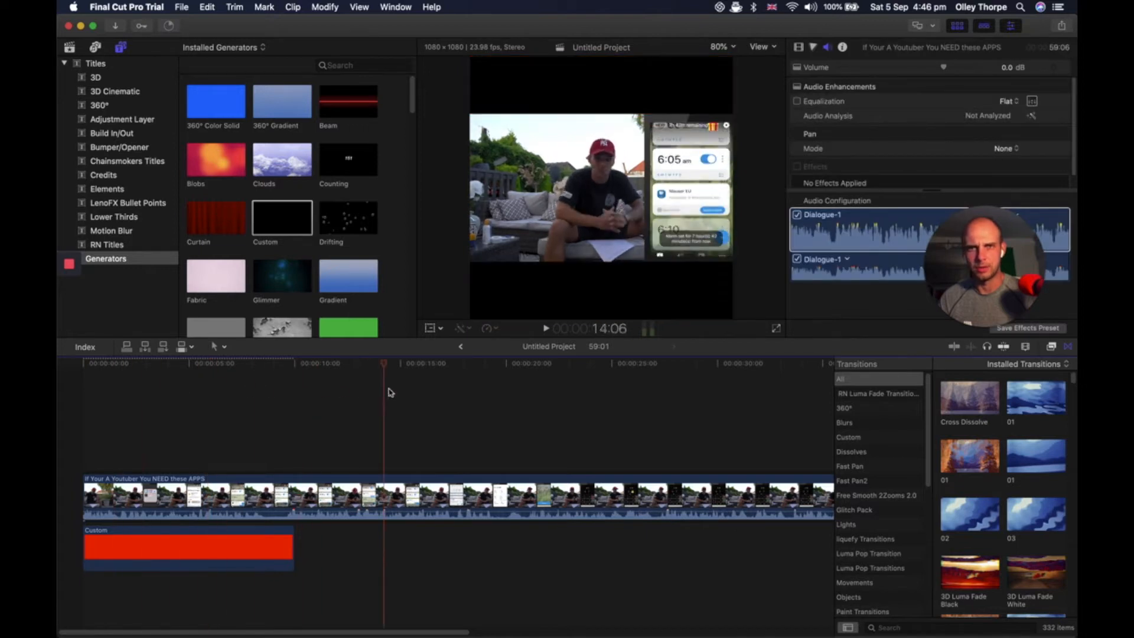
left_click(69, 430)
left_click(281, 547)
key("Delete")
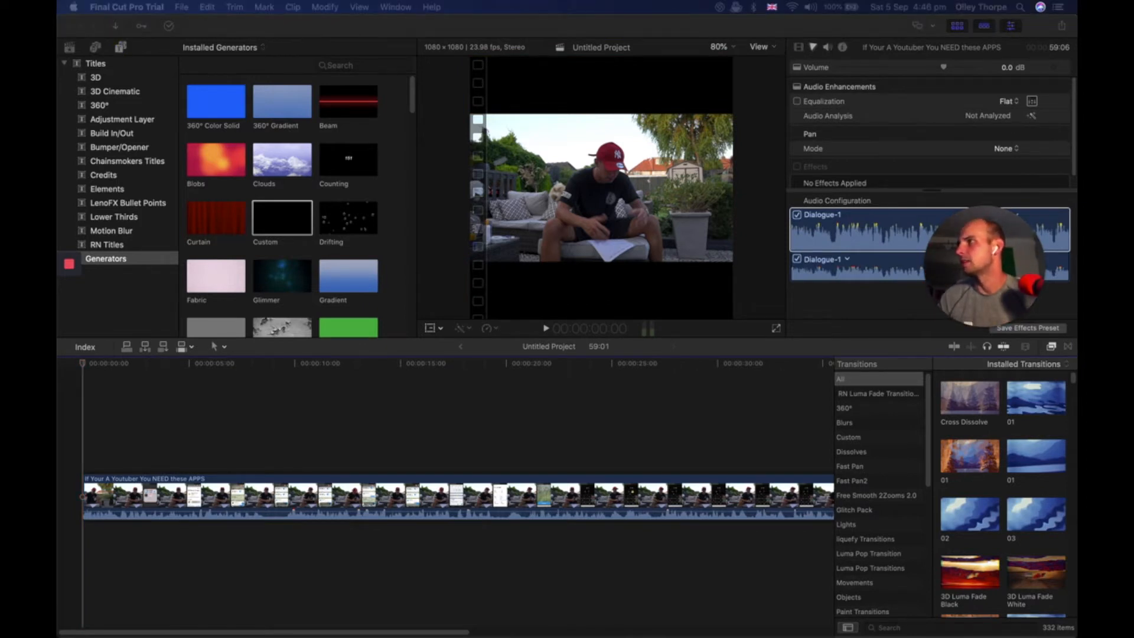
left_click_drag(296, 637, 95, 552)
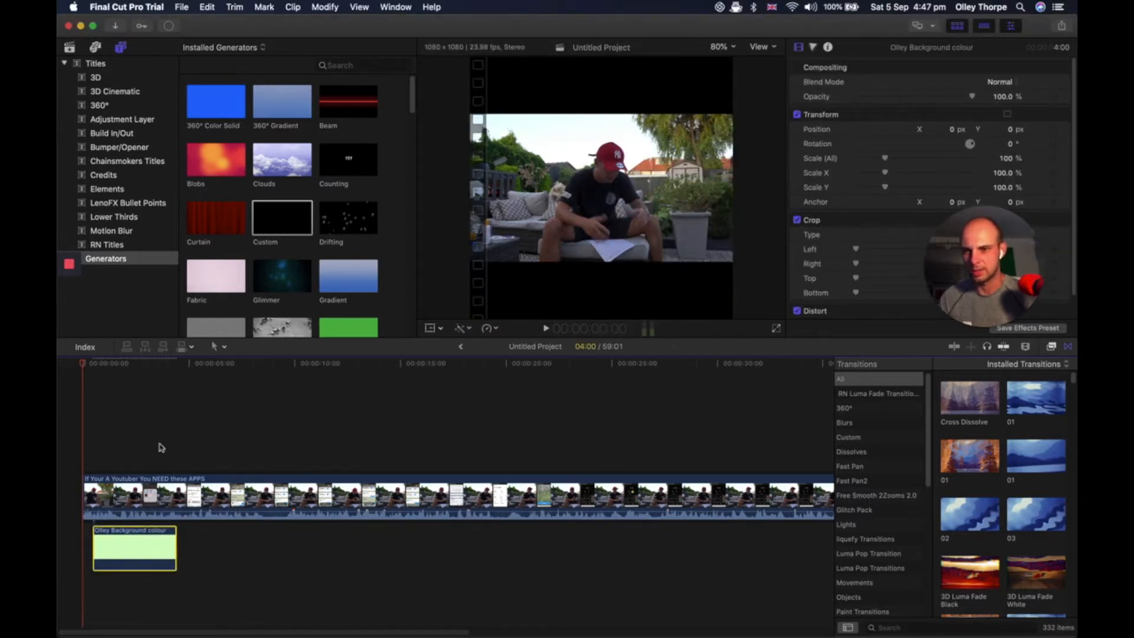
left_click(160, 448)
left_click_drag(120, 544, 110, 544)
left_click(137, 443)
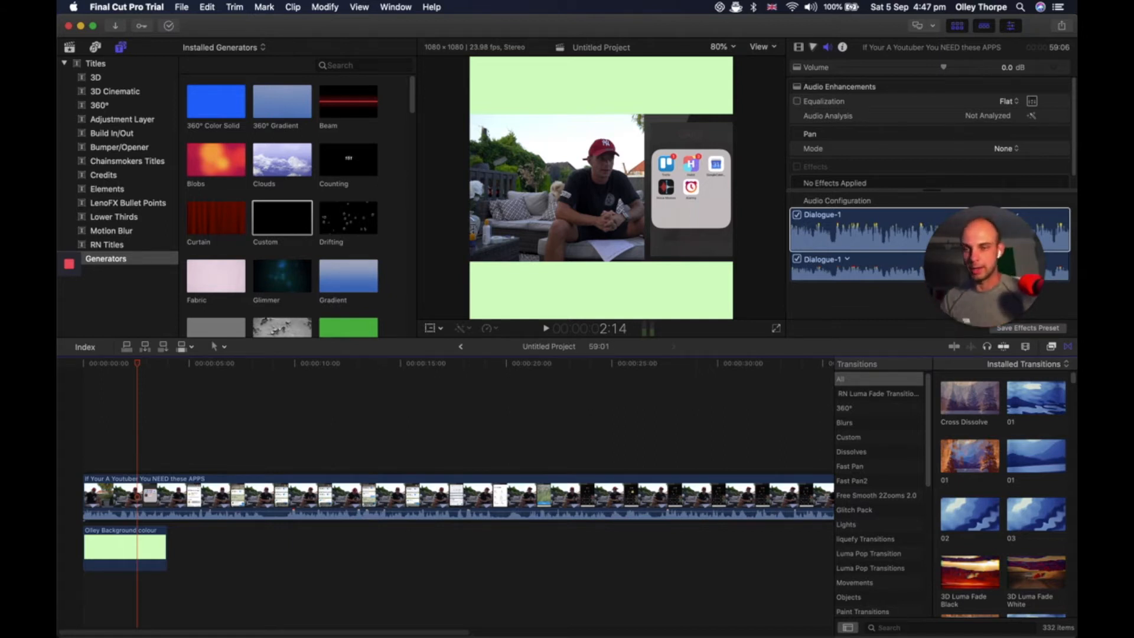
- Extend the light green background clip to the end of the video
key("super+minus")
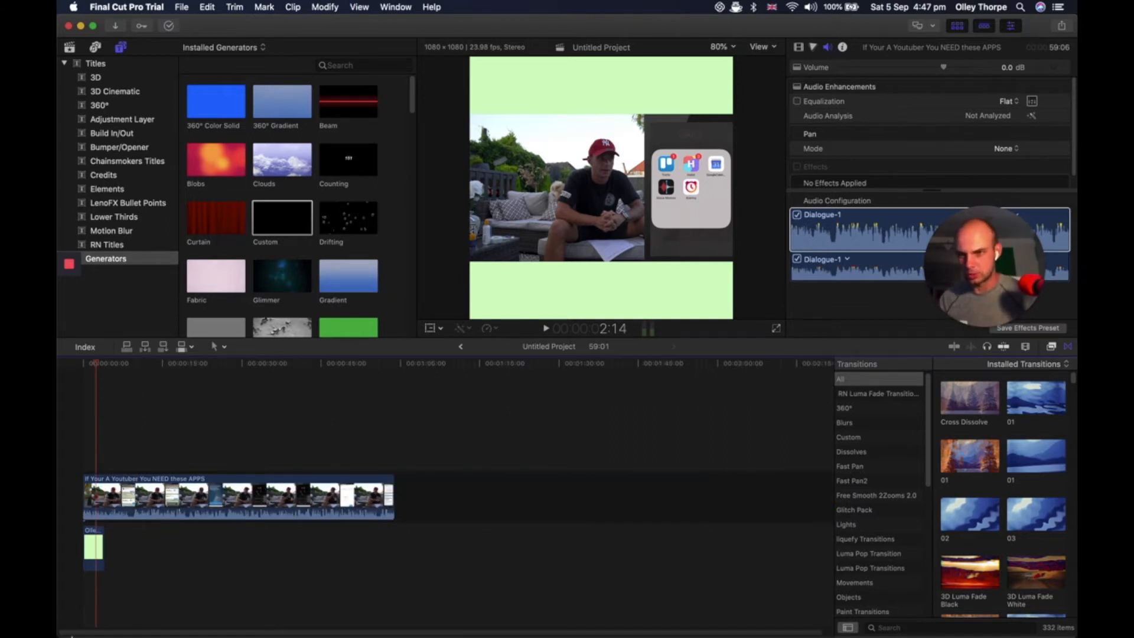
left_click_drag(103, 546, 394, 542)
left_click(388, 453)
left_click(374, 455)
key("Home")
- Overlay the clear background signature image along the whole video, scaled to about 26% and positioned at about X -393, Y -240 px
mouse_move(76, 352)
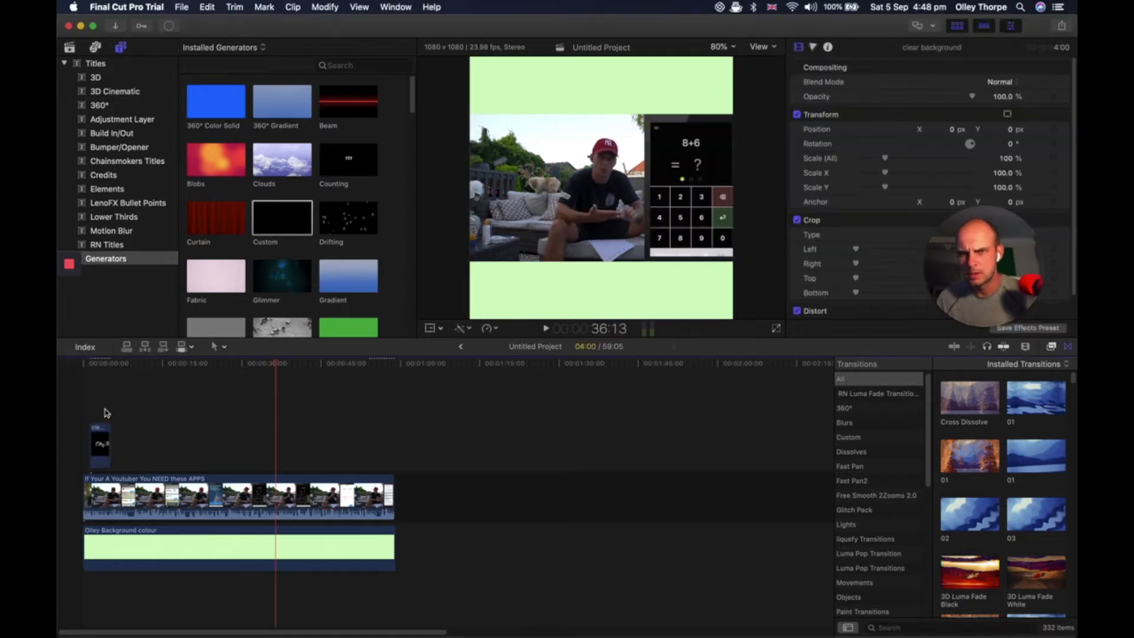
left_click(107, 413)
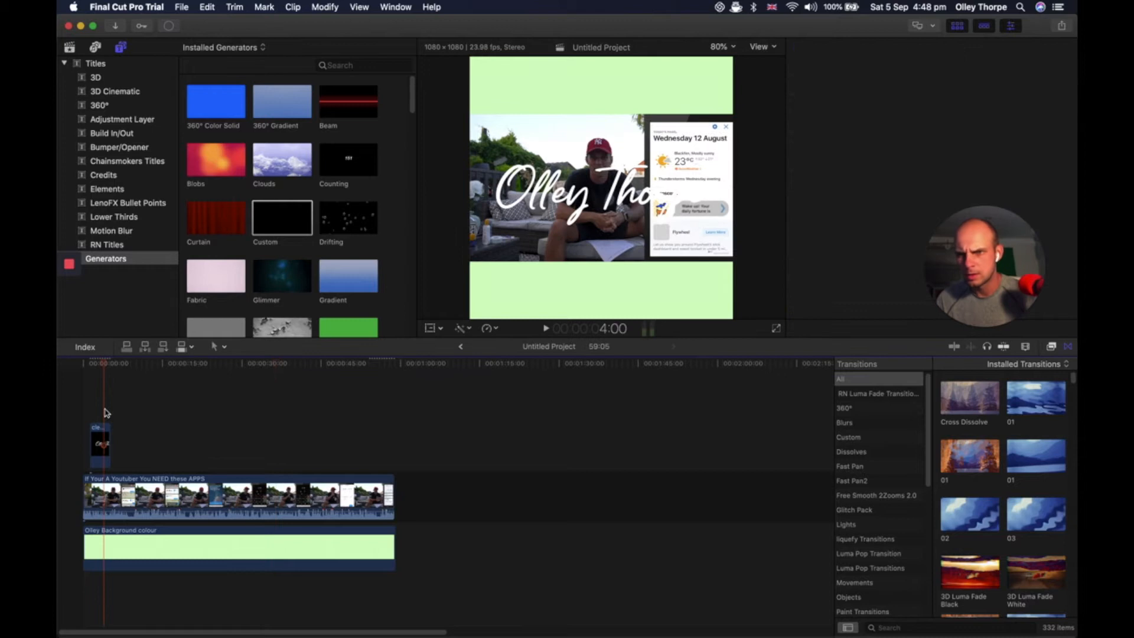
left_click(95, 431)
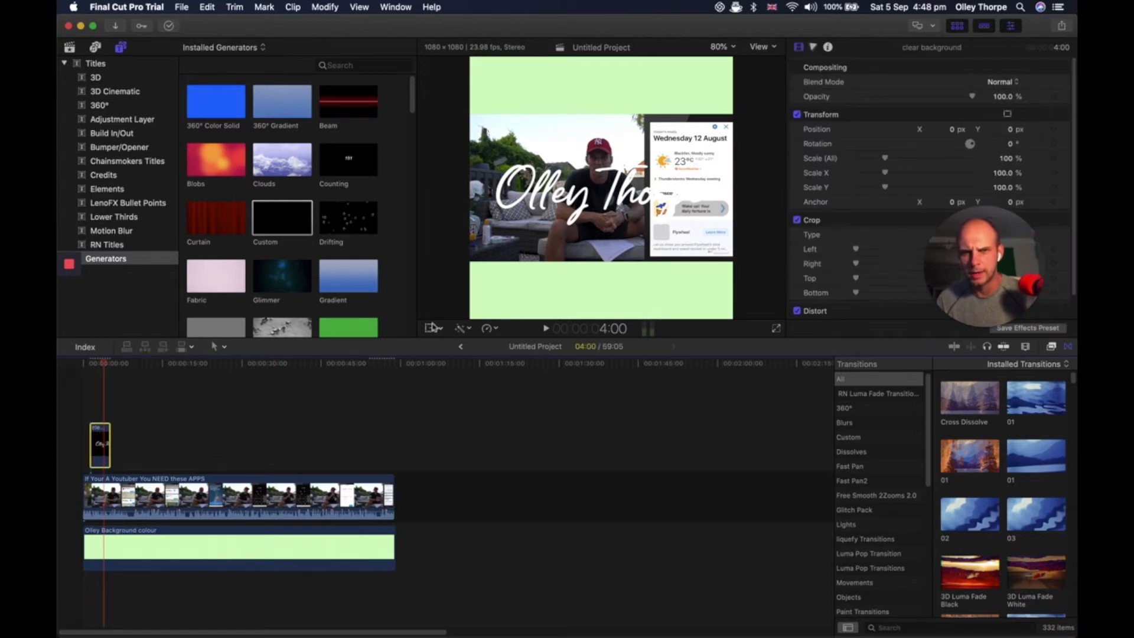
left_click_drag(884, 164, 866, 164)
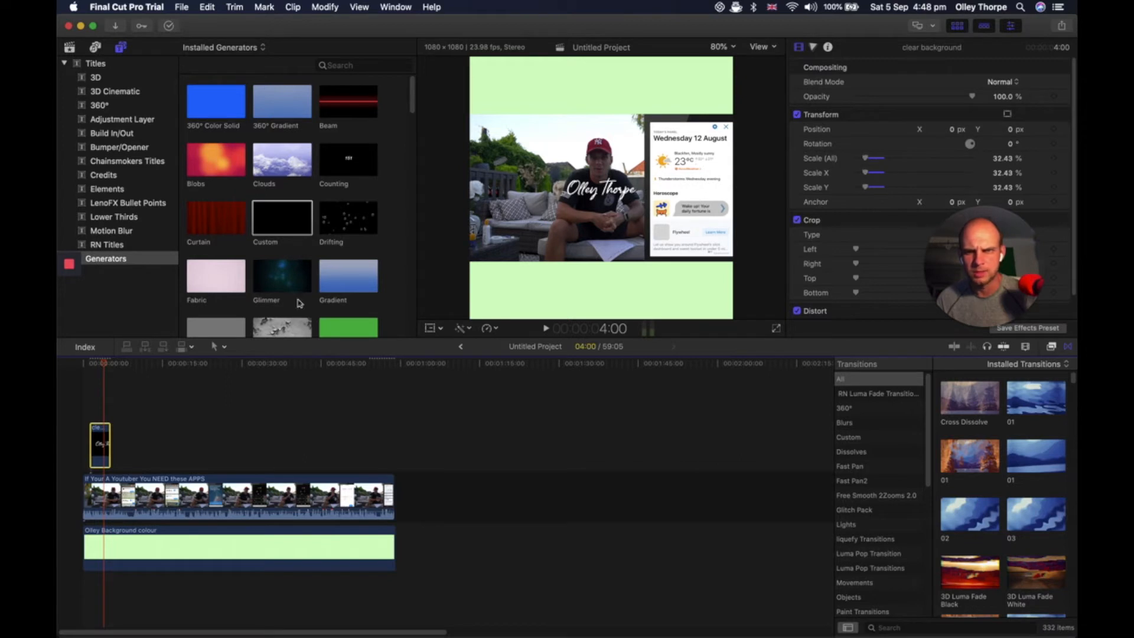
left_click(431, 328)
left_click_drag(601, 188, 514, 245)
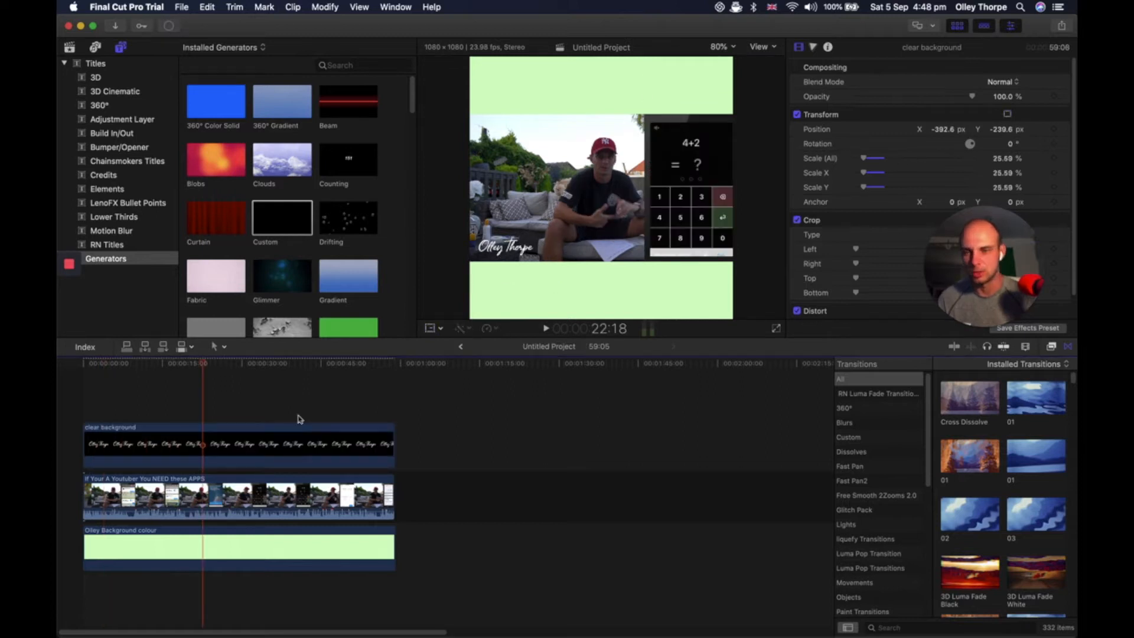
- Add a Custom generator above the signature overlay at the start of the timeline and stretch it over the full video
key("Home")
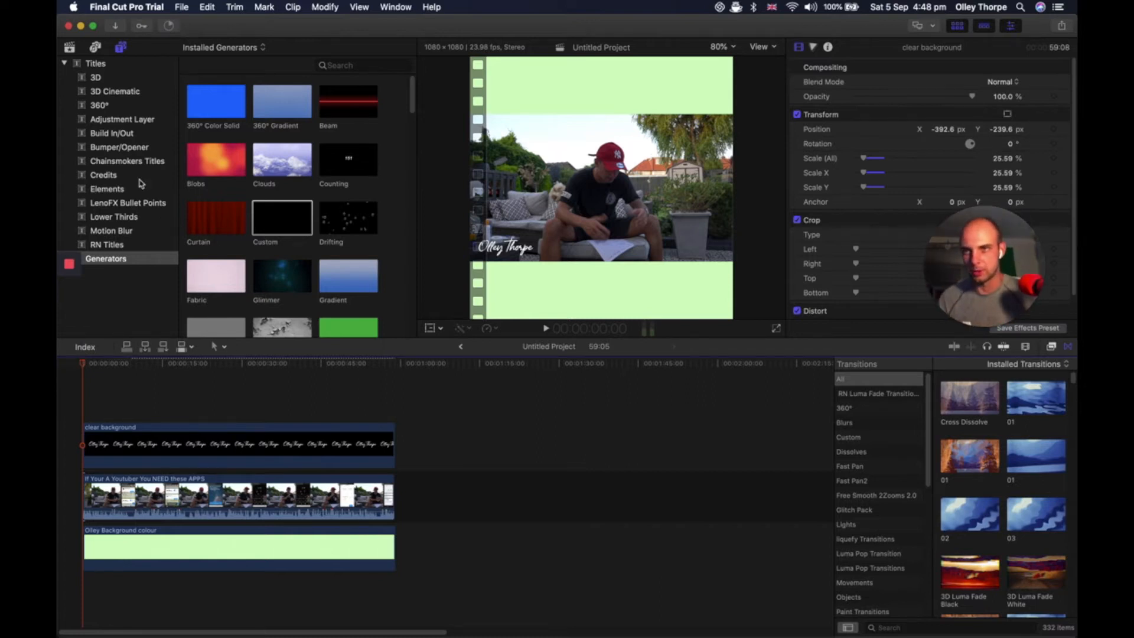
left_click(107, 63)
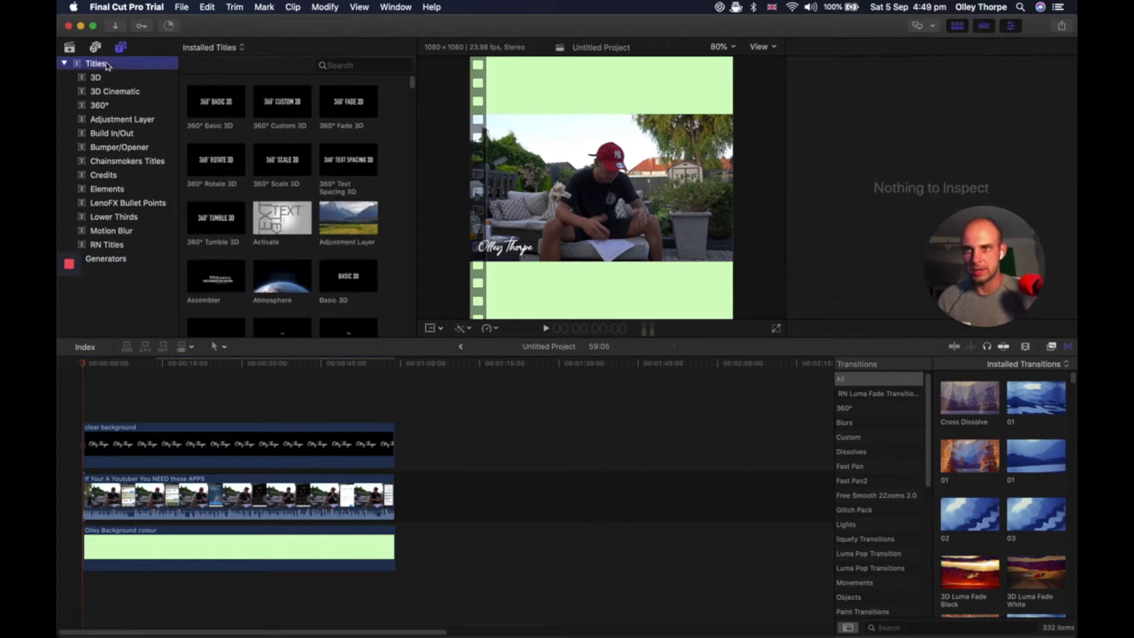
left_click(119, 258)
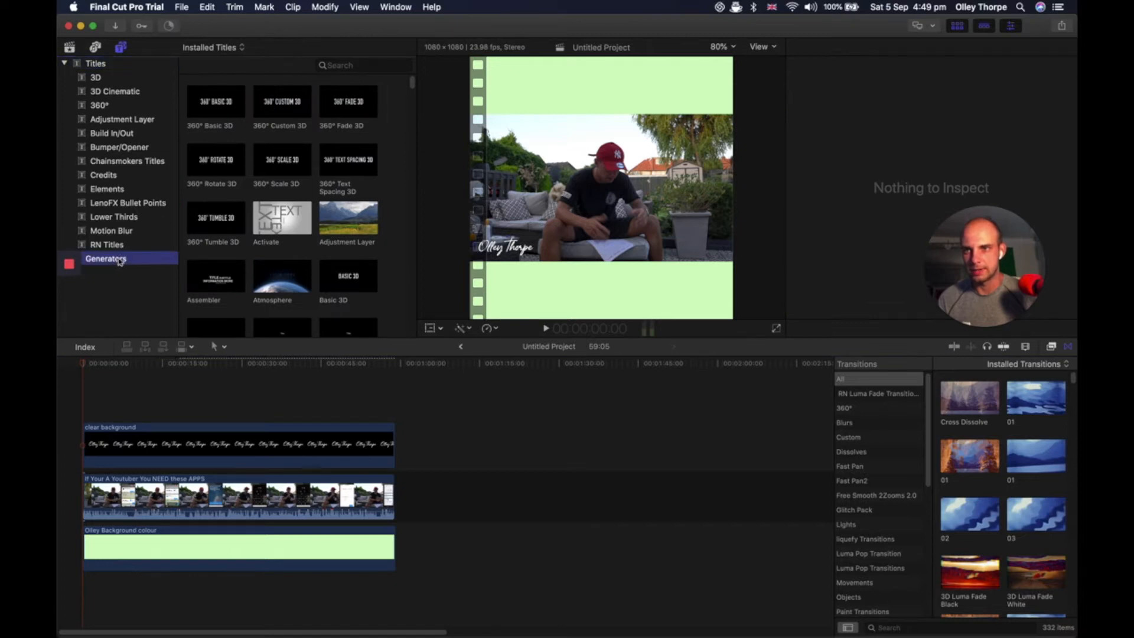
left_click_drag(273, 219, 393, 390)
left_click(132, 392)
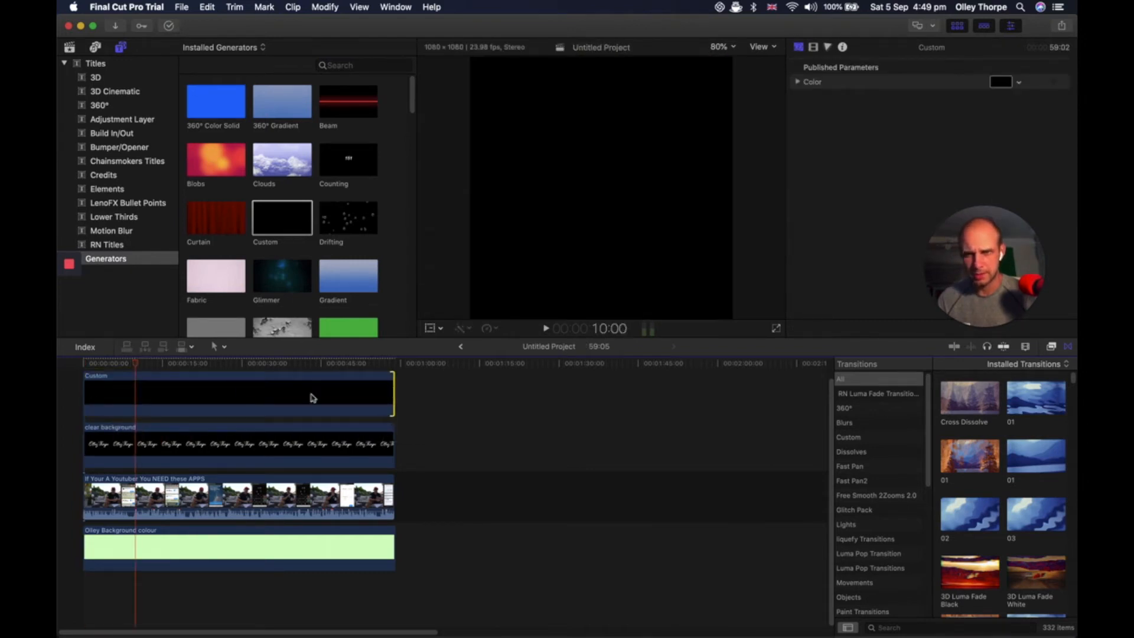
left_click(130, 362)
- Crop the black Custom generator into a horizontal strip, trimming 513 px from its top and 490 px from its bottom
left_click(152, 407)
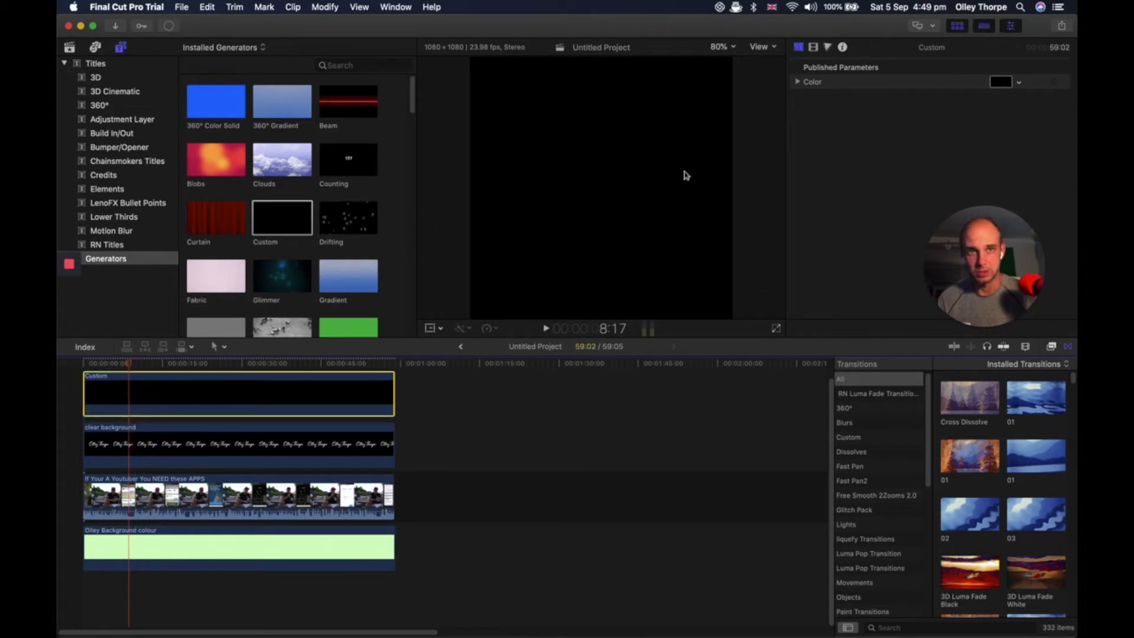
left_click(813, 50)
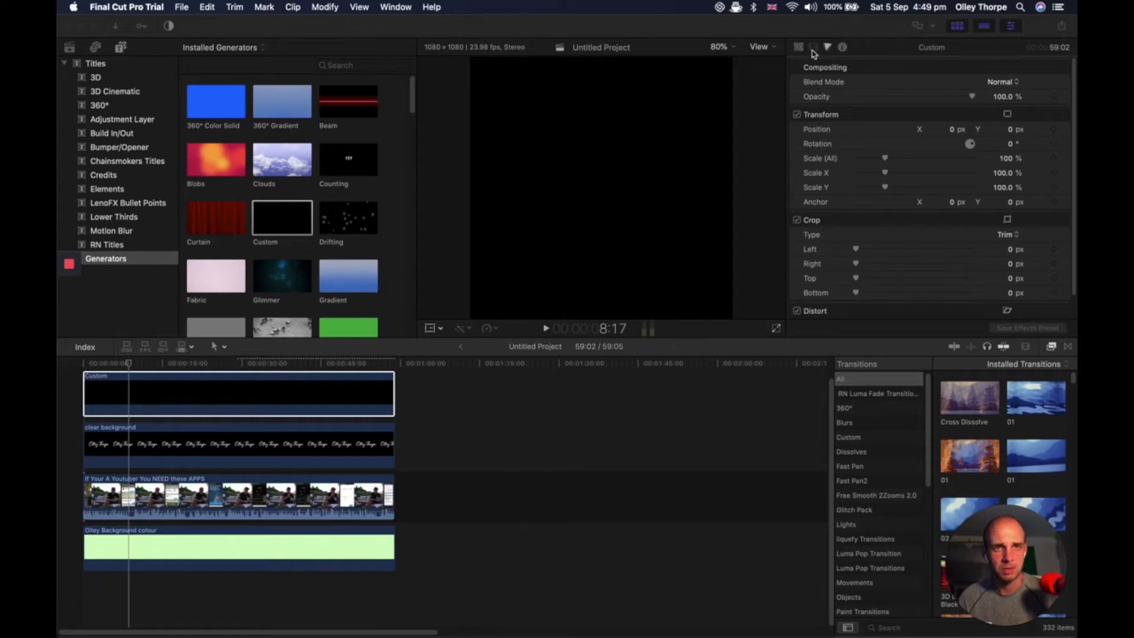
left_click(816, 48)
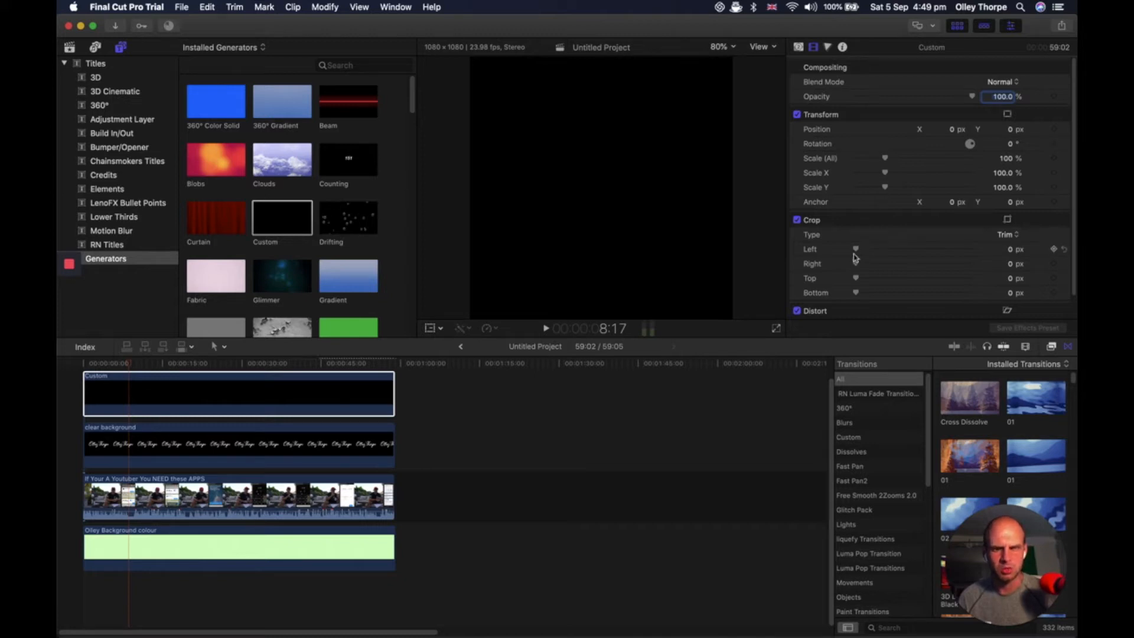
left_click_drag(857, 266, 909, 293)
- Move the black strip down to the video's lower edge, at about Y -325 px
left_click(433, 328)
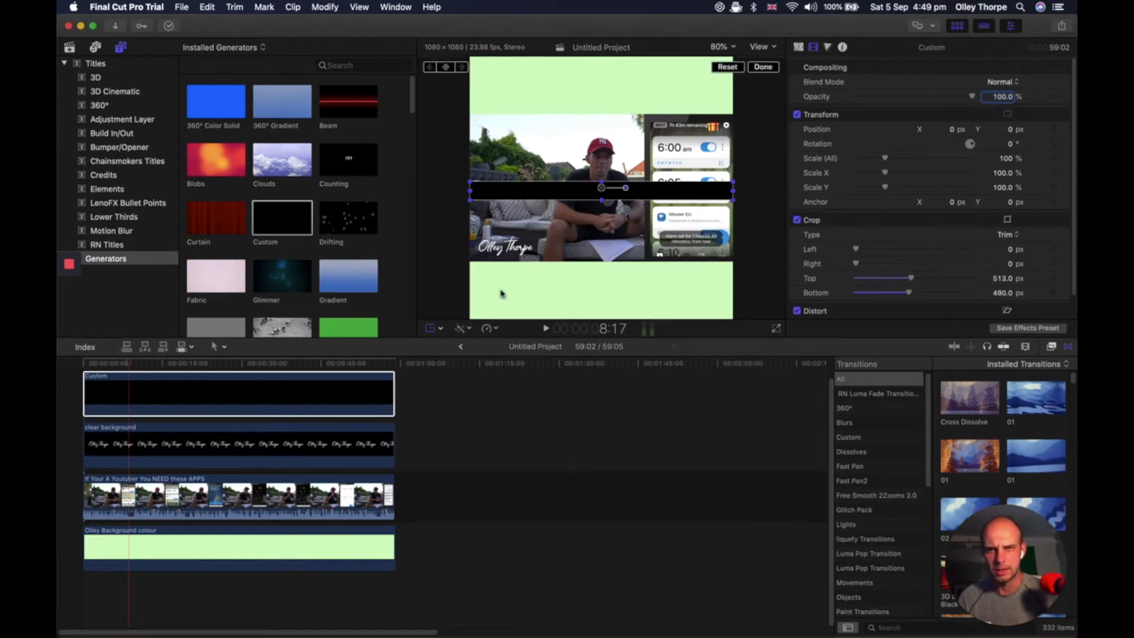
left_click_drag(603, 188, 601, 267)
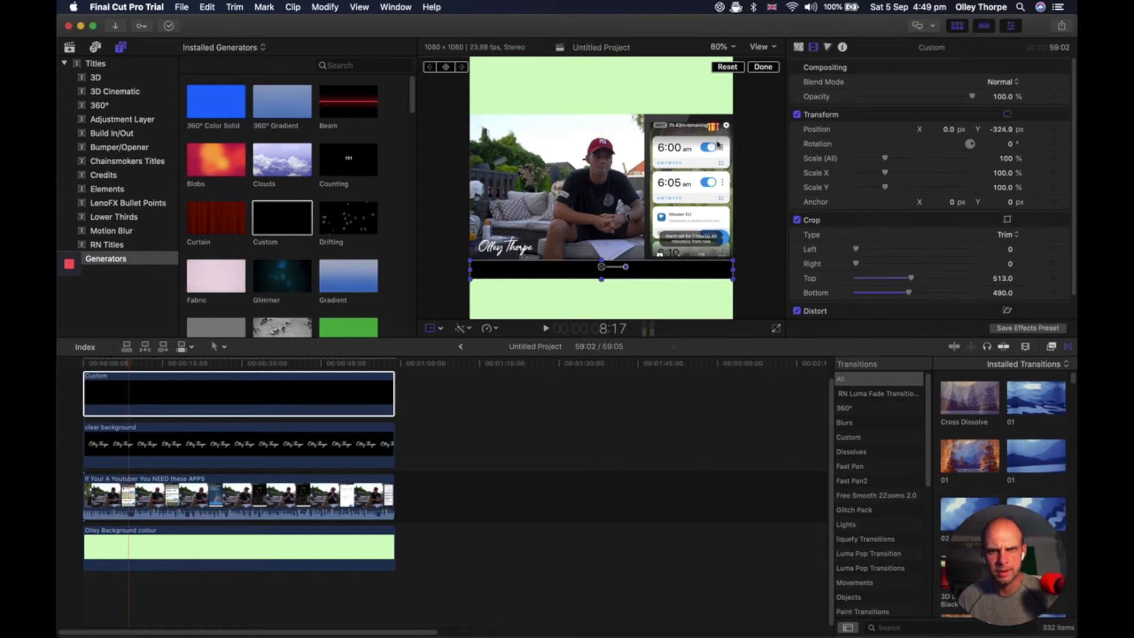
left_click(767, 68)
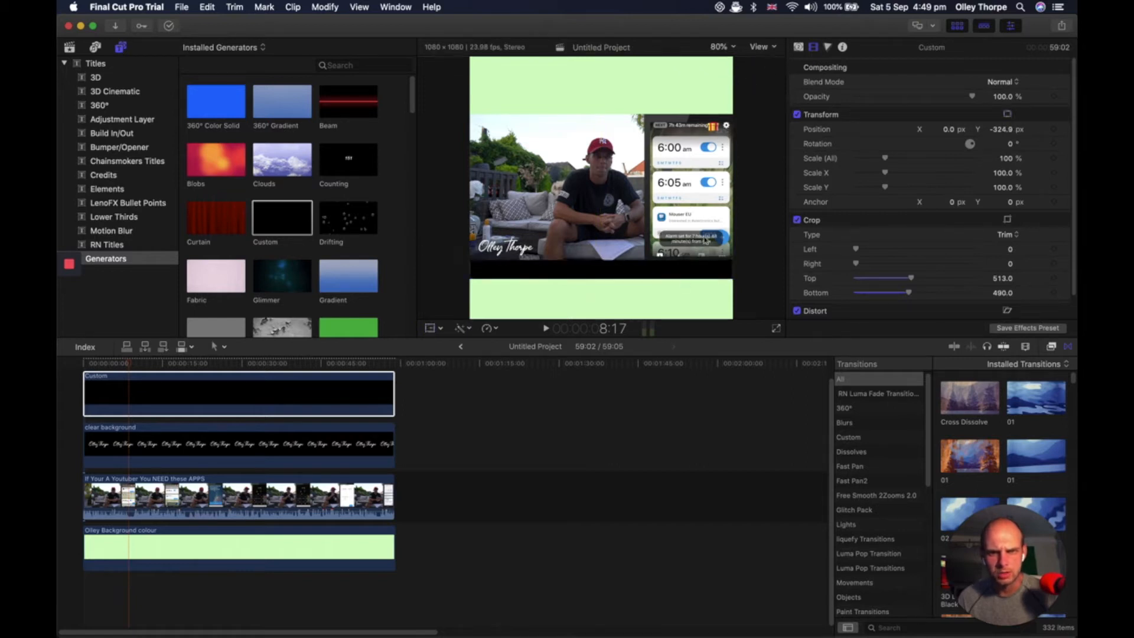
- Set the strip's top crop to 531 px and move it up against the video's lower edge, at about Y -306 px
scroll(862, 278, "down", 2)
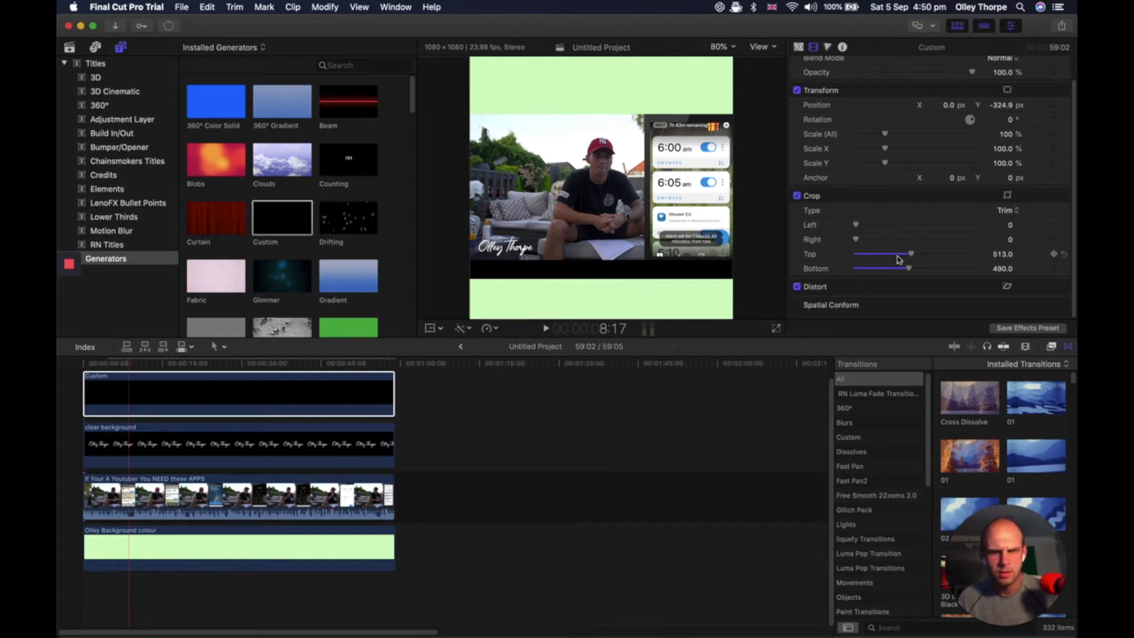
left_click_drag(912, 256, 914, 258)
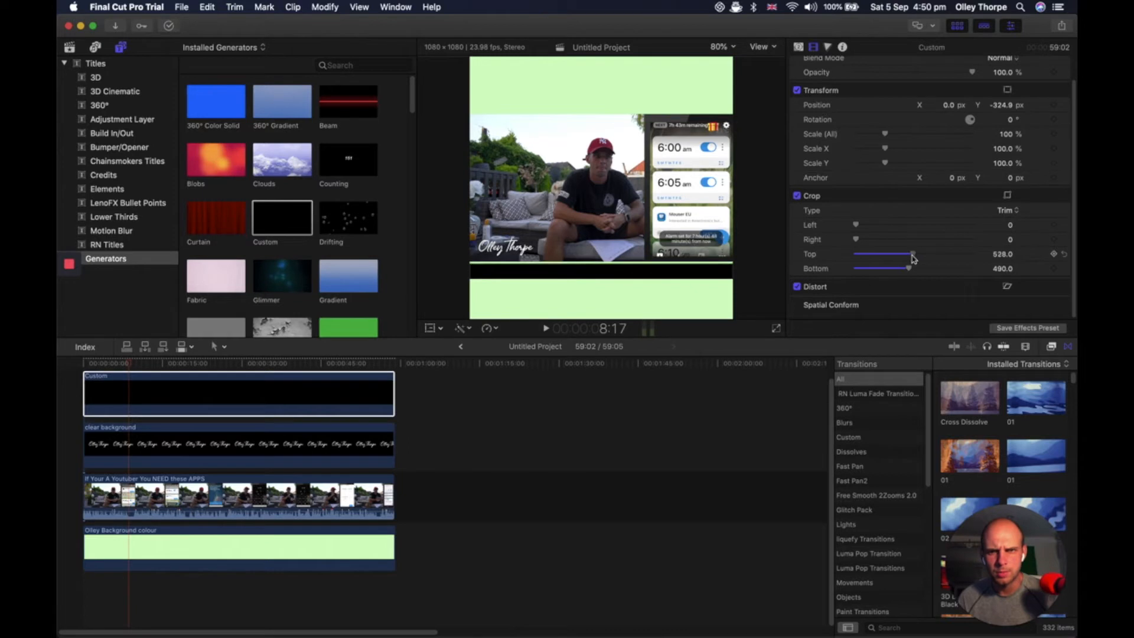
left_click(429, 329)
left_click_drag(603, 271, 601, 262)
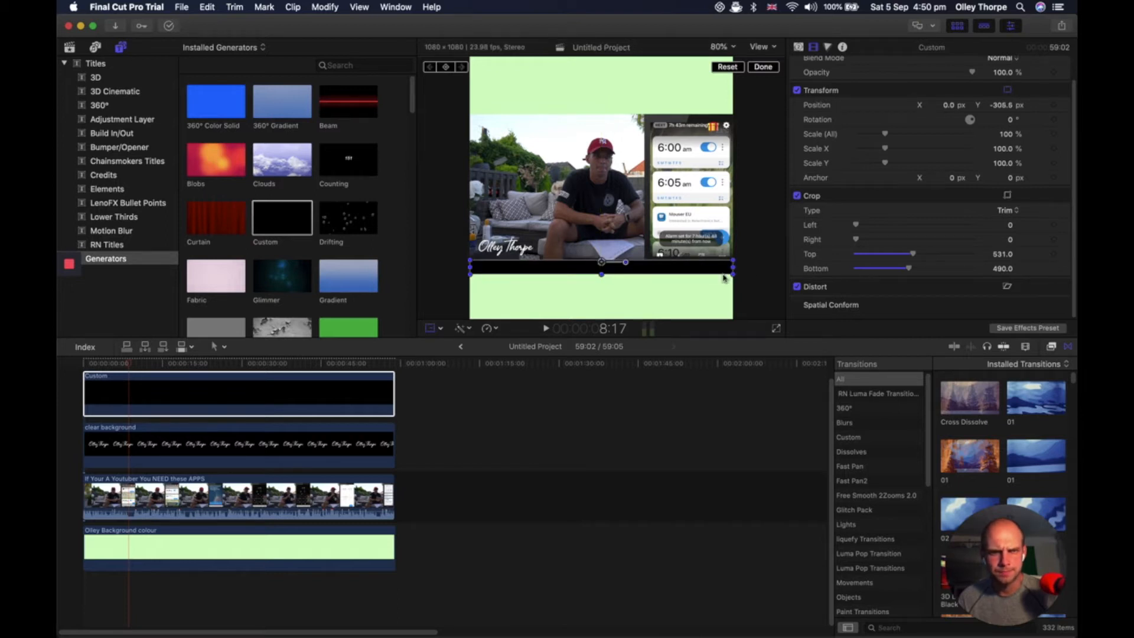
- Widen the strip to about 120% horizontally and shift it down to about Y -311 px
left_click_drag(733, 271, 760, 268)
left_click_drag(604, 266, 604, 267)
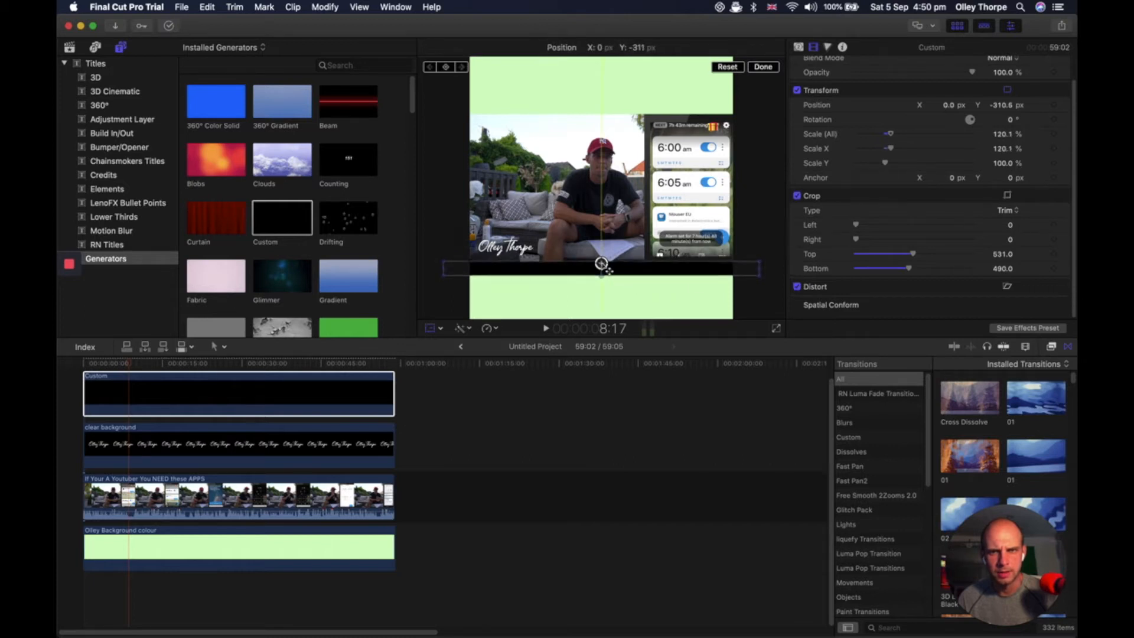
left_click(763, 66)
- Set the strip's colour to White
left_click(813, 47)
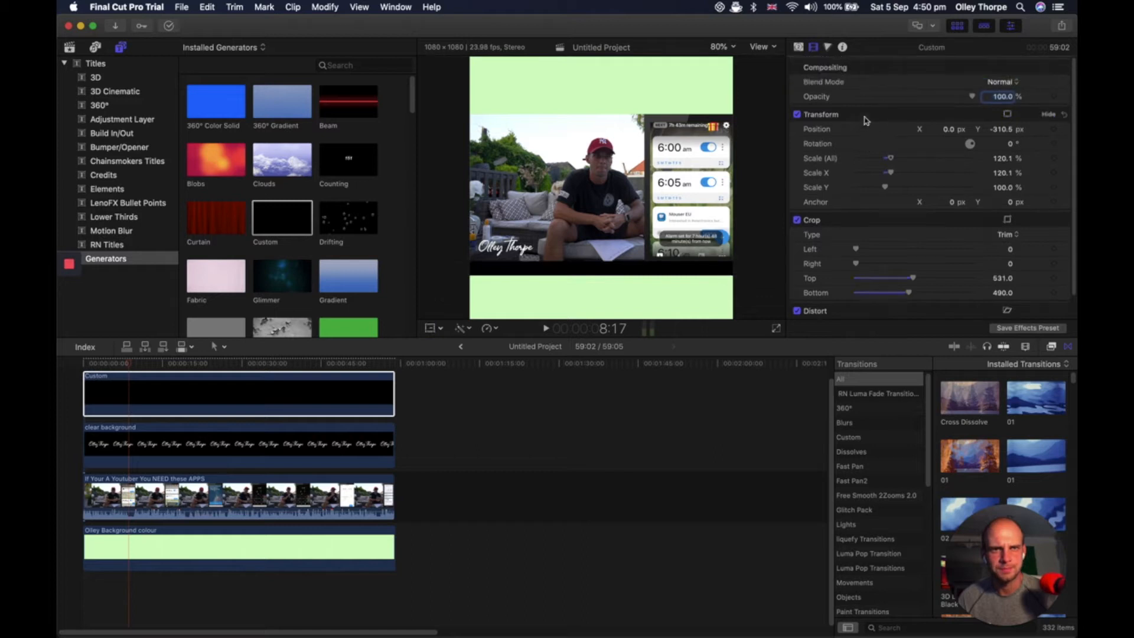
left_click(800, 47)
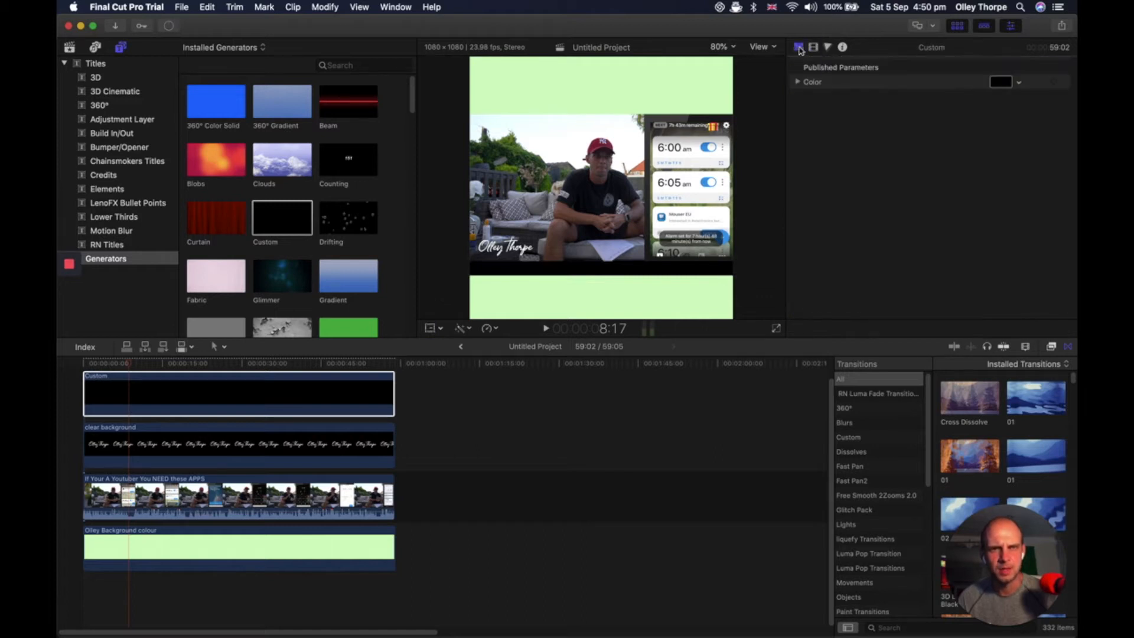
left_click(1000, 82)
scroll(781, 201, "down", 2)
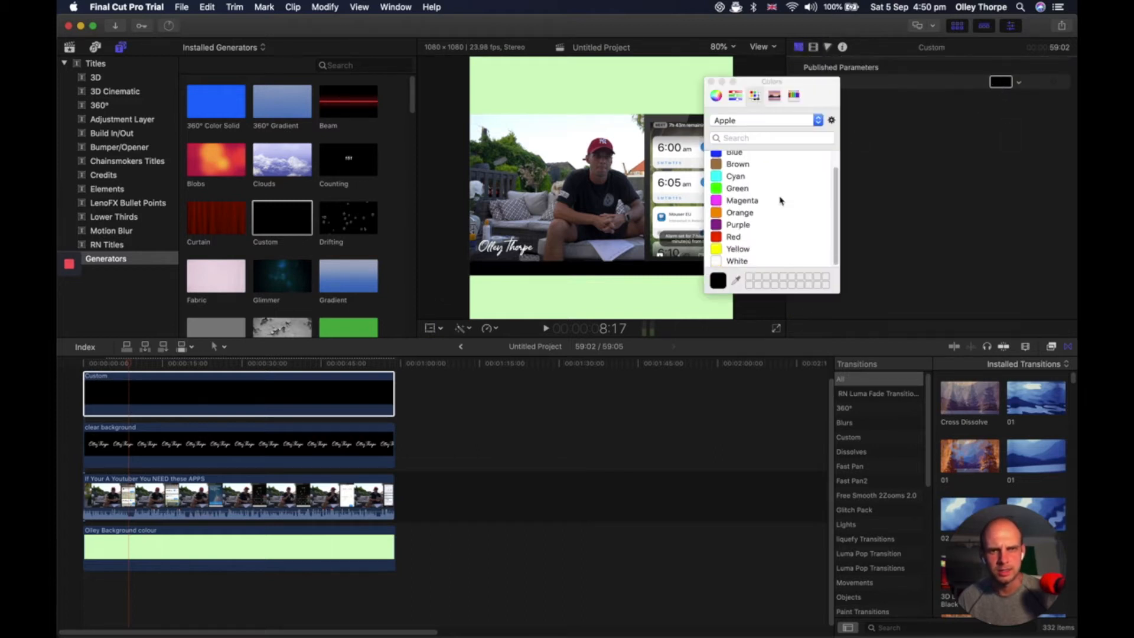
left_click(759, 260)
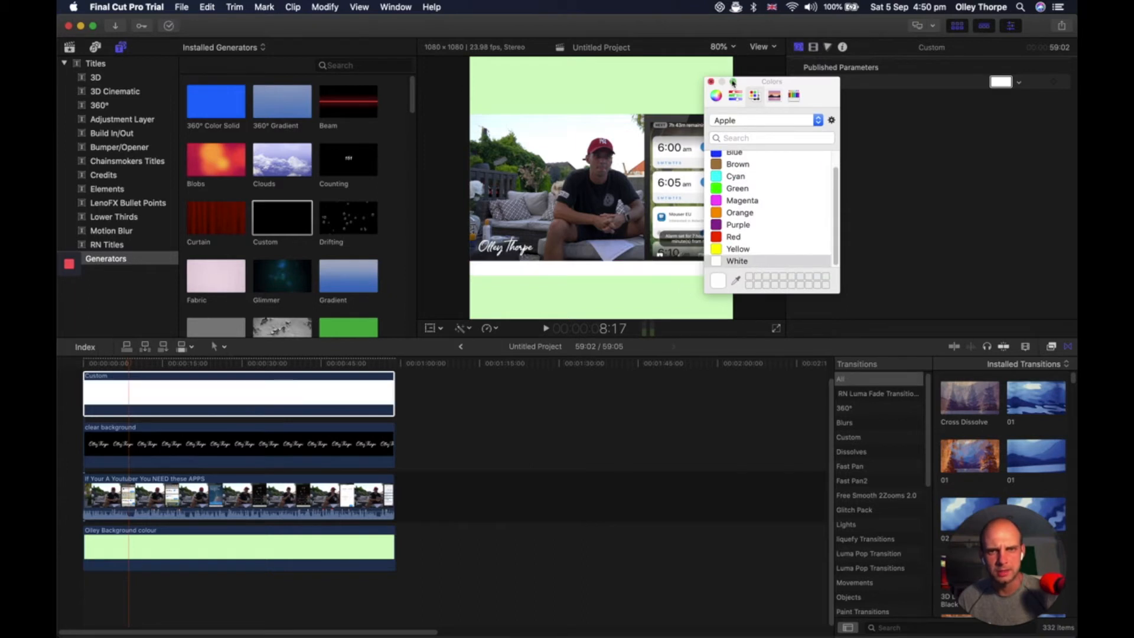
left_click(711, 81)
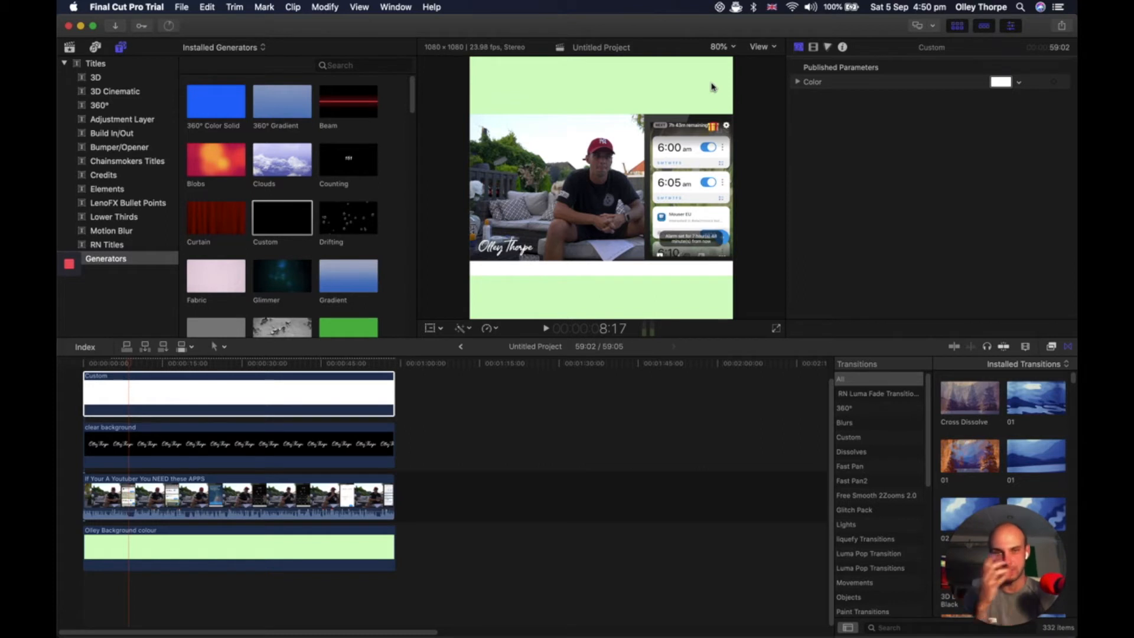
- Crop the white bar's right side to 991 px at the start of the timeline
left_click(309, 385)
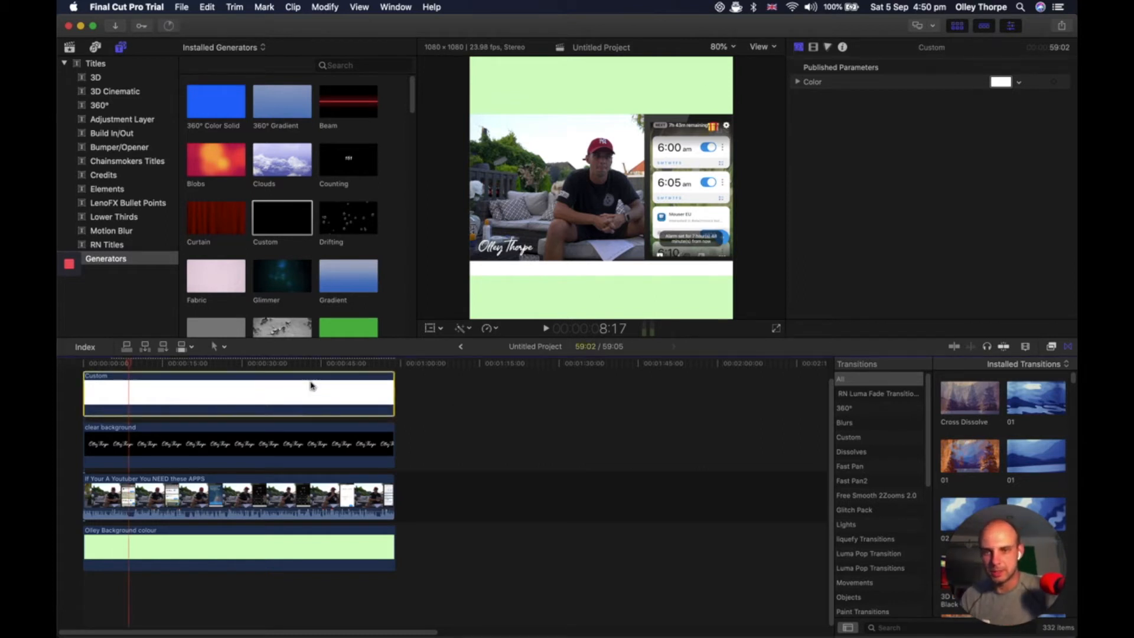
key("Home")
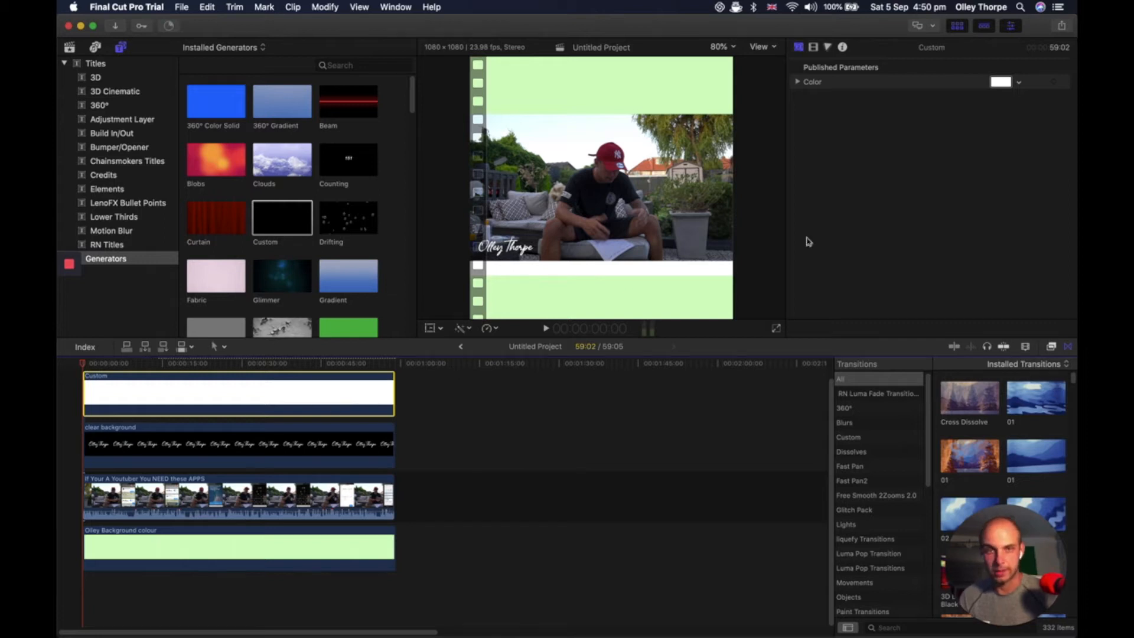
left_click(813, 48)
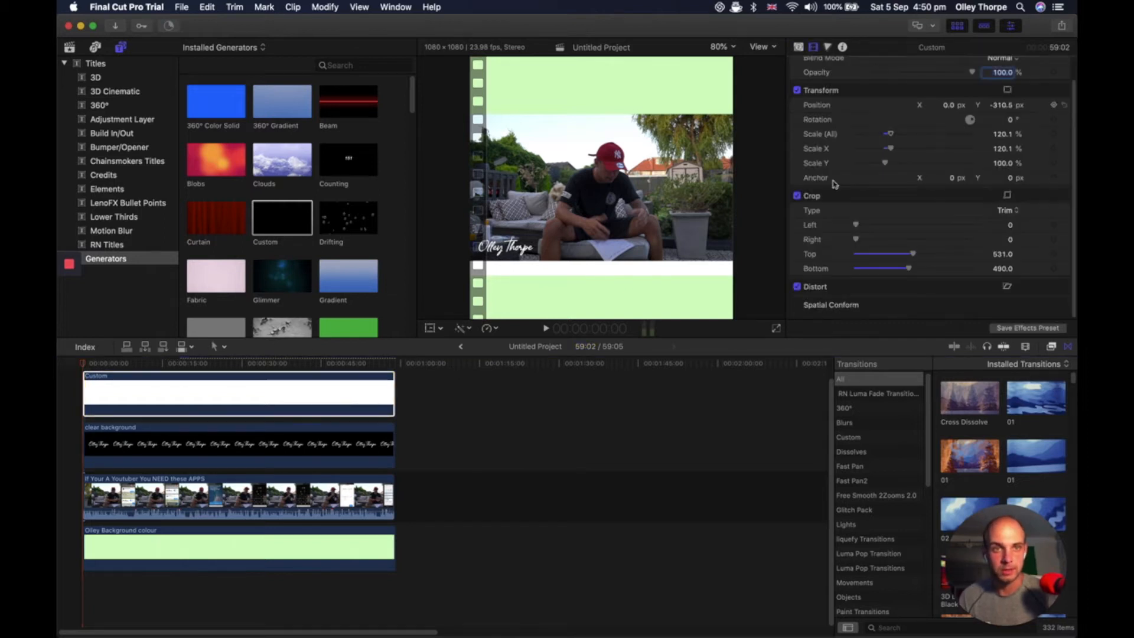
left_click_drag(855, 241, 913, 252)
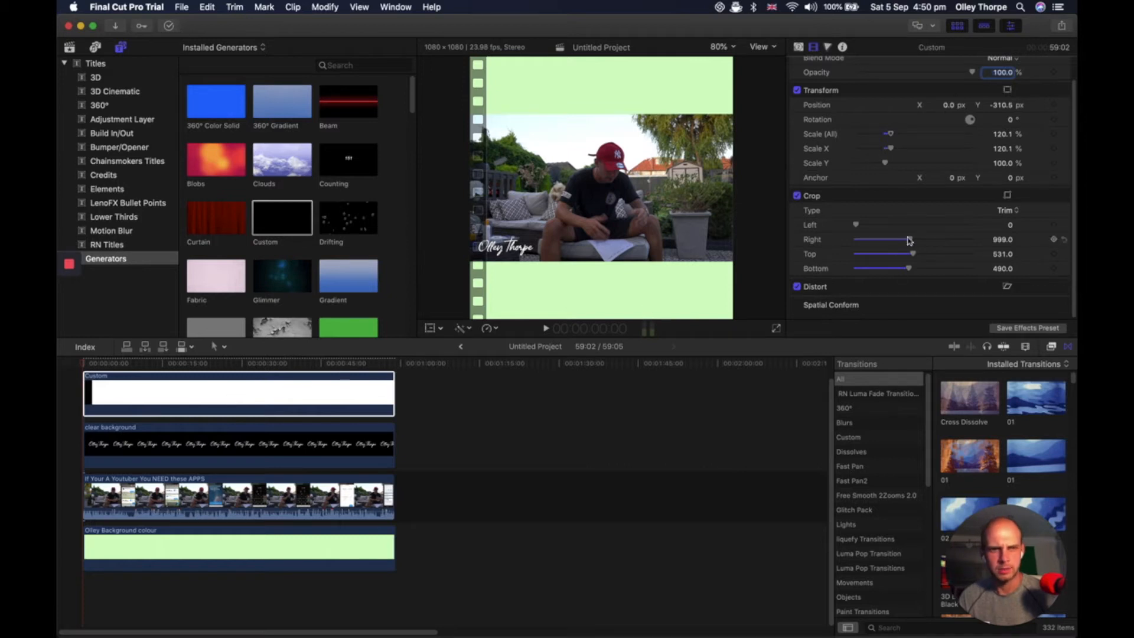
mouse_move(910, 242)
left_mouse_down()
mouse_move(859, 247)
mouse_move(912, 254)
left_mouse_up()
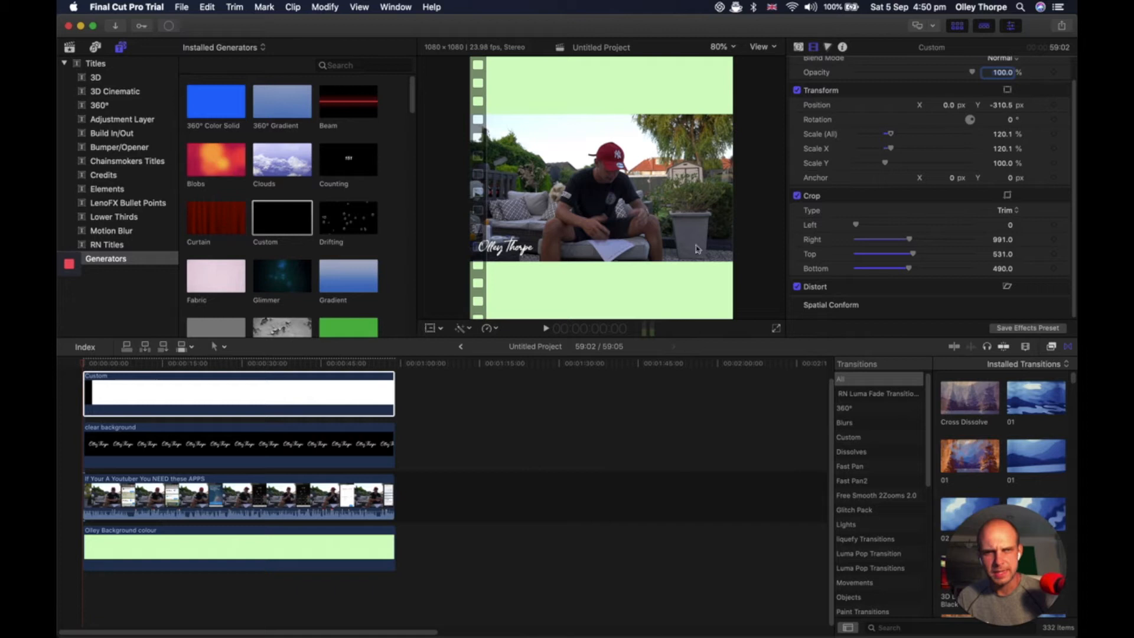
- Try to animate the white bar with Transform keyframes at the start and a right crop of 89 px at the clip's end
right_click(968, 89)
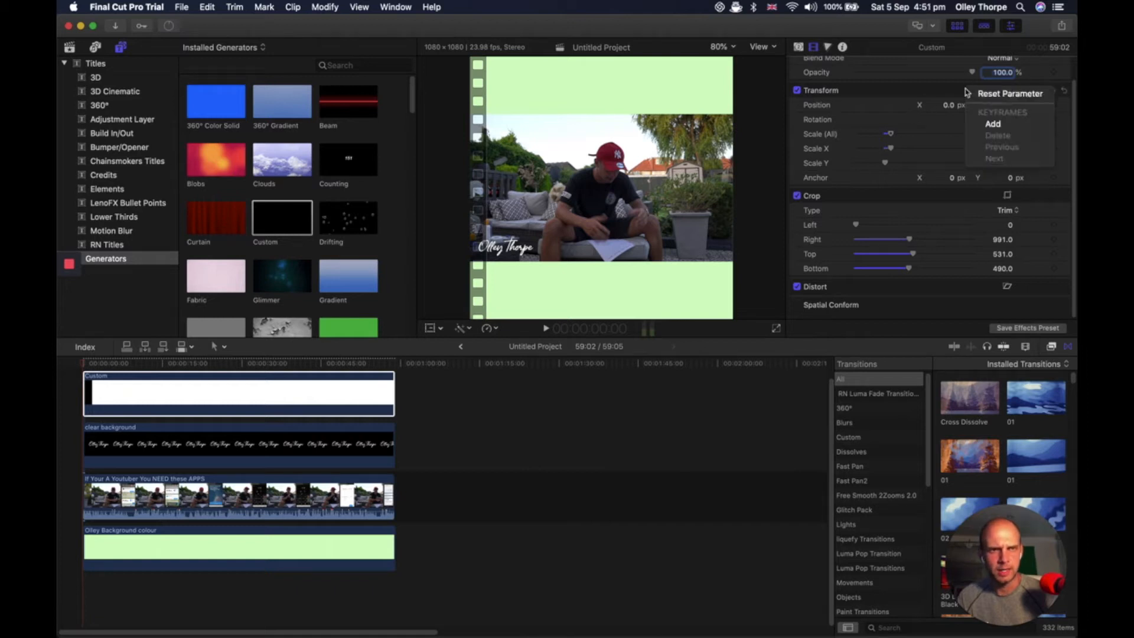
left_click(982, 124)
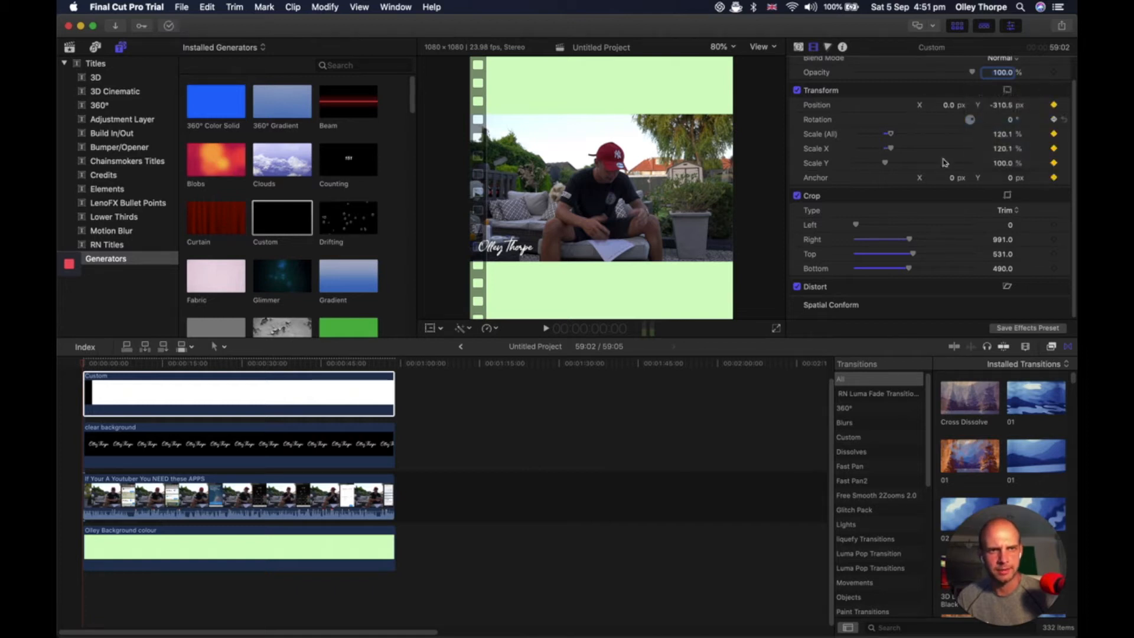
left_click_drag(81, 365, 394, 374)
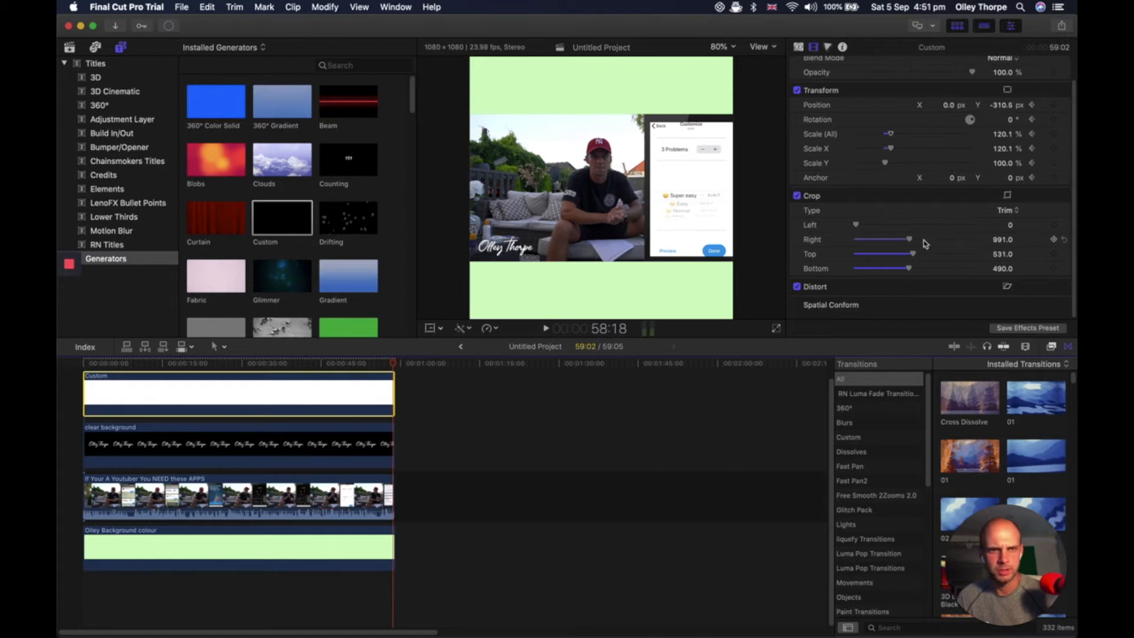
left_click_drag(908, 241, 862, 239)
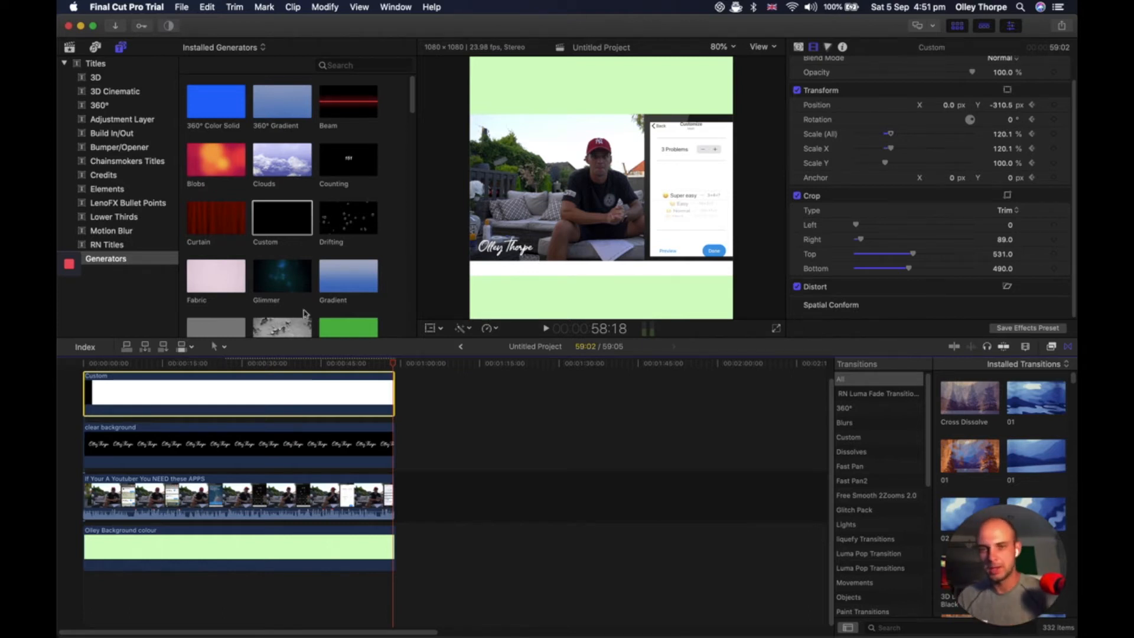
key("Home")
key("space")
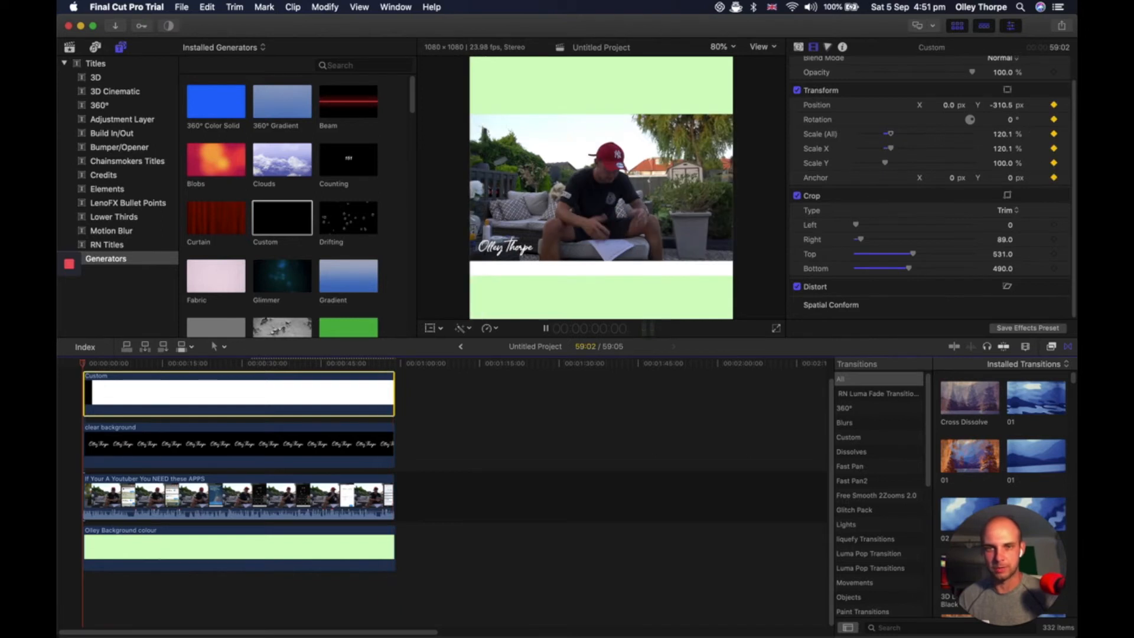
key("space")
key("Home")
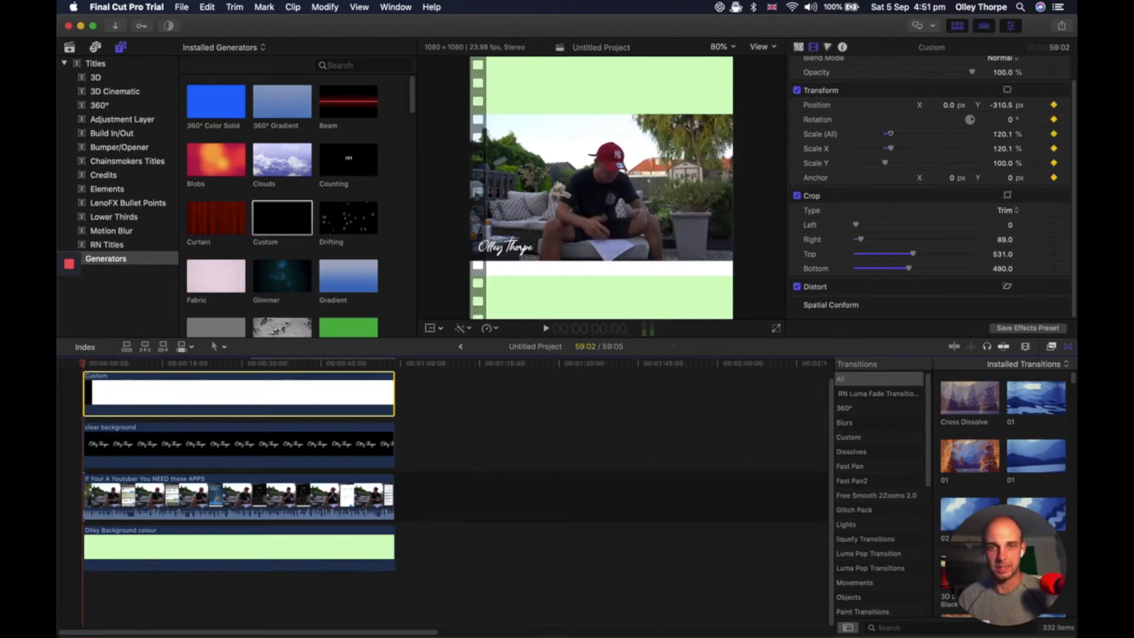
- Reset the white bar's transform, then place it under the video at about Y -311 px with 125% horizontal scale
right_click(152, 396)
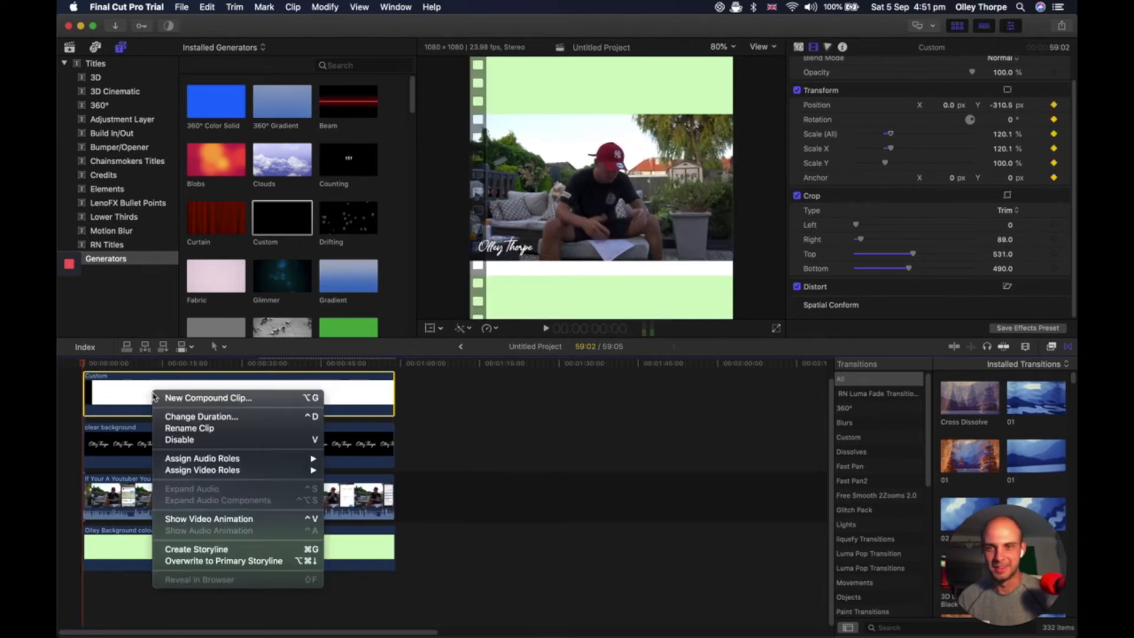
left_click(372, 408)
right_click(945, 94)
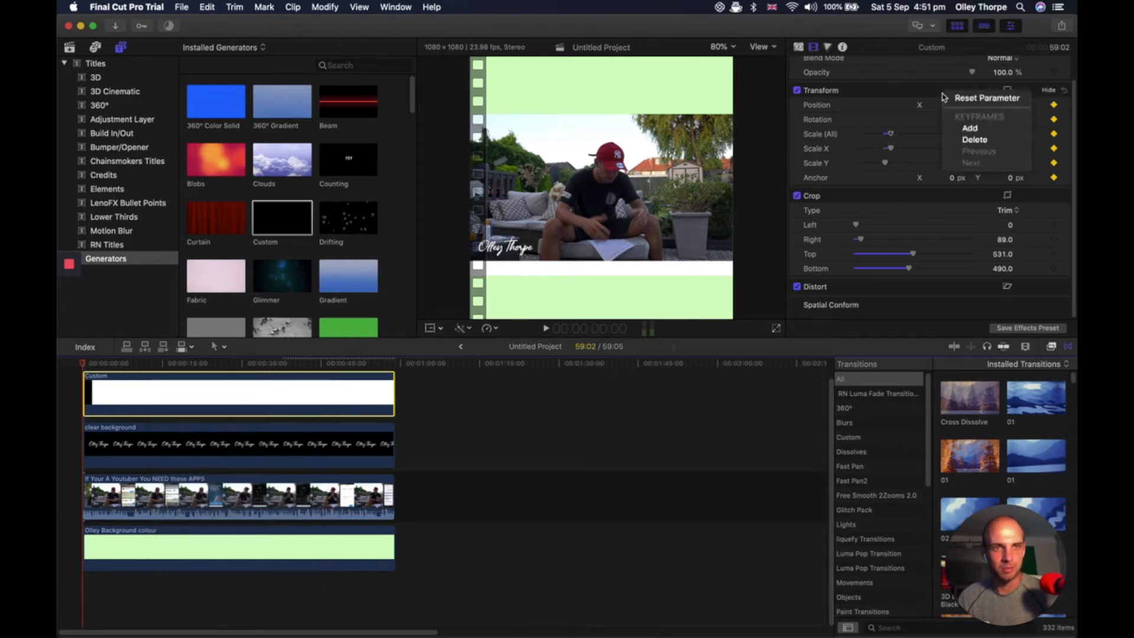
left_click(957, 101)
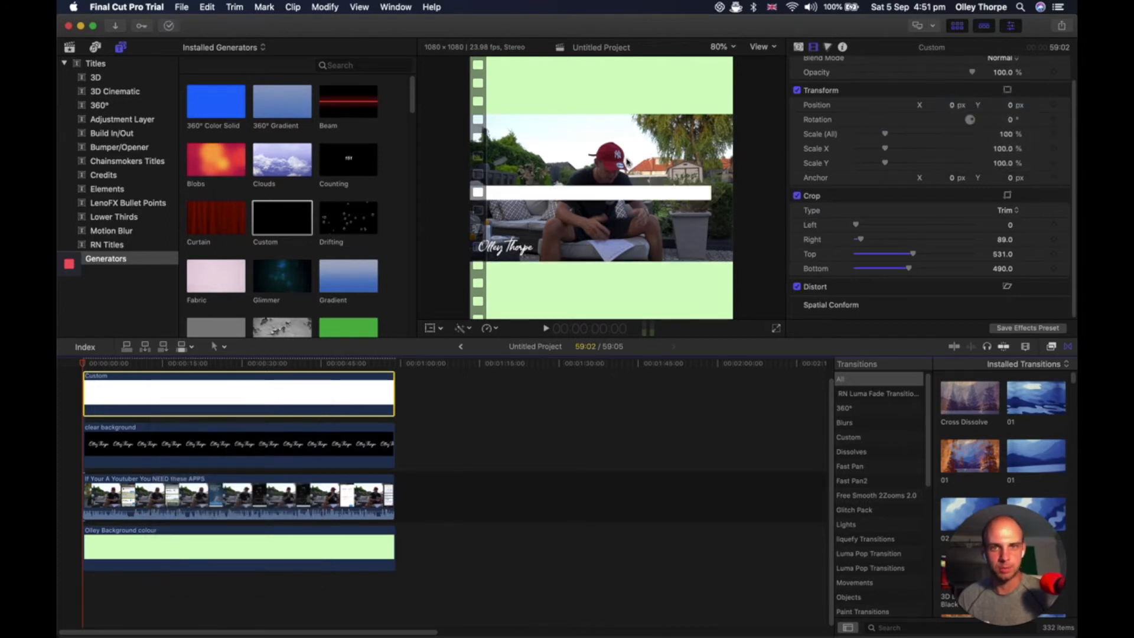
left_click(429, 328)
left_click_drag(601, 188, 600, 265)
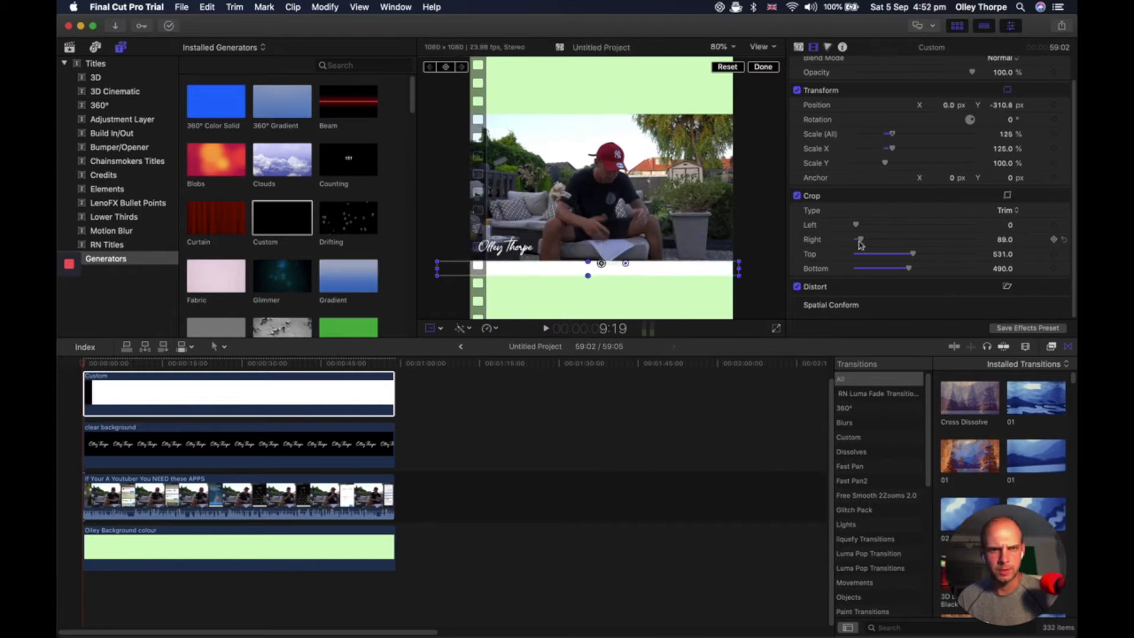
- Keyframe the white bar's right crop at 984 px at the start and 102 px at the end of the clip
left_click_drag(860, 238, 910, 245)
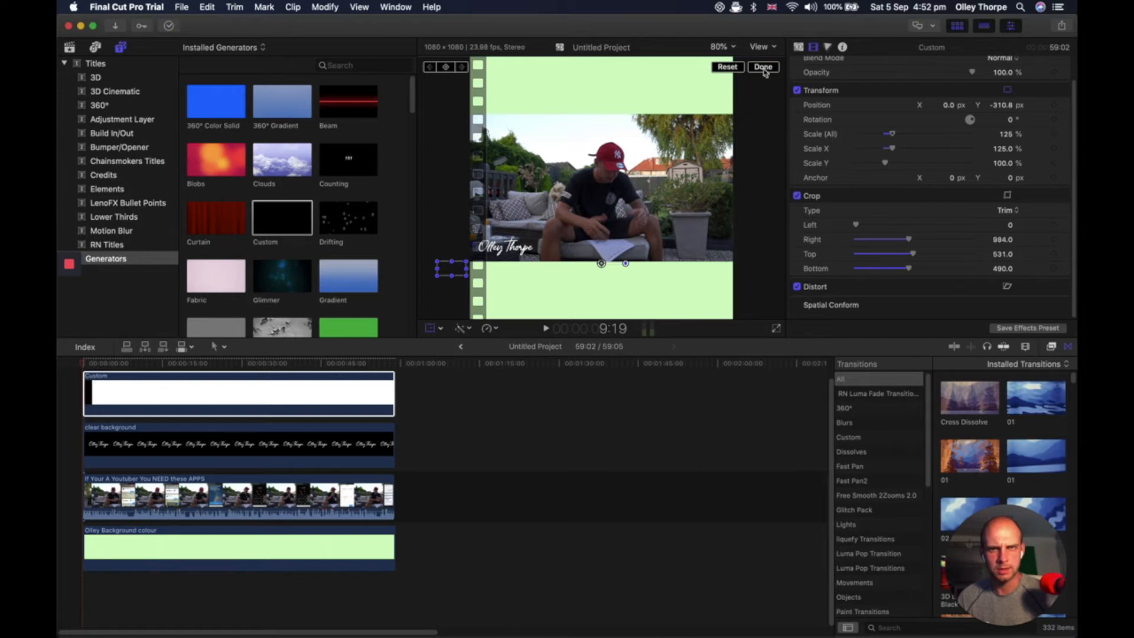
left_click(762, 67)
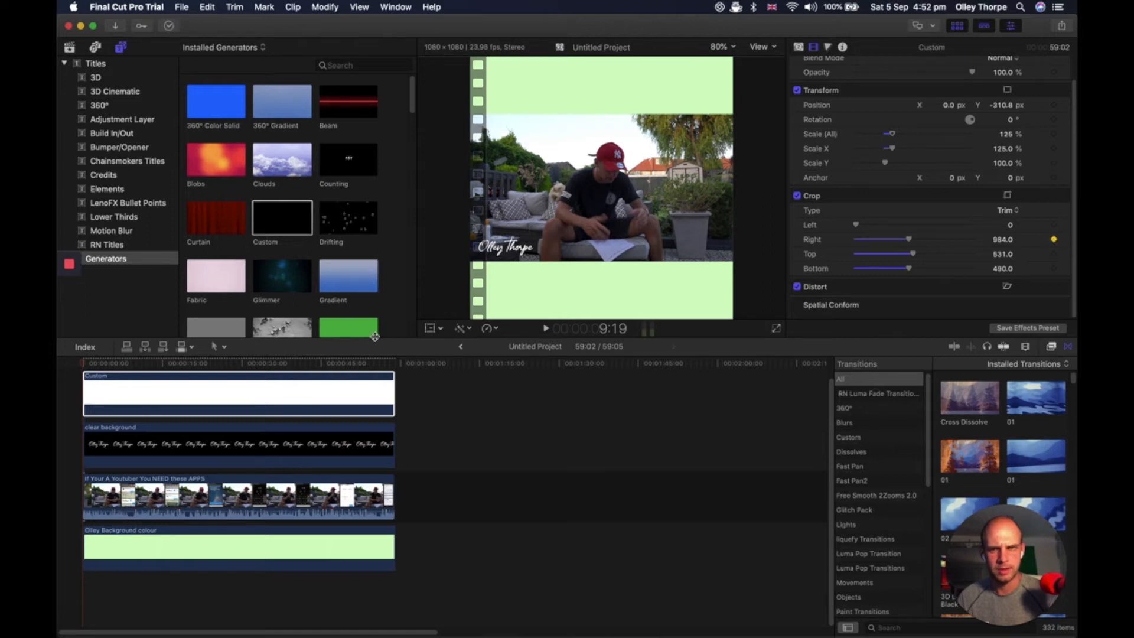
left_click(93, 364)
left_click(393, 364)
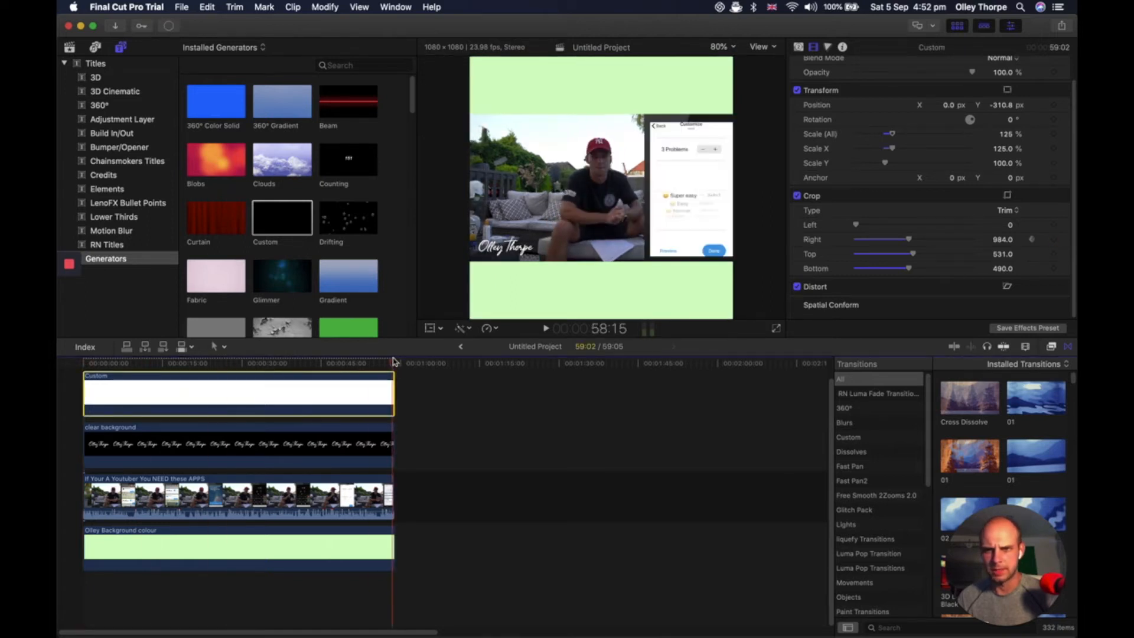
left_click_drag(908, 244, 861, 239)
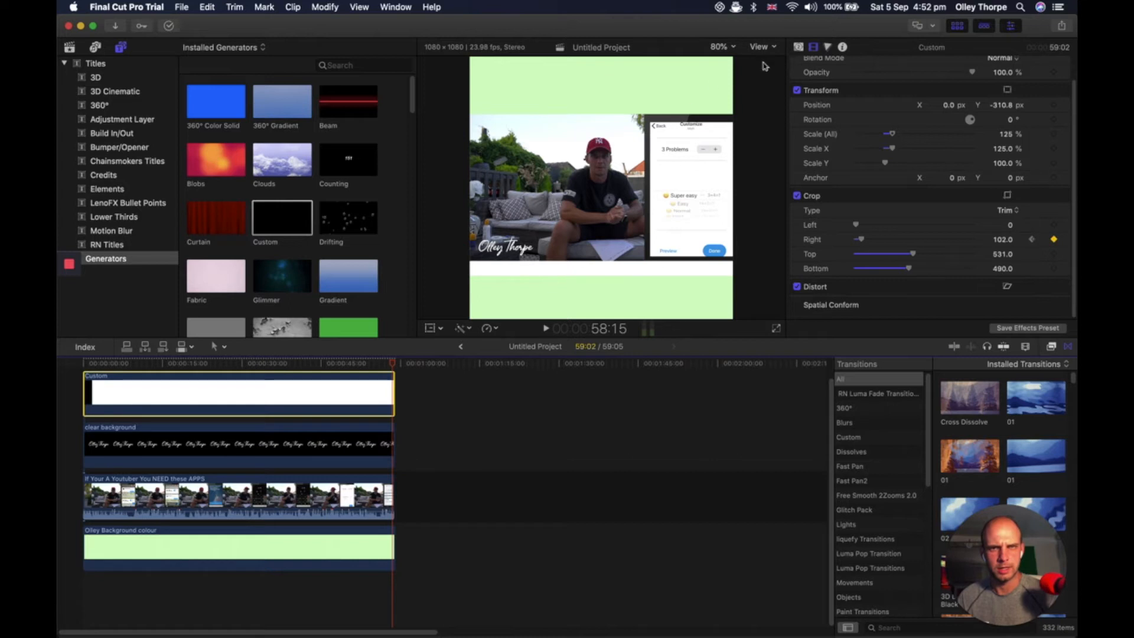
- Check the white bar's progress animation at several points of the timeline and play it from the start
left_click(415, 561)
left_click(221, 367)
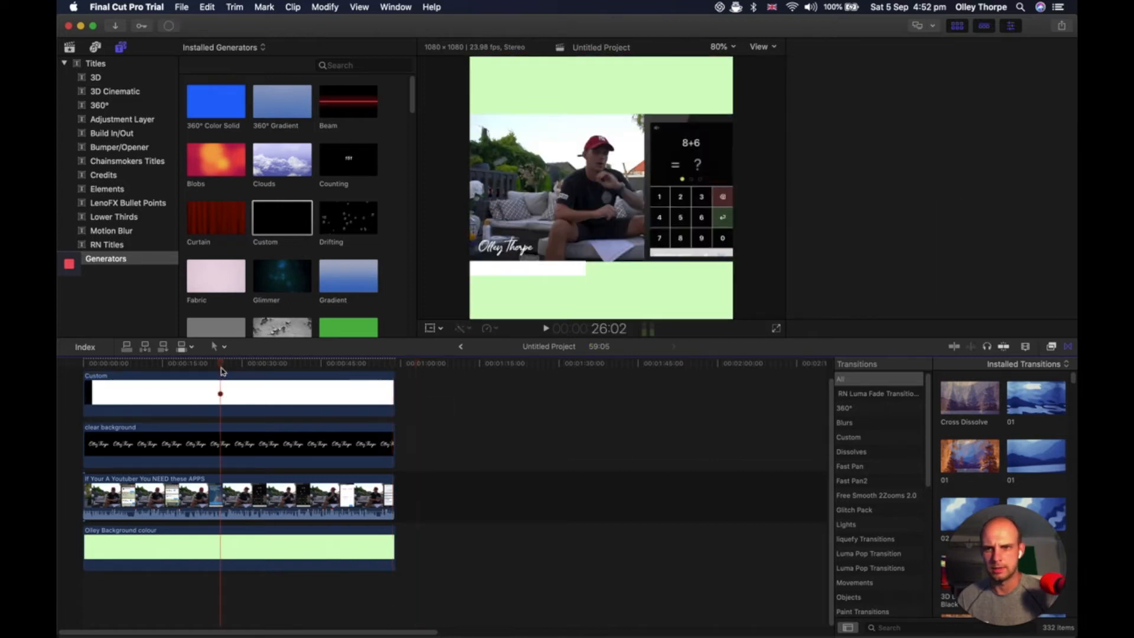
left_click(193, 384)
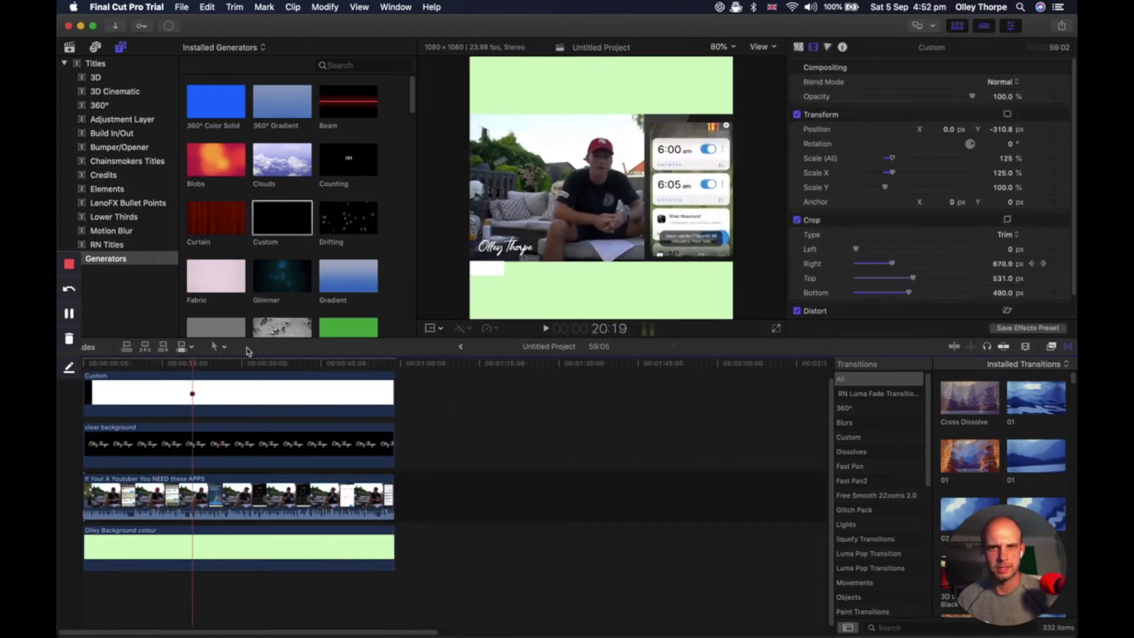
left_click(413, 567)
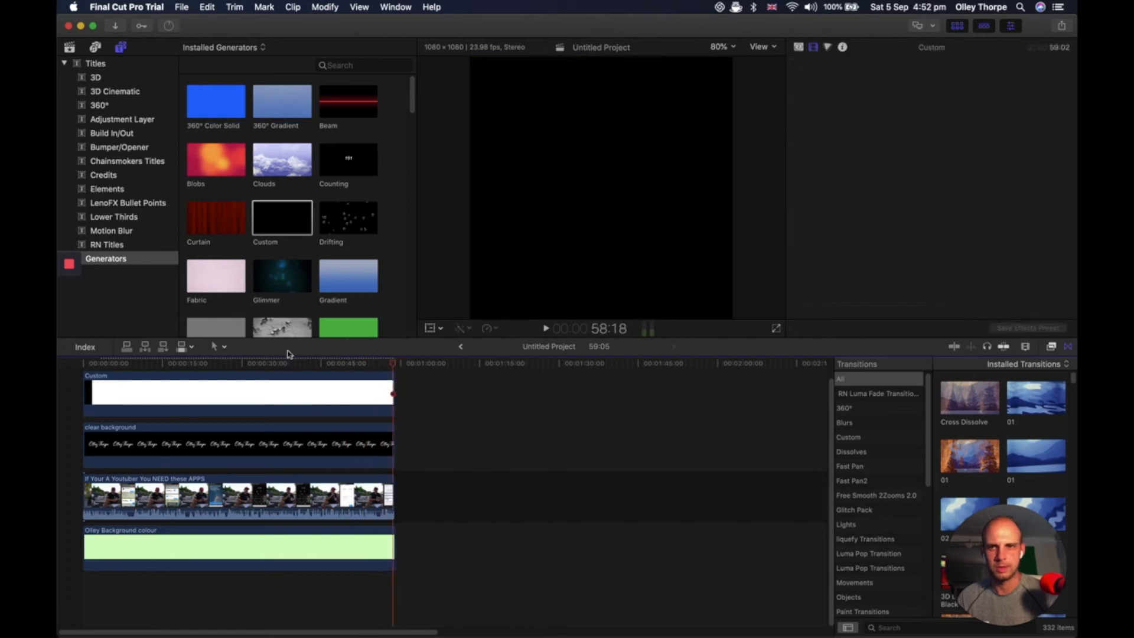
left_click(83, 363)
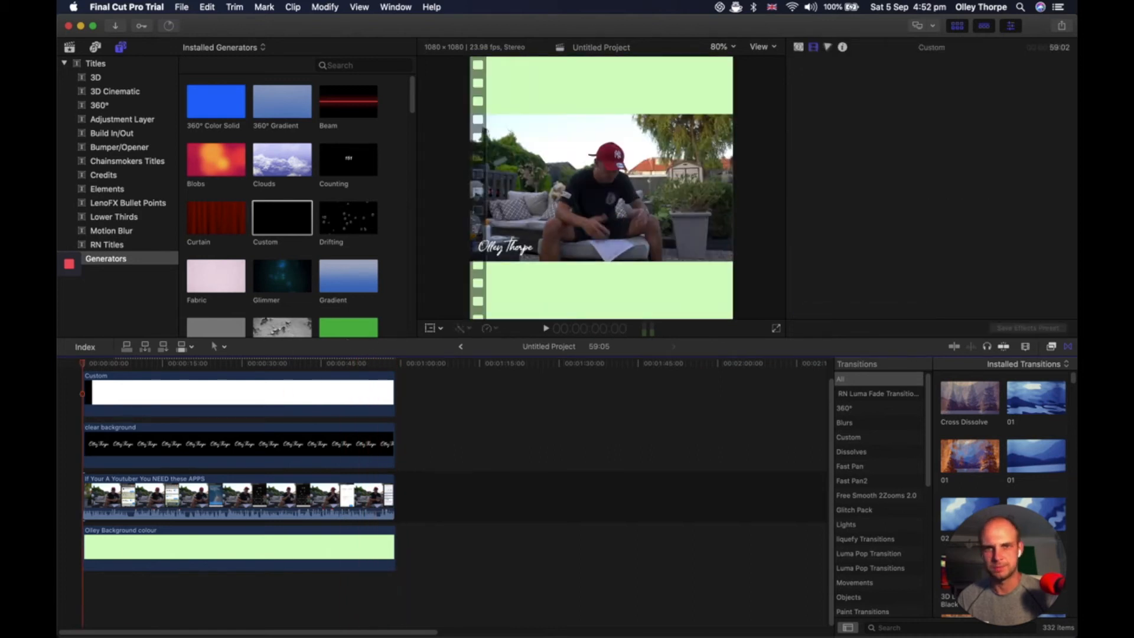
key("space")
key("space")
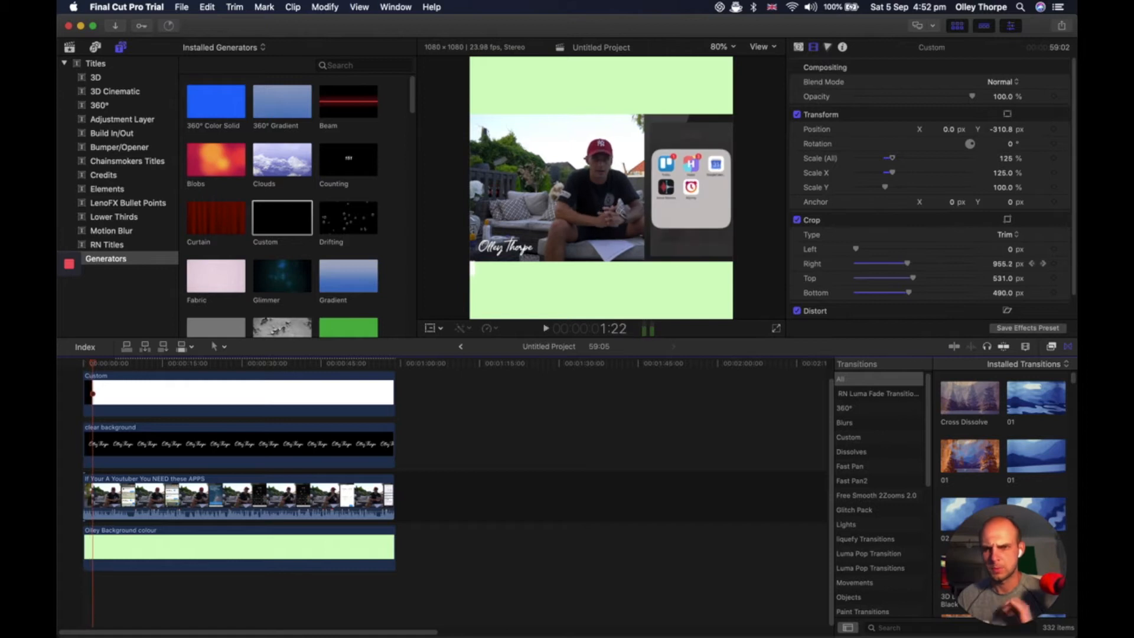
left_click(84, 363)
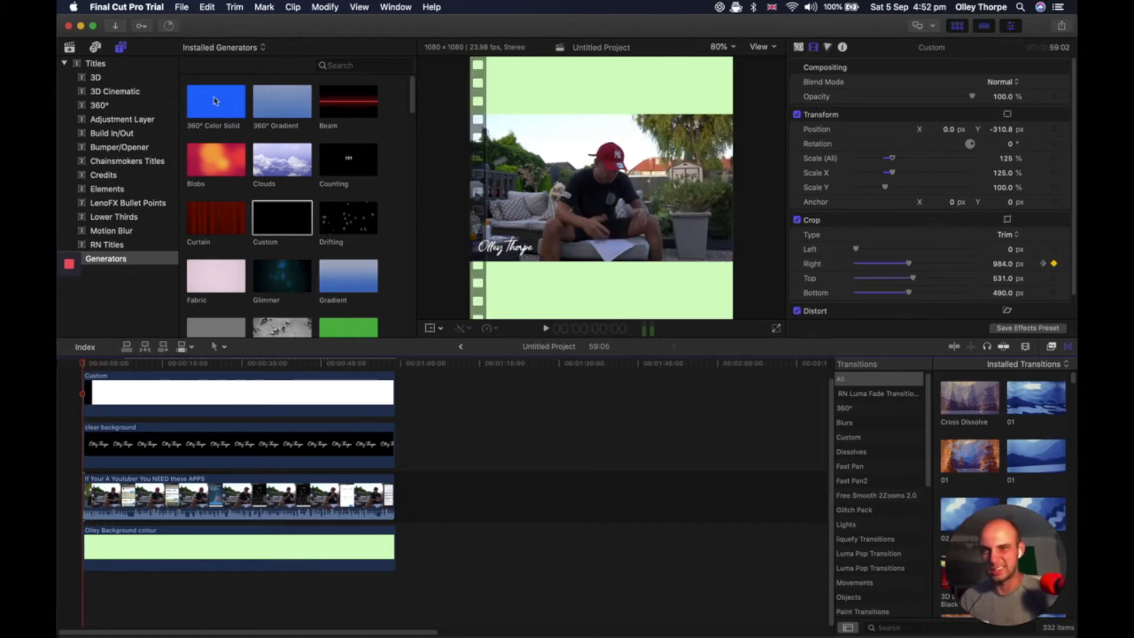
- Search the titles for "custom" and add the Custom title above the white bar at the start of the timeline
left_click(121, 64)
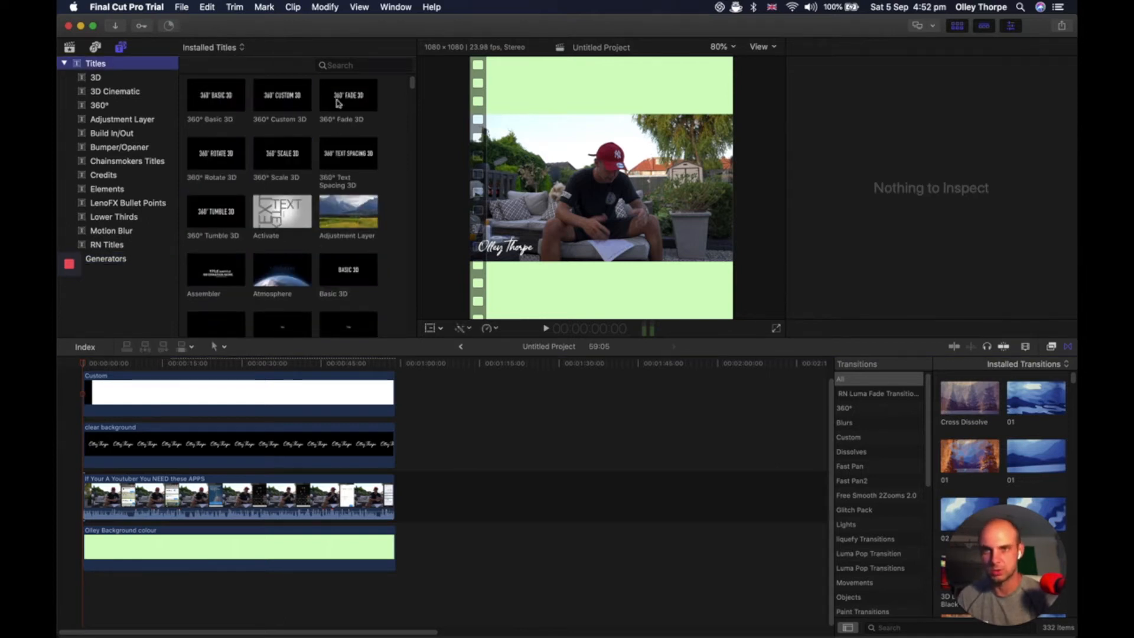
left_click(340, 67)
type("cus")
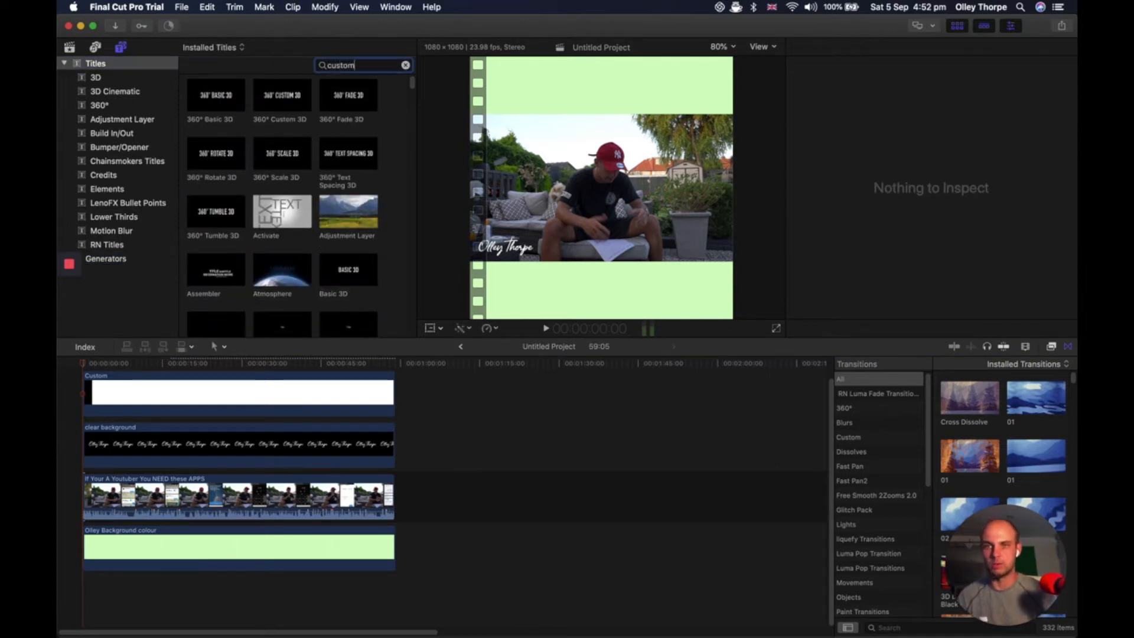
type("tom")
key("Return")
left_click_drag(309, 94, 219, 365)
left_click_drag(291, 96, 84, 378)
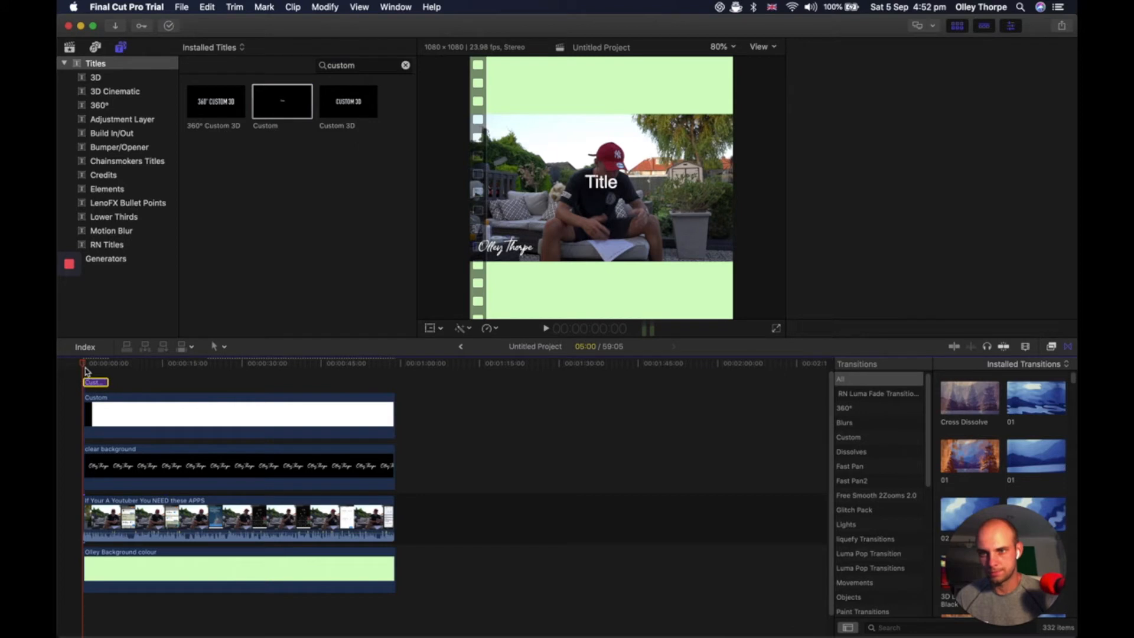
- Replace the title's placeholder text with "THE APP I COULD NOT"
key("super+4")
key("space")
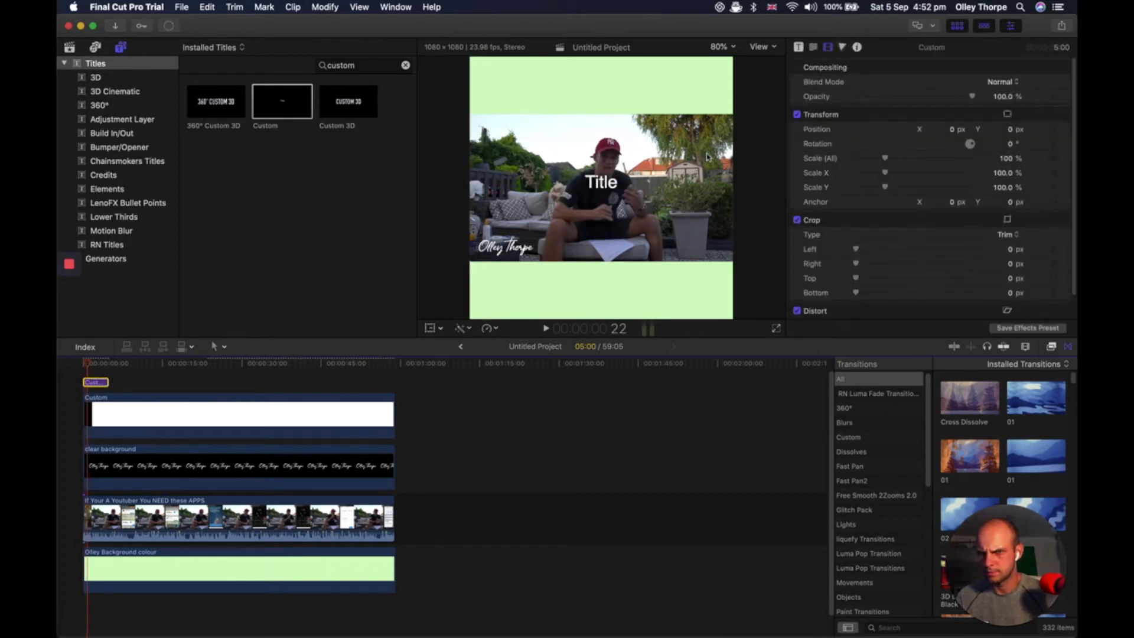
left_click(811, 48)
key("super+a")
type("THE APP")
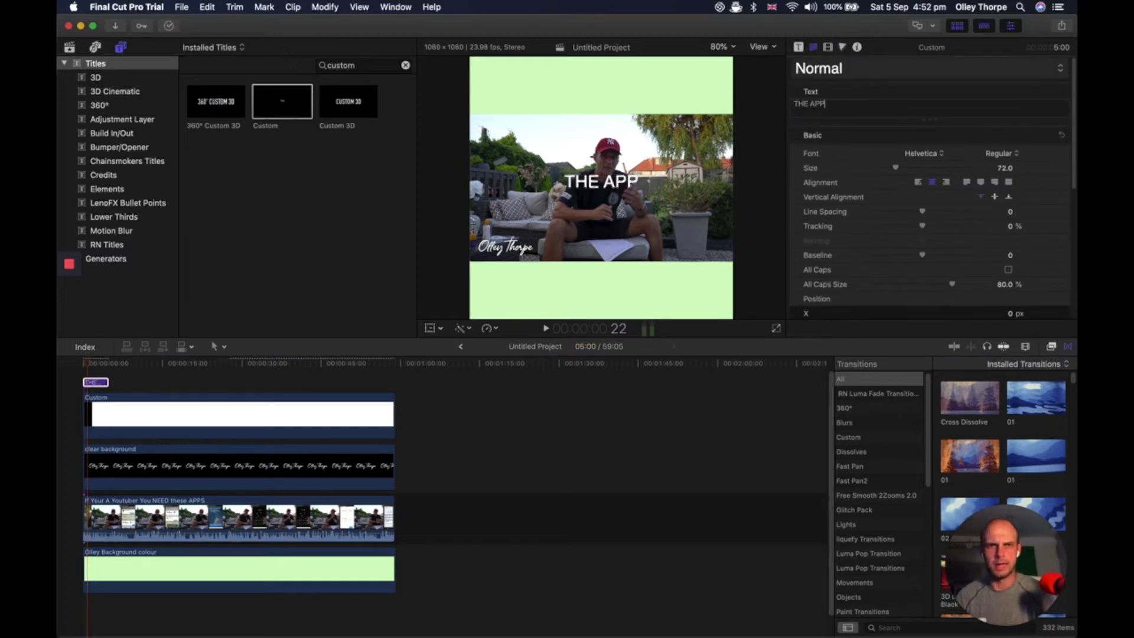
type(" I COULD NOT")
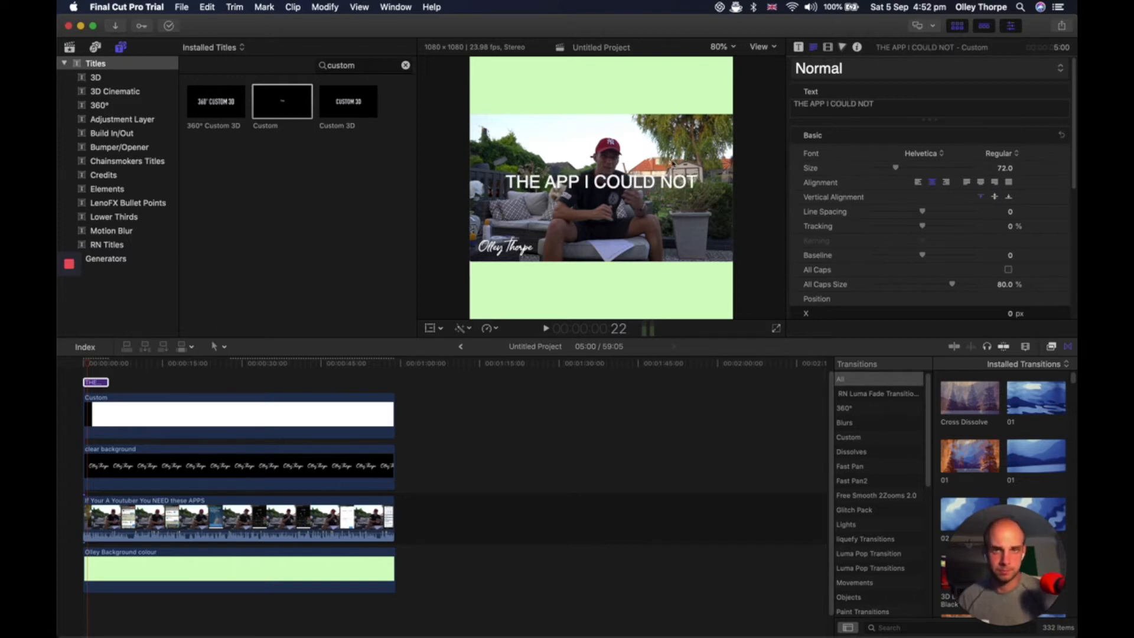
- Set the title's font to Bebas Neue and its size to 160
left_click(923, 154)
scroll(928, 153, "up", 20)
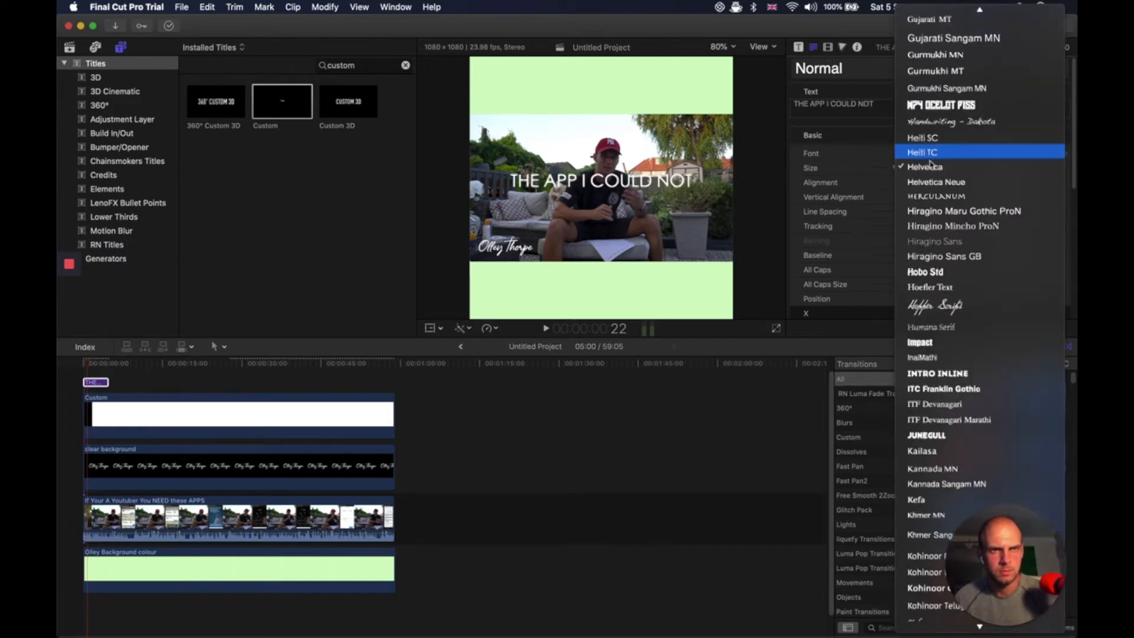
scroll(934, 151, "up", 5)
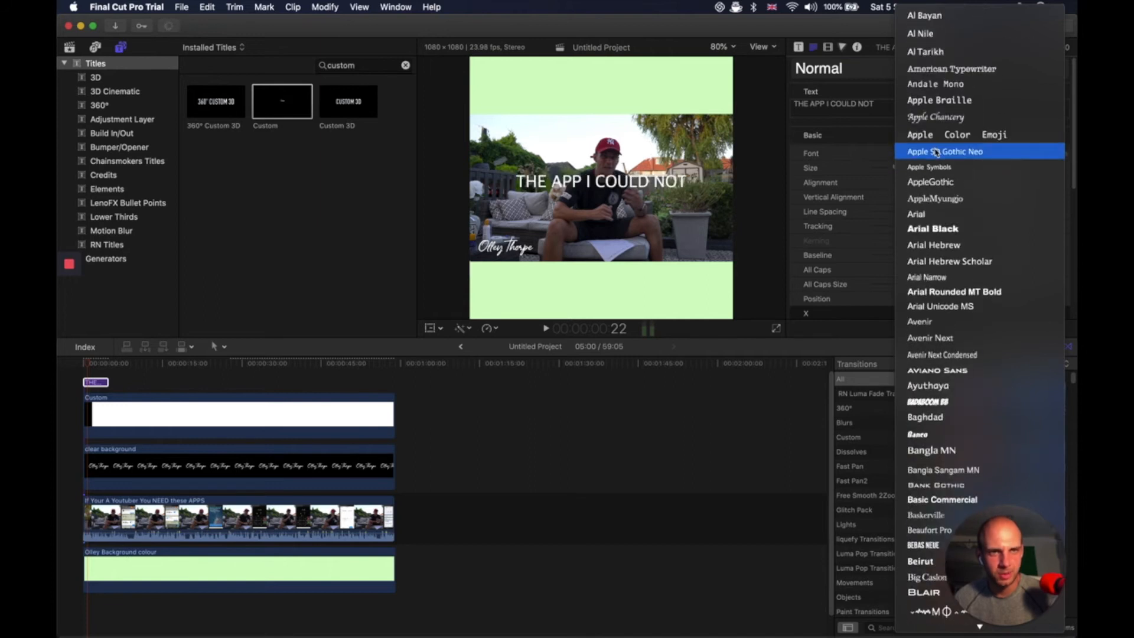
left_click(945, 545)
left_click_drag(897, 168, 931, 193)
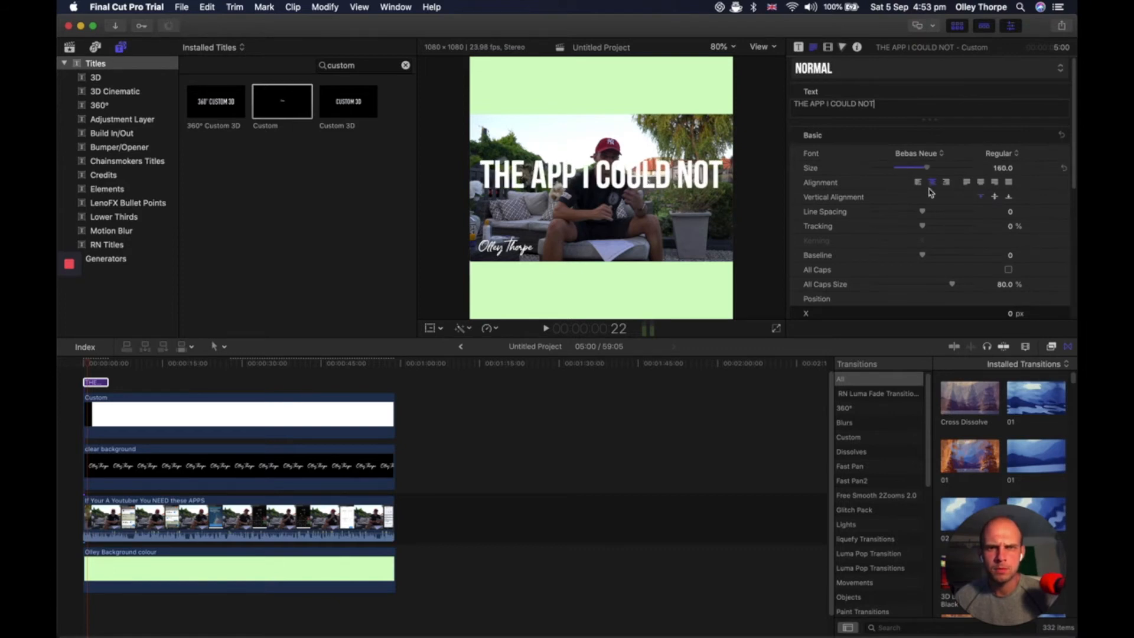
- Move the "THE APP I COULD NOT" title straight up into the green band above the video
left_click(430, 329)
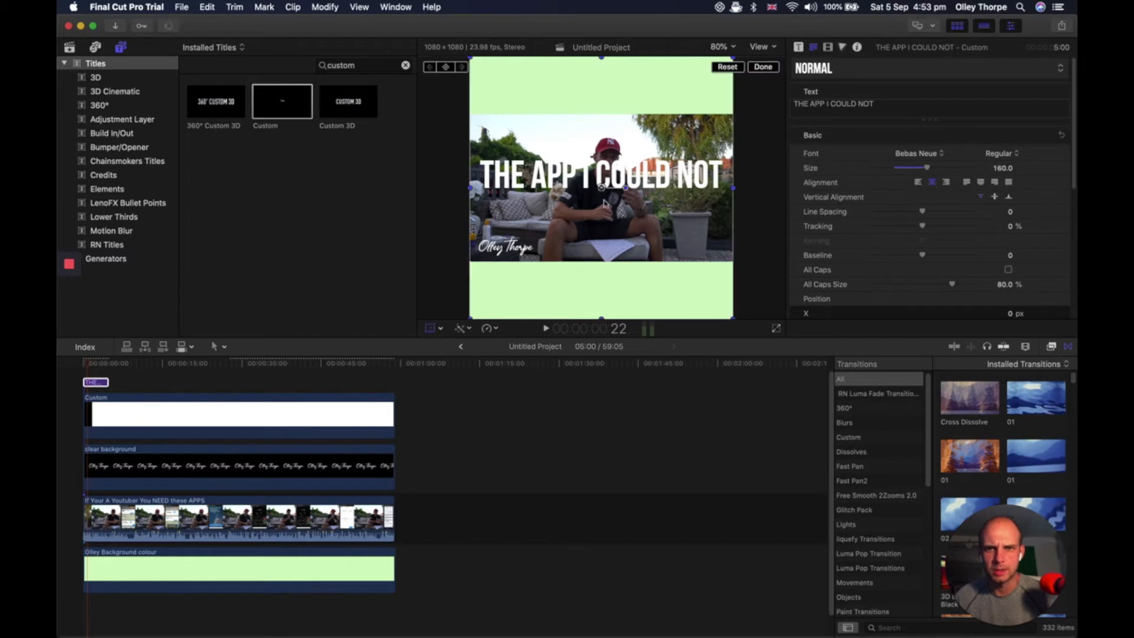
left_click_drag(602, 187, 602, 100)
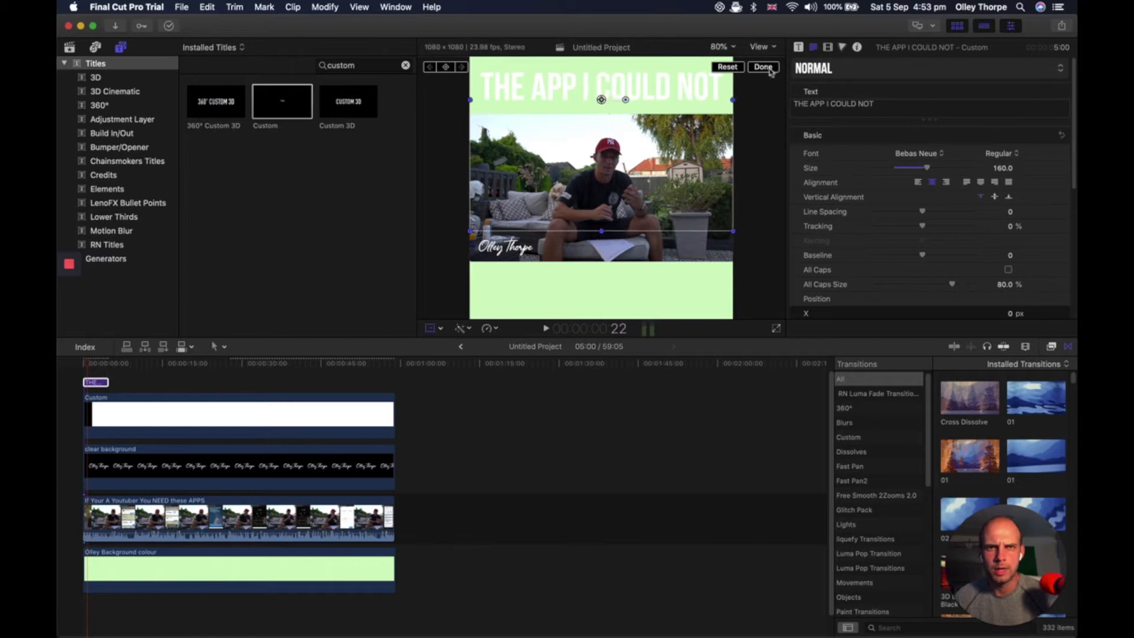
left_click(762, 68)
- Extend the title clip to the end of the video on the timeline and duplicate it onto the layer above
scroll(183, 412, "up", 1)
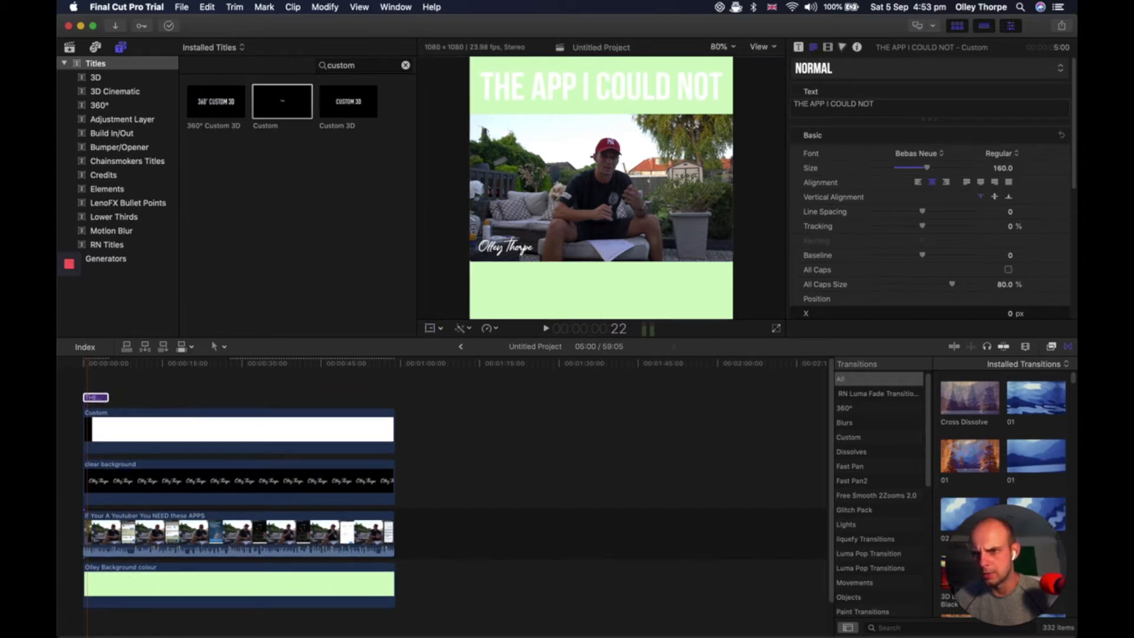
left_click_drag(107, 398, 393, 443)
left_click(311, 400)
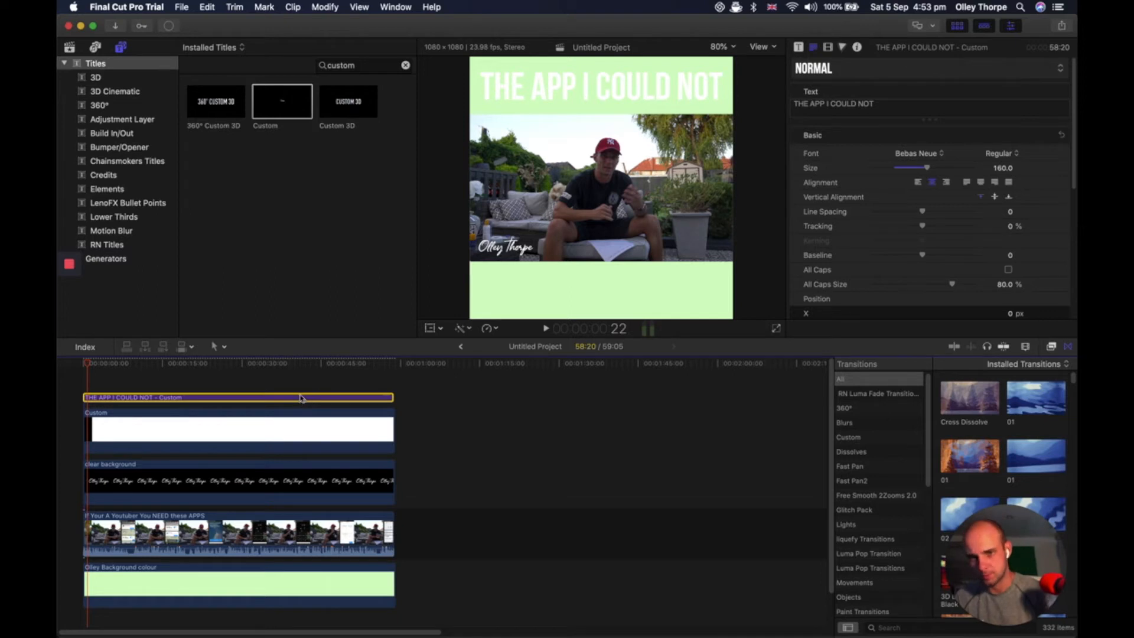
left_click(298, 402)
left_click_drag(288, 402, 289, 383)
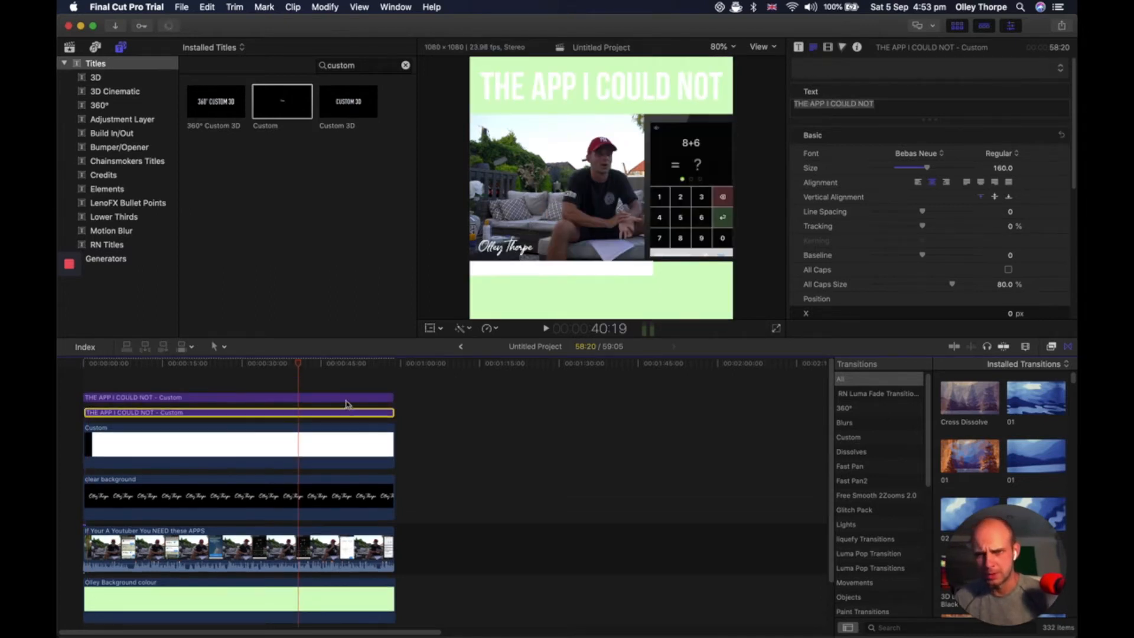
- Move the duplicate title into the green band below the video, at about Y -499 px, and change its text to "LIVE WITHOUT"
left_click(348, 401)
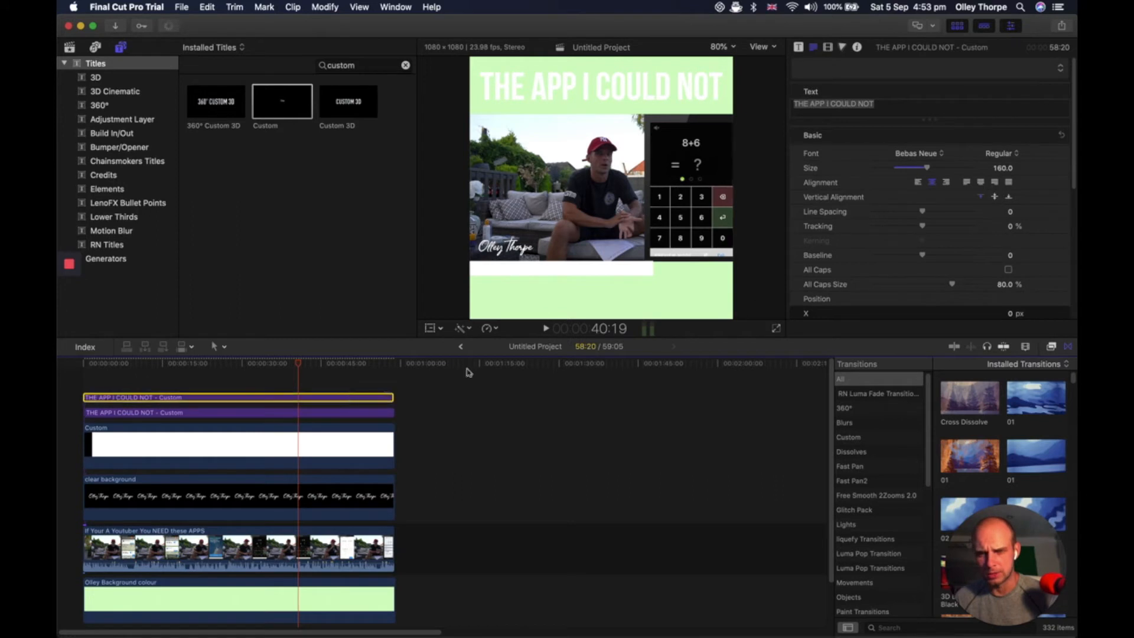
left_click(432, 329)
left_click_drag(607, 100, 601, 308)
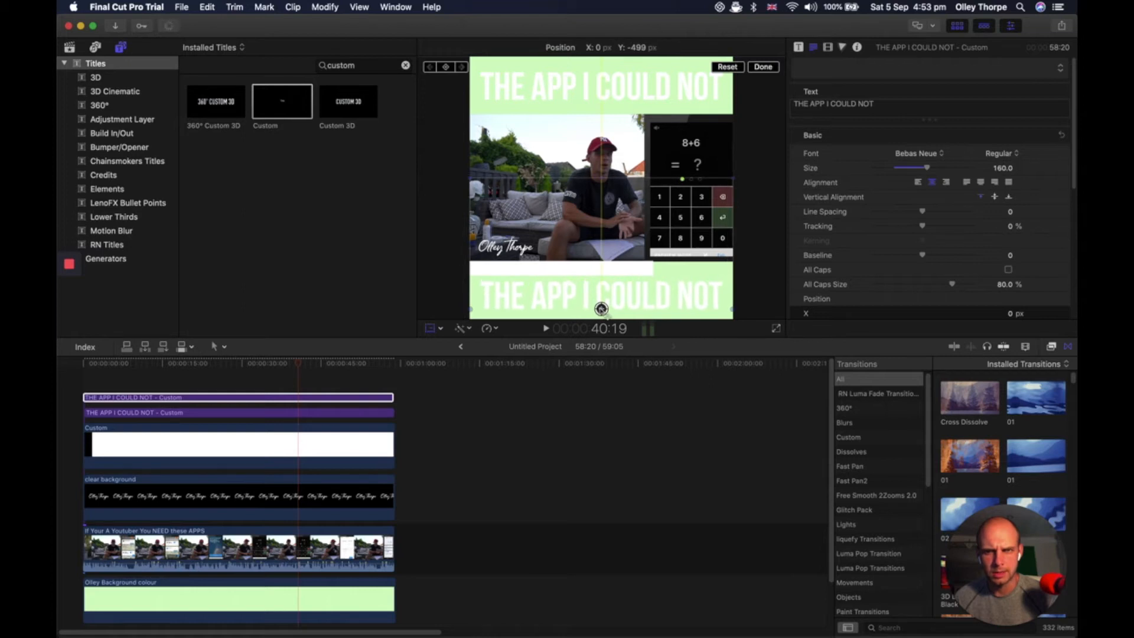
left_click(891, 109)
key("super+a")
type("LiVE WITHOUT")
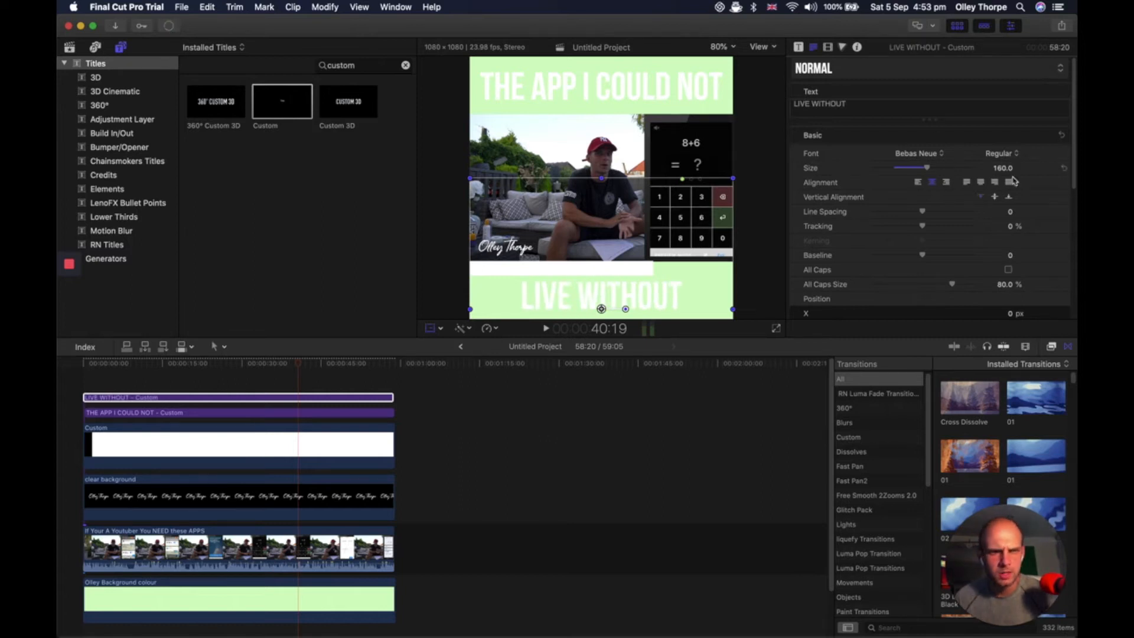
- Set the "LIVE WITHOUT" title's size to 178 and nudge it down to about Y -511 px
left_click_drag(997, 172, 1001, 168)
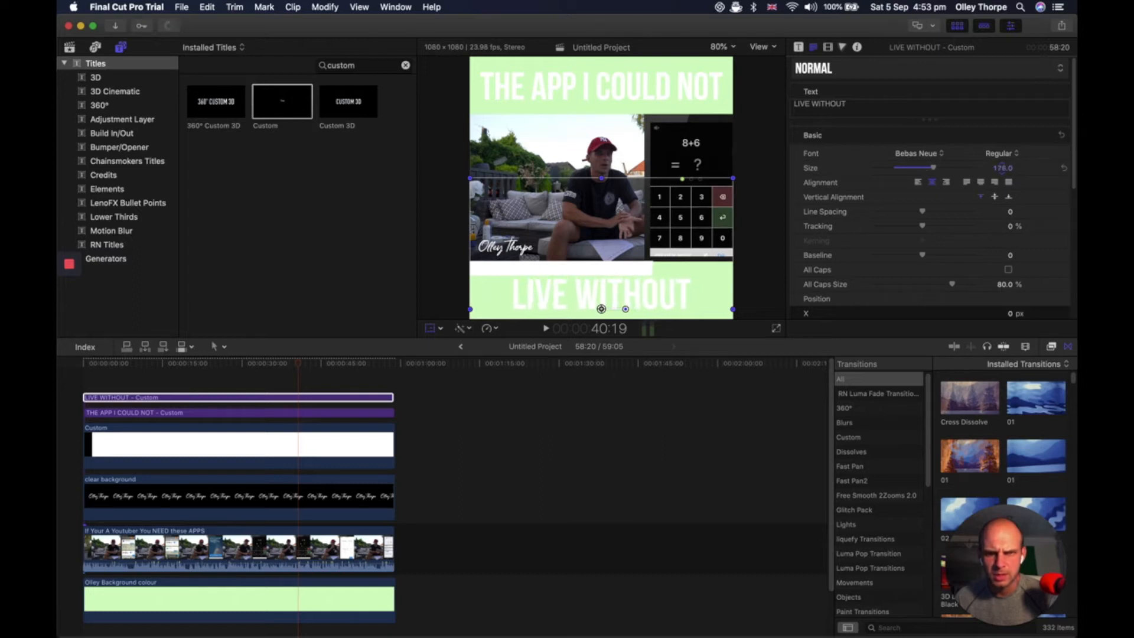
left_click(601, 309)
left_click_drag(601, 309, 601, 312)
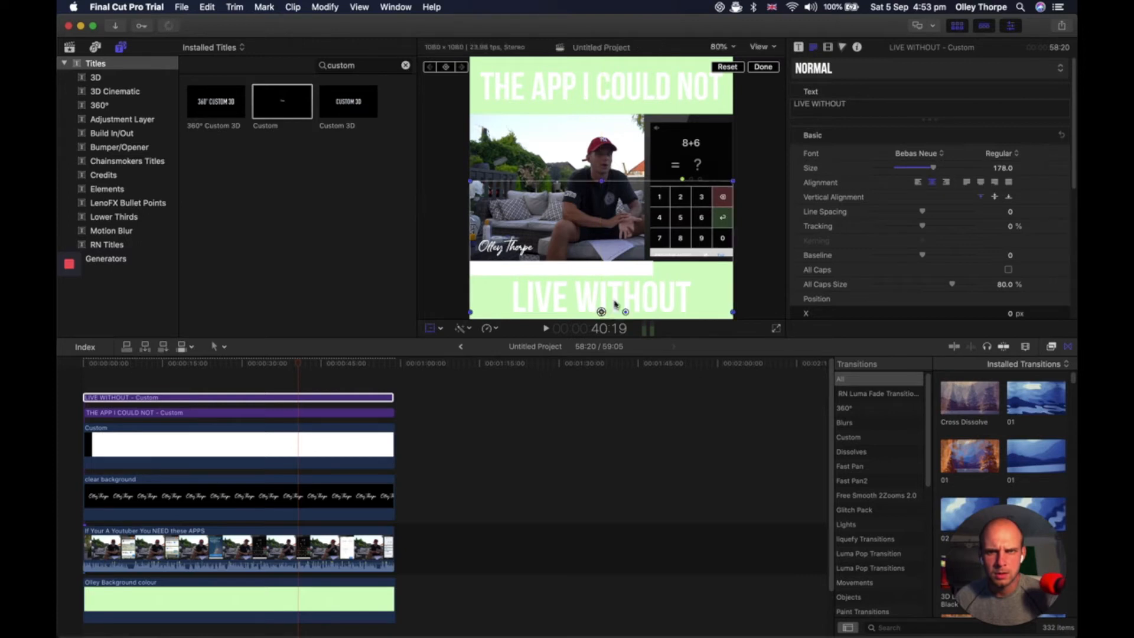
left_click(764, 67)
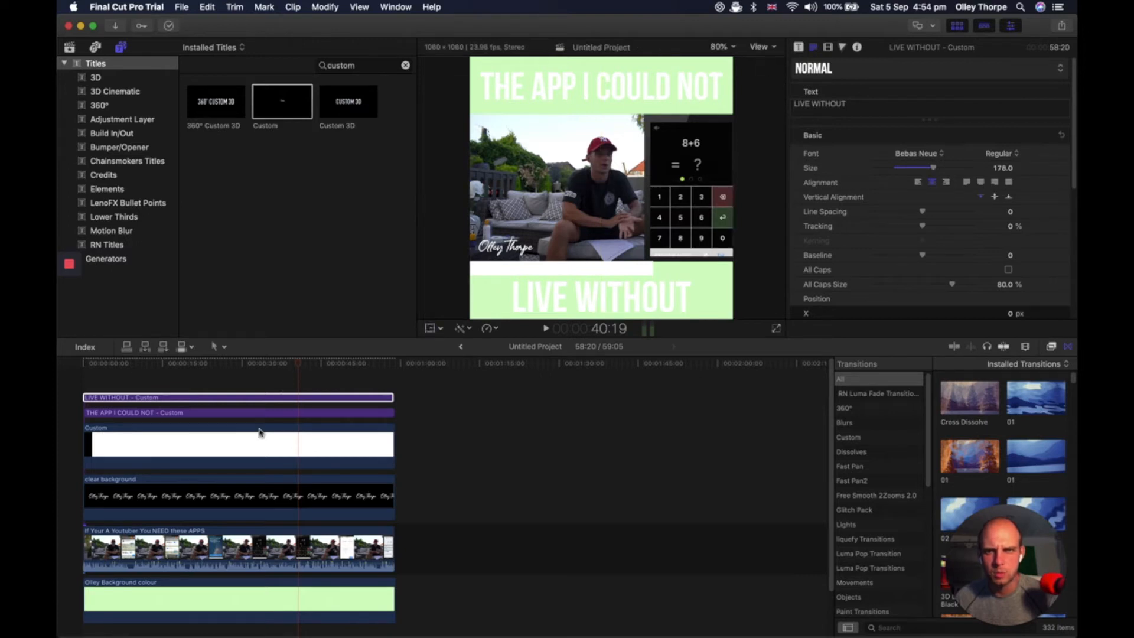
- Extend the "THE APP I COULD NOT" title's start to the first frame of the timeline
left_click(246, 405)
left_click(207, 397)
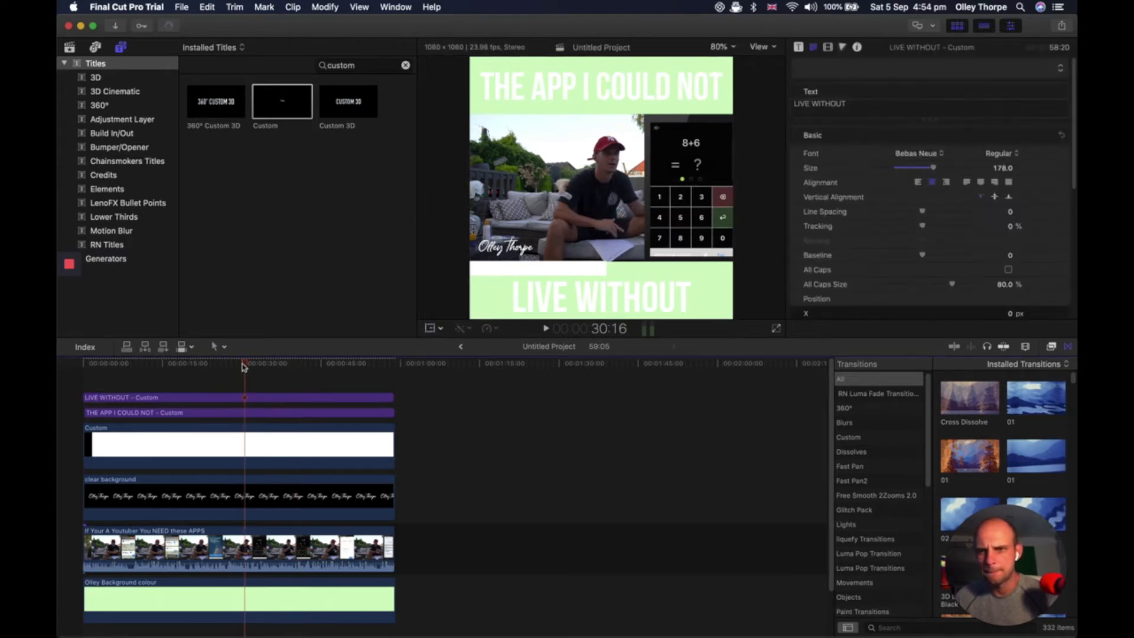
left_click(125, 364)
key("Home")
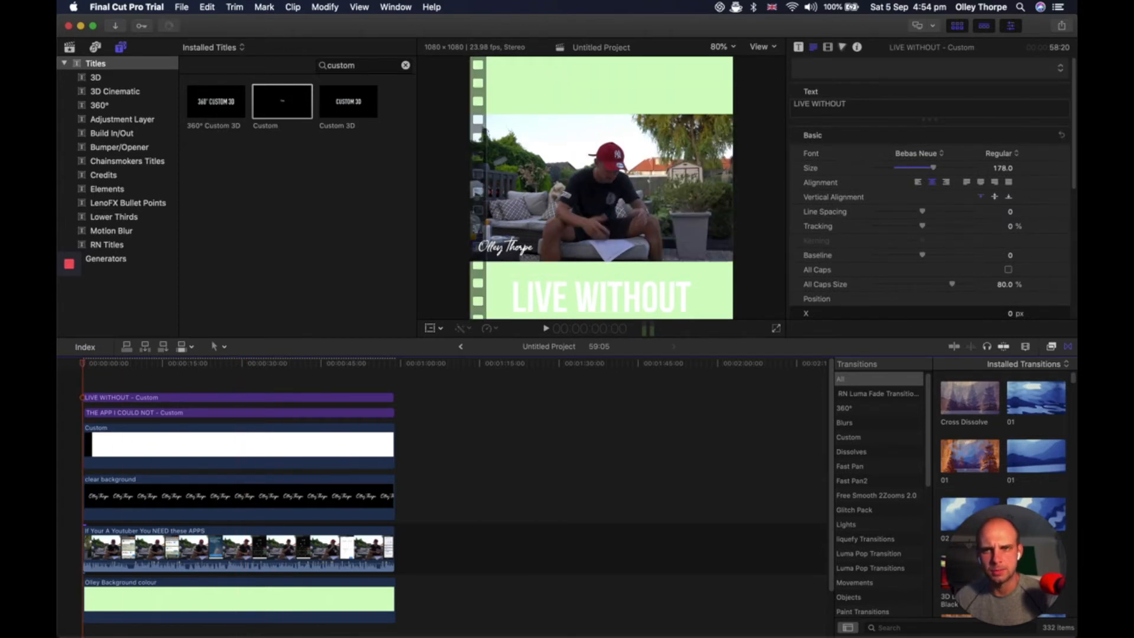
left_click_drag(87, 411, 94, 380)
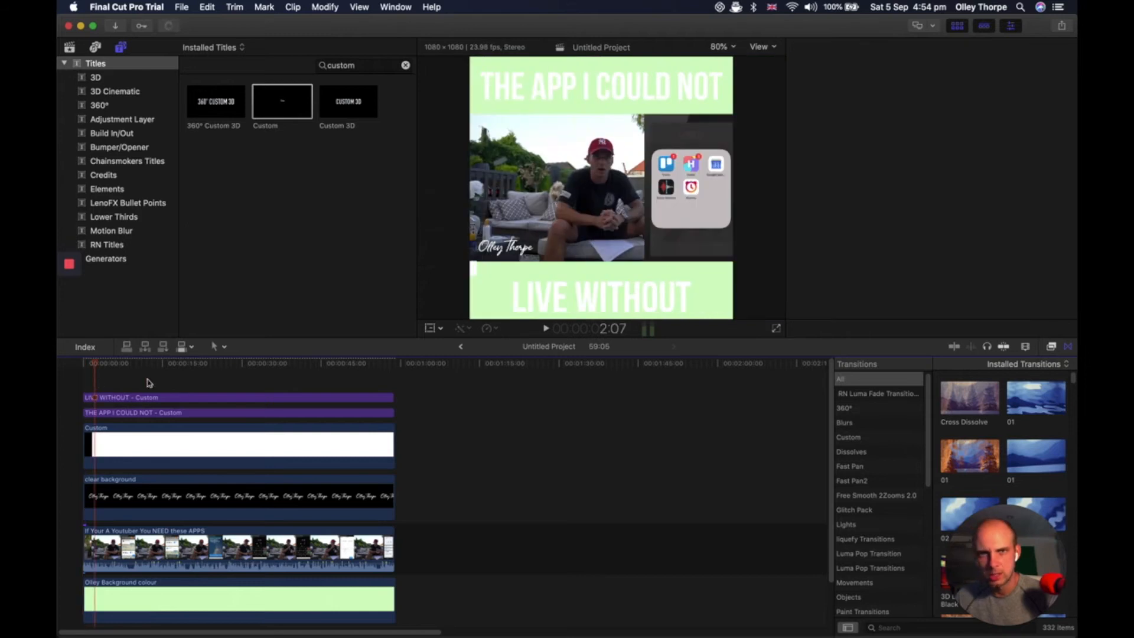
- Enable Glow and Drop Shadow on the "LIVE WITHOUT" title
left_click(137, 398)
scroll(886, 236, "down", 8)
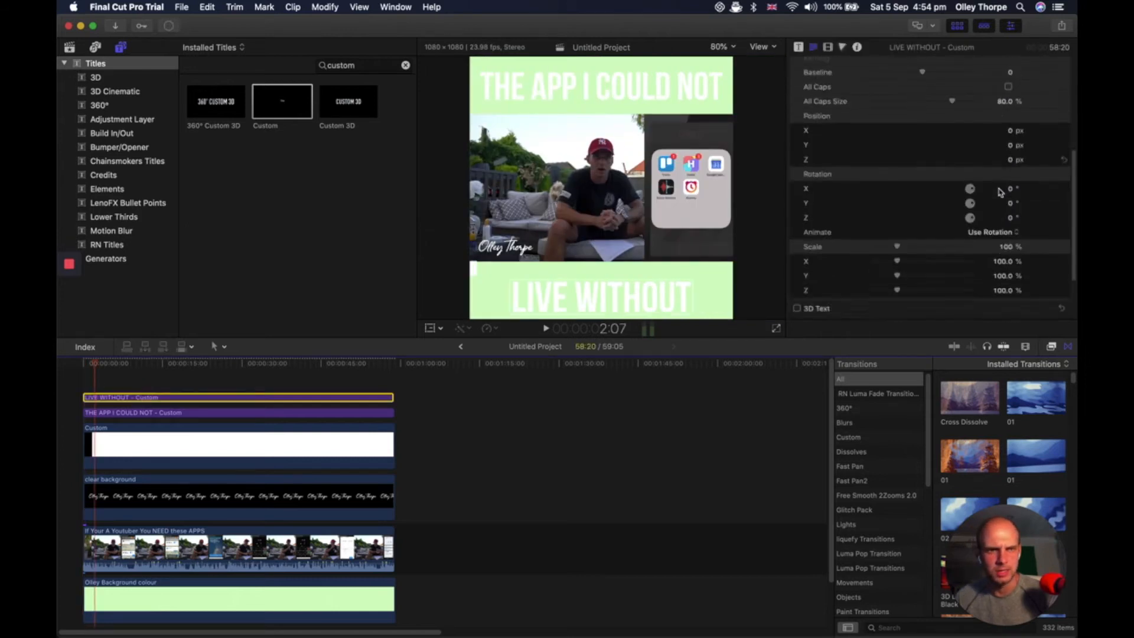
left_click(797, 295)
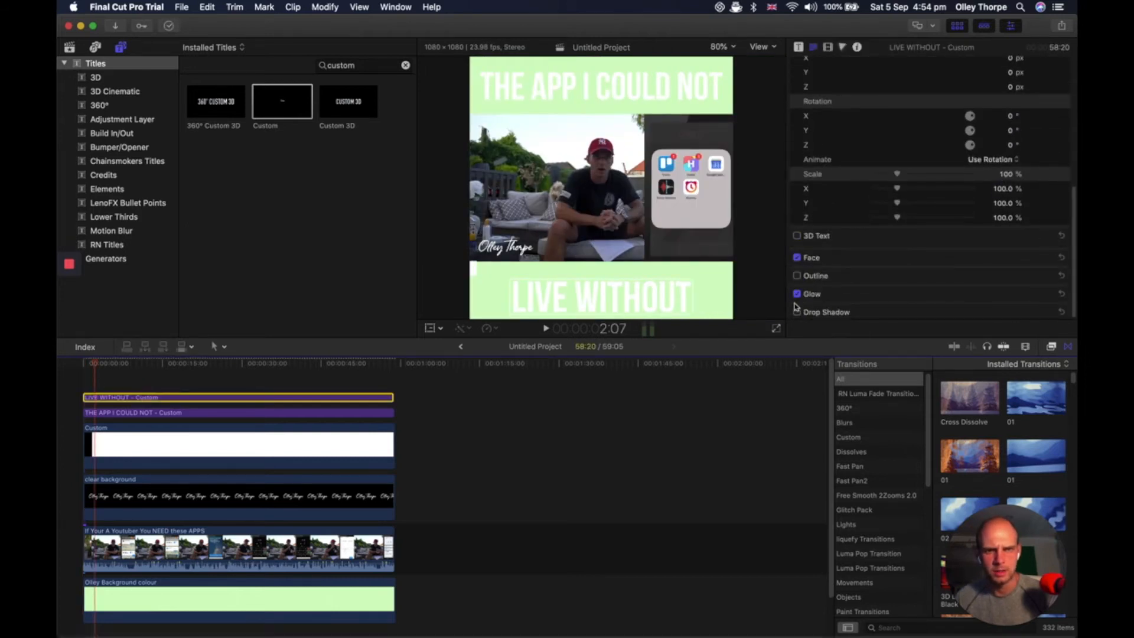
left_click(797, 312)
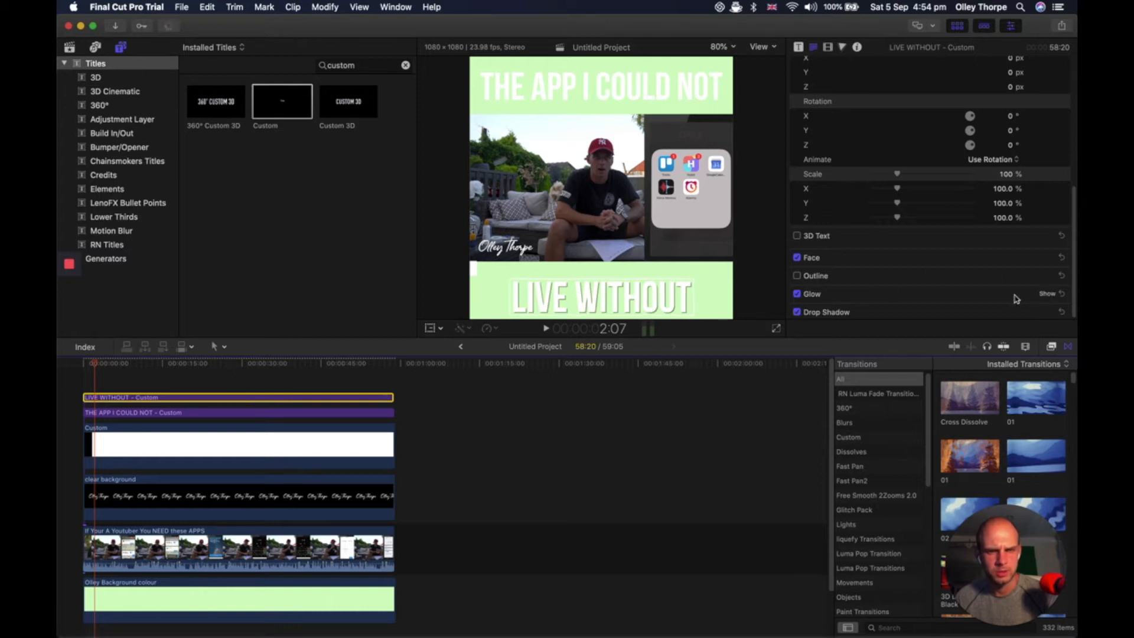
- Enable Glow and Drop Shadow on the "THE APP I COULD NOT" title
left_click(307, 414)
scroll(830, 300, "down", 3)
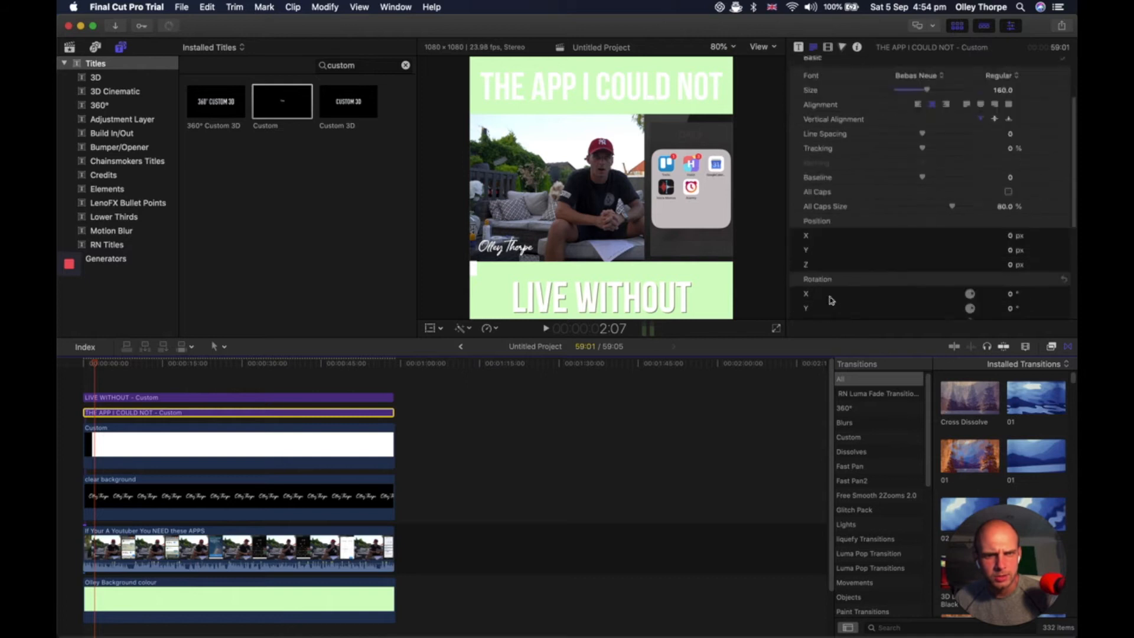
scroll(830, 301, "down", 5)
left_click(797, 312)
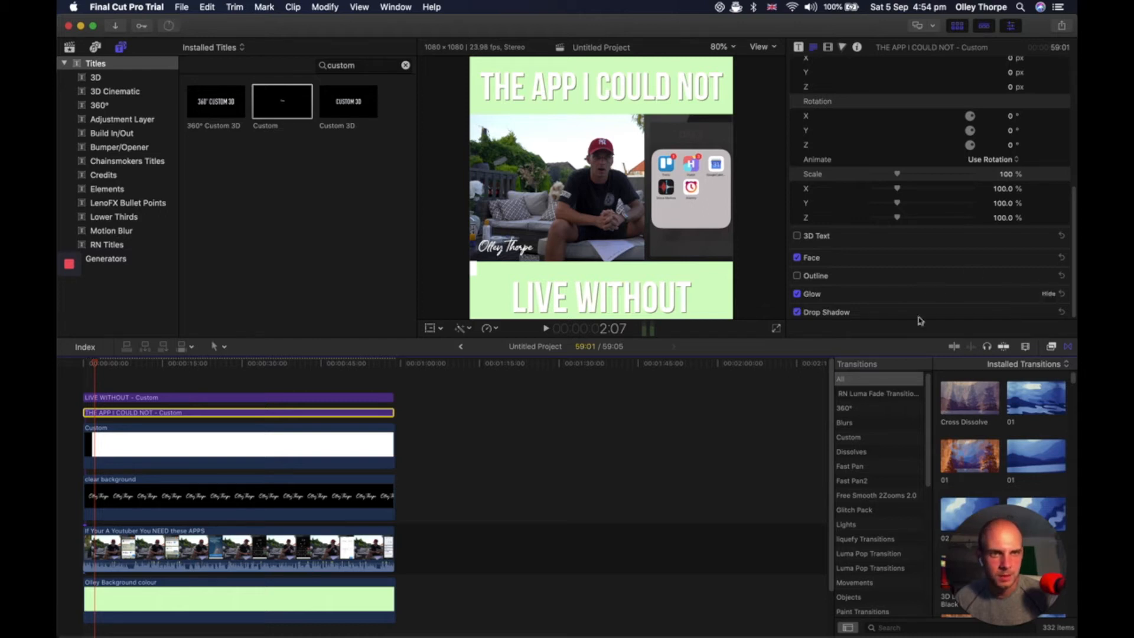
- Set the glow colour of the "THE APP I COULD NOT" title to black
scroll(998, 304, "down", 1)
left_click(999, 294)
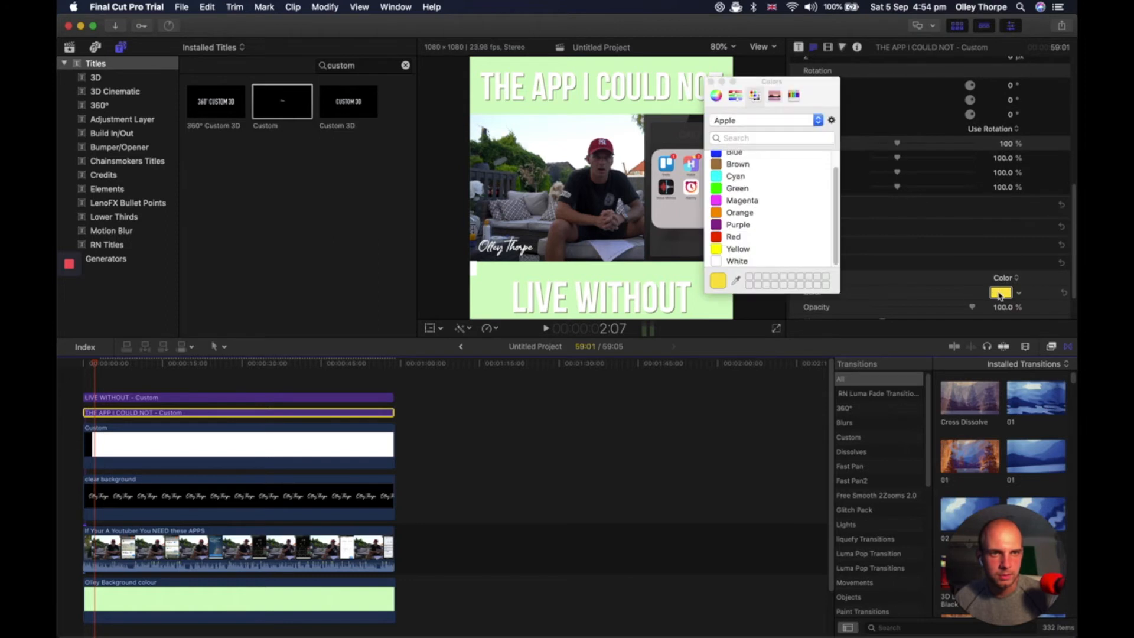
scroll(739, 195, "up", 2)
left_click(730, 158)
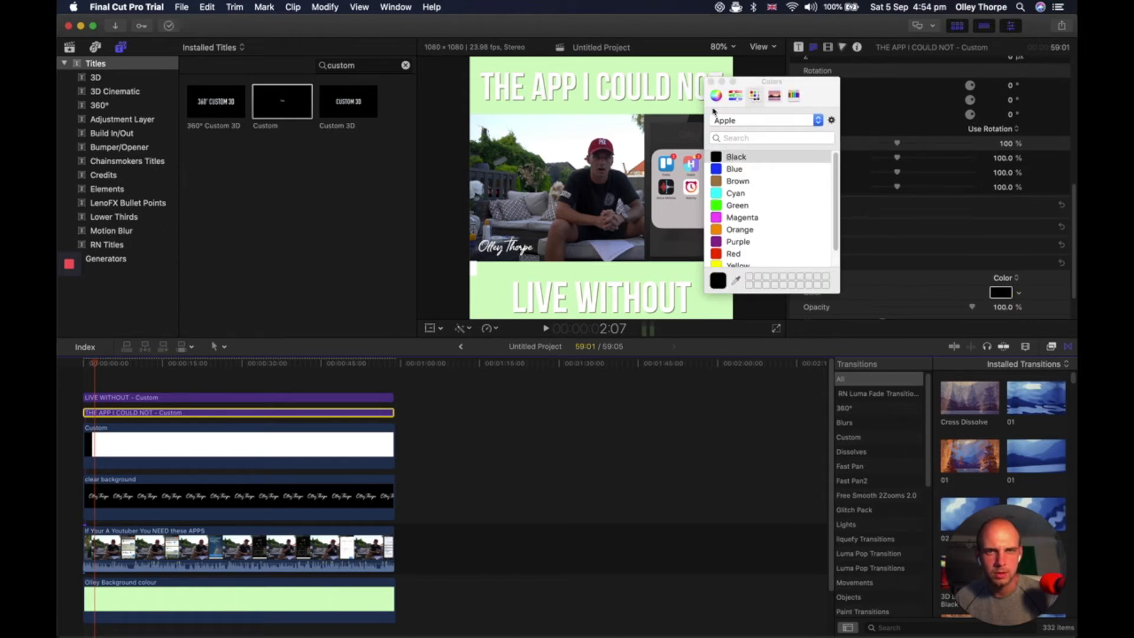
left_click(712, 82)
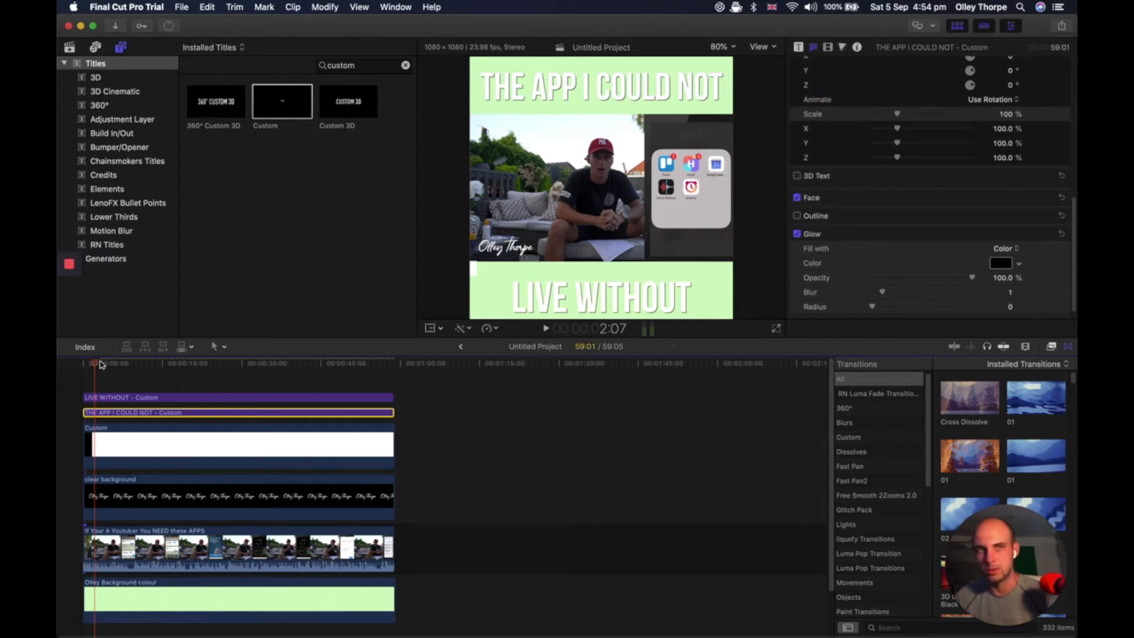
- Check the titles at the start of the timeline and examine the "LIVE WITHOUT" title's transform and crop settings
left_click_drag(91, 364, 82, 364)
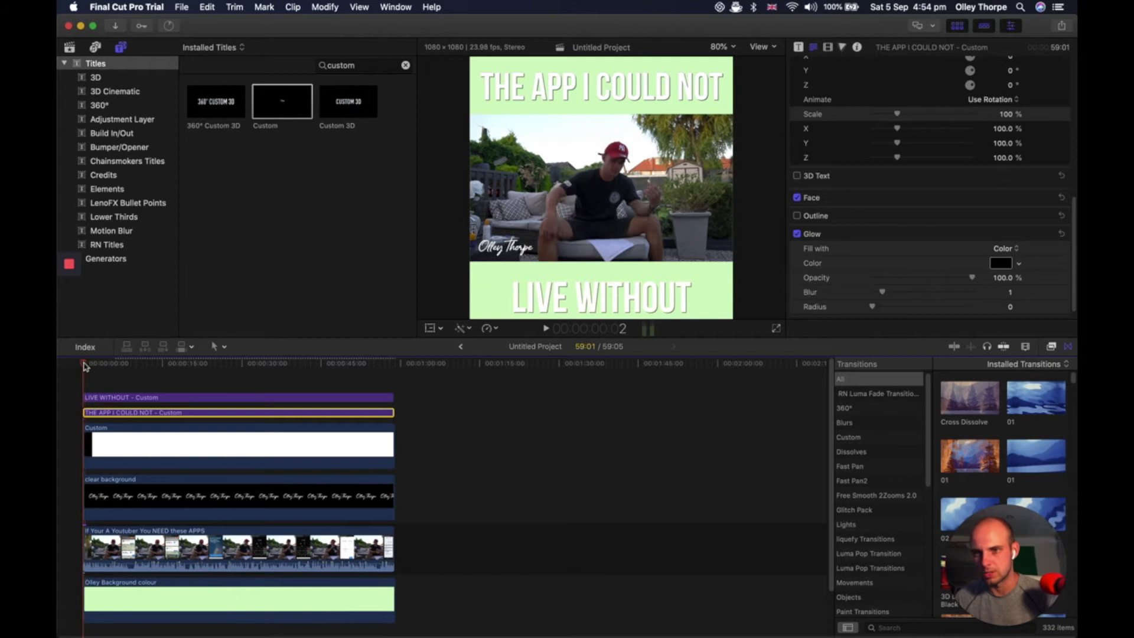
mouse_move(81, 367)
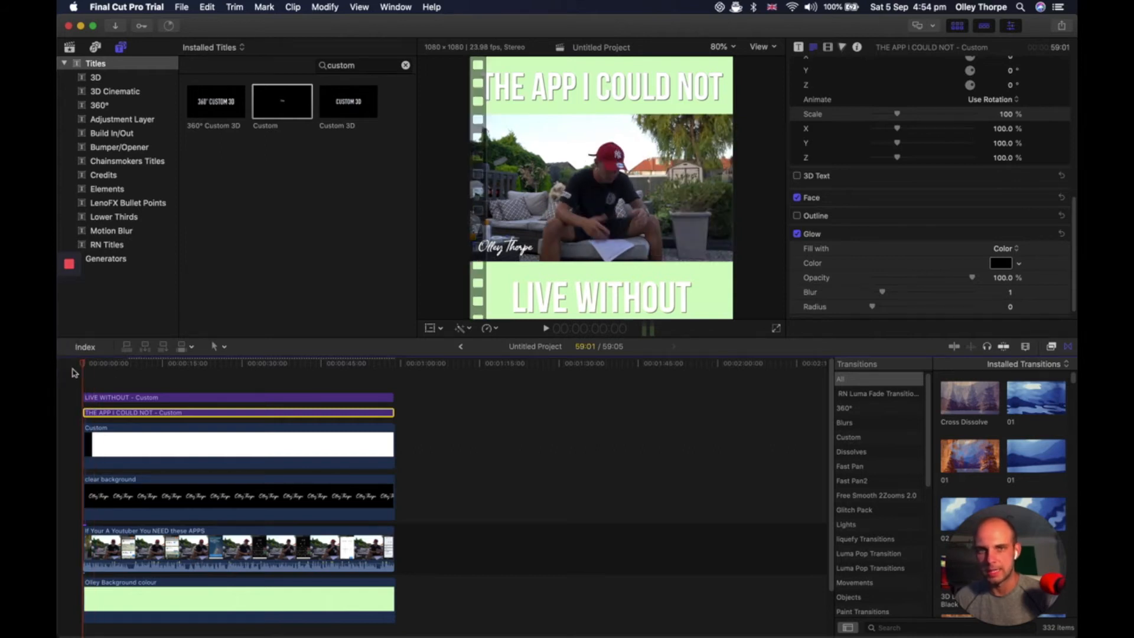
left_click(157, 400)
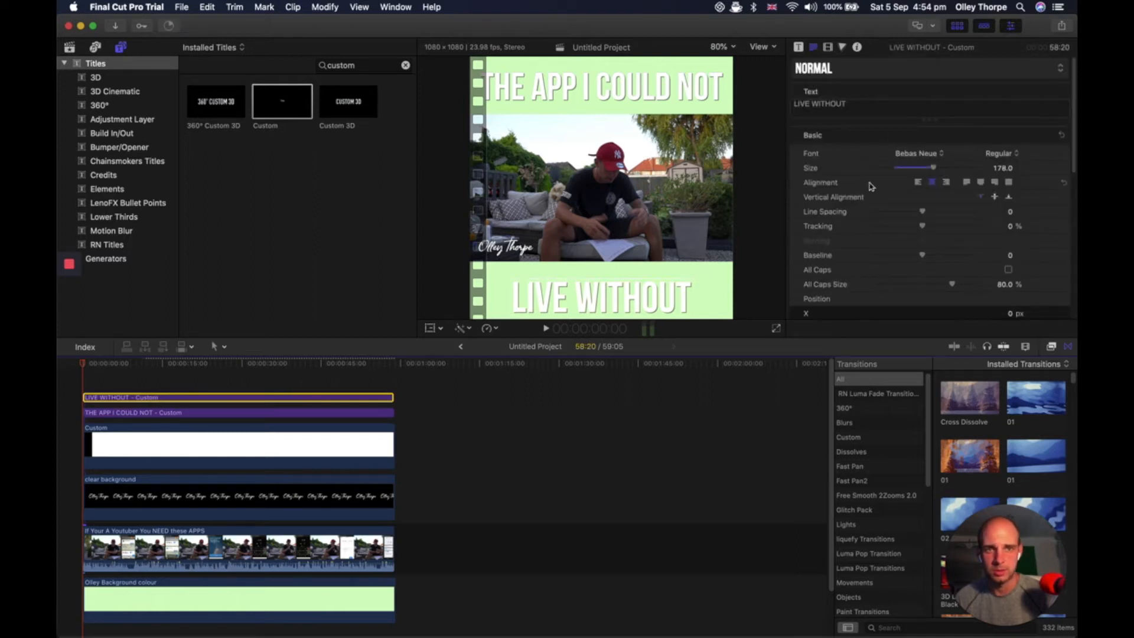
left_click(827, 49)
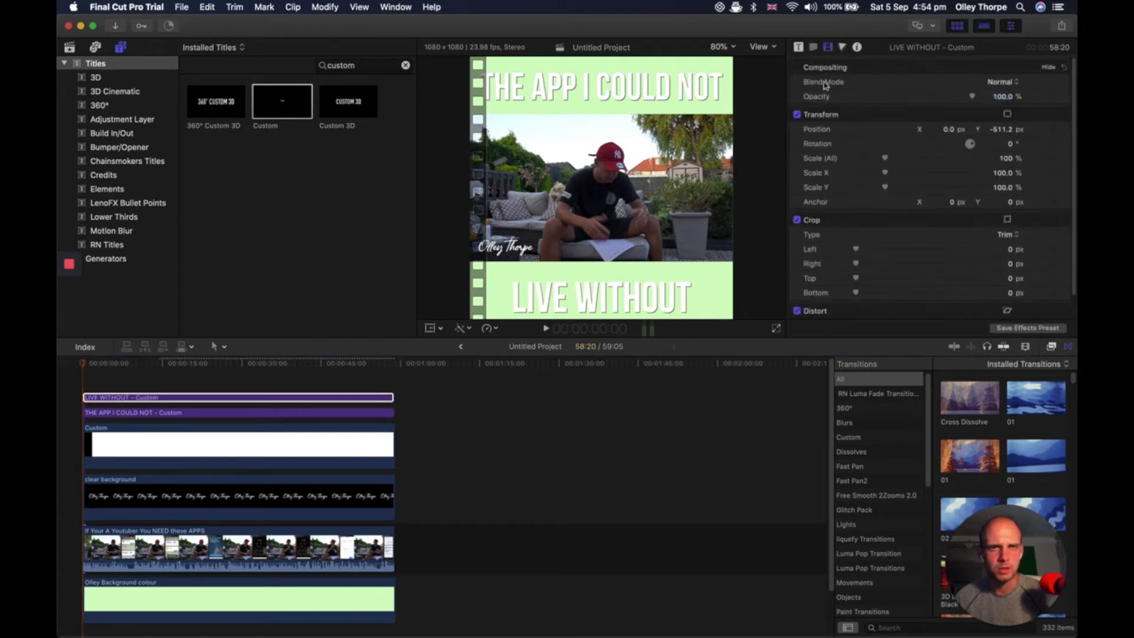
mouse_move(858, 266)
left_mouse_down()
mouse_move(898, 270)
mouse_move(846, 270)
left_mouse_up()
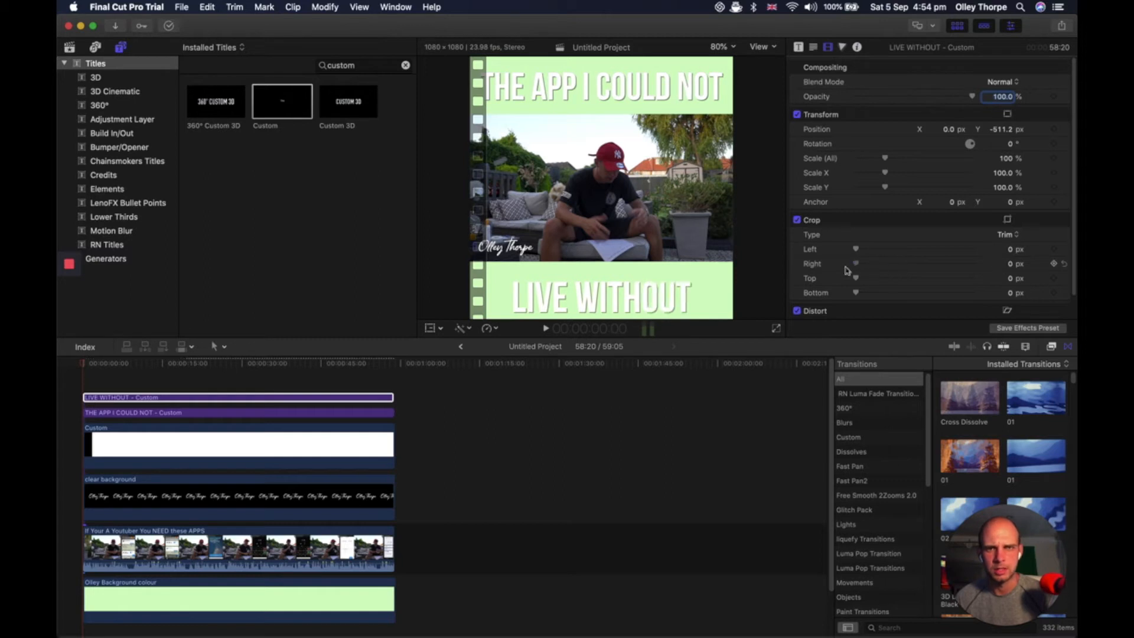
left_click(94, 369)
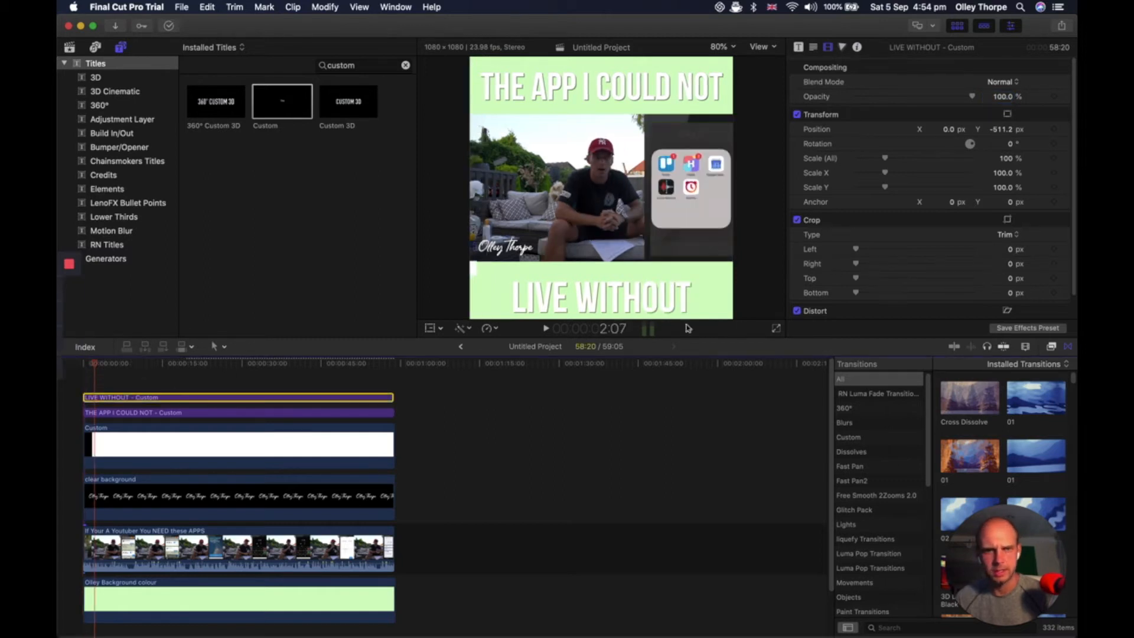
mouse_move(874, 266)
left_mouse_down()
mouse_move(985, 282)
mouse_move(857, 275)
left_mouse_up()
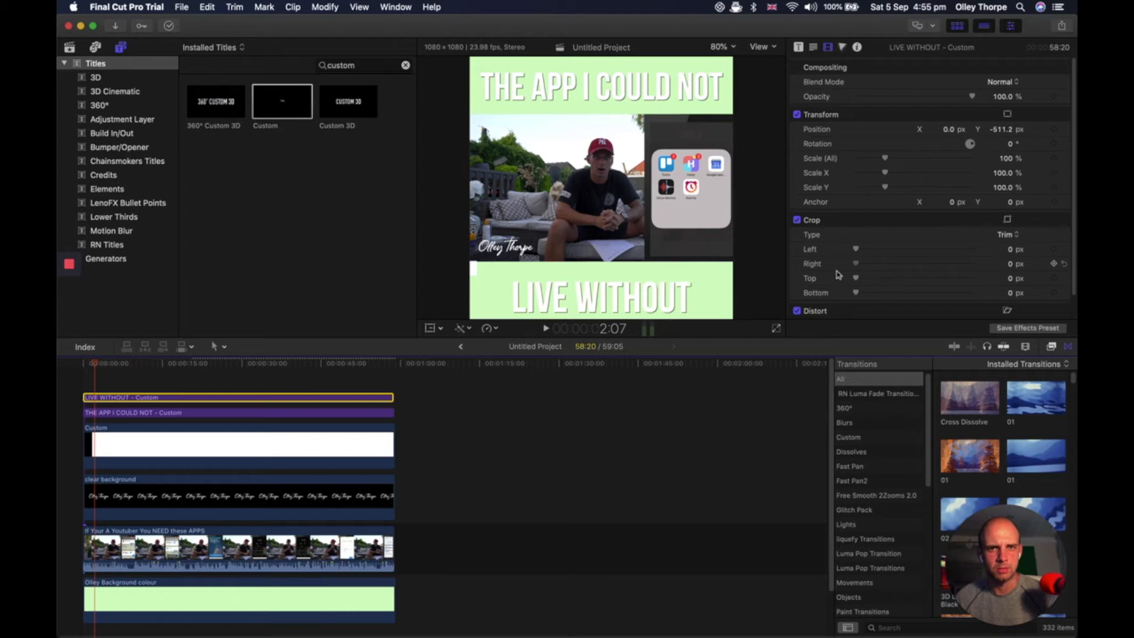
left_click_drag(96, 371, 83, 368)
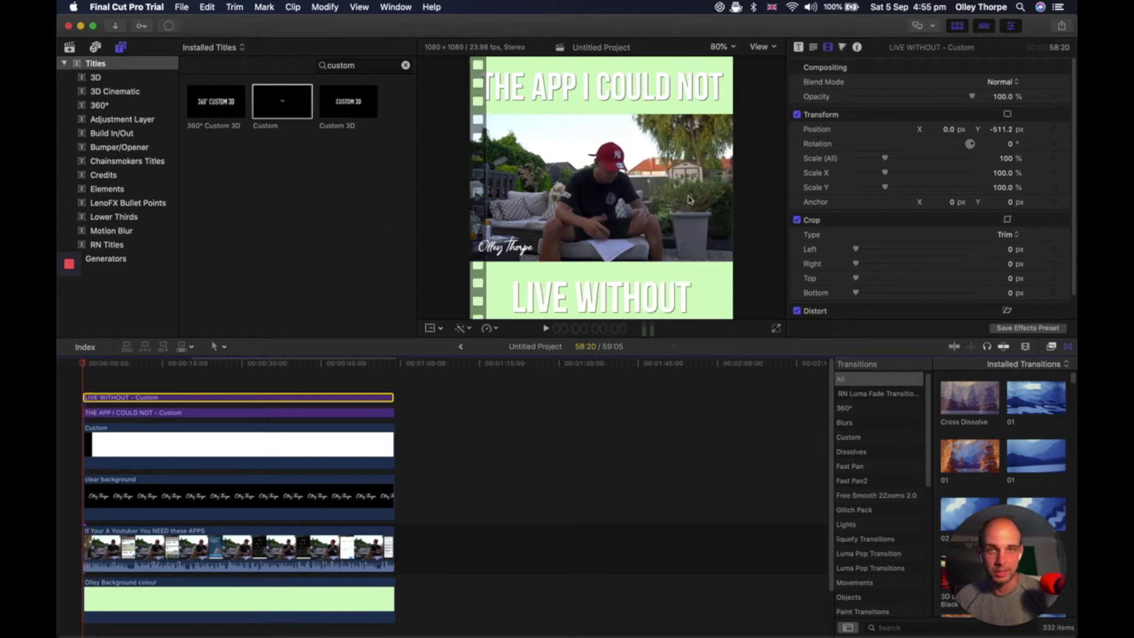
- Animate the "LIVE WITHOUT" title sliding up, keyframing its Y position at -875.2 px on the first frame and -489.4 px at frame 4
left_click(429, 328)
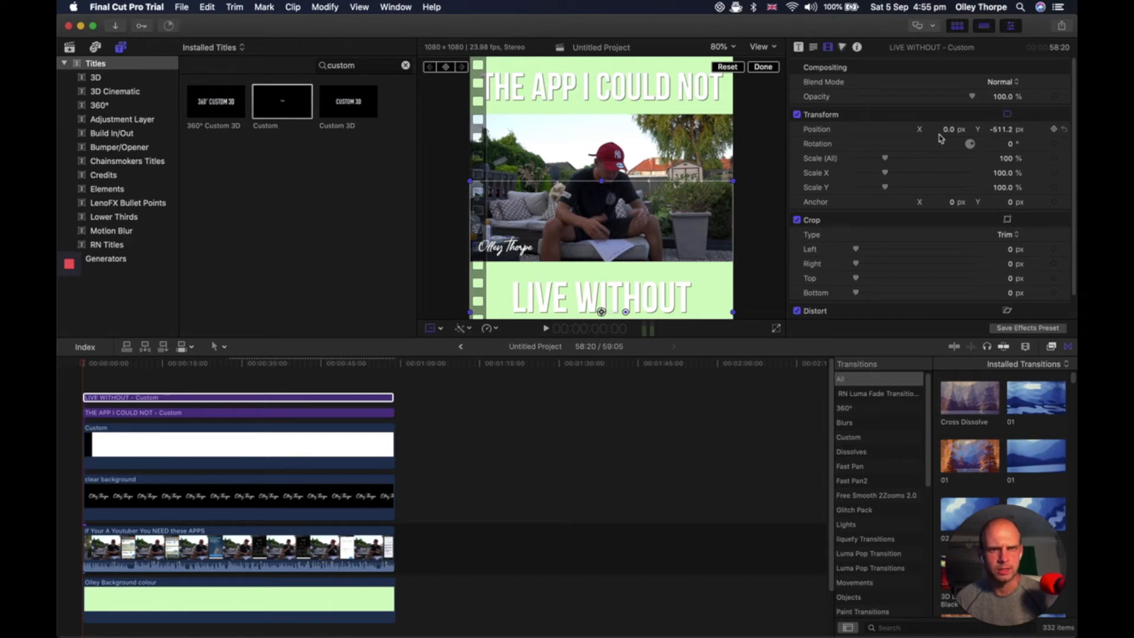
left_click_drag(1007, 131, 1000, 128)
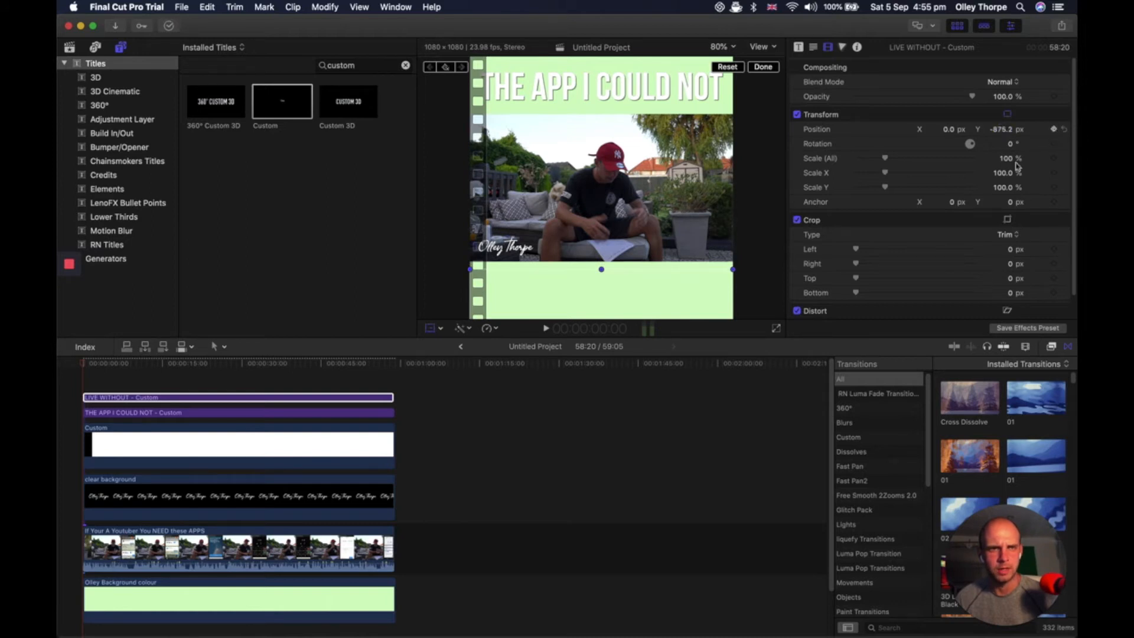
key("Right")
key("Right")
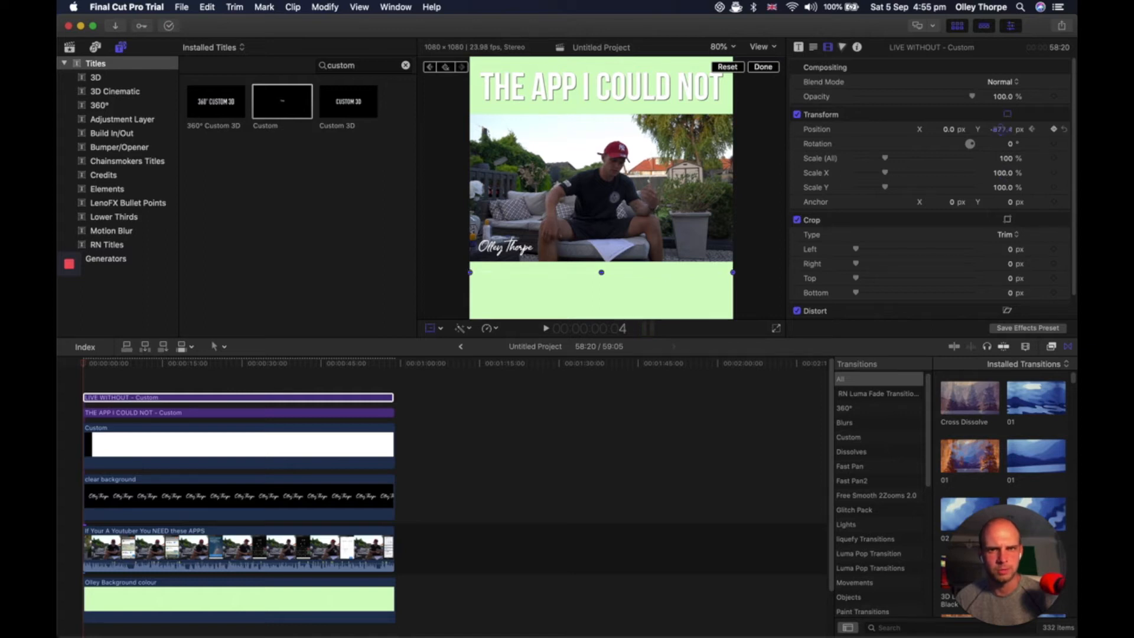
left_click_drag(1000, 129, 1001, 129)
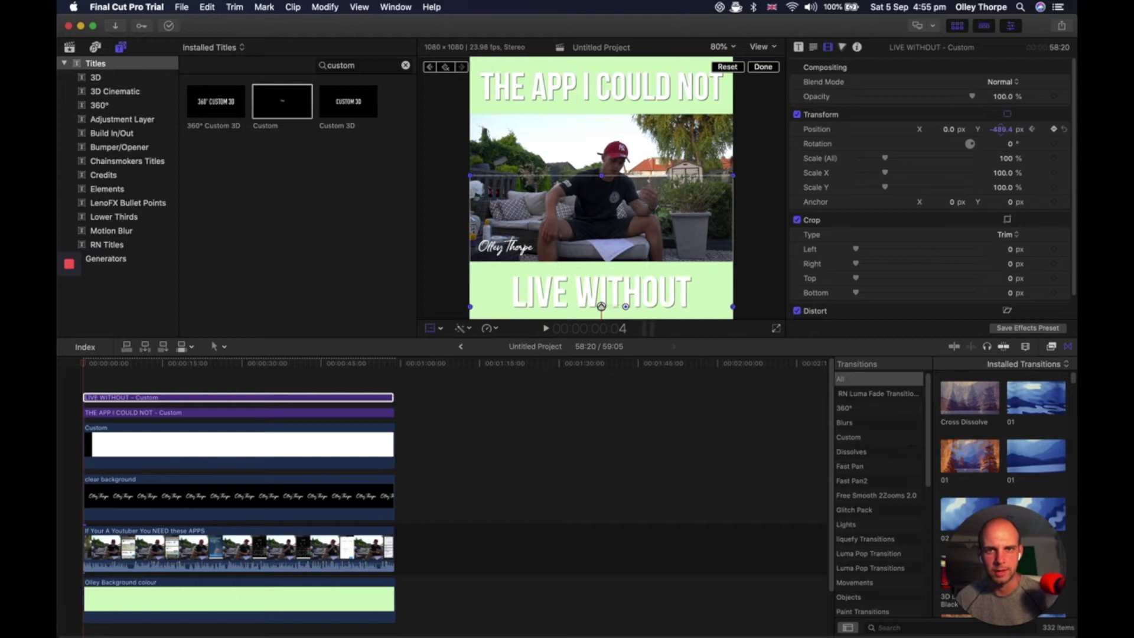
left_click(763, 68)
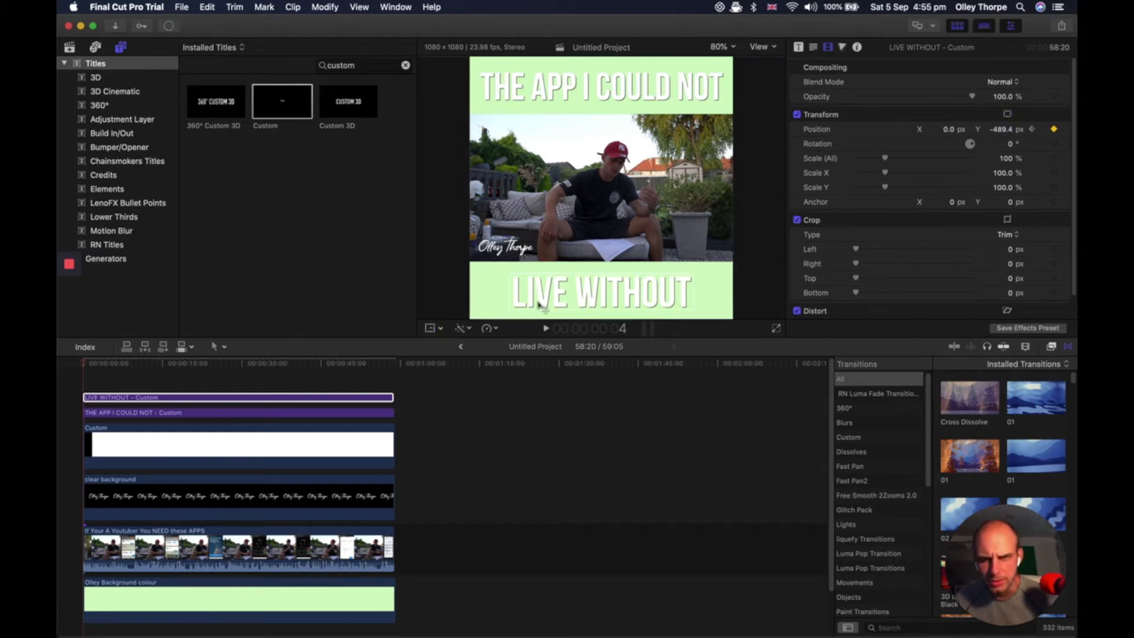
- Undo the "LIVE WITHOUT" title's last position change and keyframe it at frame 10 instead, at about X -4.3 px, Y -505.0 px
key("super+z")
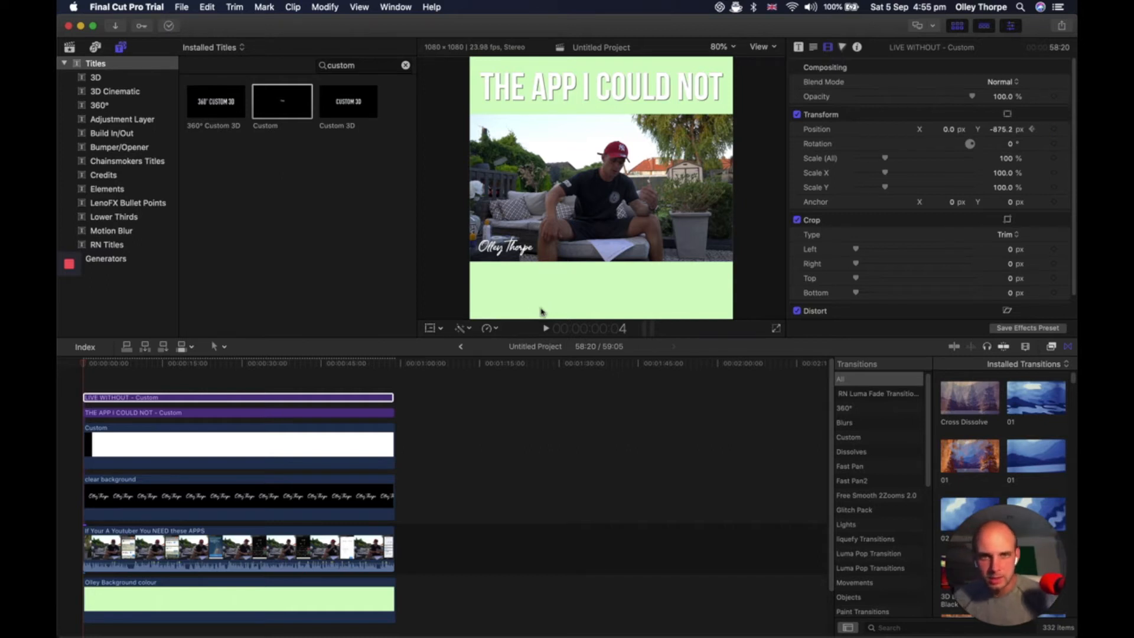
left_click(430, 331)
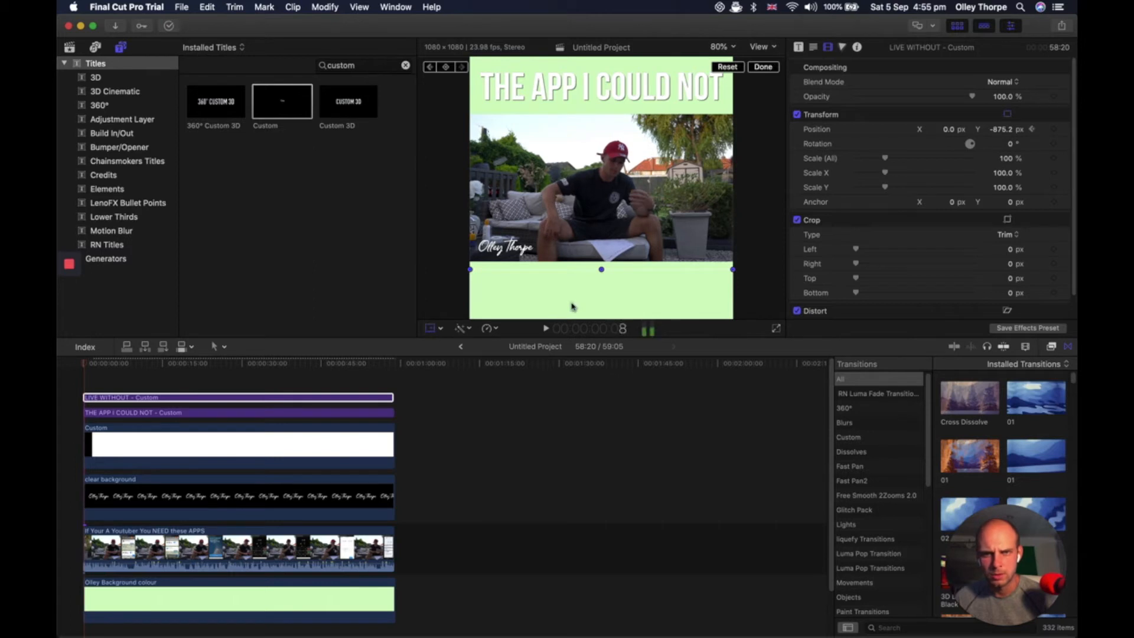
left_click_drag(569, 304, 567, 214)
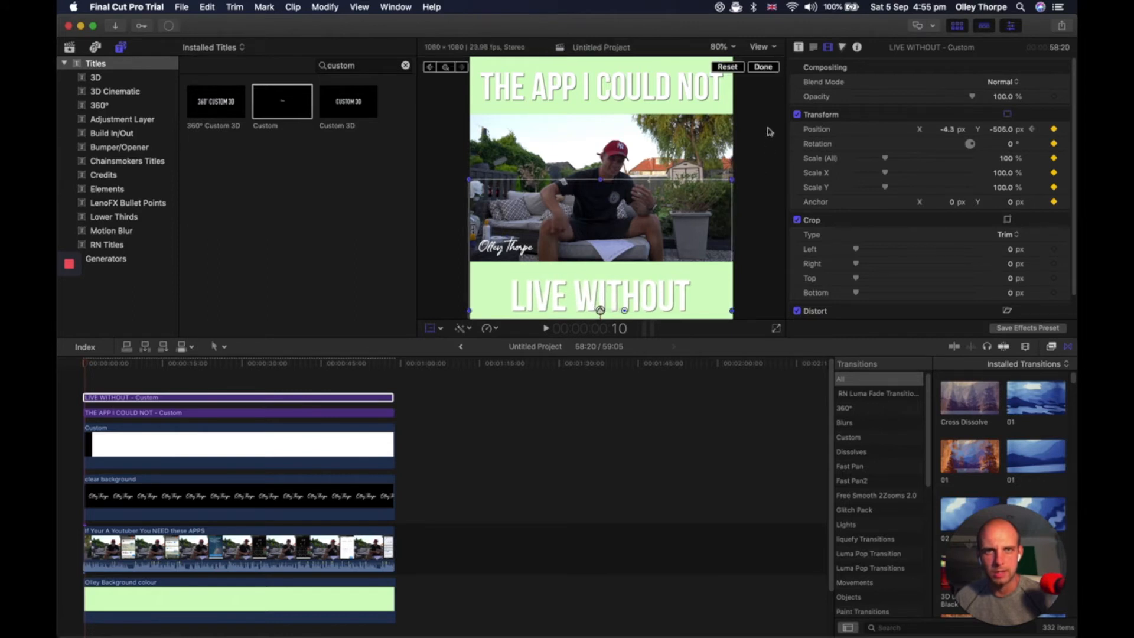
left_click(764, 68)
- Move the "THE APP I COULD NOT" title above the frame to about Y 588.0 px on the first frame and add a transform keyframe
left_click(131, 413)
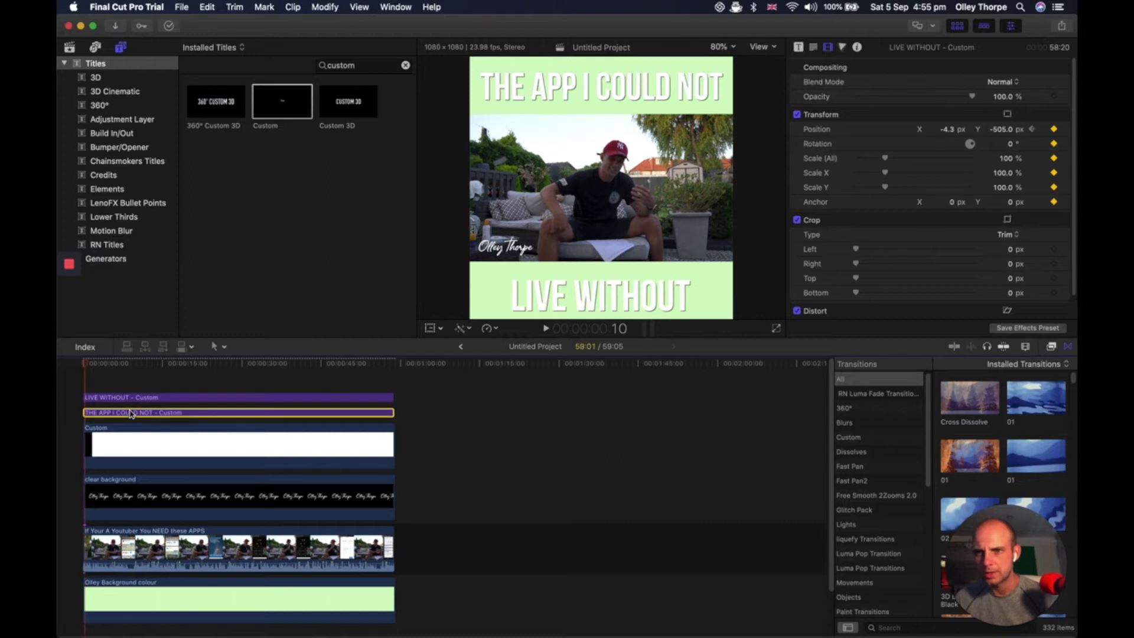
left_click(429, 329)
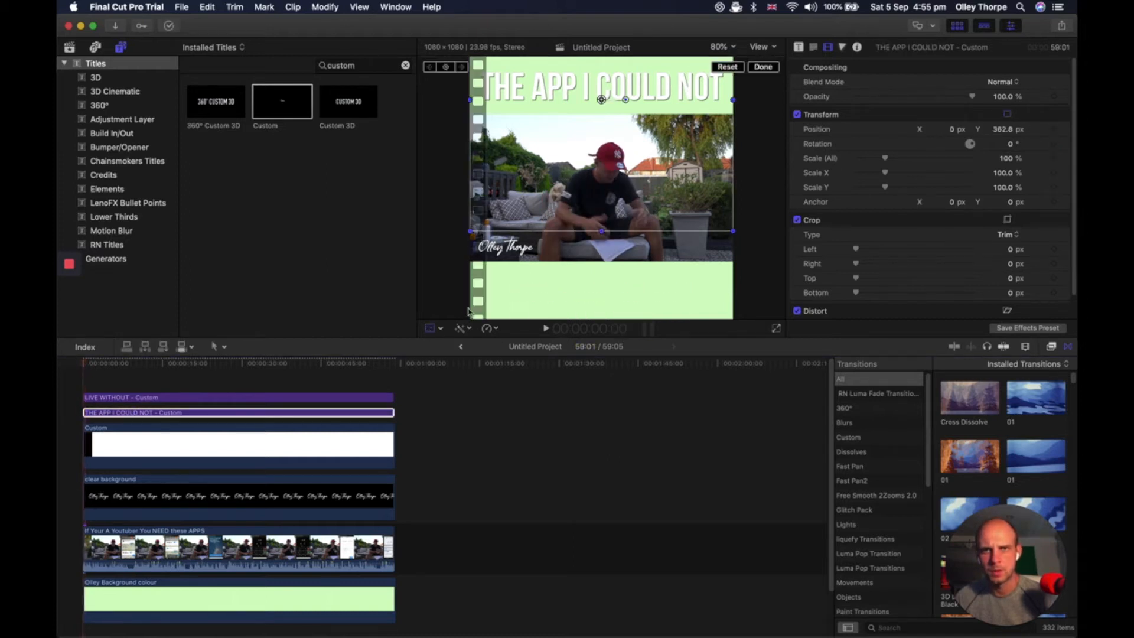
left_click_drag(601, 99, 602, 44)
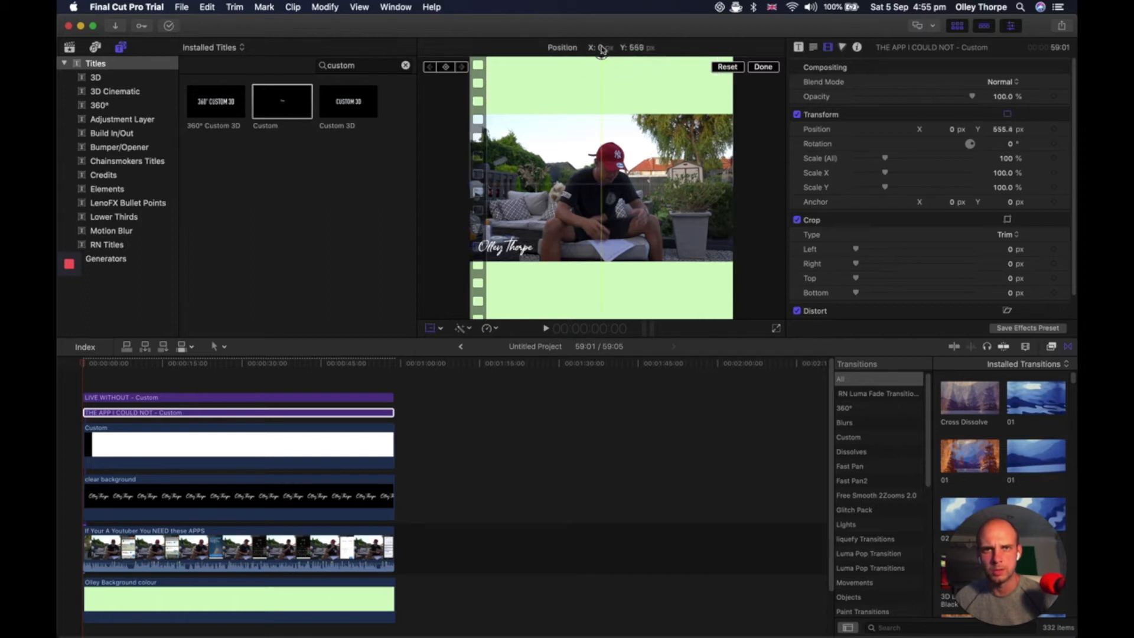
left_click(446, 67)
left_click_drag(579, 105, 574, 155)
key("super+z")
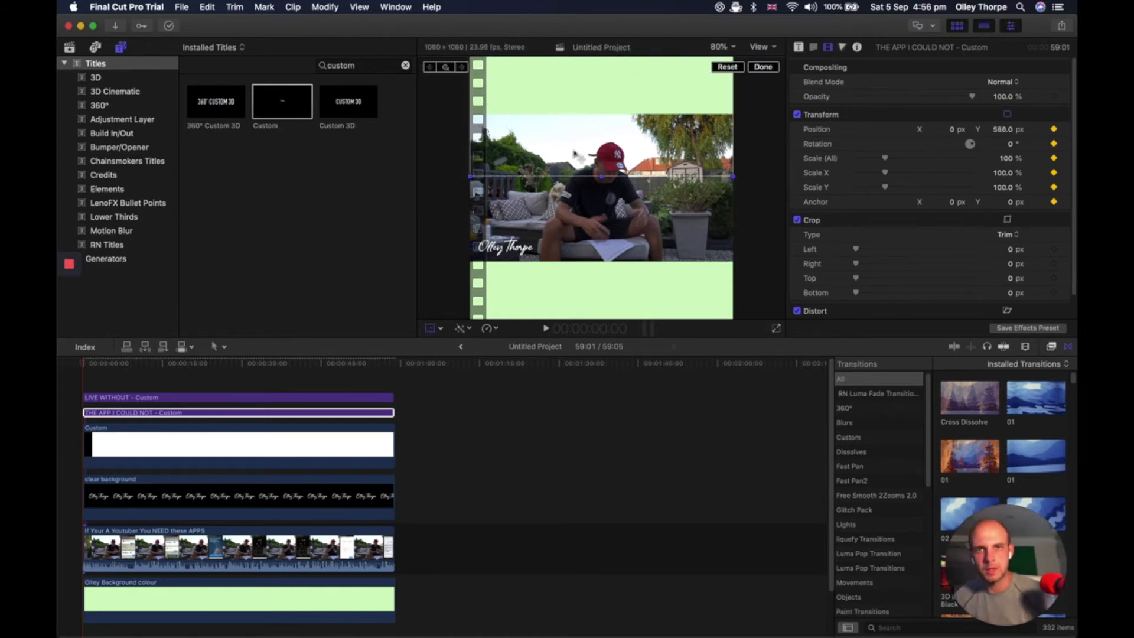
- Keyframe the "THE APP I COULD NOT" title sliding down to about X -7.6 px, Y 363.1 px at frame 16
key("space")
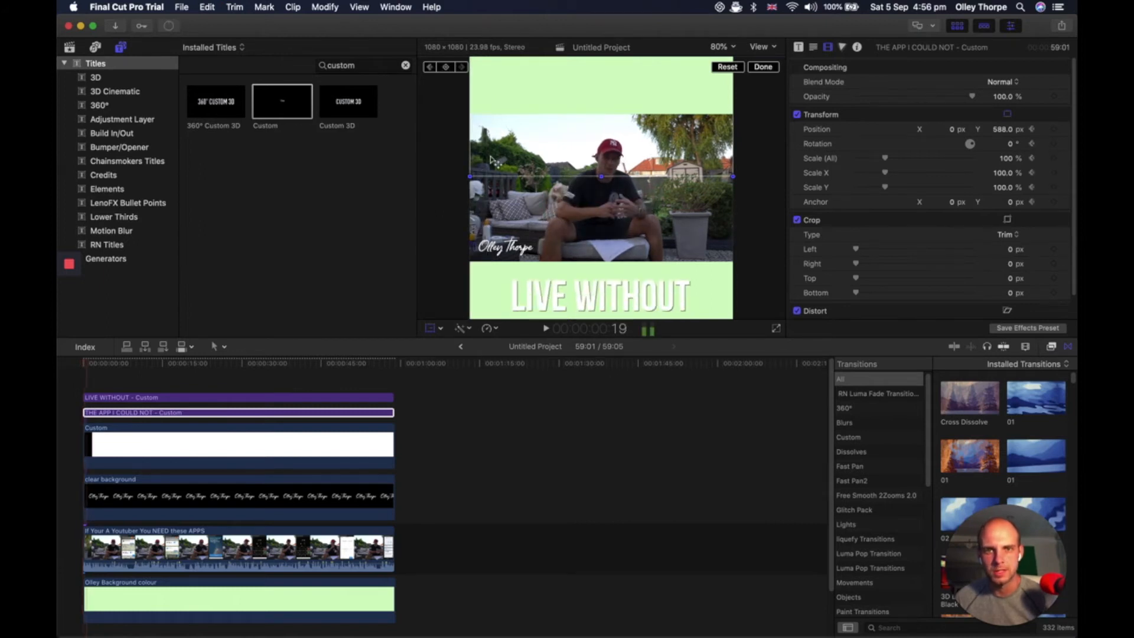
left_click_drag(556, 130, 553, 184)
left_click(763, 68)
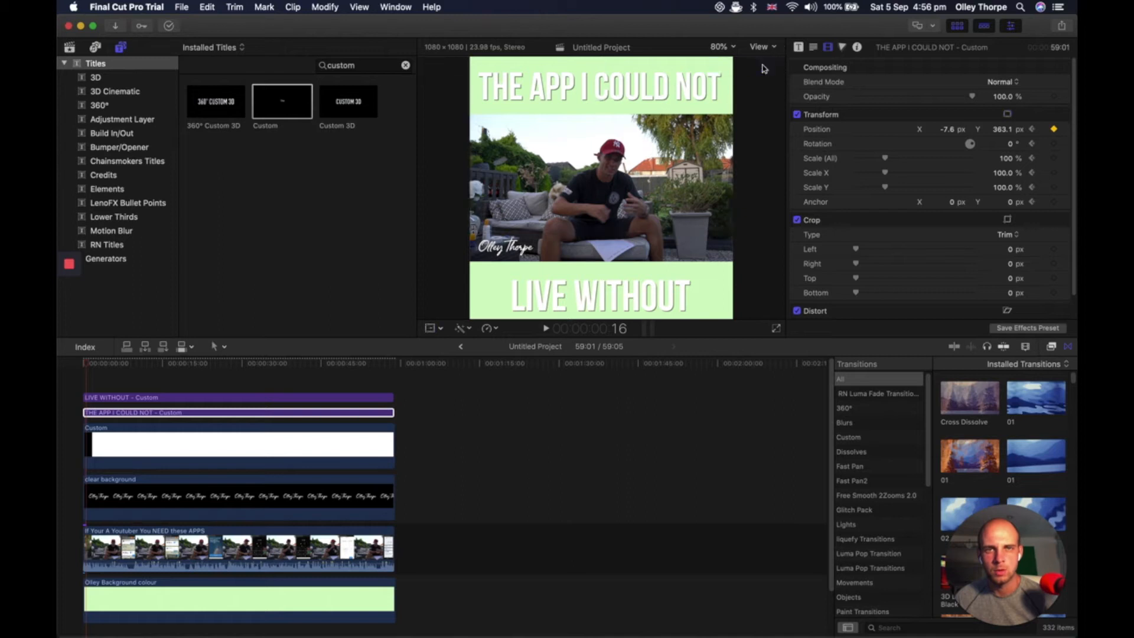
- Play the end of the timeline to find the cut point, stopping at 55:15
left_click(339, 398)
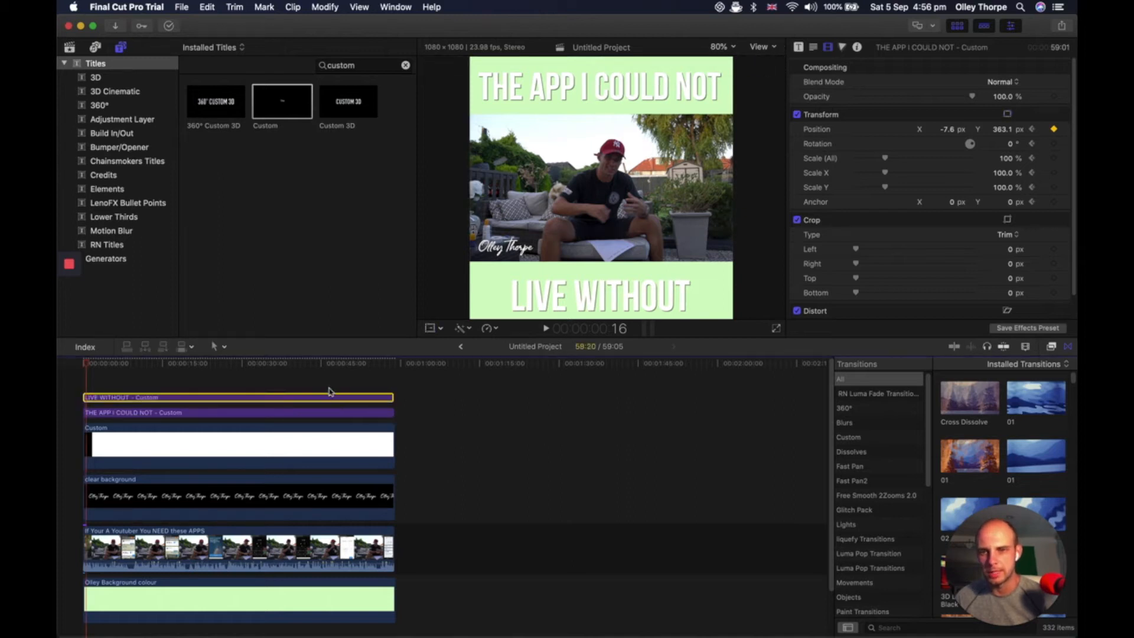
left_click(329, 387)
key("space")
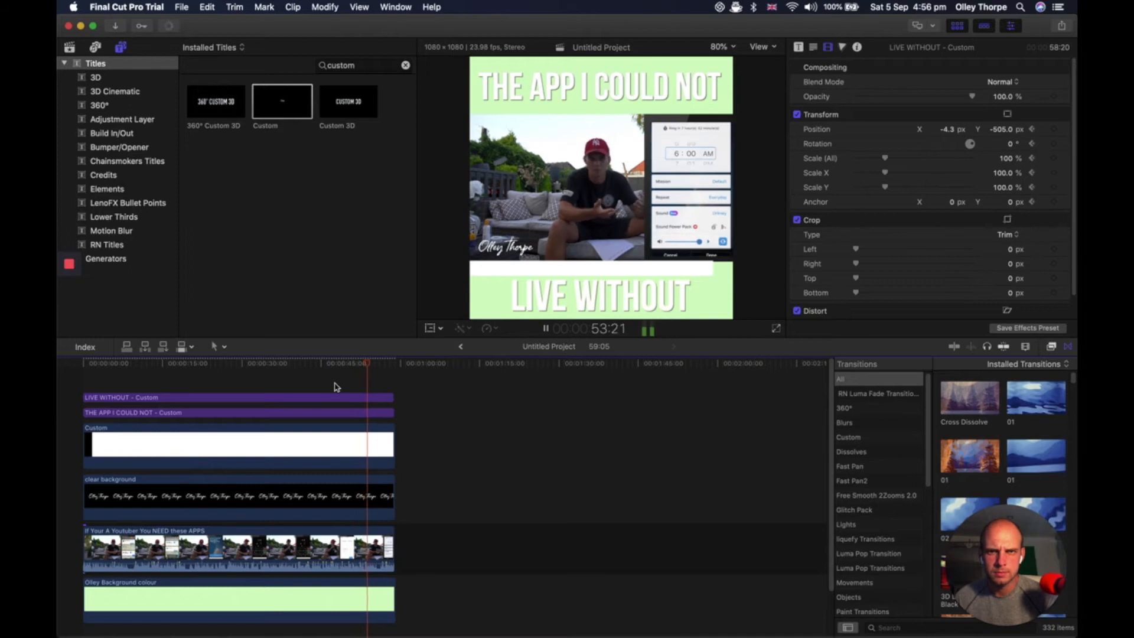
key("space")
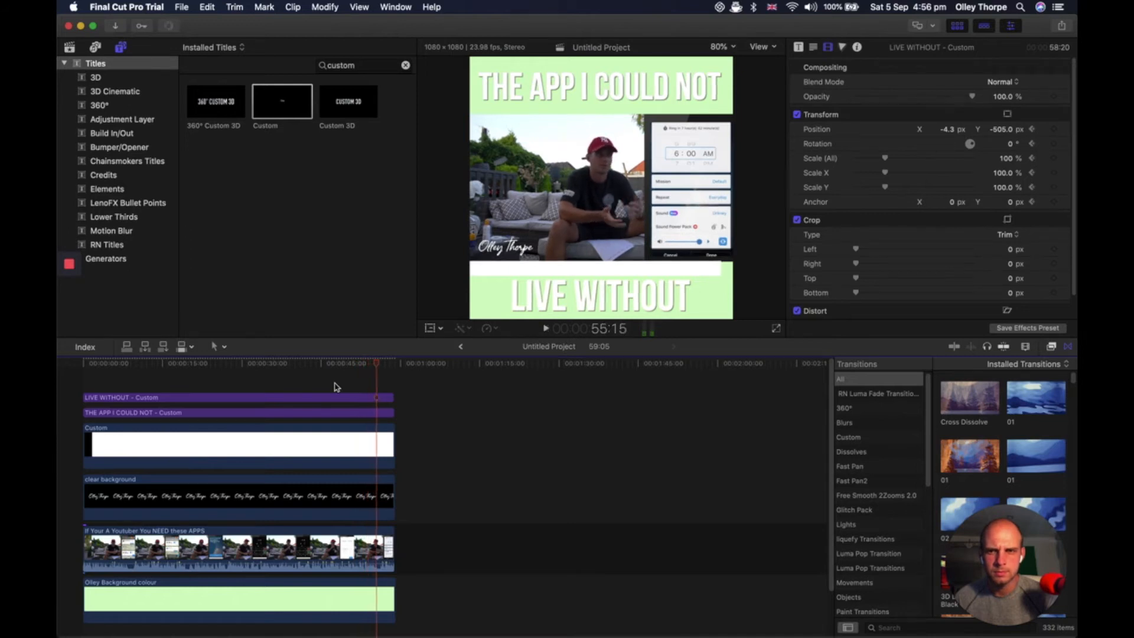
- Split all six stacked clips, from the titles down to the background colour, at 55:15
left_click(345, 398)
left_click(356, 413, "super")
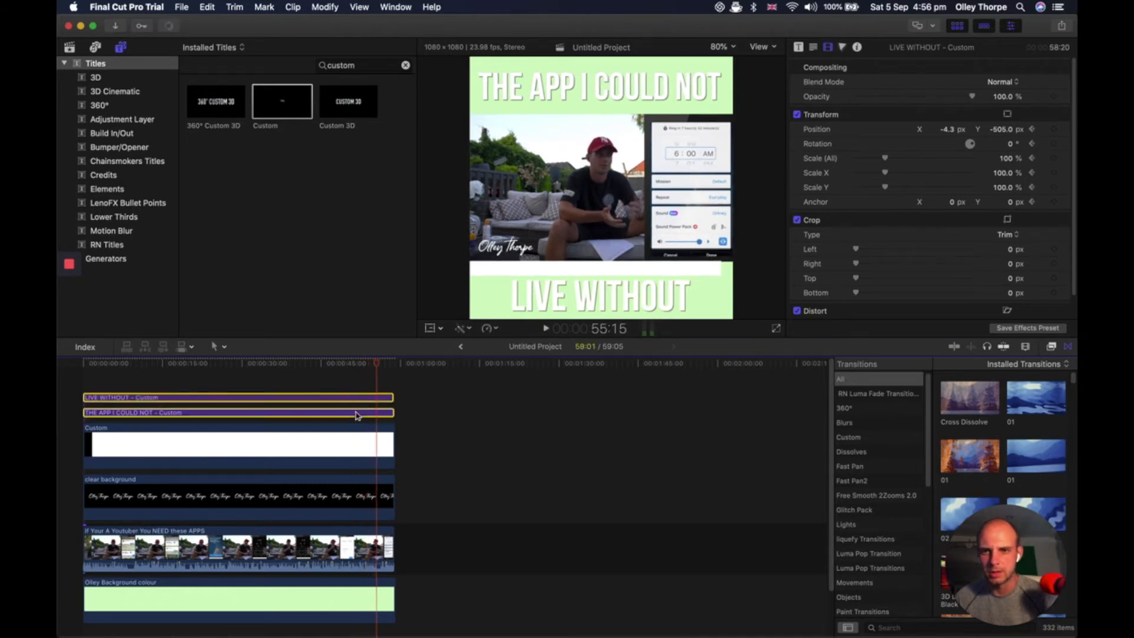
left_click(365, 451, "super")
left_click(357, 522, "super")
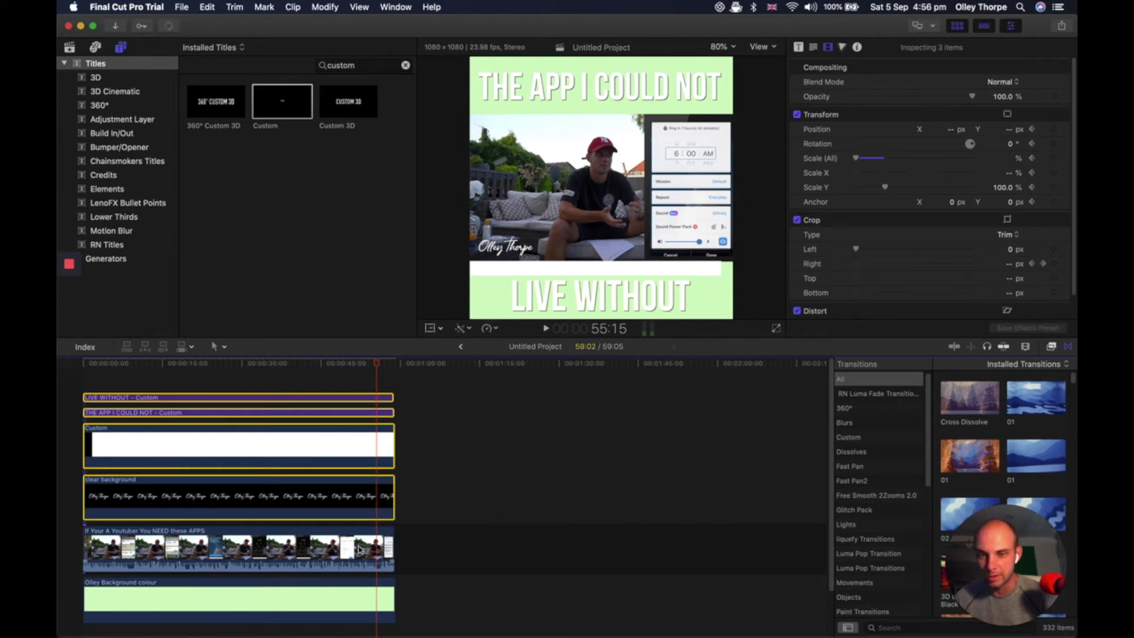
left_click(361, 570, "super")
left_click(360, 600, "super")
key("super+b")
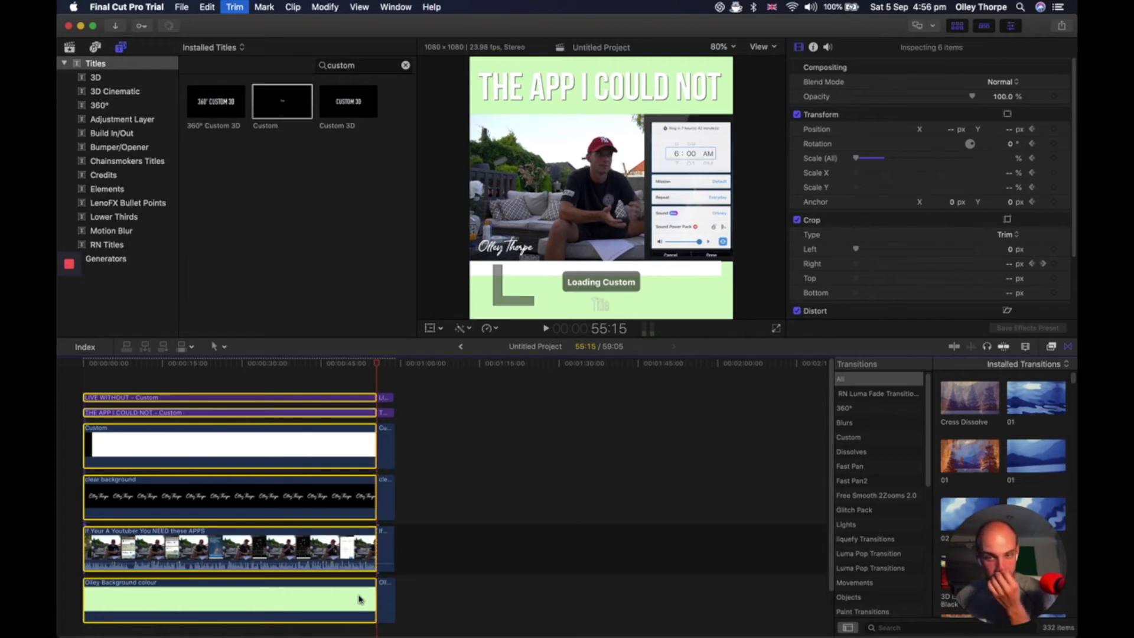
- Delete the progress bar's piece after 55:15 and move the background colour's end piece into the main storyline right after the video
left_click(389, 444)
key("Delete")
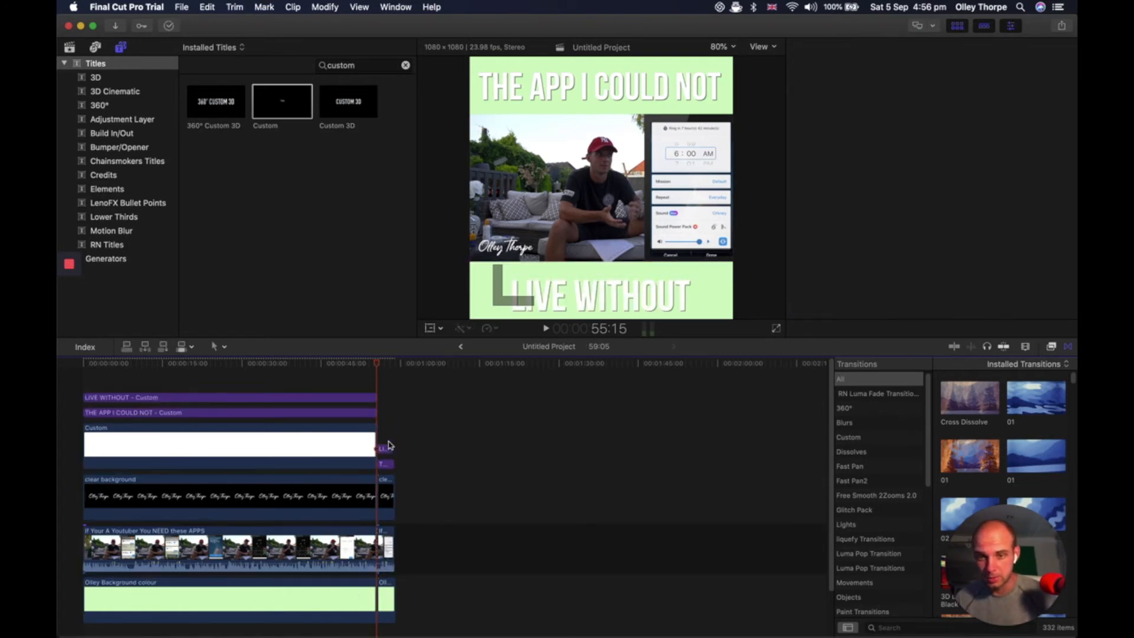
left_click(388, 555)
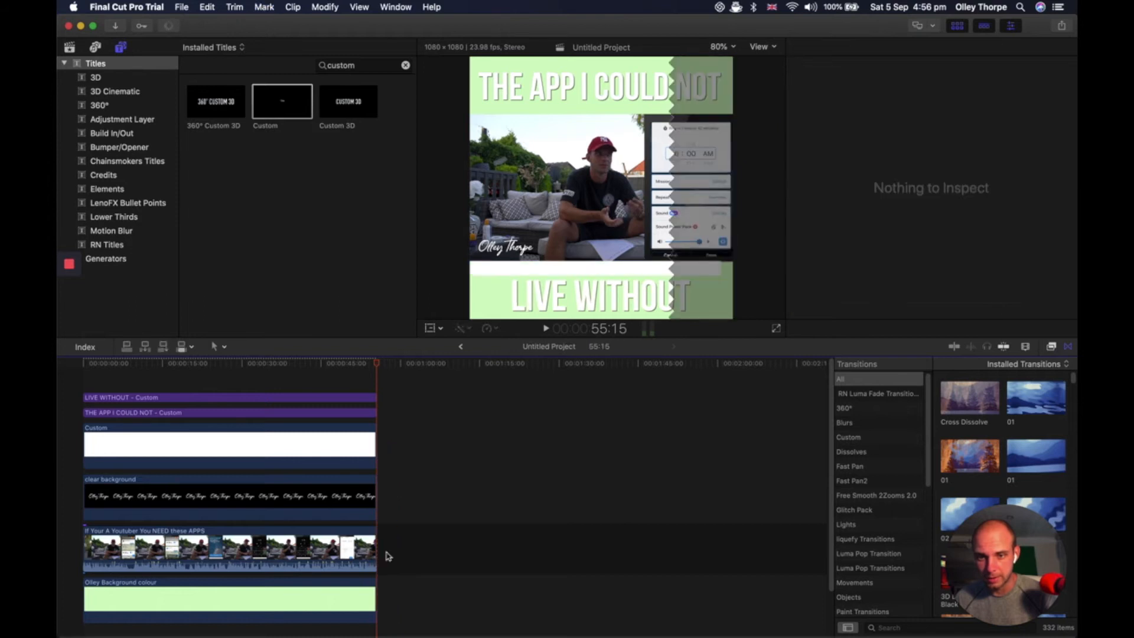
left_click_drag(387, 602, 386, 554)
left_click(387, 550)
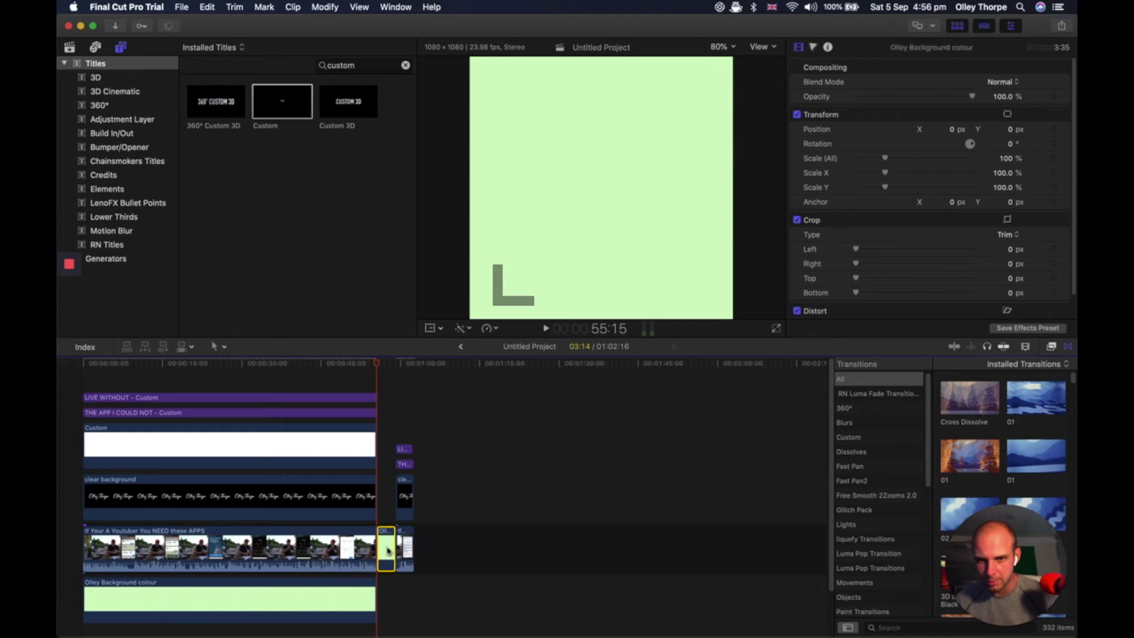
- Shift the title and signature end pieces over the background colour piece and delete the leftover video segment
left_click_drag(425, 506, 394, 443)
left_click_drag(404, 497, 387, 497)
left_click(408, 546)
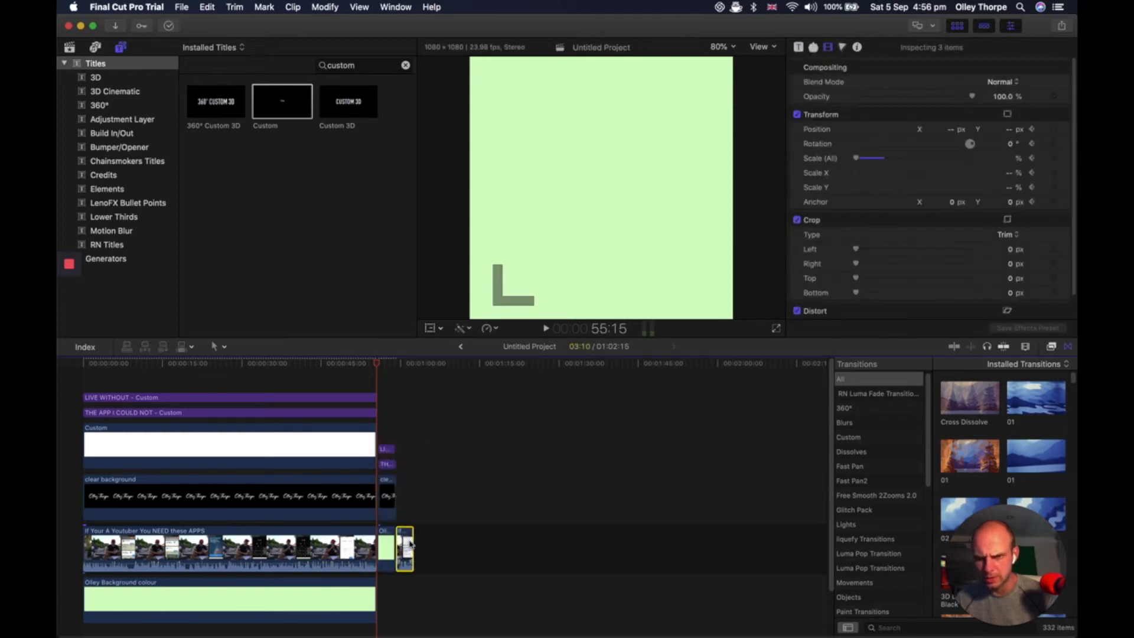
key("Delete")
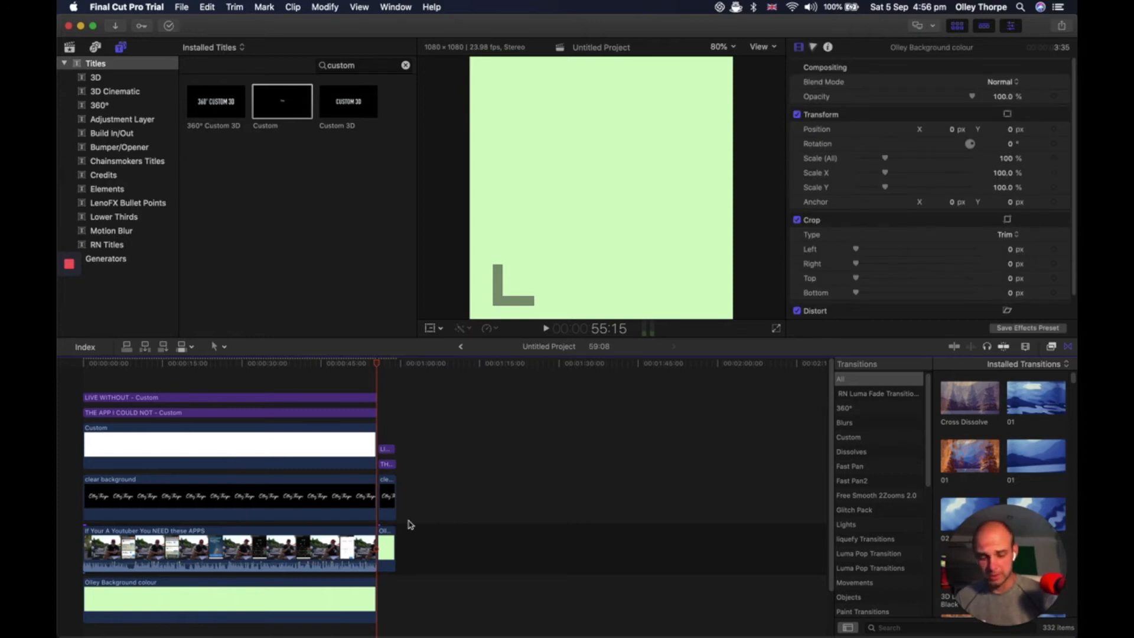
key("super+equal")
scroll(424, 397, "left", 3)
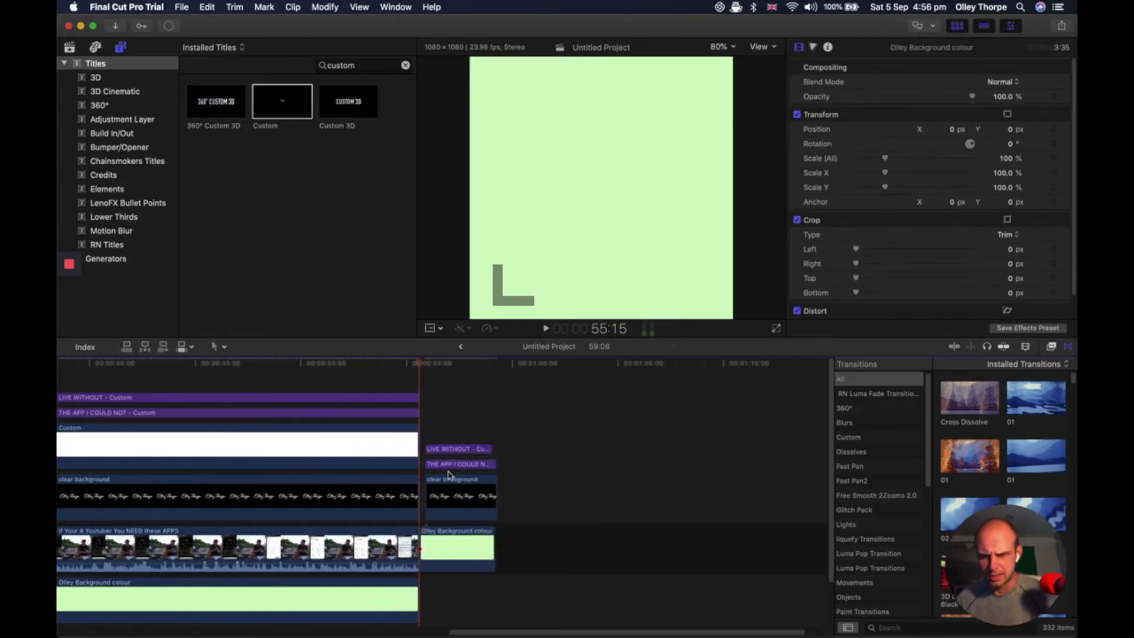
left_click_drag(456, 511, 451, 457)
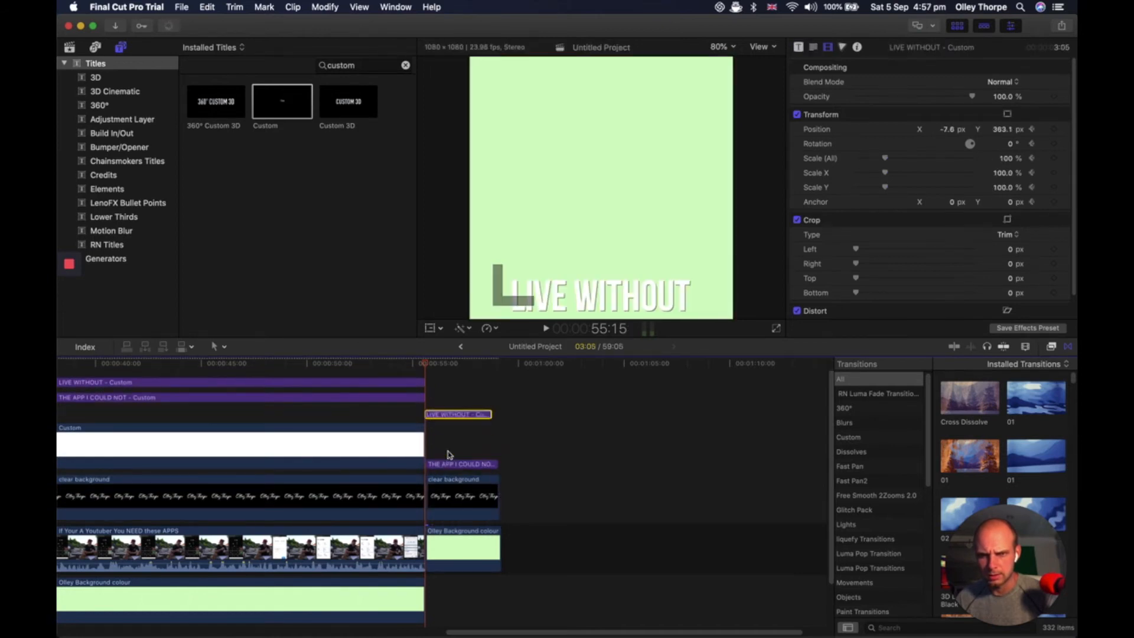
left_click_drag(444, 416, 449, 468)
left_click(446, 458)
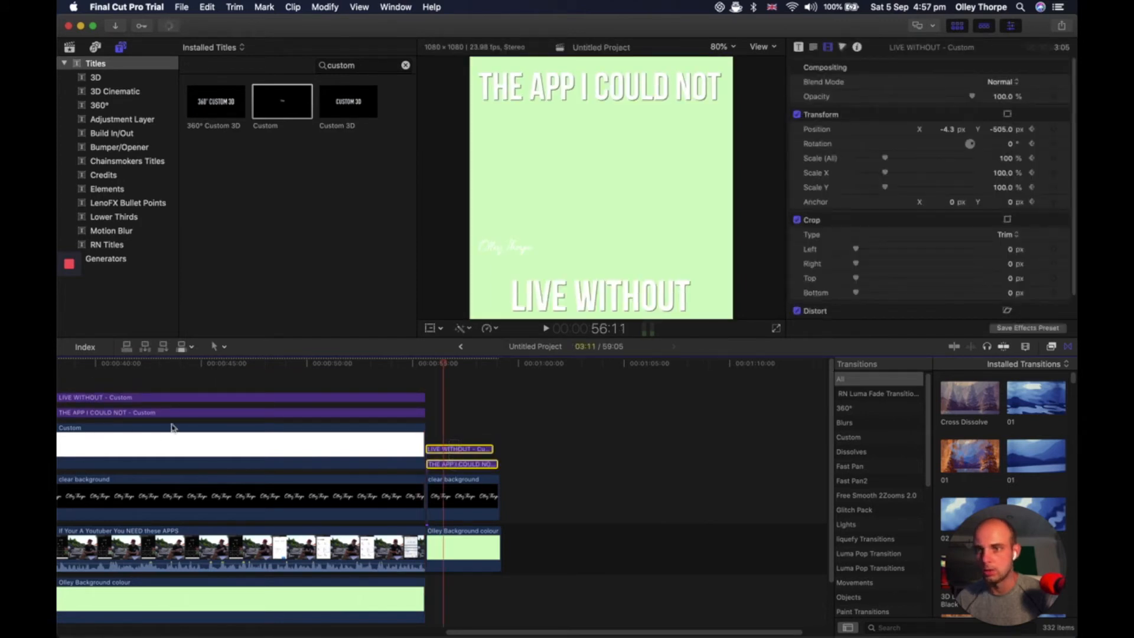
- Delete the short "LIVE WITHOUT" title piece at the end of the timeline
mouse_move(67, 296)
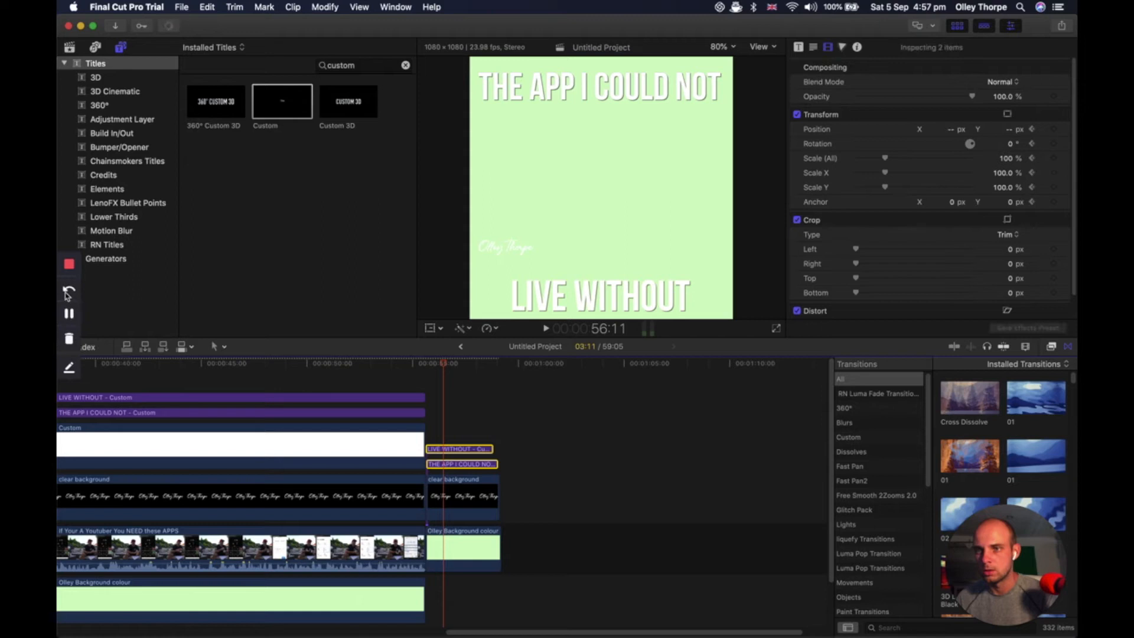
left_click(459, 442)
left_click(456, 451)
key("Delete")
- Change the text of the short "THE APP I COULD NOT" title piece at the end to "FULL VIDEO ON"
left_click(462, 467)
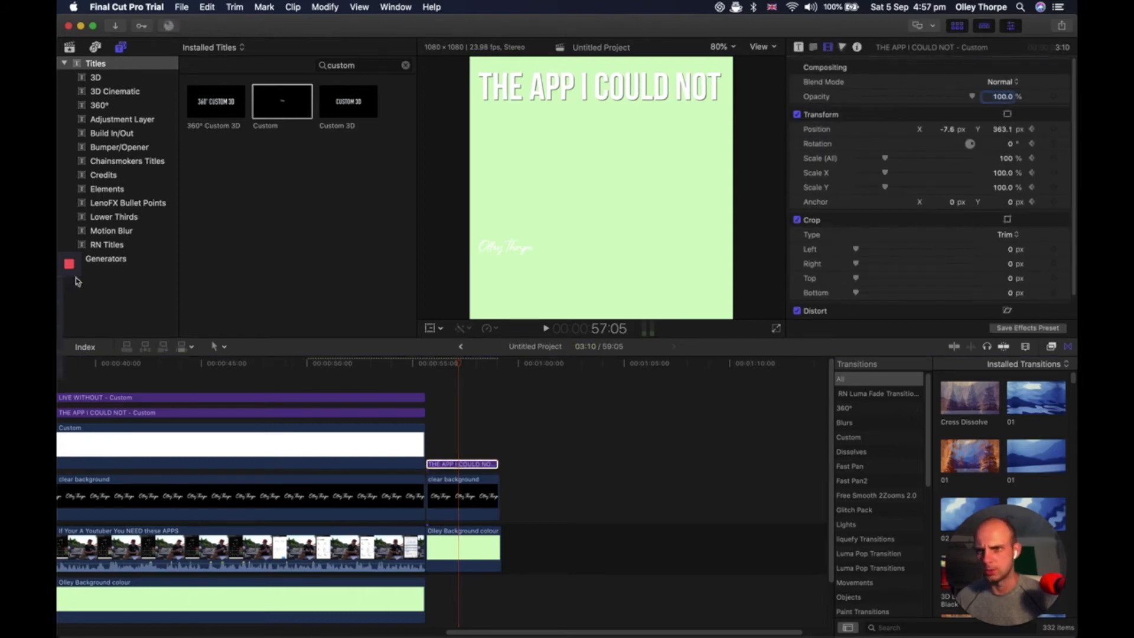
left_click(813, 47)
left_click_drag(889, 109, 793, 91)
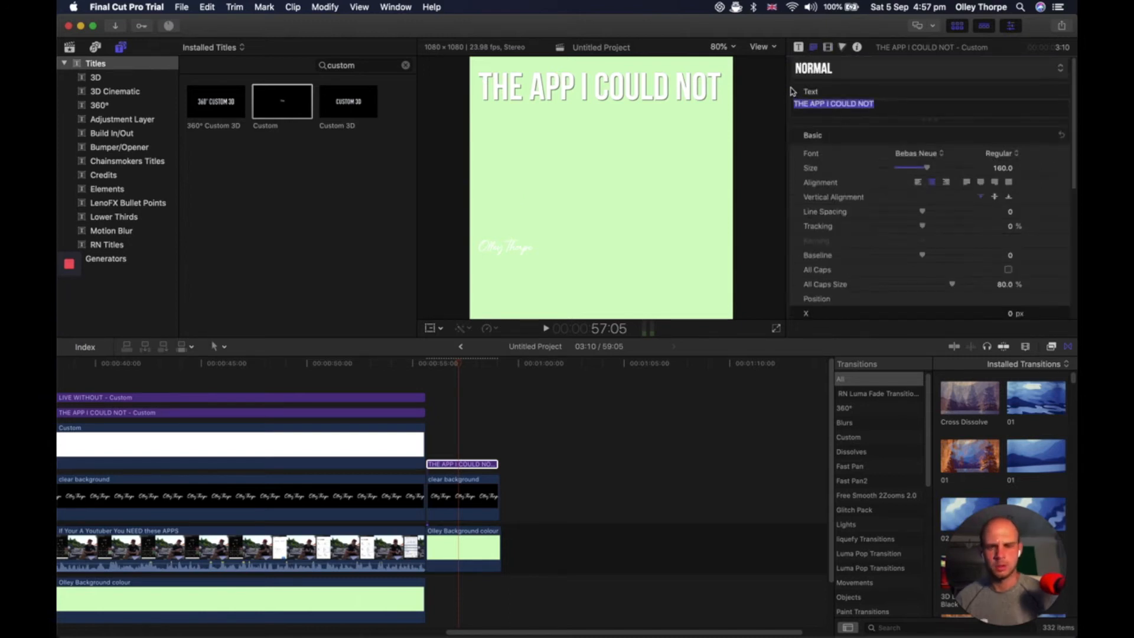
type("FULL VI")
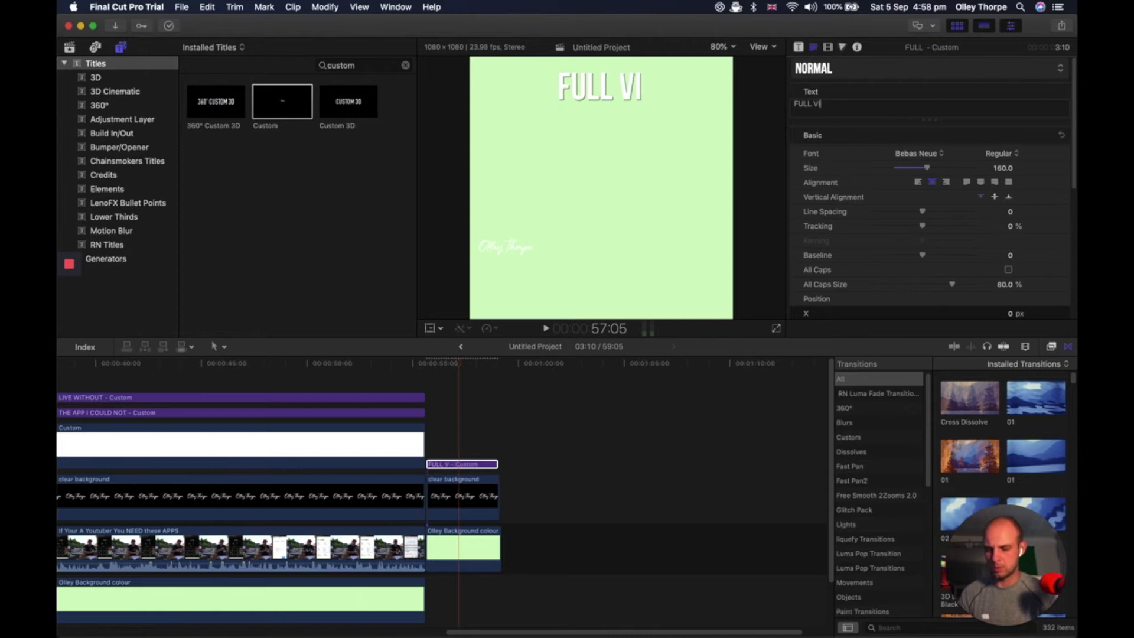
type("DEO ON")
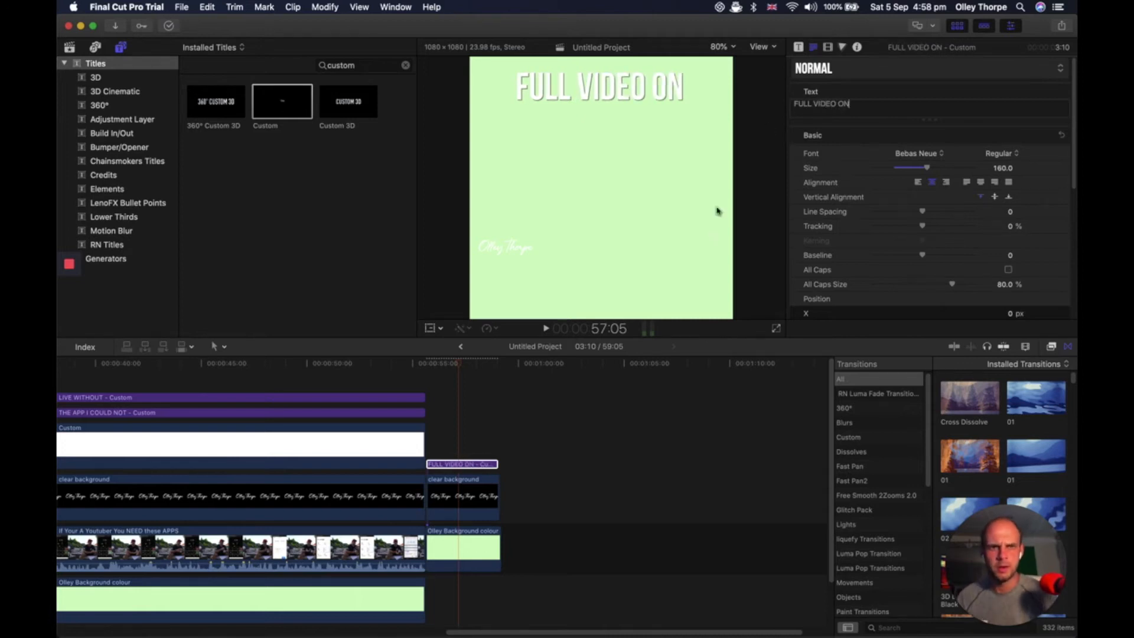
- Try to reset the compositing parameters of the "FULL VIDEO ON" title
left_click(430, 329)
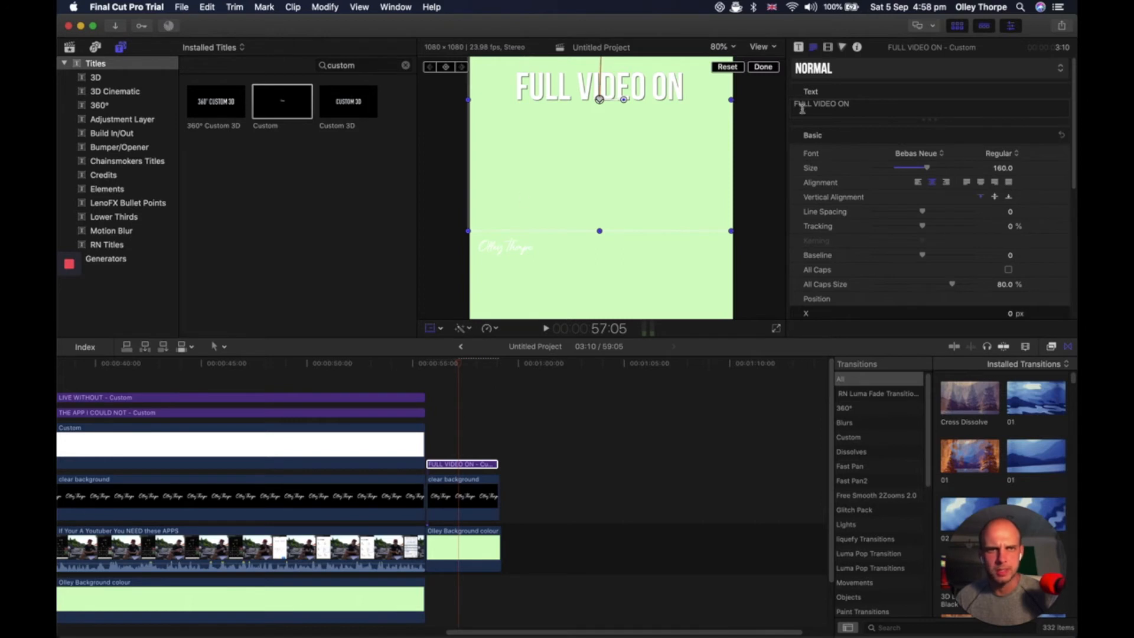
left_click(827, 47)
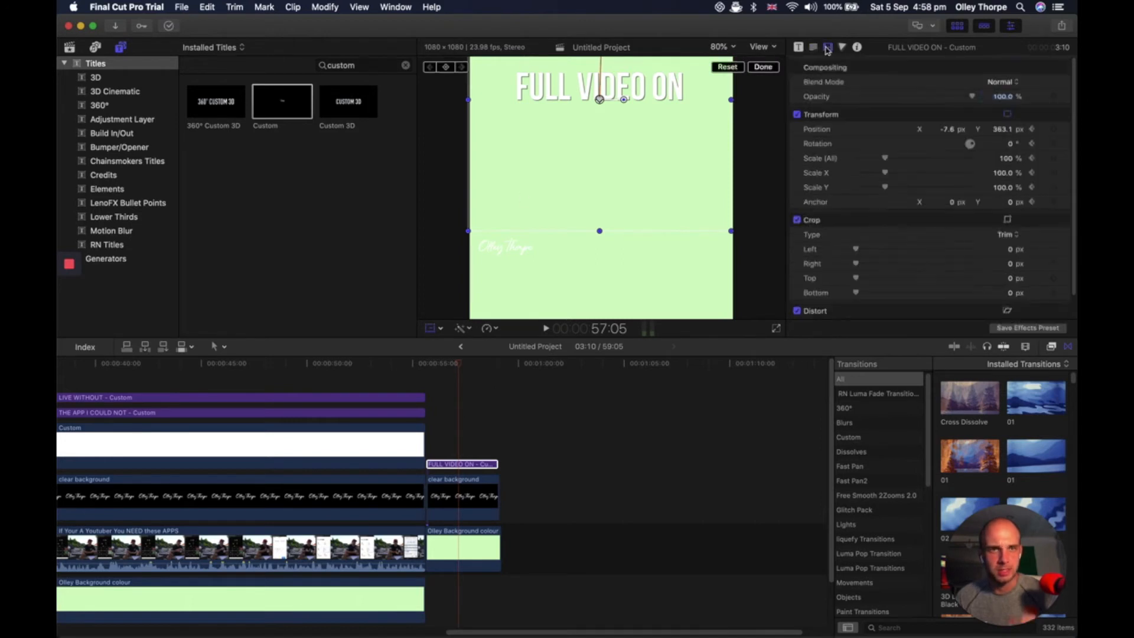
right_click(868, 66)
left_click(891, 71)
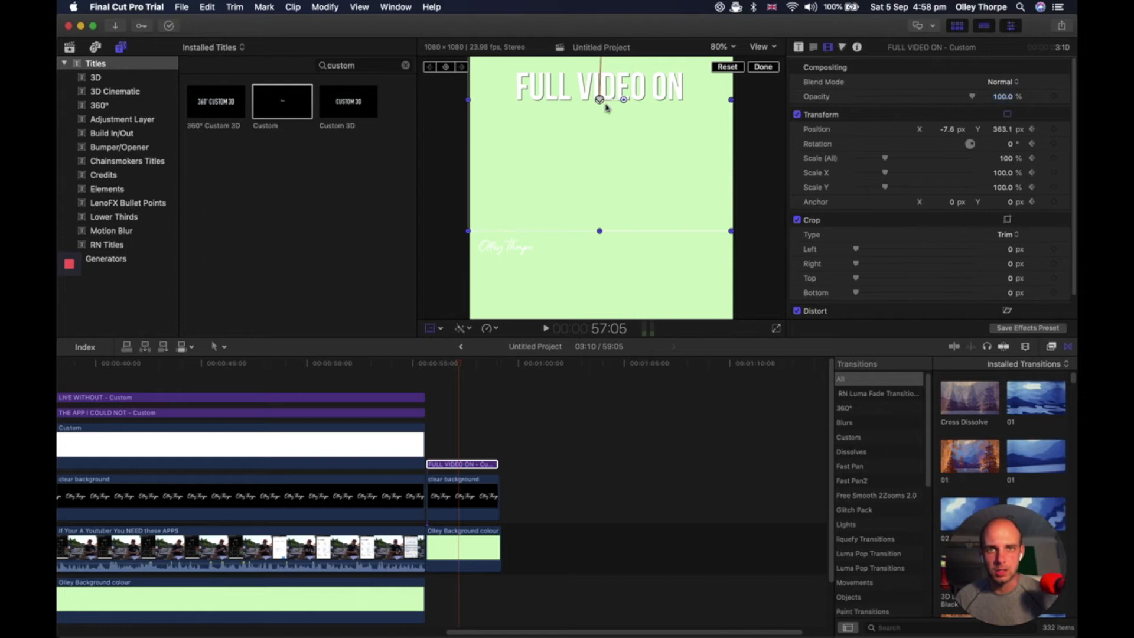
right_click(875, 72)
left_click(886, 72)
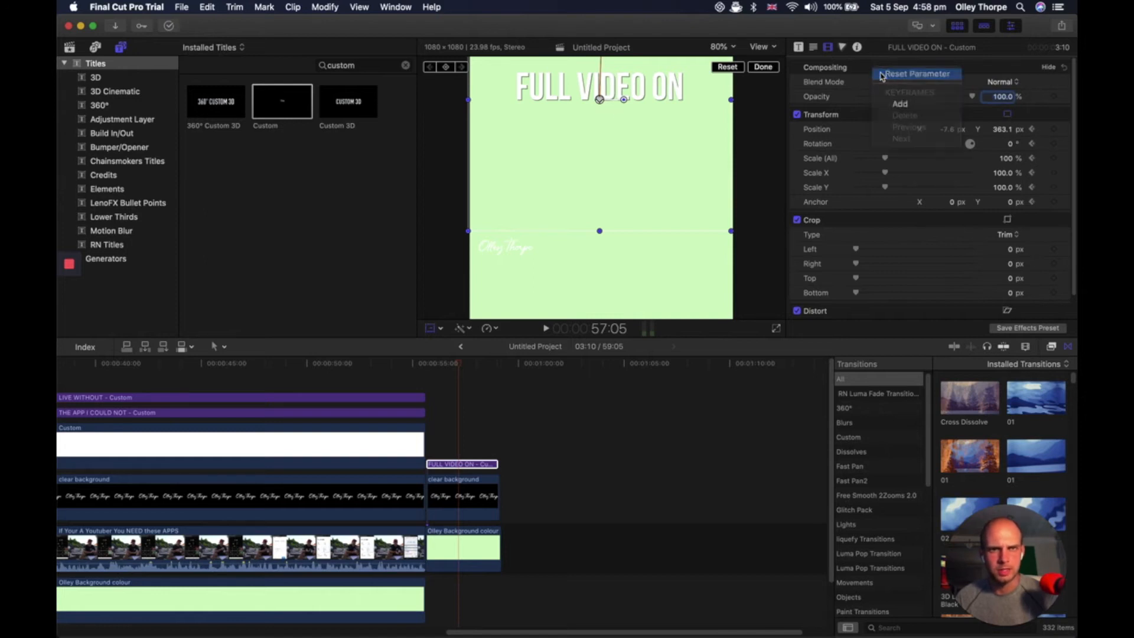
left_click(768, 66)
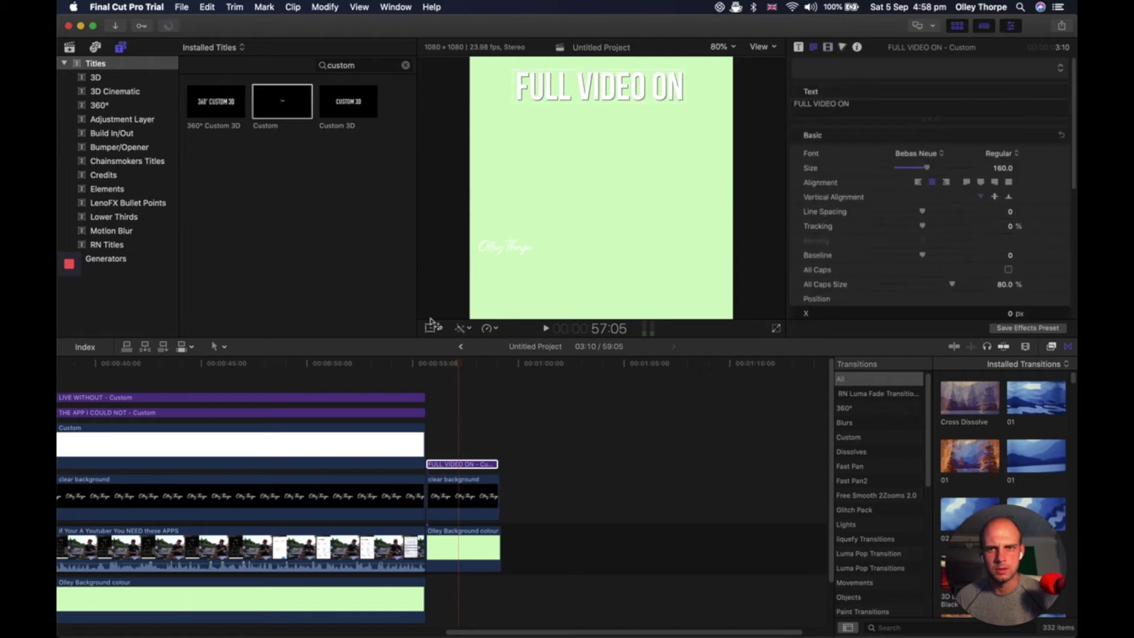
- Reset the "FULL VIDEO ON" title's transform to return it to the centre of the frame
left_click(430, 328)
left_click_drag(616, 99, 622, 212)
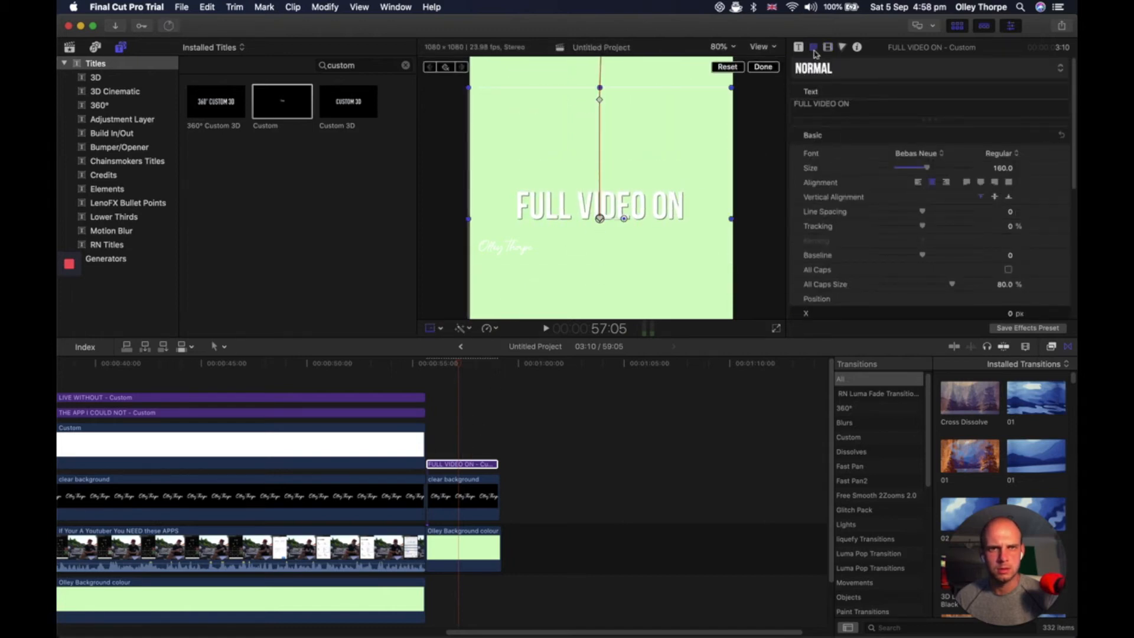
left_click(733, 67)
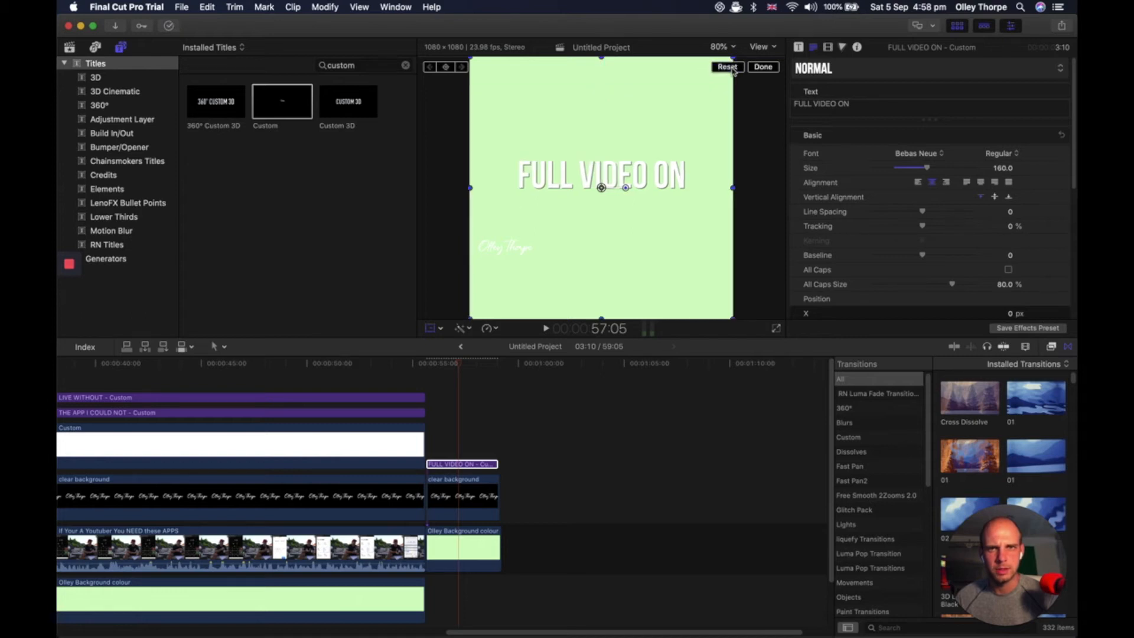
- Move the signature clip on the end card to the horizontal centre beneath the title, at about Y -138 px
left_click(764, 68)
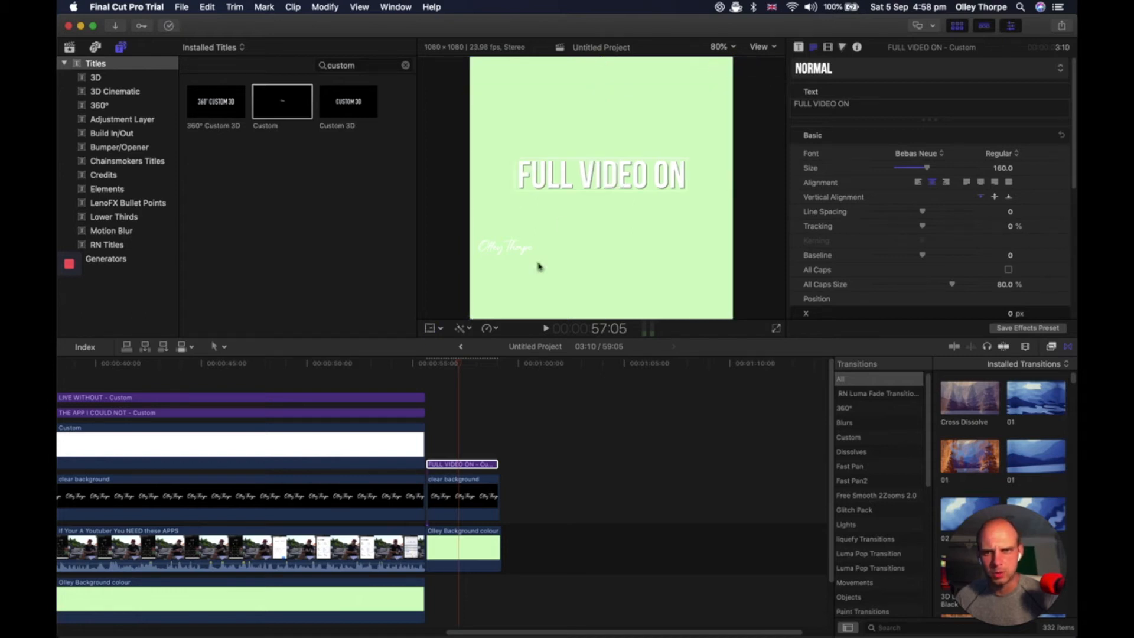
left_click(454, 495)
left_click(431, 329)
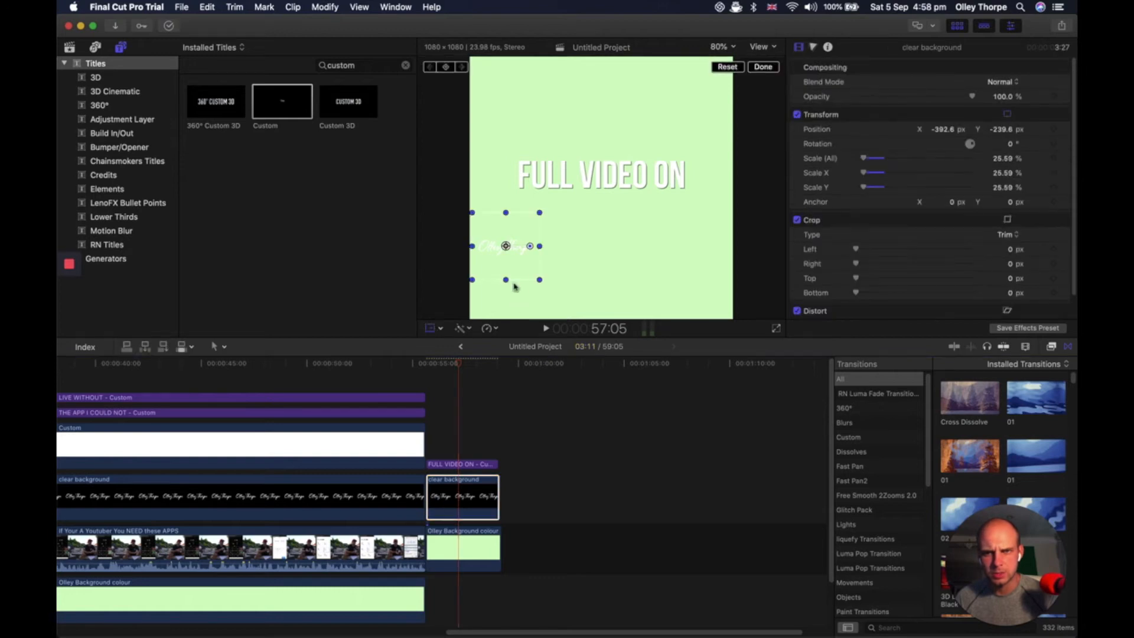
mouse_move(509, 246)
left_mouse_down()
mouse_move(540, 243)
mouse_move(602, 205)
mouse_move(601, 220)
left_mouse_up()
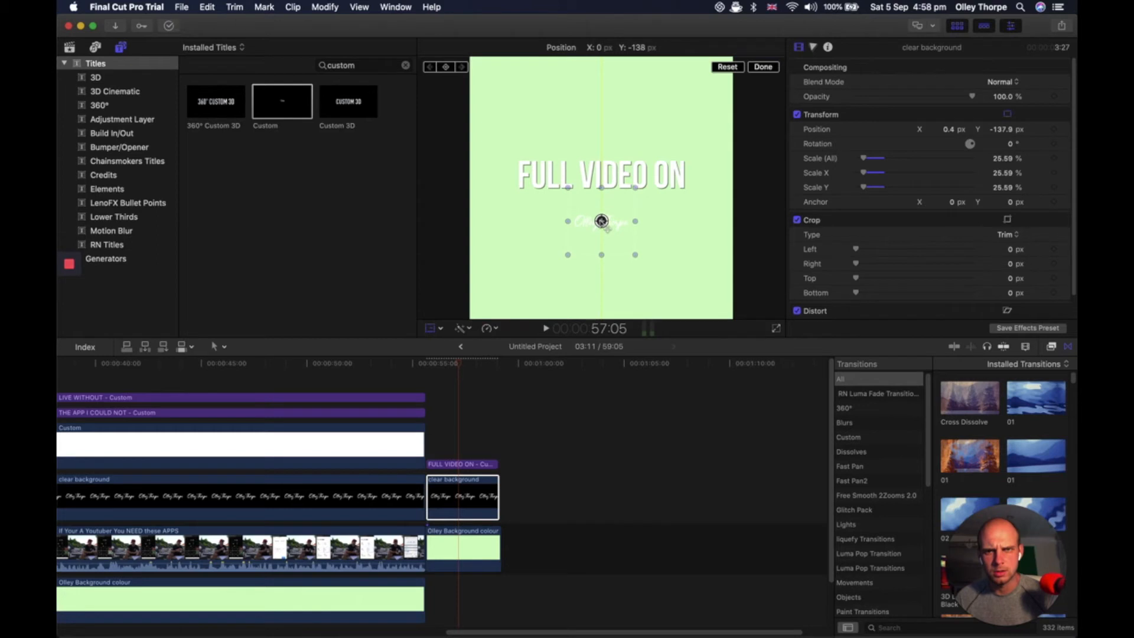
left_click(763, 67)
- Enlarge the "FULL VIDEO ON" title to size 214 and move it up to about Y 120 px, centred horizontally
left_click(478, 465)
left_click(864, 156)
left_click_drag(932, 173, 948, 175)
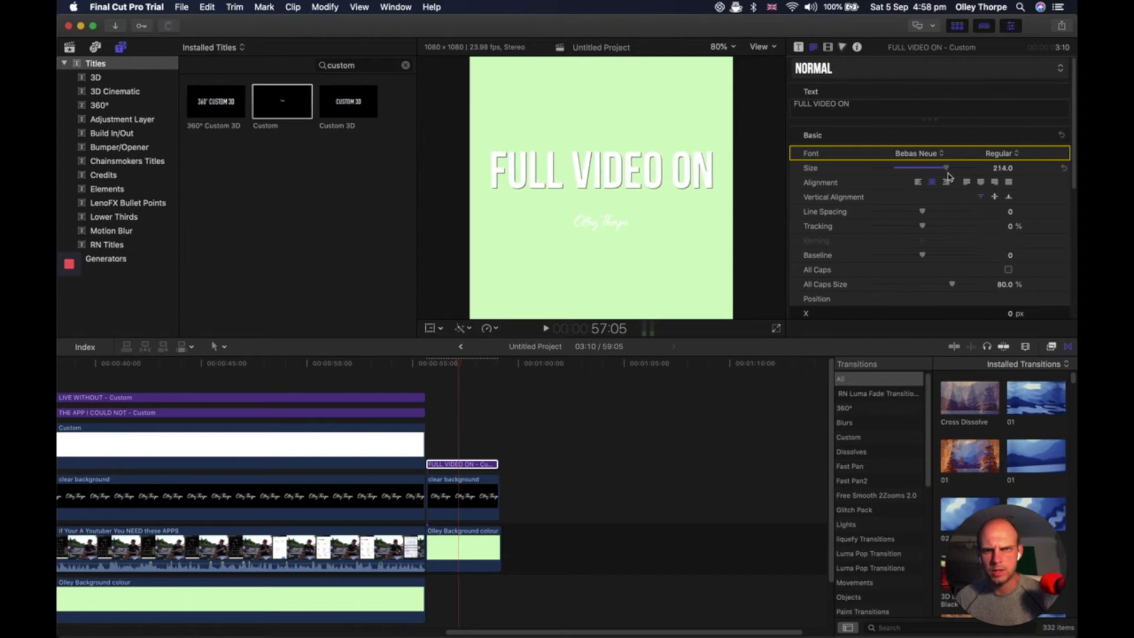
left_click(430, 329)
left_click_drag(597, 187, 600, 158)
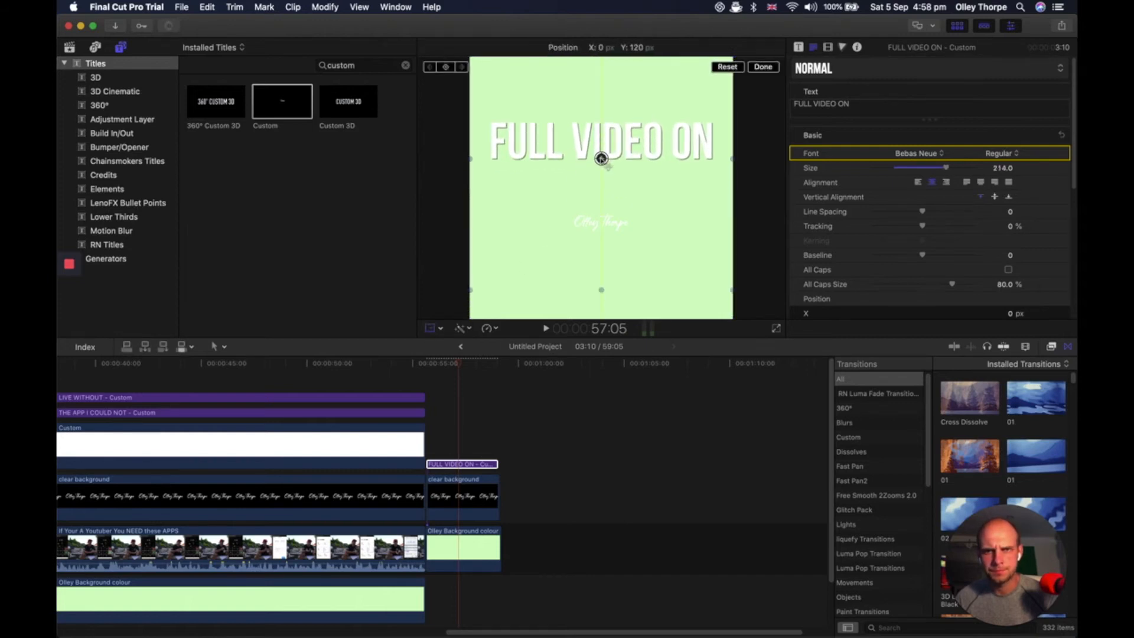
left_click(768, 67)
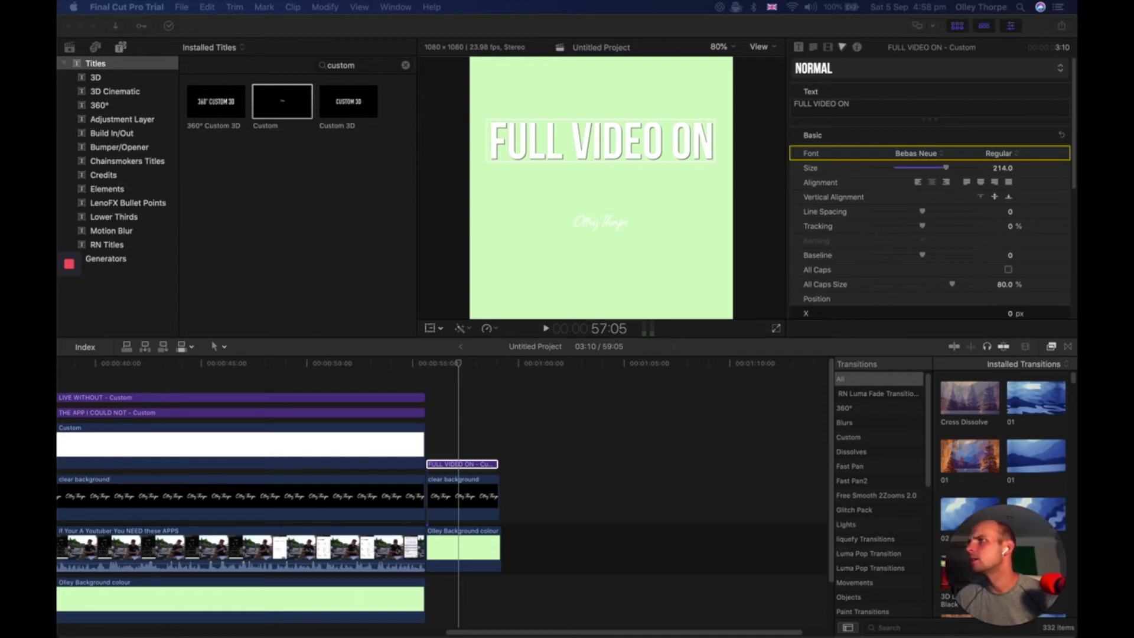
- Add the YouTube logo image above the "FULL VIDEO ON" title and trim it to the end card's length
left_click_drag(57, 357, 431, 417)
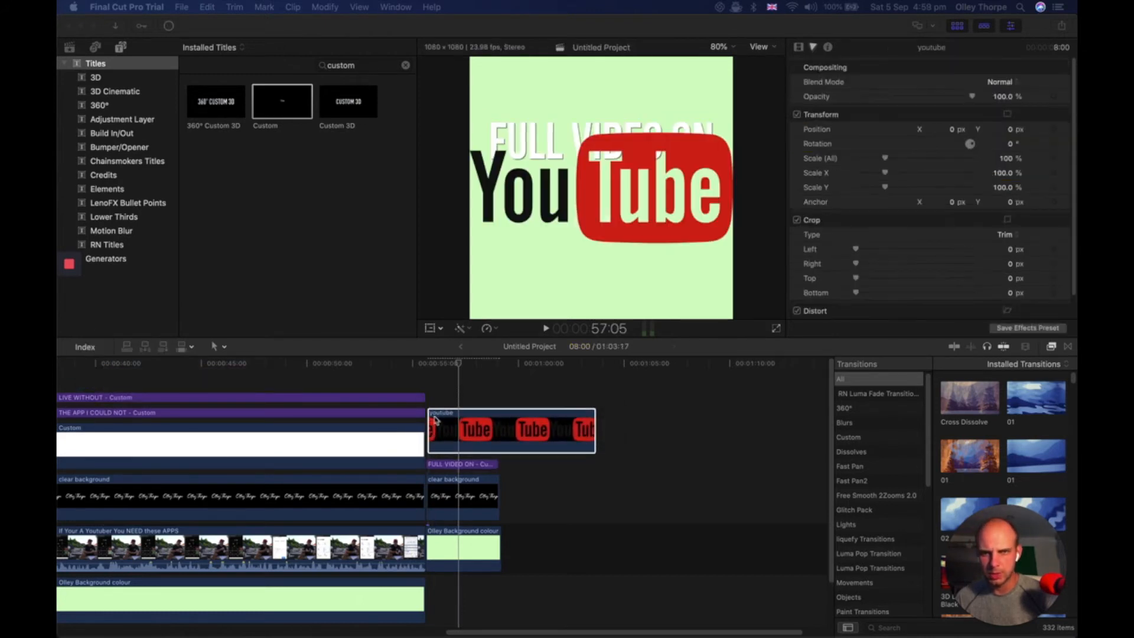
left_click(595, 433)
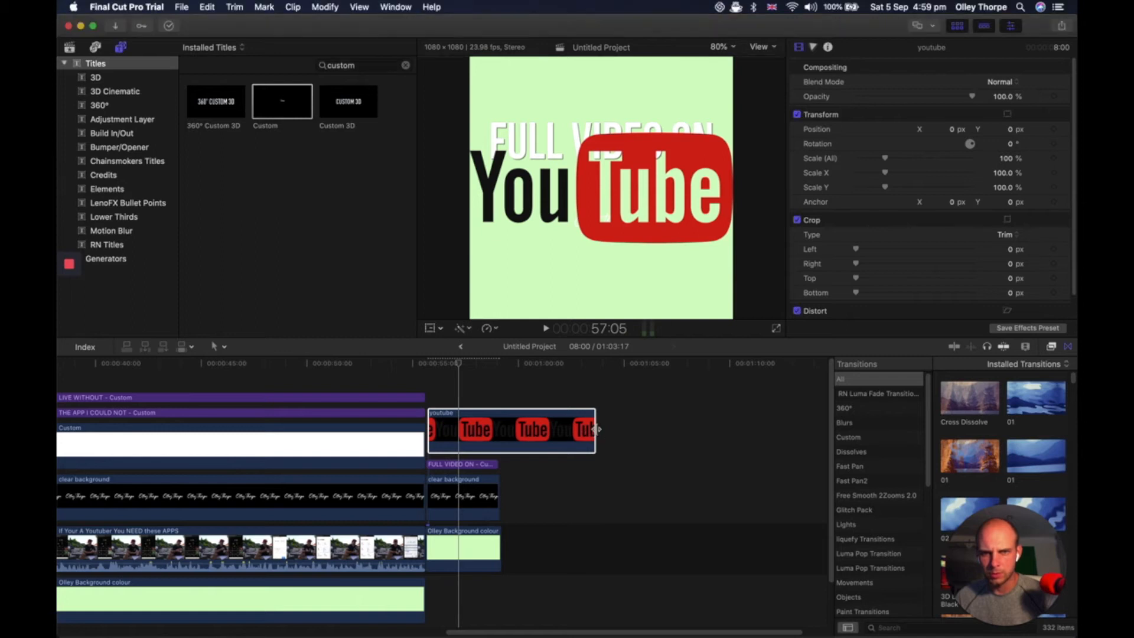
left_click_drag(596, 433, 498, 443)
- Scale the YouTube logo down to about 36% so it fits between the title and the signature
left_click(453, 393)
left_click(452, 428)
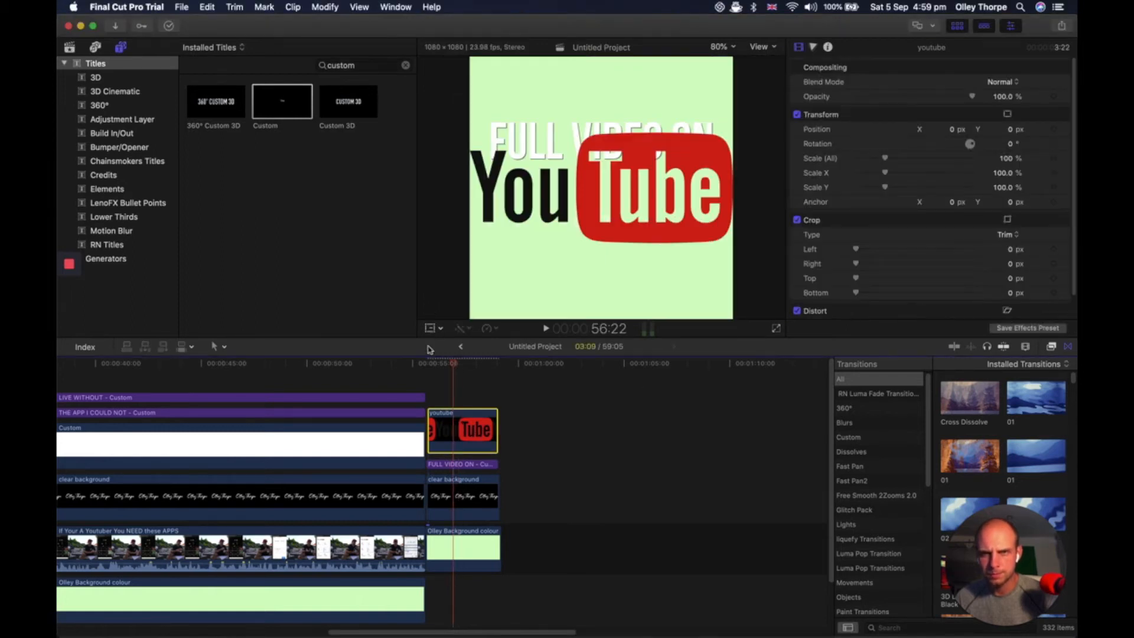
left_click(431, 328)
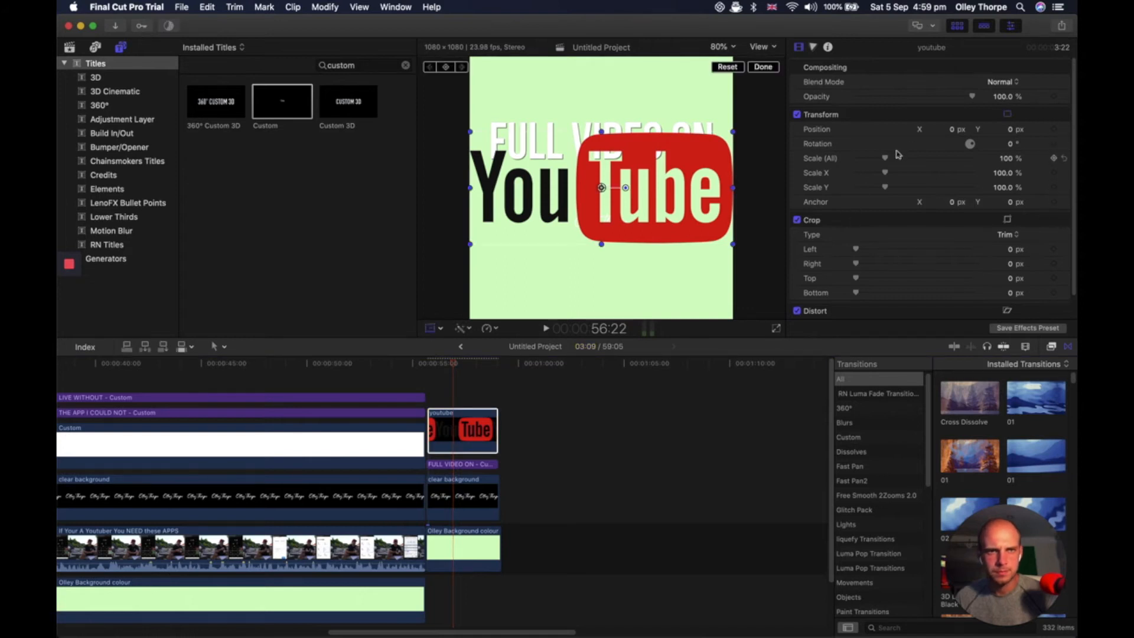
left_click_drag(885, 158, 866, 165)
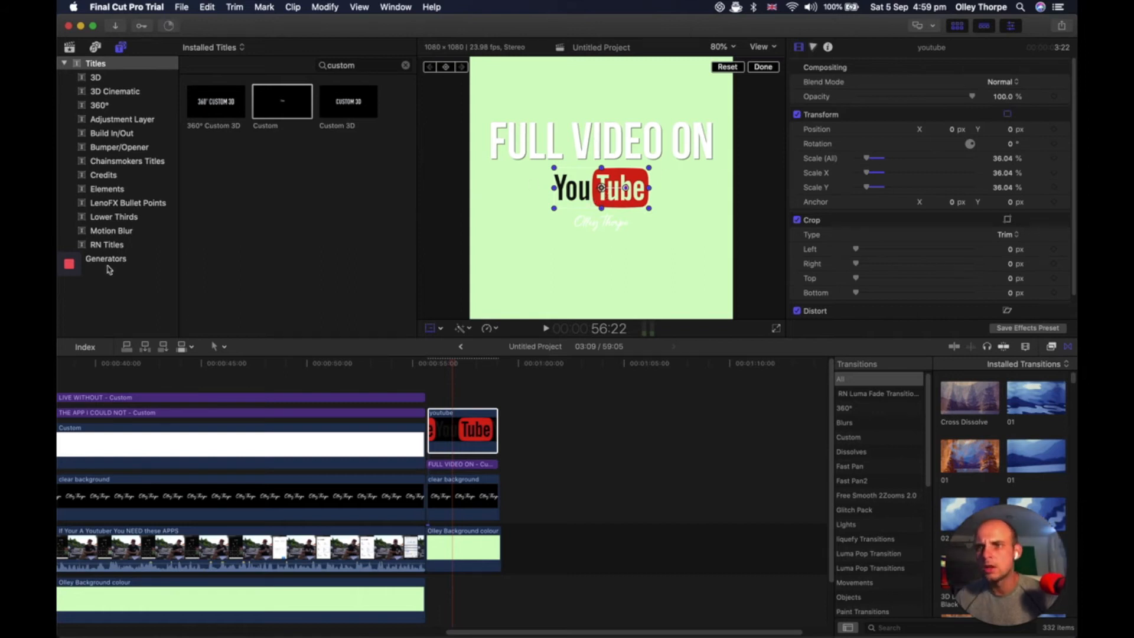
- Play the timeline from just before the end card to review the change into it
left_click(68, 315)
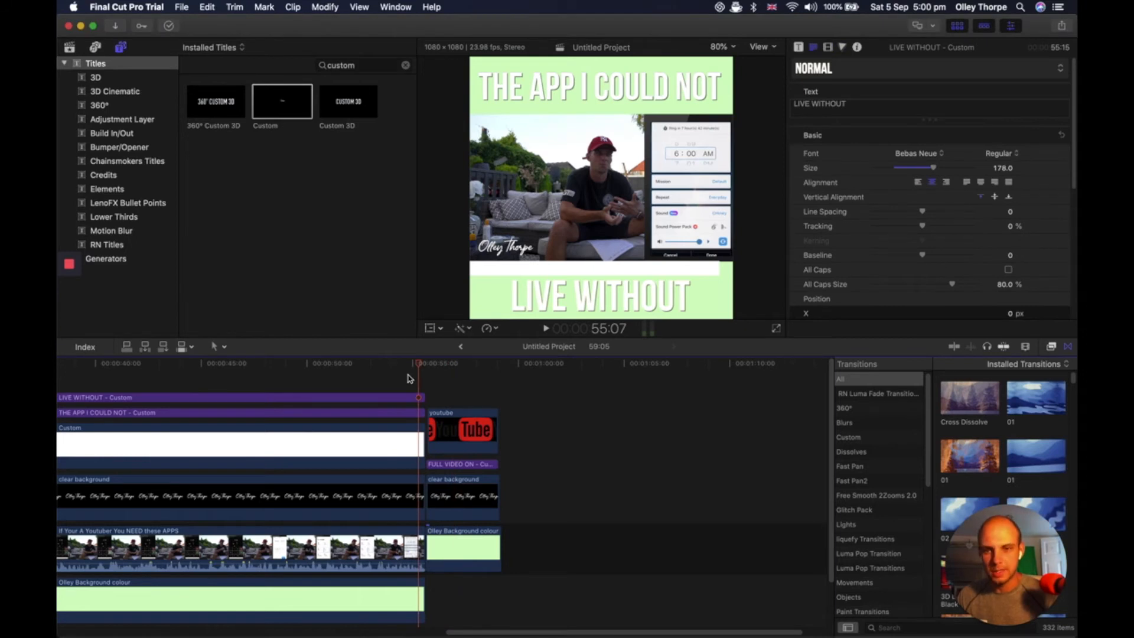
key("space")
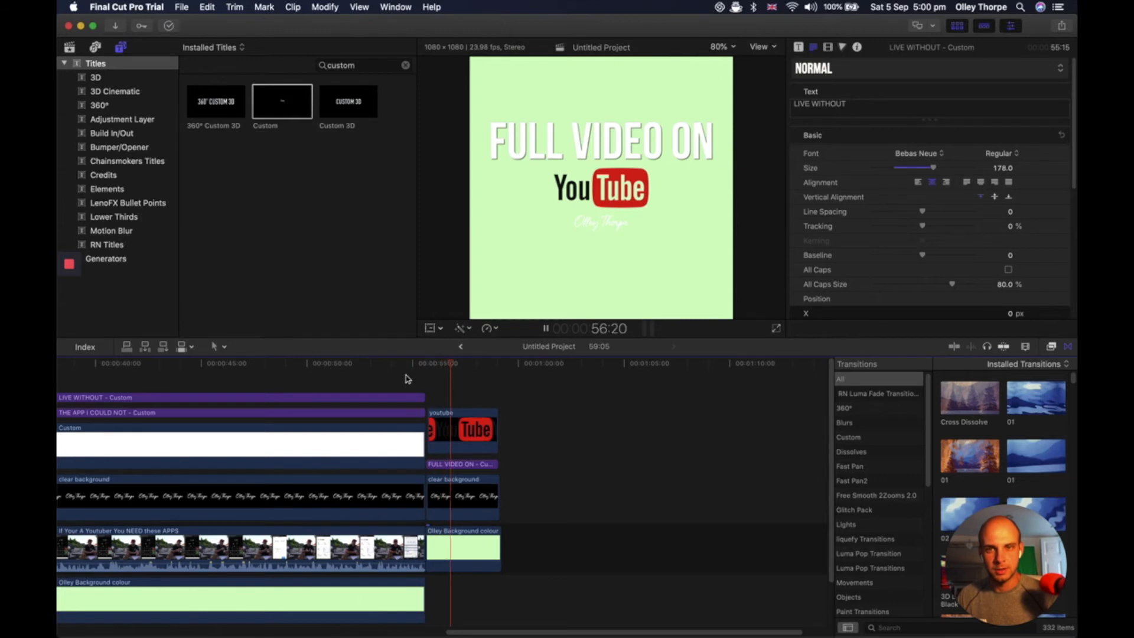
key("space")
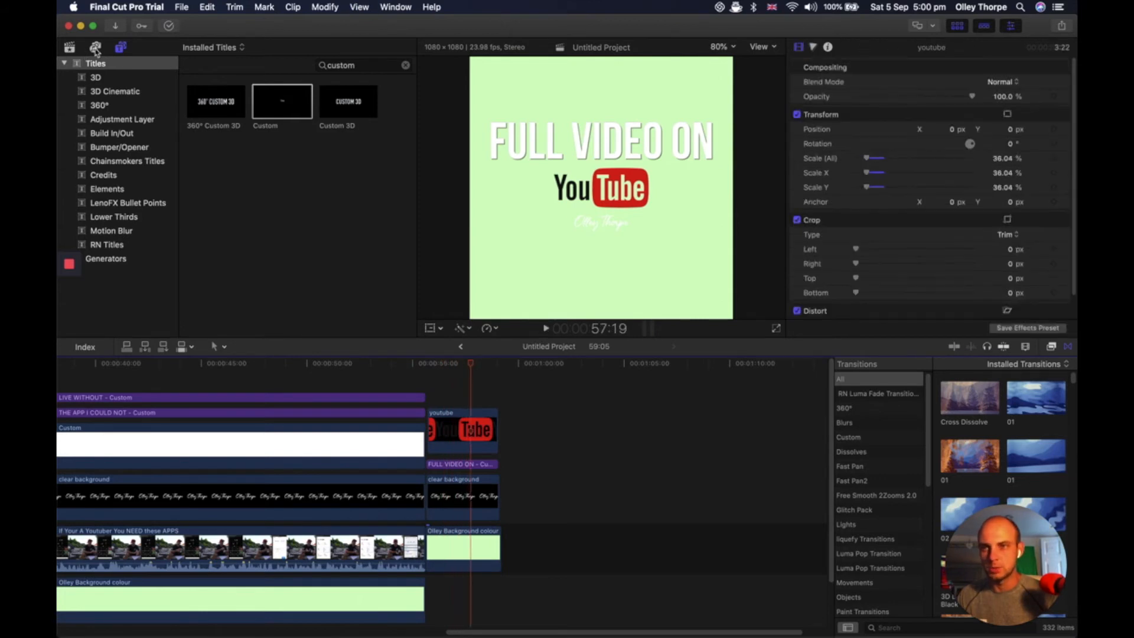
- Show the full sound effects list without the search filter and audition "Bell Church 2"
left_click(95, 48)
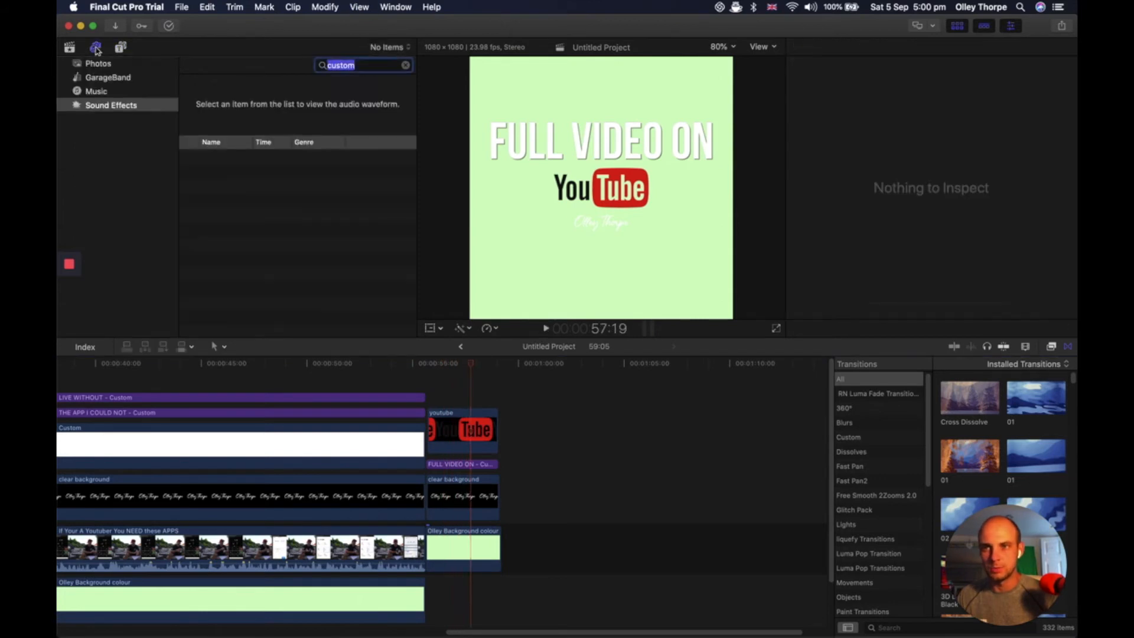
left_click(406, 65)
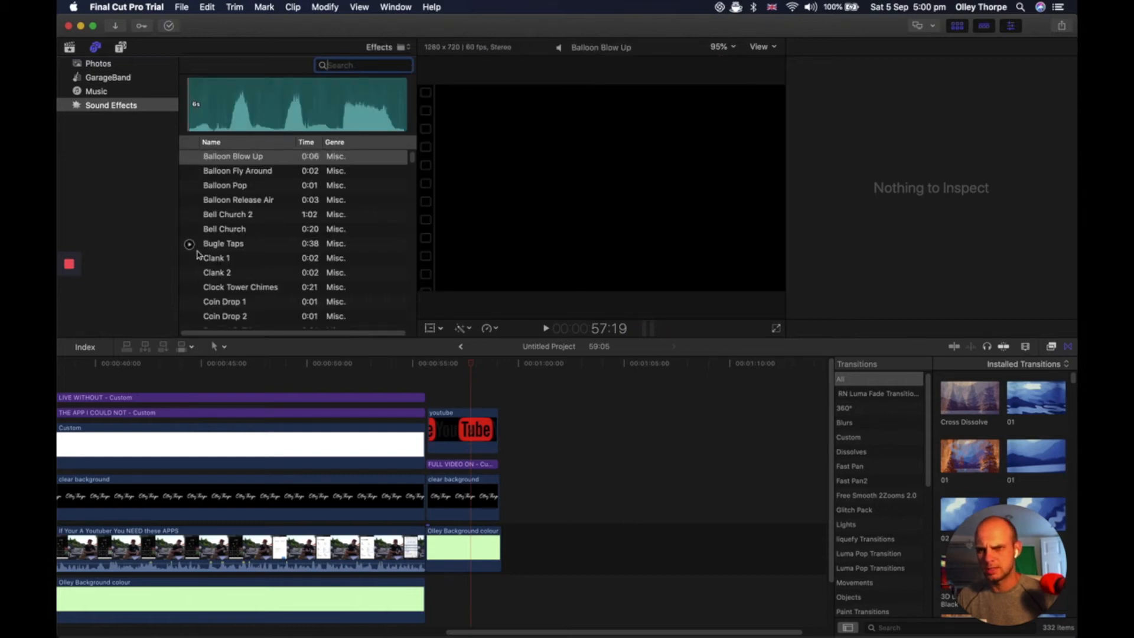
left_click(188, 217)
left_click(189, 216)
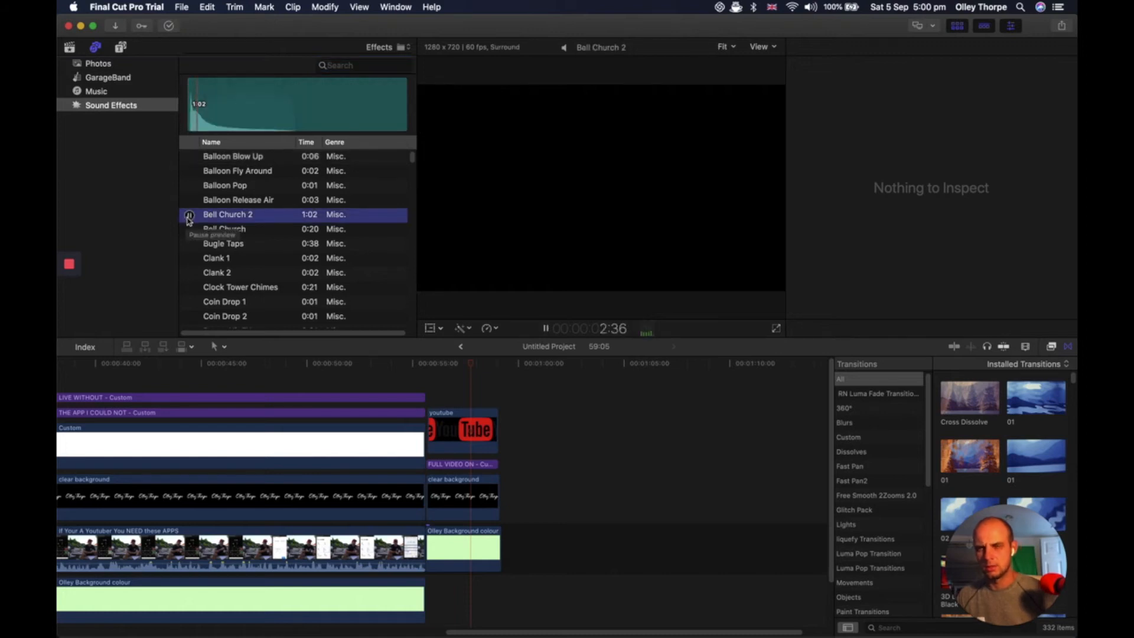
left_click(189, 216)
- Place roughly the first 11 seconds of "Bell Church 2" beneath the end card, starting where the card begins
left_click(193, 103)
key("o")
left_click_drag(350, 261, 427, 593)
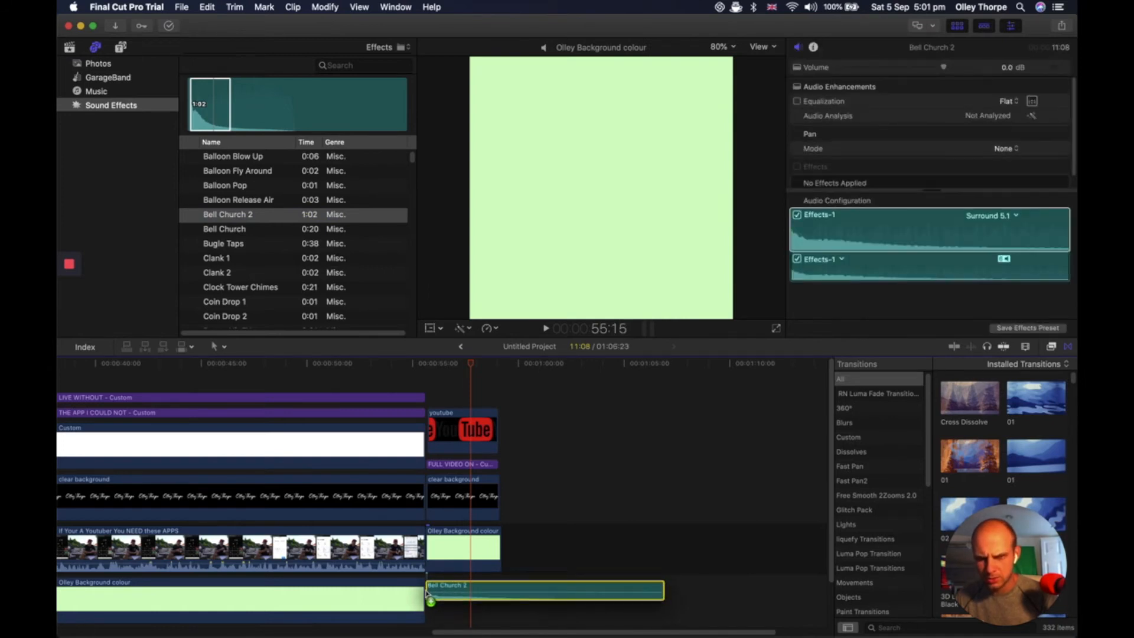
- Trim the "Bell Church 2" sound so that it ends together with the end card
left_click(662, 586)
left_click_drag(662, 585, 502, 585)
scroll(471, 472, "right", 5)
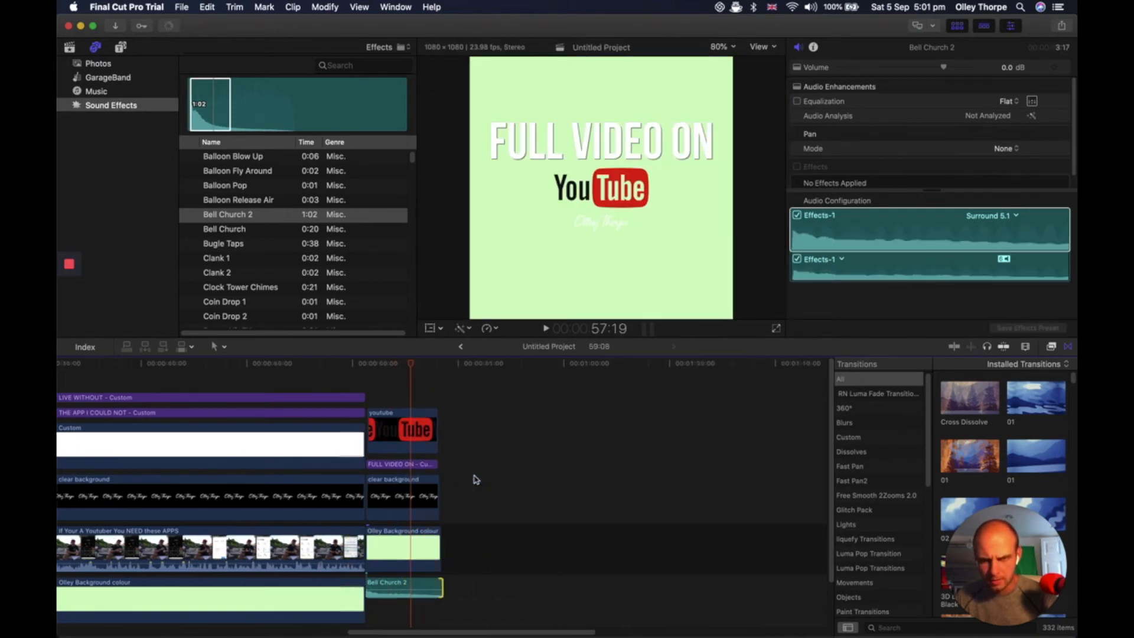
scroll(364, 490, "down", 2)
left_click_drag(360, 527, 358, 527)
scroll(353, 503, "up", 2)
scroll(353, 504, "left", 5)
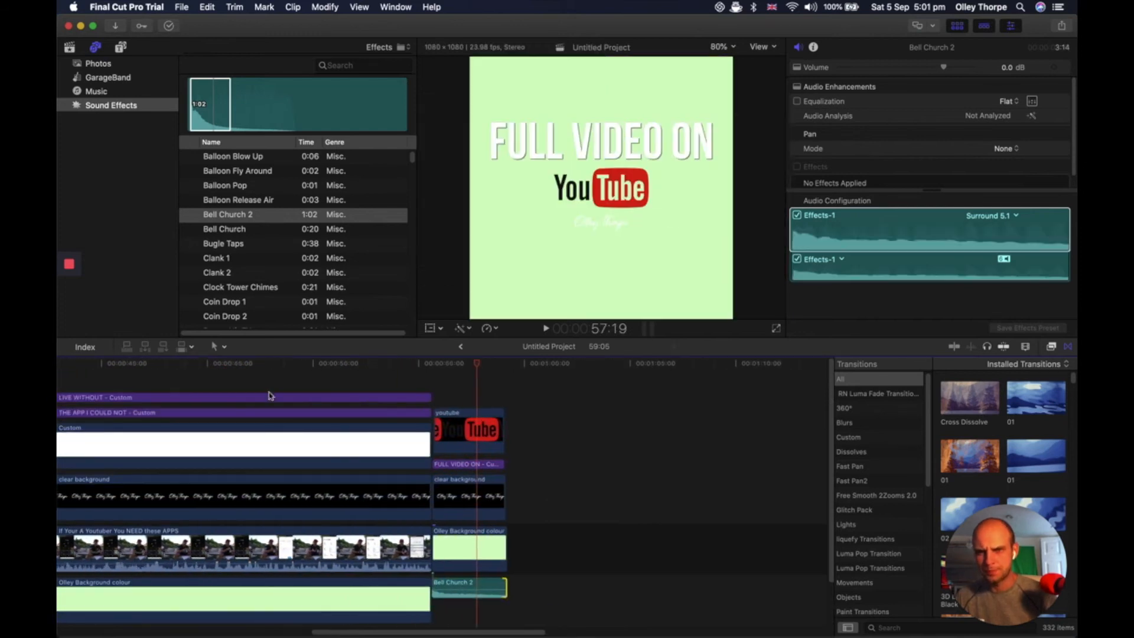
- Play a few seconds of the main video shortly before the end card, and return the playhead to the timeline's start
left_click(268, 378)
key("space")
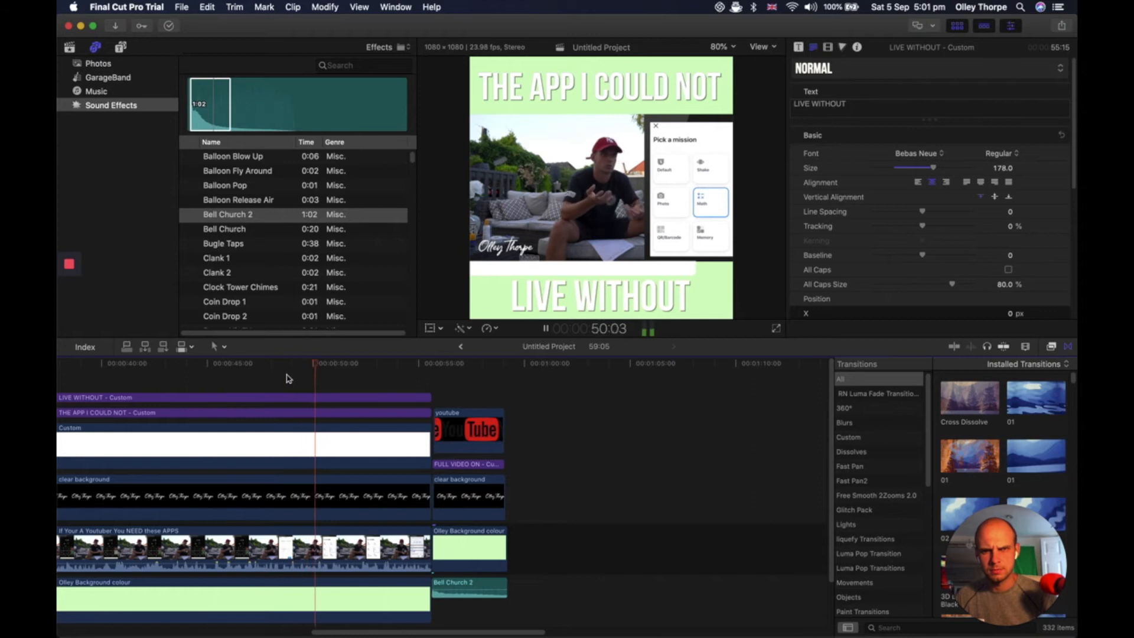
key("space")
scroll(289, 406, "left", 2)
scroll(289, 406, "left", 15)
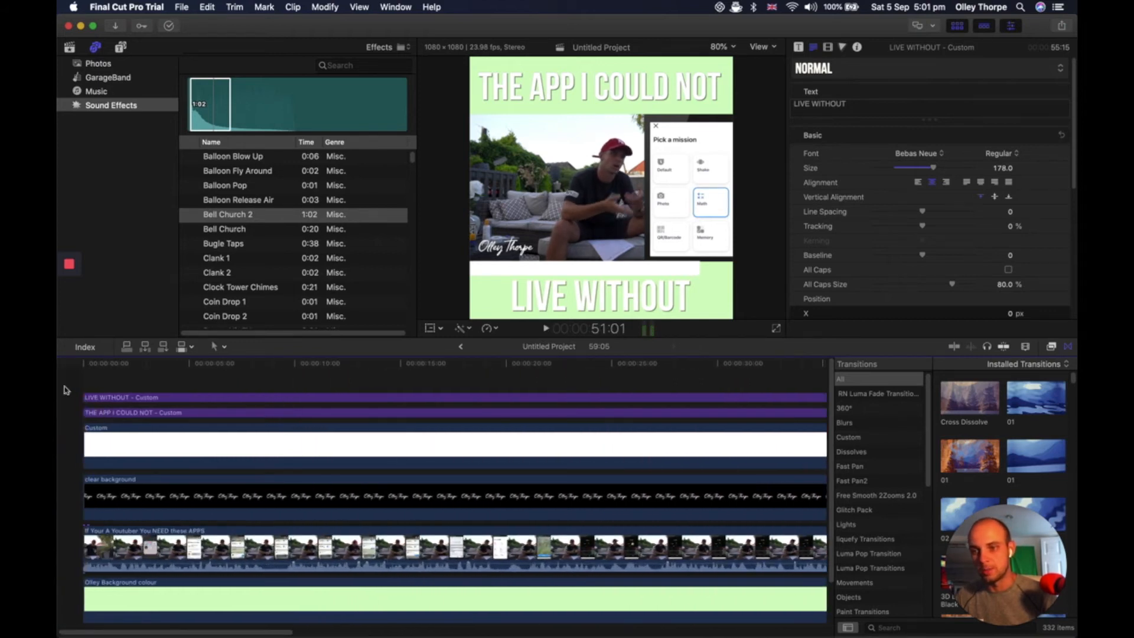
left_click(89, 394)
scroll(505, 456, "right", 15)
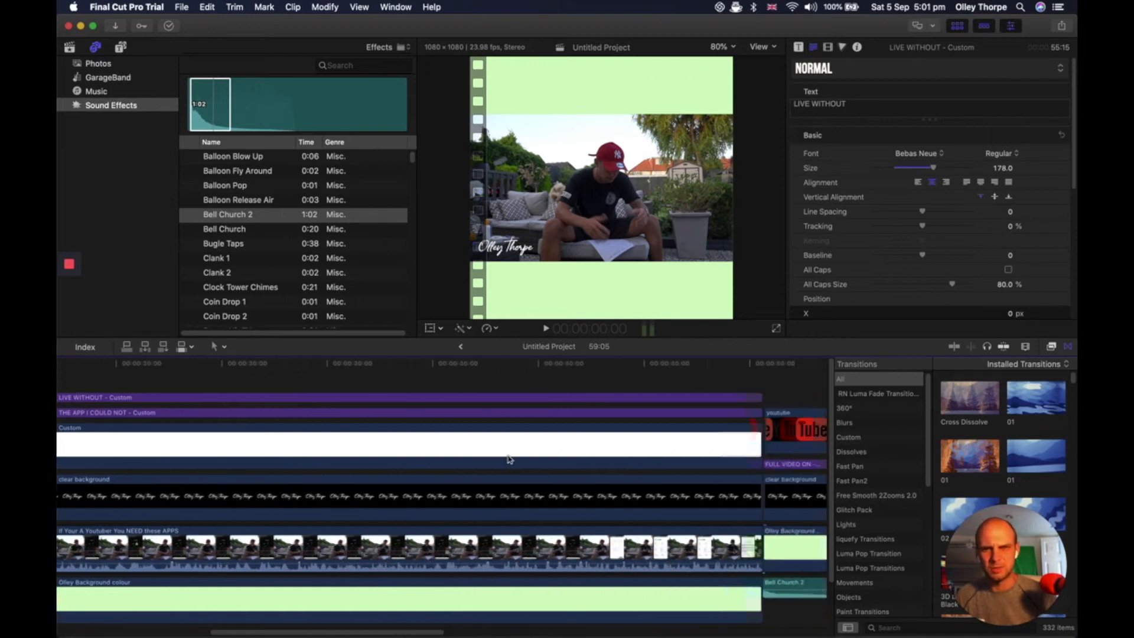
- Start a Master File export of the project and title it "Instagram"
left_click(1061, 27)
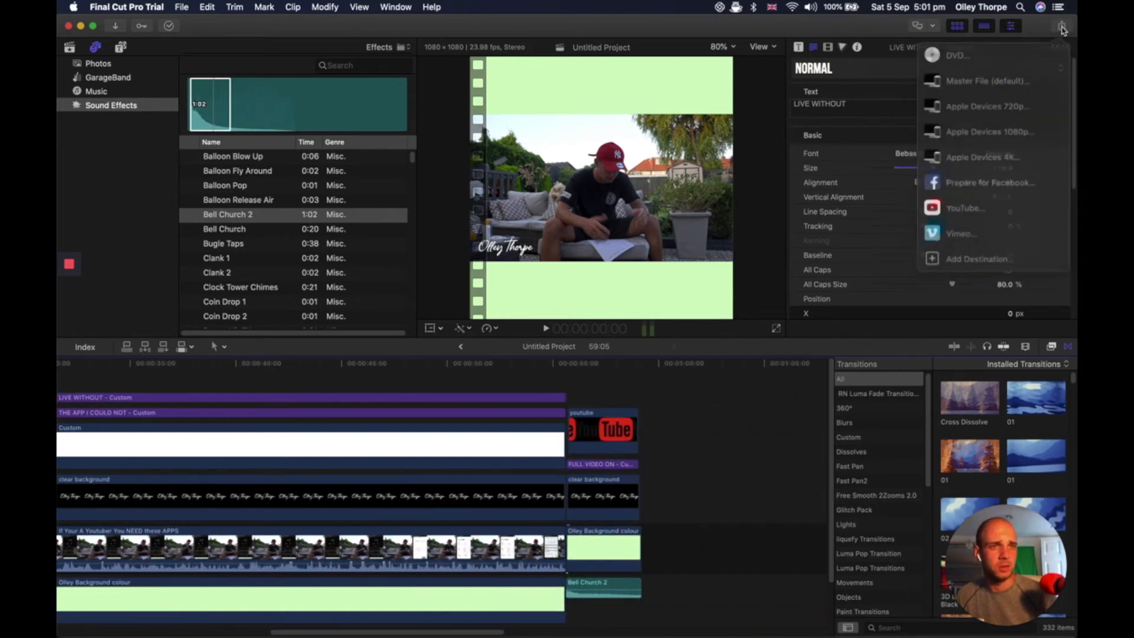
left_click(1018, 81)
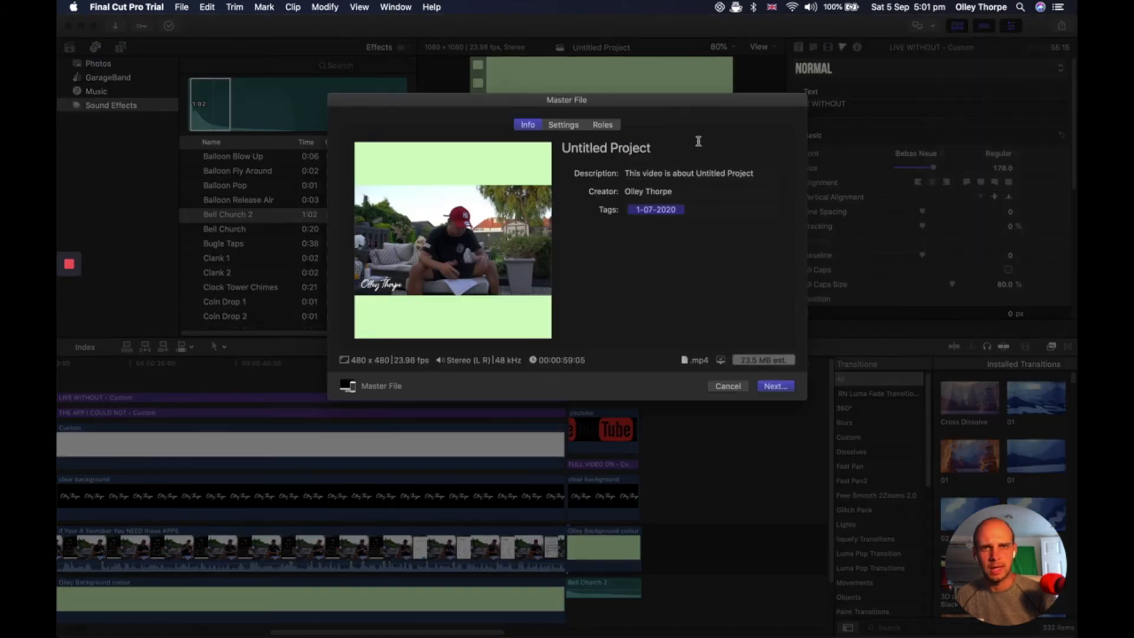
left_click_drag(696, 142, 510, 139)
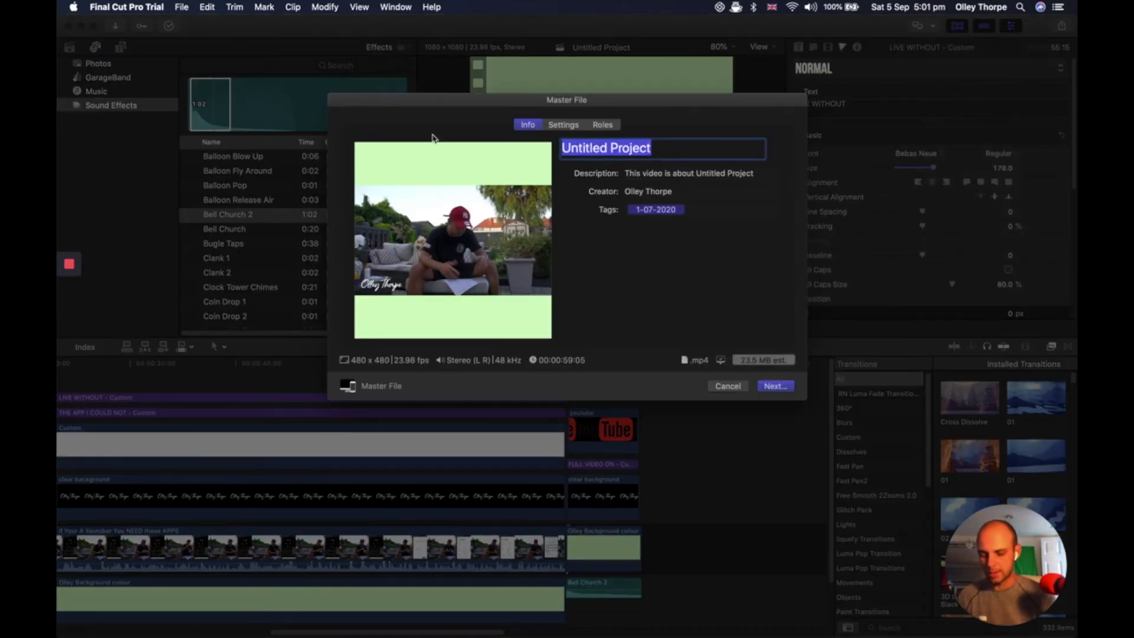
key("BackSpace")
type("Inbsta")
key("BackSpace")
key("BackSpace")
key("BackSpace")
key("BackSpace")
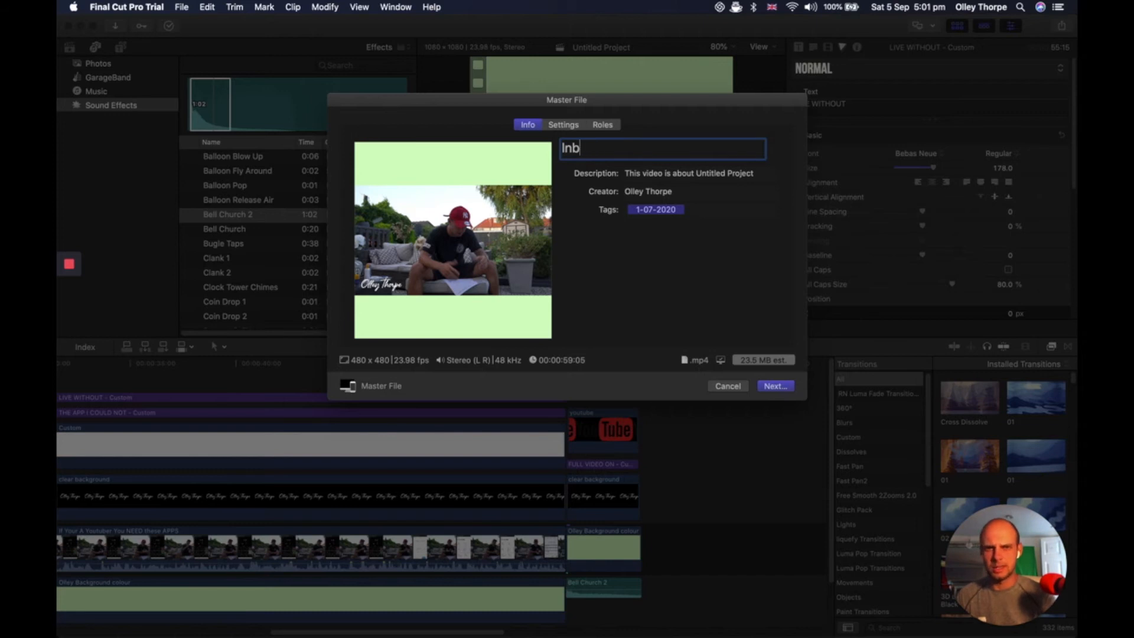
type("stagram")
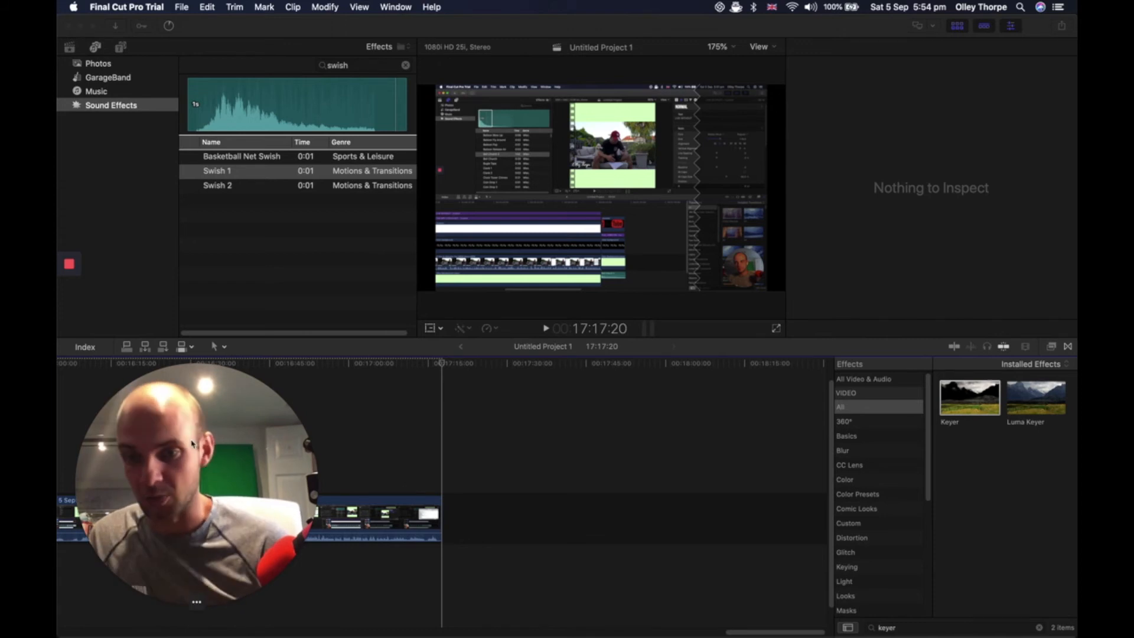
left_click(181, 603)
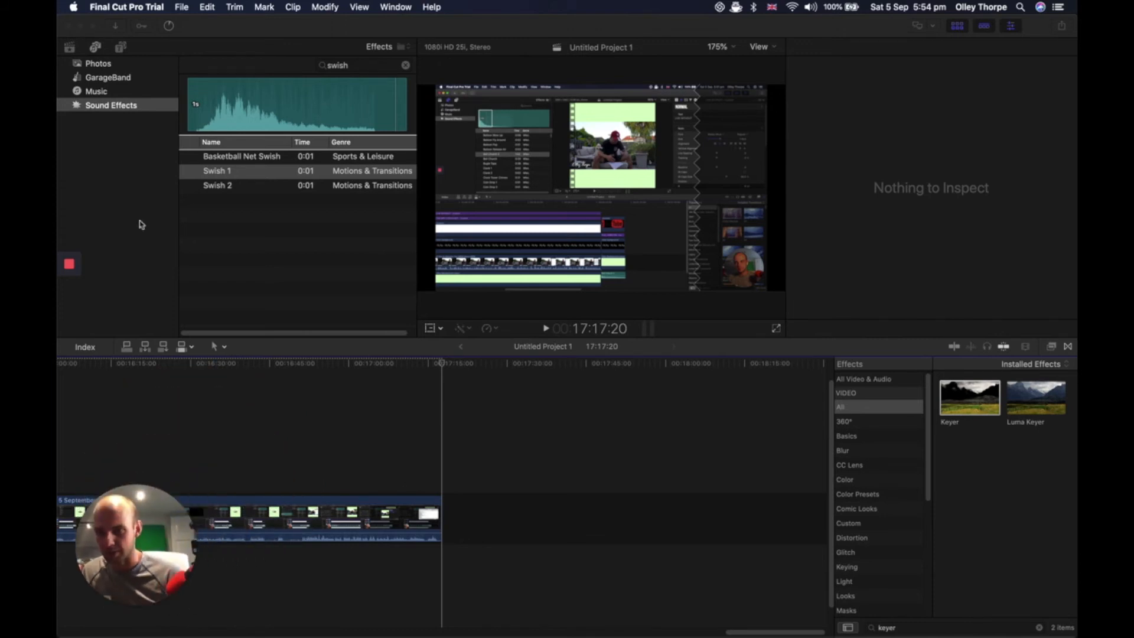
left_click(226, 28)
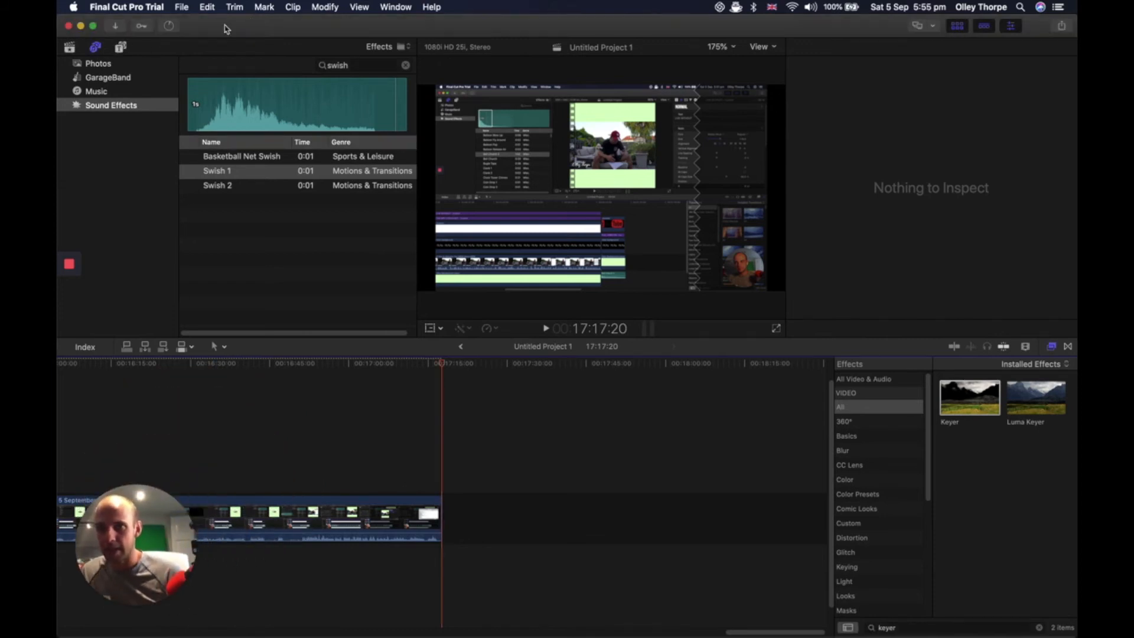
- Create a new project named "Podcast" with the proposed settings
left_click(184, 6)
mouse_move(193, 21)
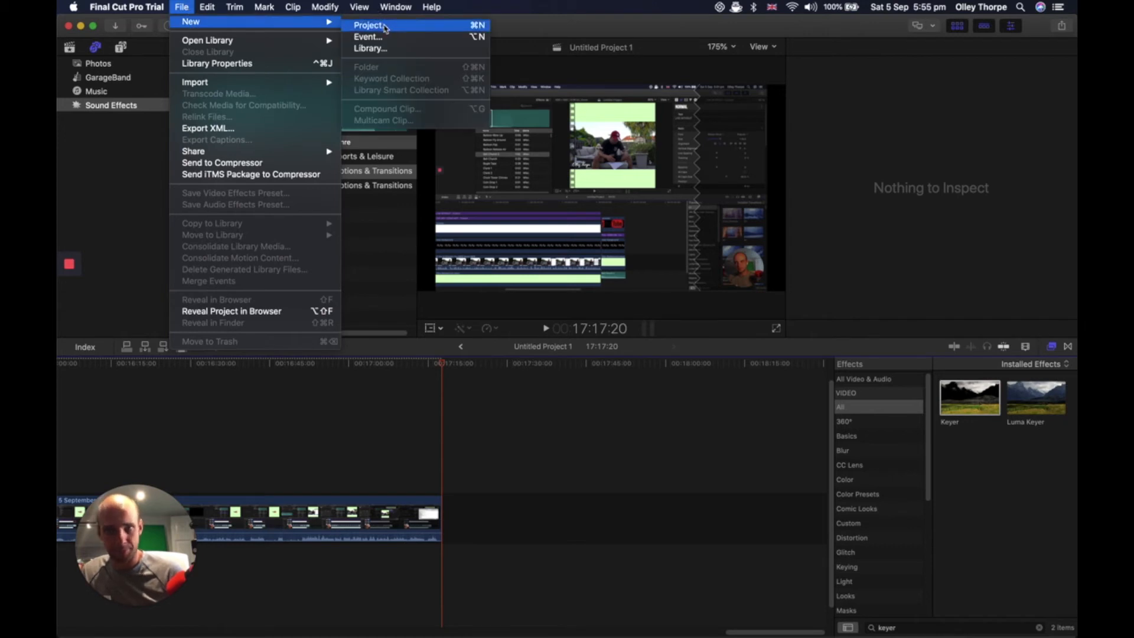
left_click(384, 26)
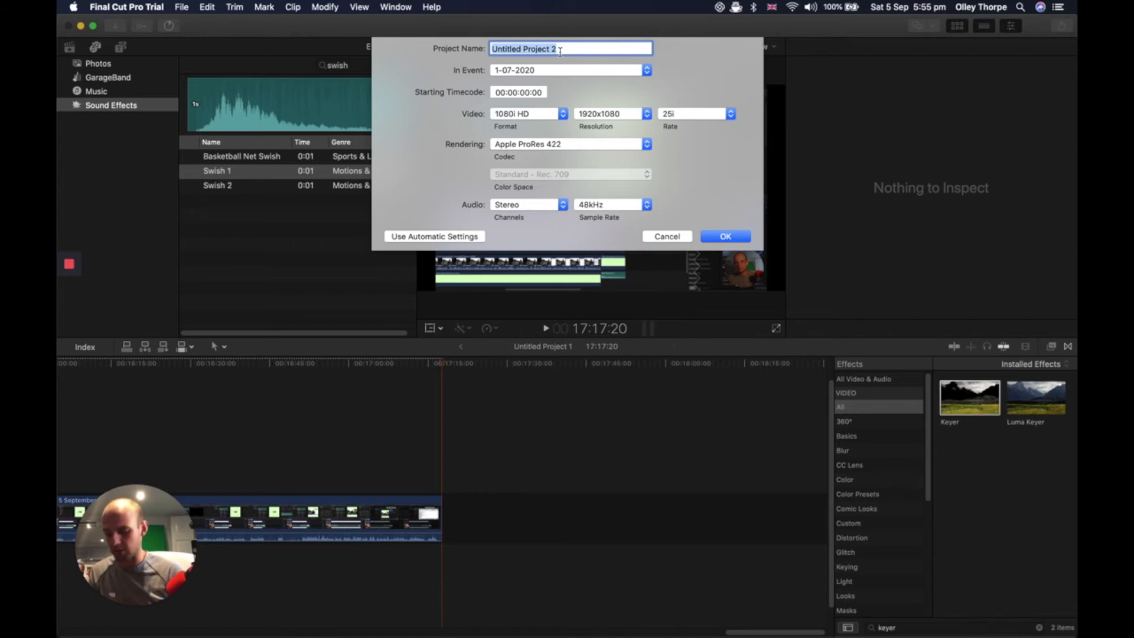
type("Podca")
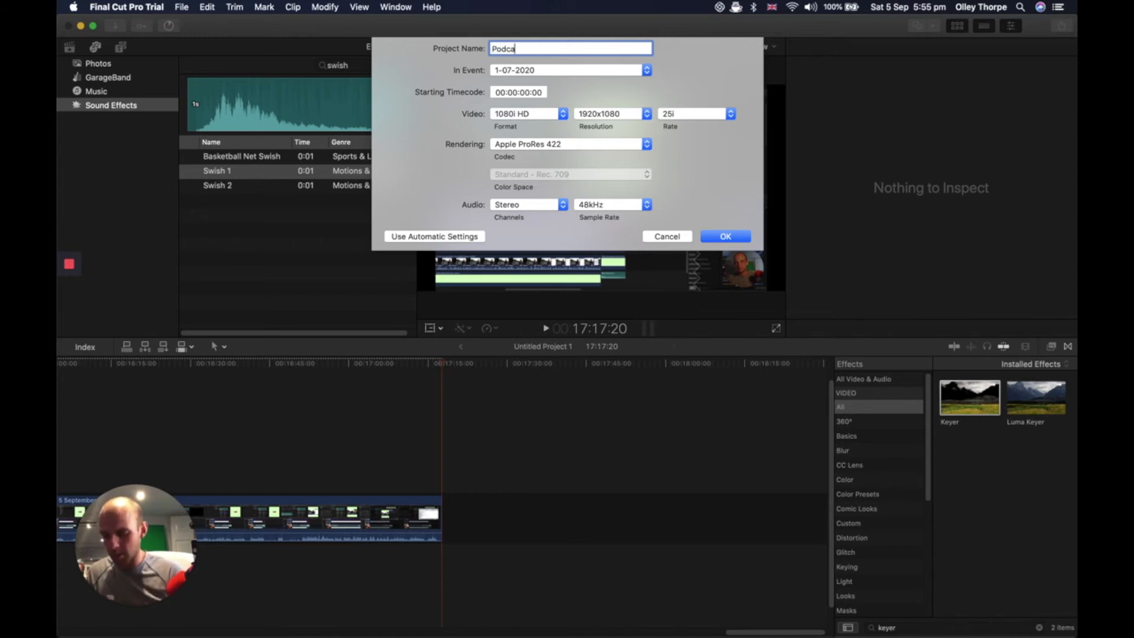
type("st")
key("Return")
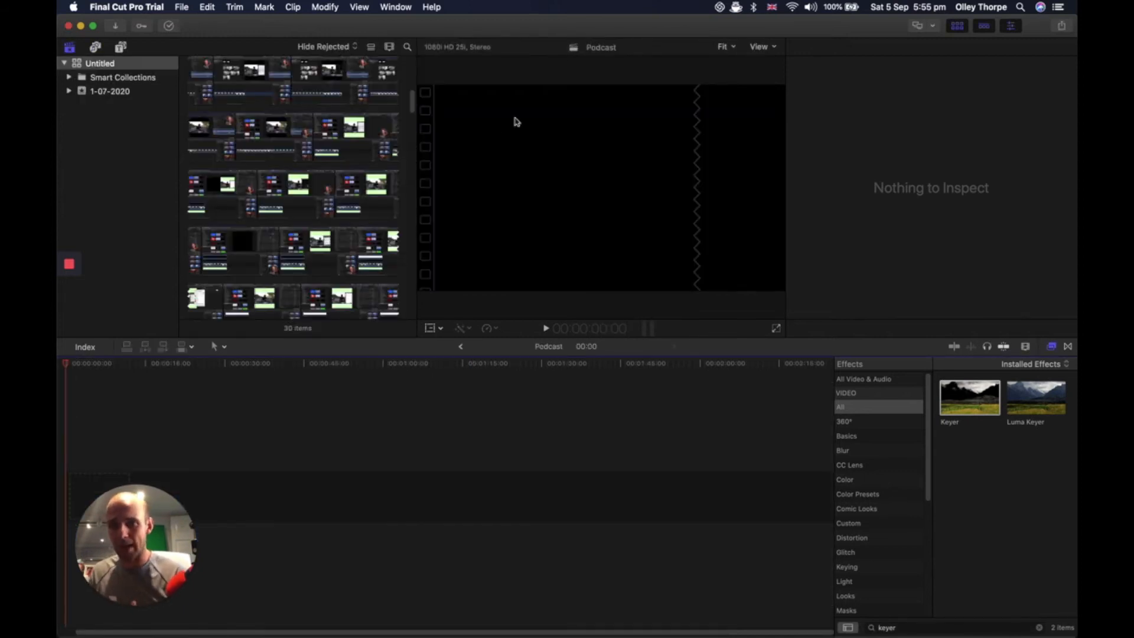
- From Finder's Documents, open the Zoom folder's 2020-08-14 14.14.23 meeting recording and add zoom_0.mp4 to the Podcast timeline
key("super+Tab")
key("super+n")
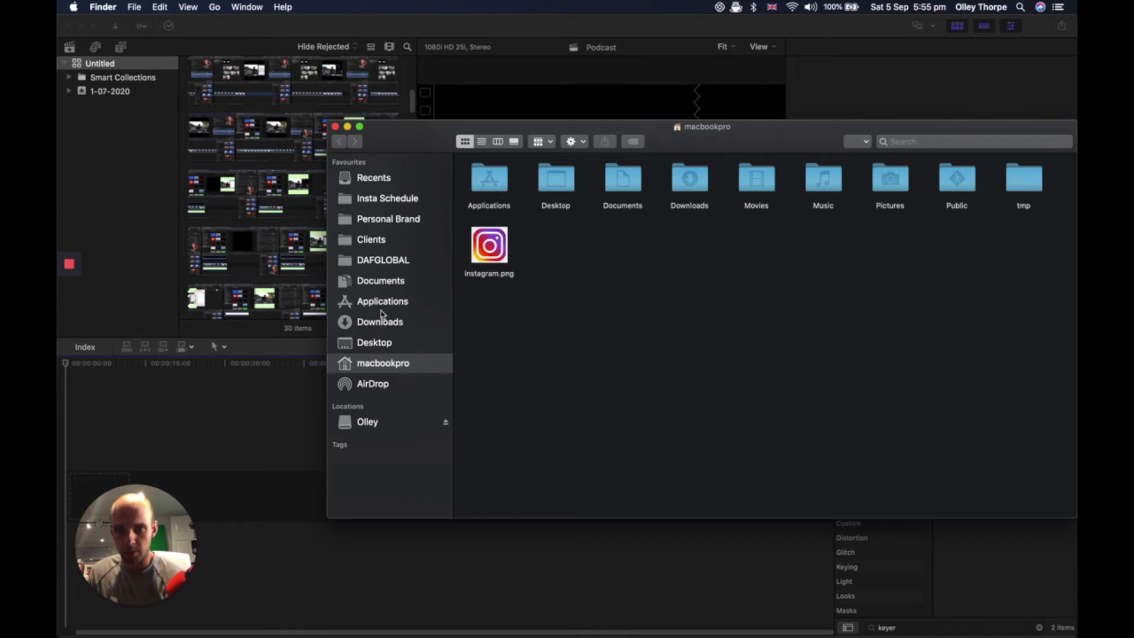
left_click(374, 283)
double_click(841, 254)
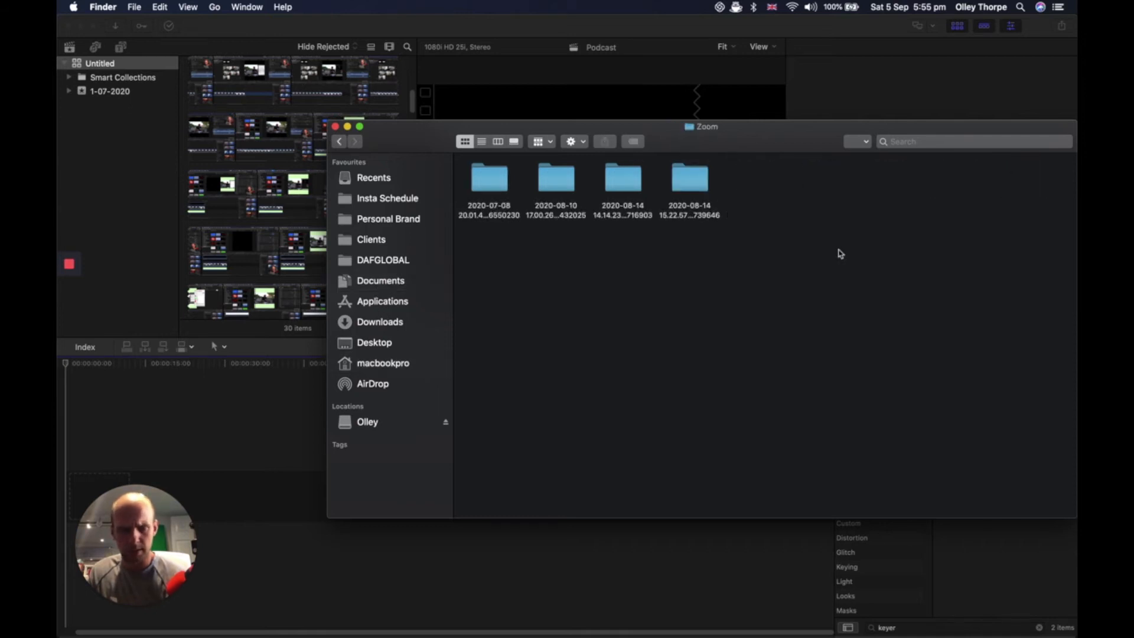
double_click(622, 186)
left_click_drag(618, 188, 97, 452)
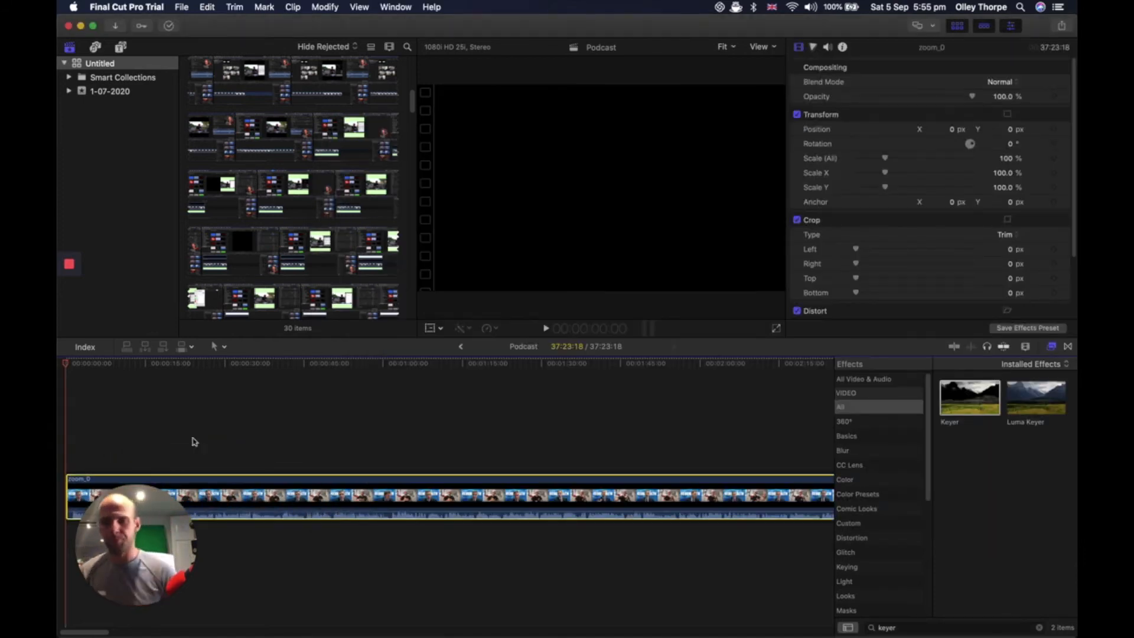
mouse_move(111, 603)
left_click_drag(133, 549, 1003, 92)
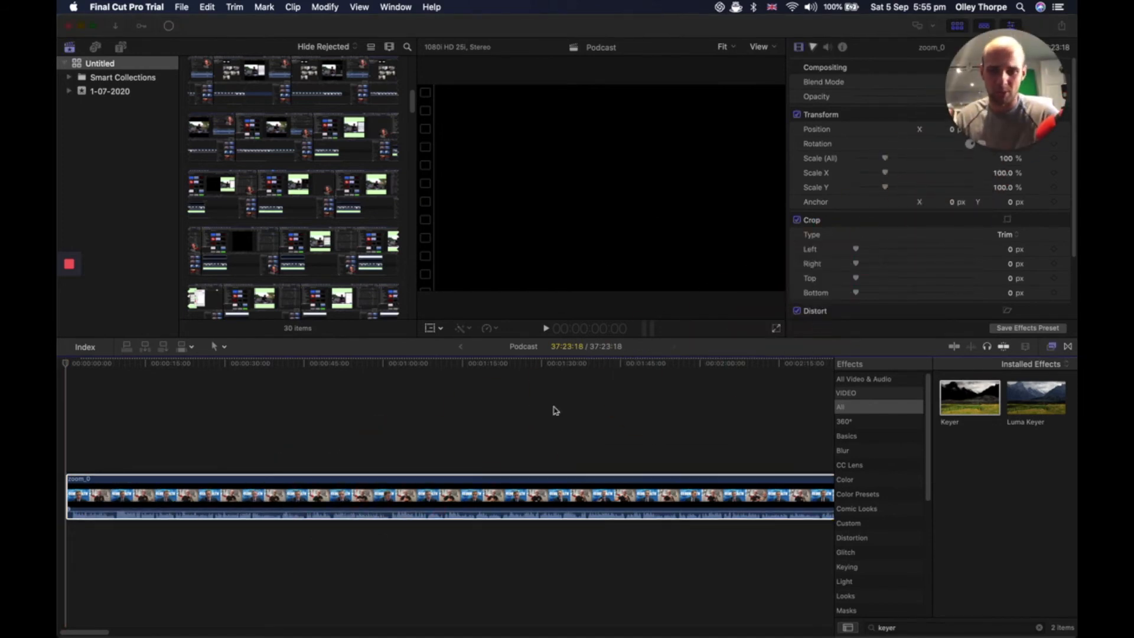
- Split the zoom_0 clip at 1:28:21 and delete everything after the cut
left_click(550, 432)
left_click(534, 456)
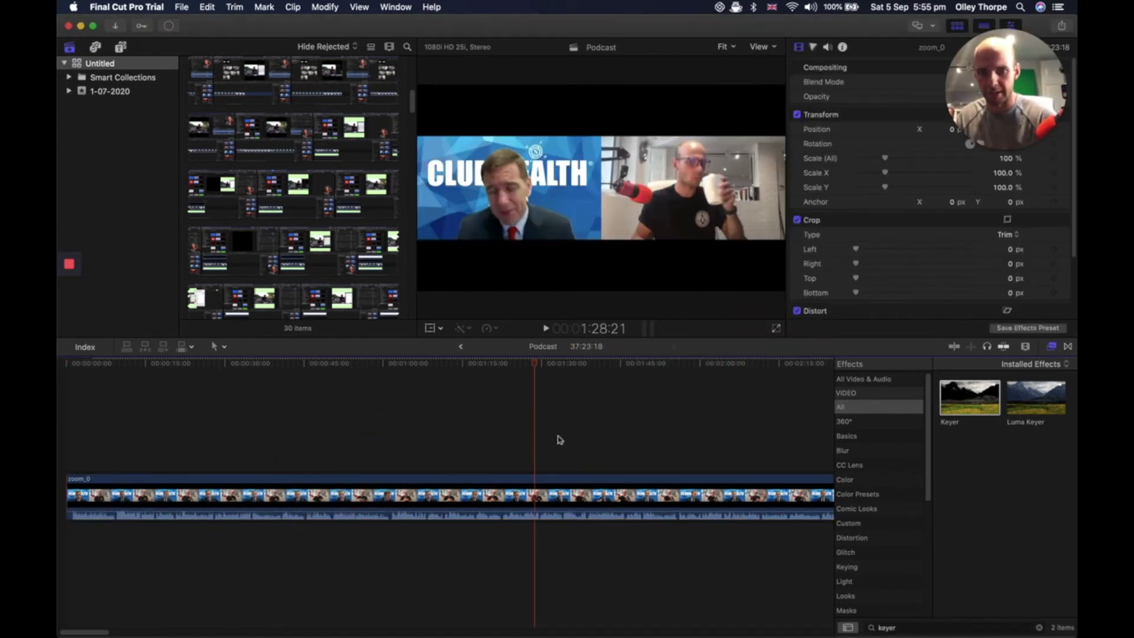
left_click(537, 496)
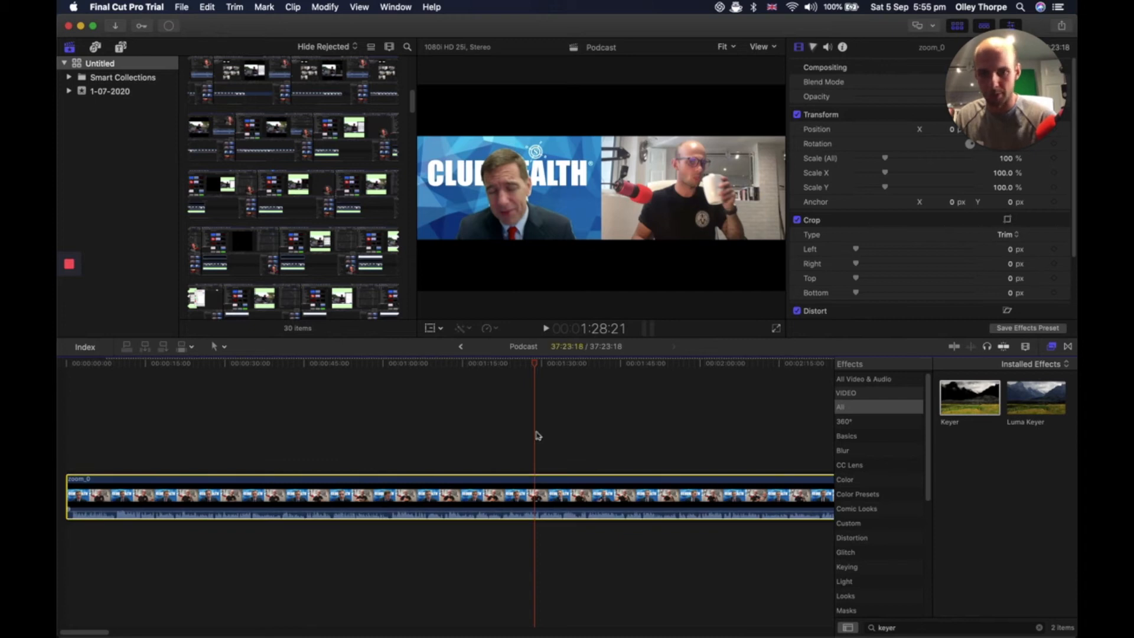
key("super+b")
left_click(602, 510)
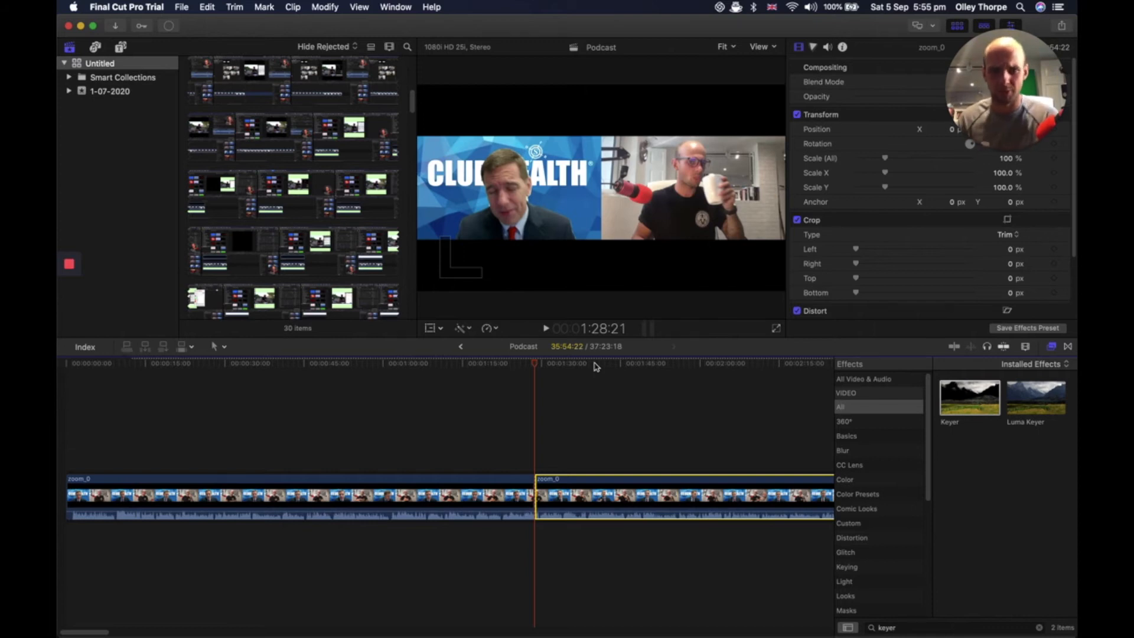
key("Delete")
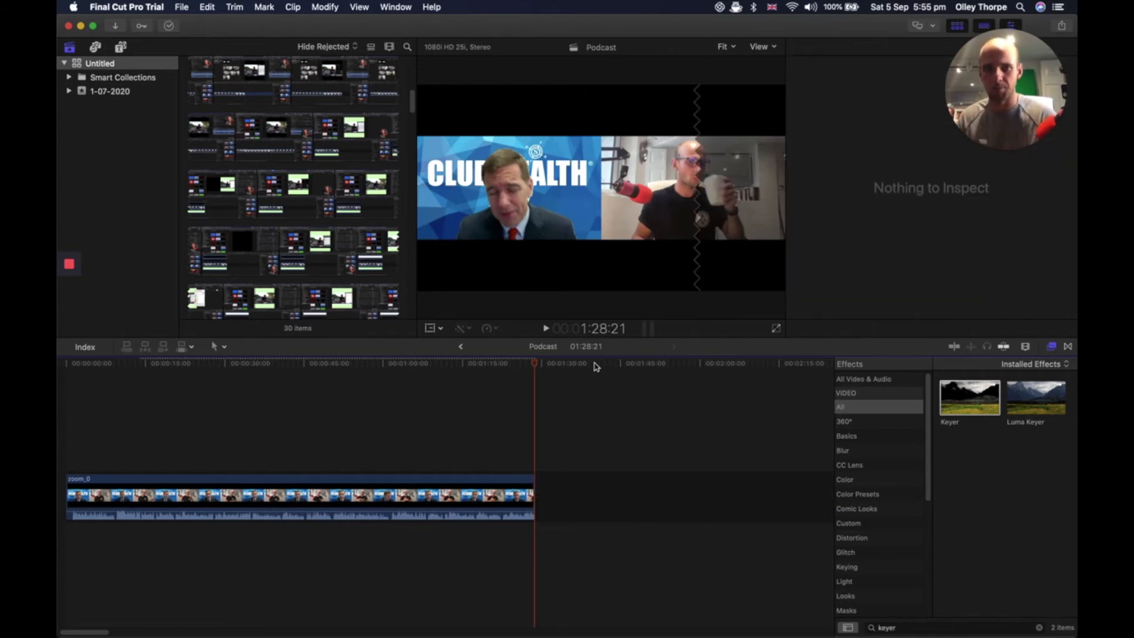
- Split the zoom_0 clip at about 23 seconds and delete the part before the cut
left_click(407, 403)
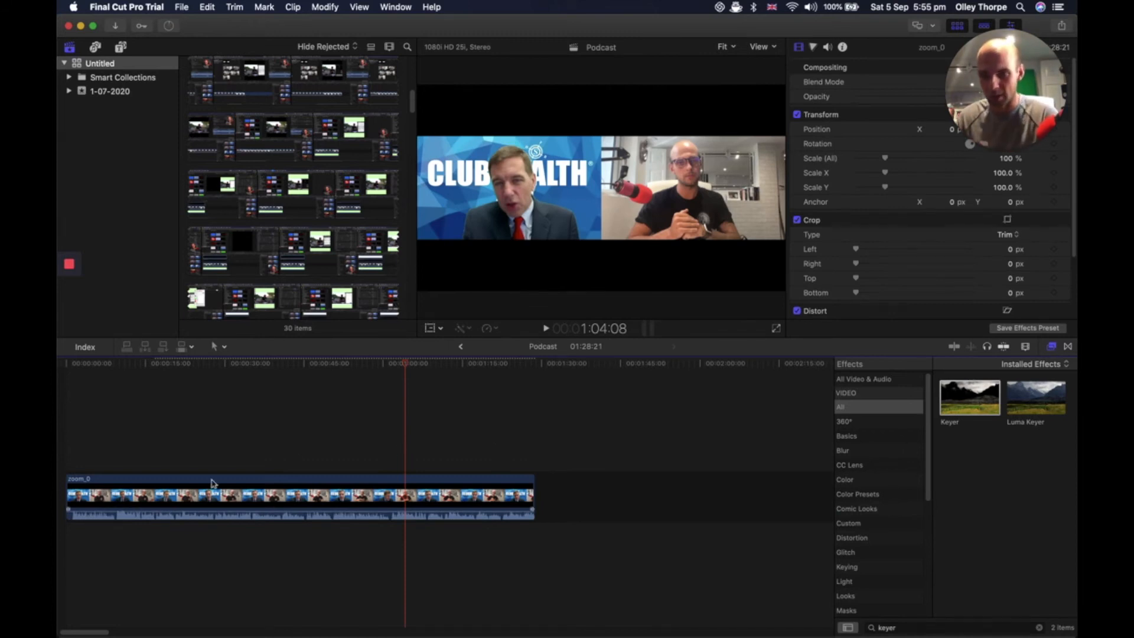
left_click(188, 443)
key("super+b")
left_click(177, 480)
key("Delete")
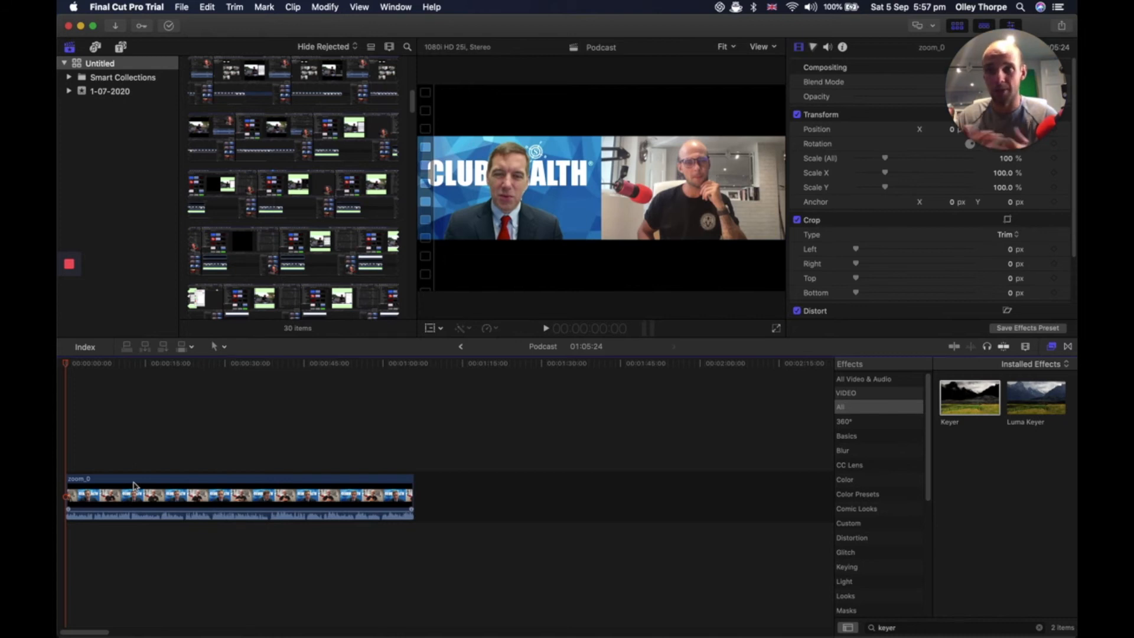
- Add the light green background colour image from the Personal Brand folder beneath the start of the zoom_0 clip
mouse_move(319, 609)
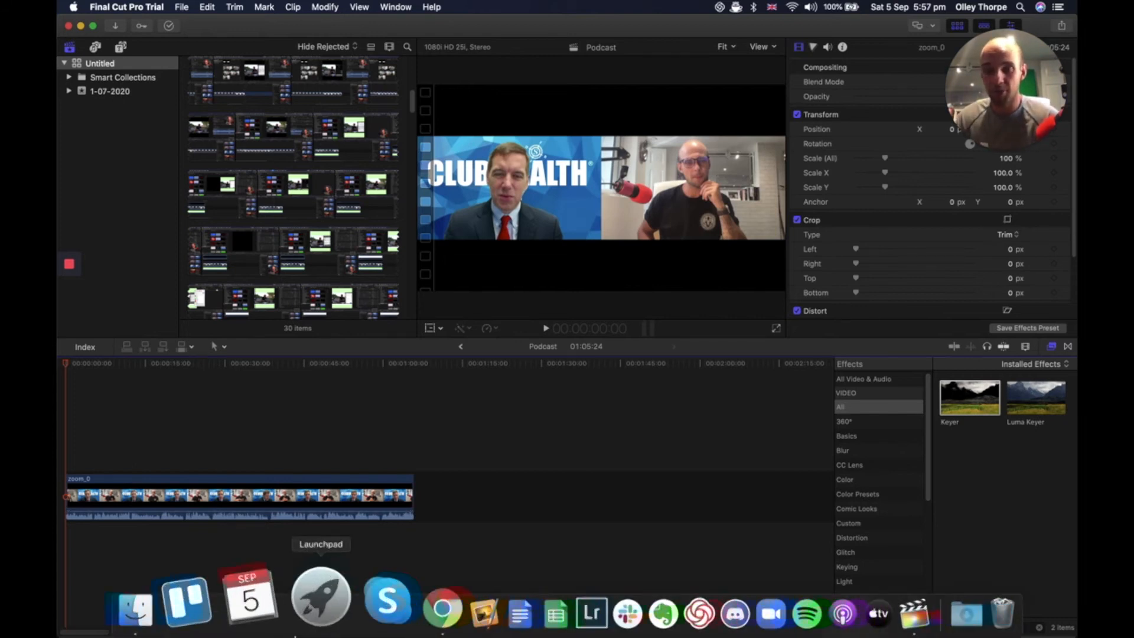
left_click(201, 601)
left_click(504, 270)
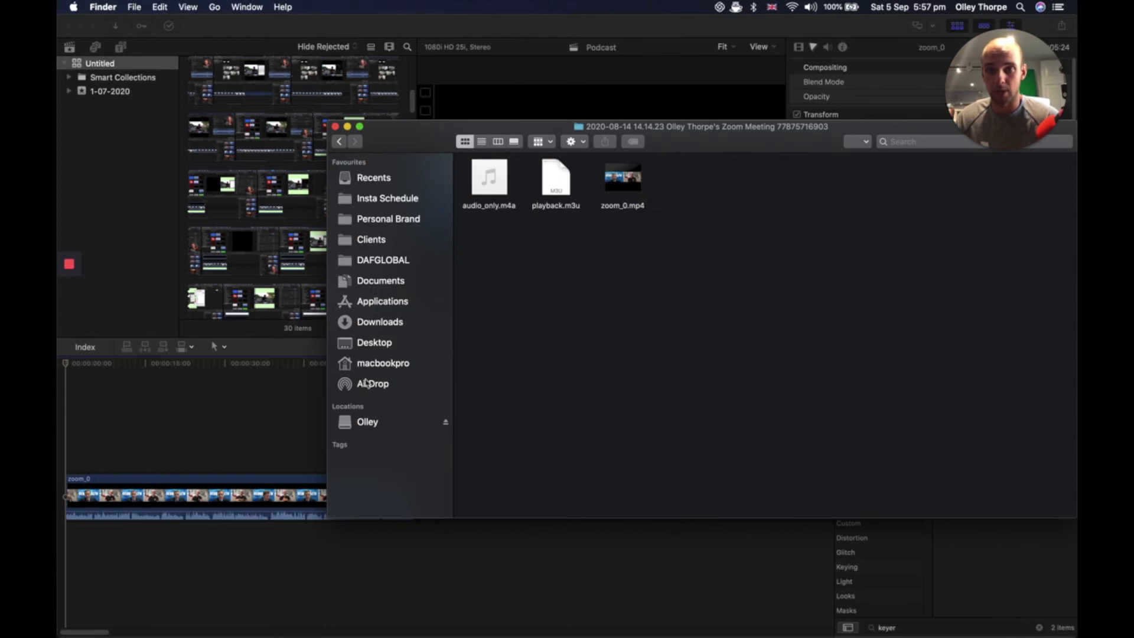
left_click(366, 224)
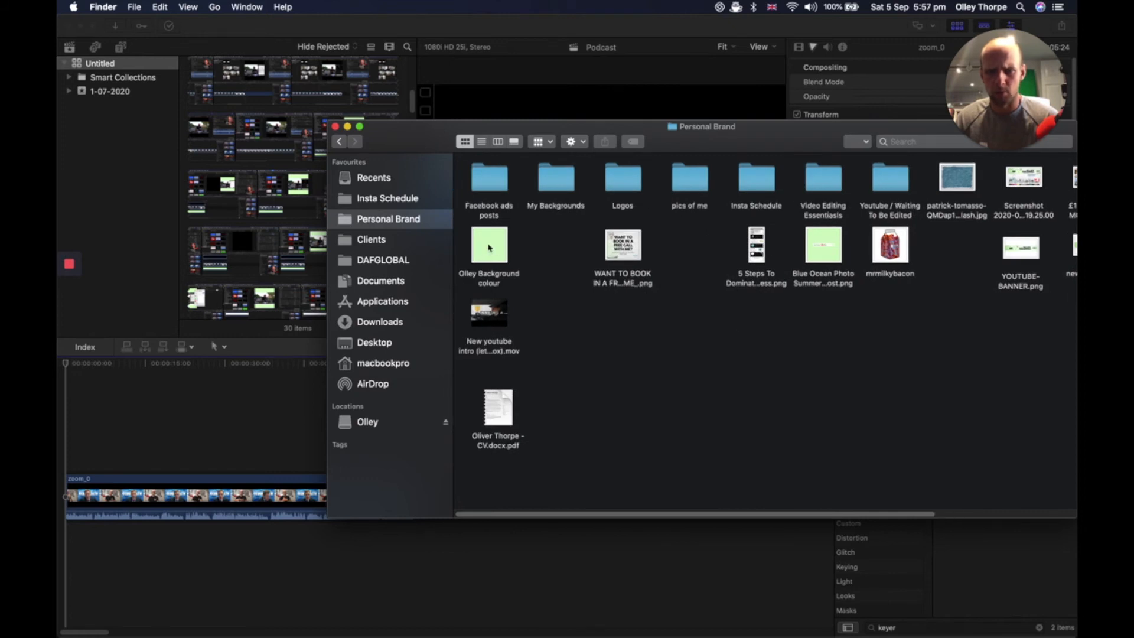
left_click(489, 248)
key("space")
key("space")
left_click_drag(489, 248, 71, 546)
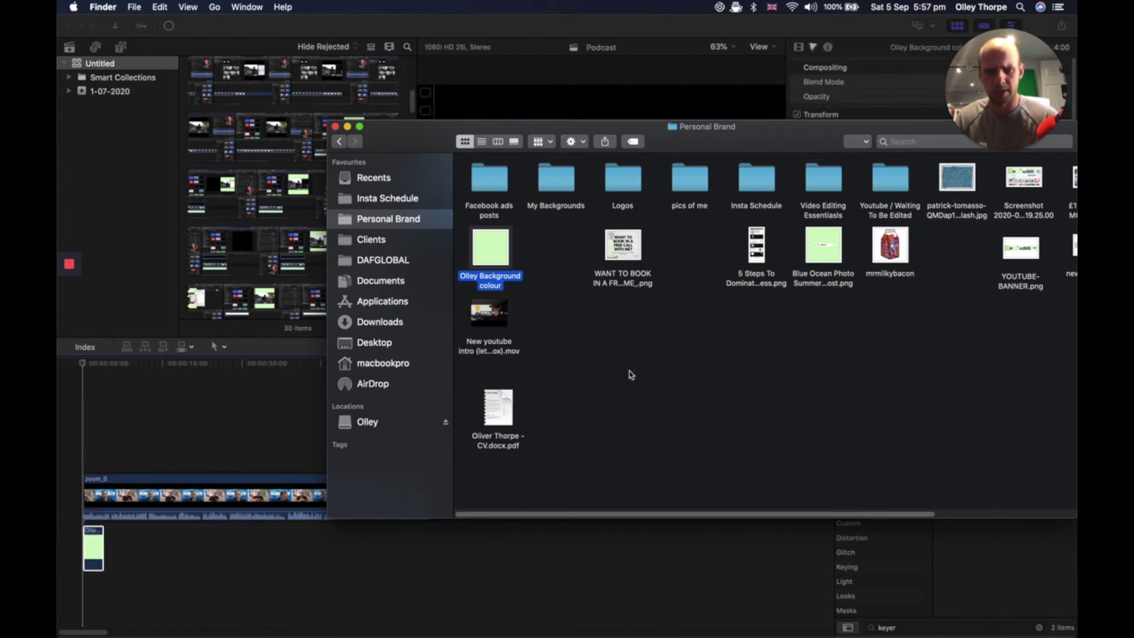
- Place the YouTube channel screenshot from the Personal Brand folder between zoom_0 and the green background, and extend it to about 19 seconds
left_click(1042, 172)
key("space")
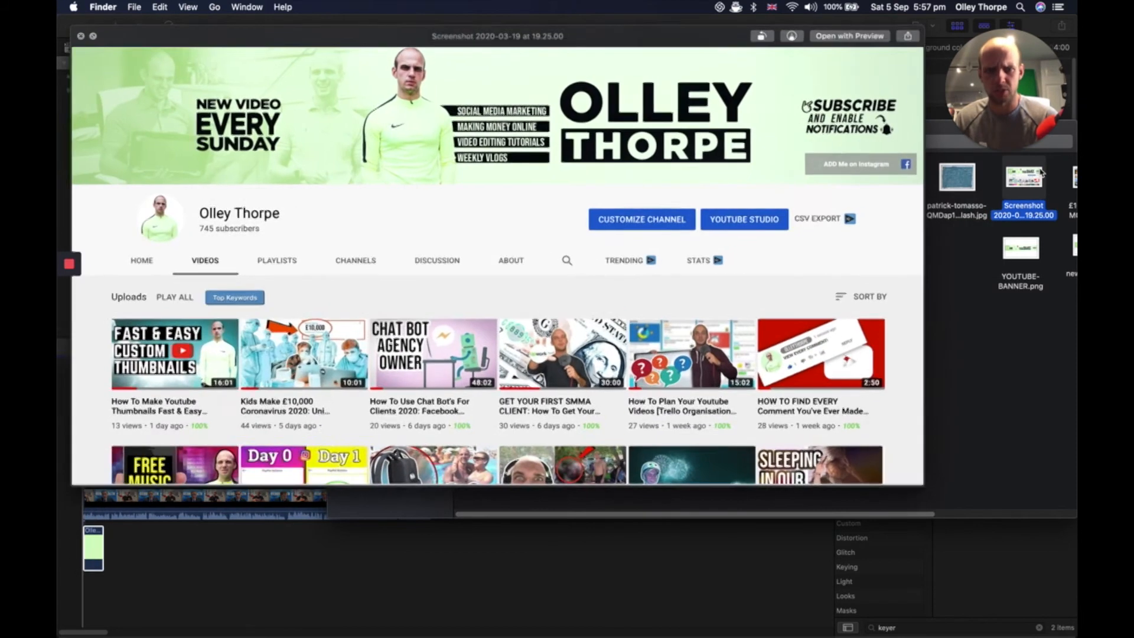
key("space")
left_click_drag(1012, 184, 72, 539)
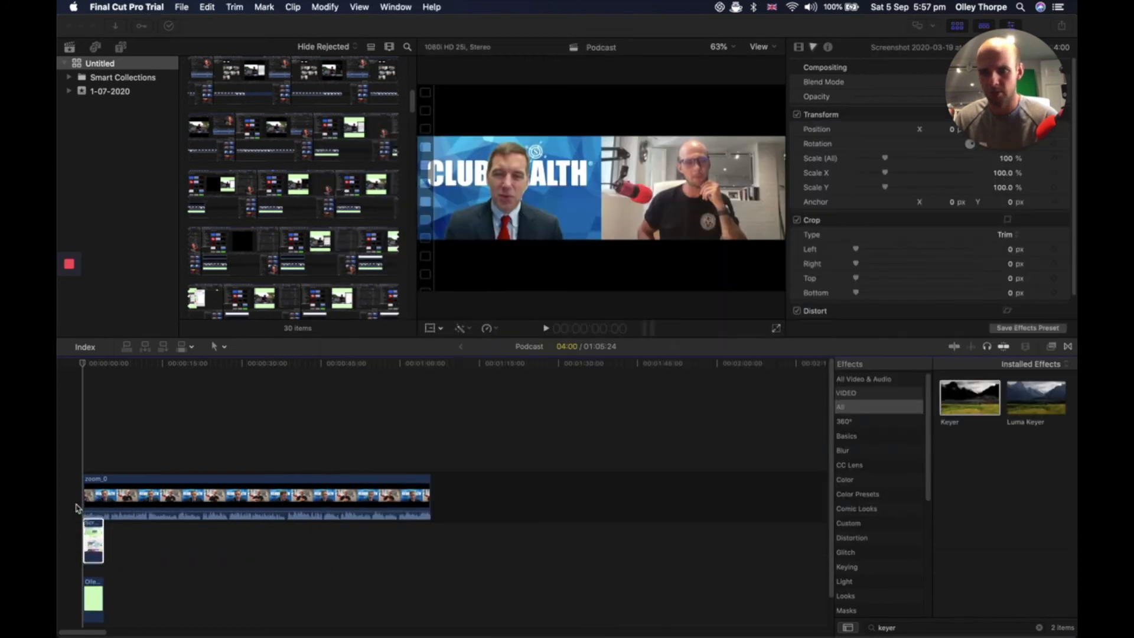
key("space")
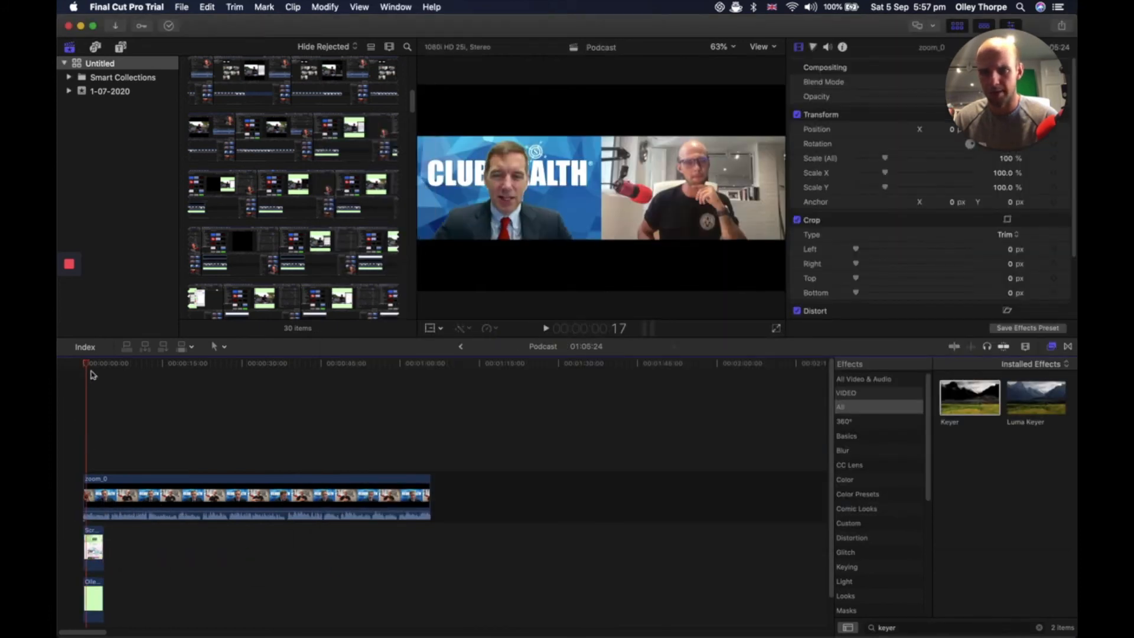
left_click(98, 550)
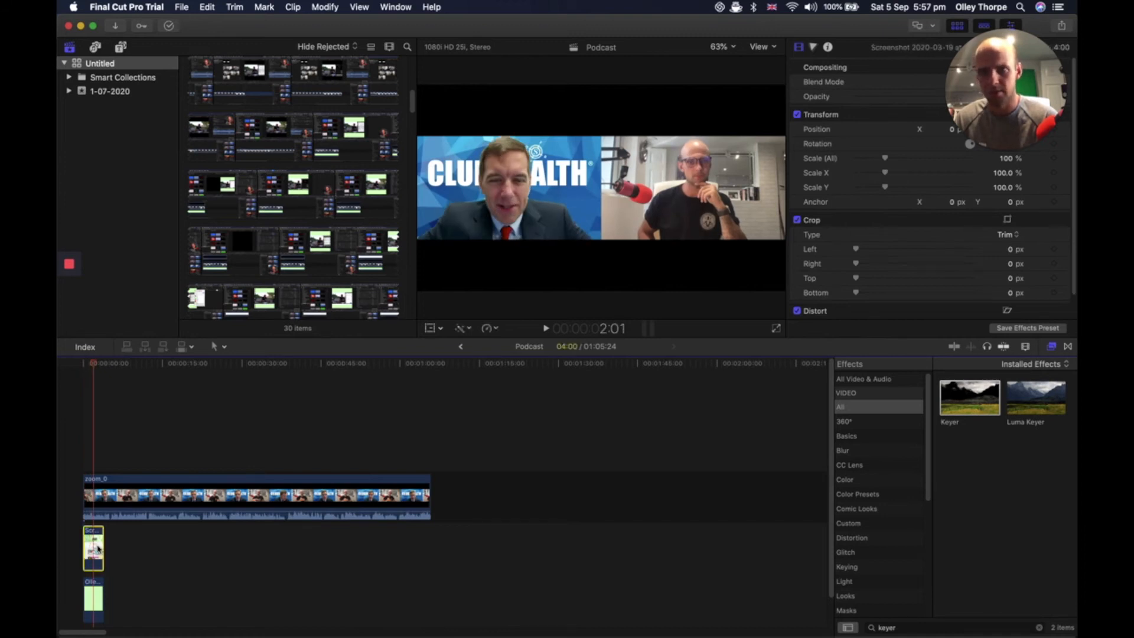
left_click_drag(103, 538, 180, 538)
left_click(133, 454)
left_click(113, 542)
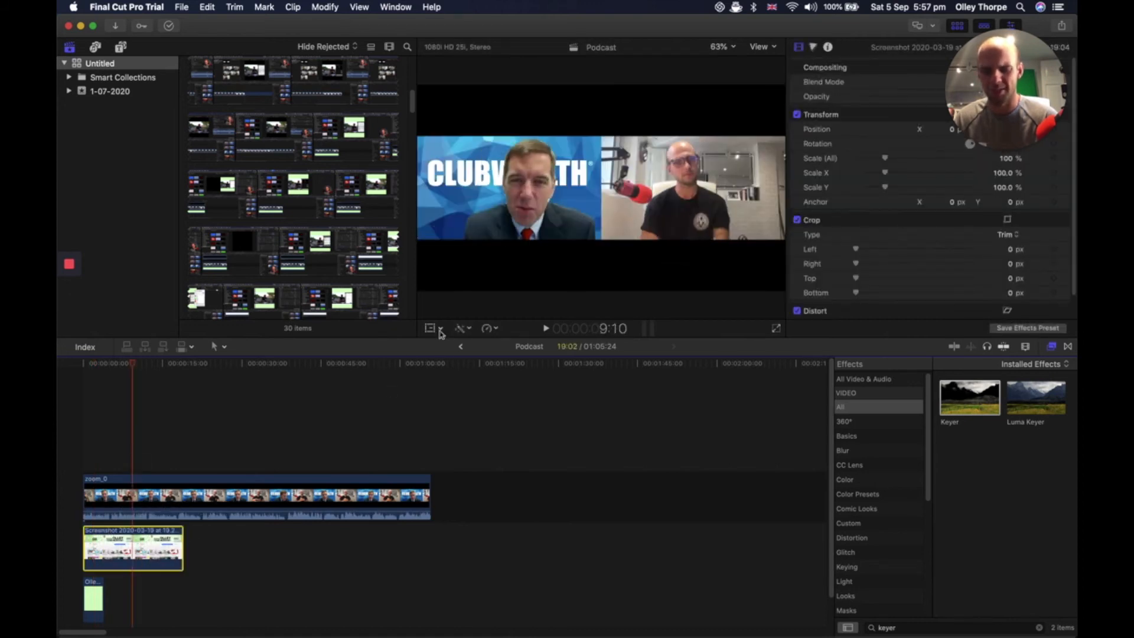
- Trim the black bars off the zoom_0 picture, cropping 182.1 px from its top and 170.1 px from its bottom
left_click(165, 500)
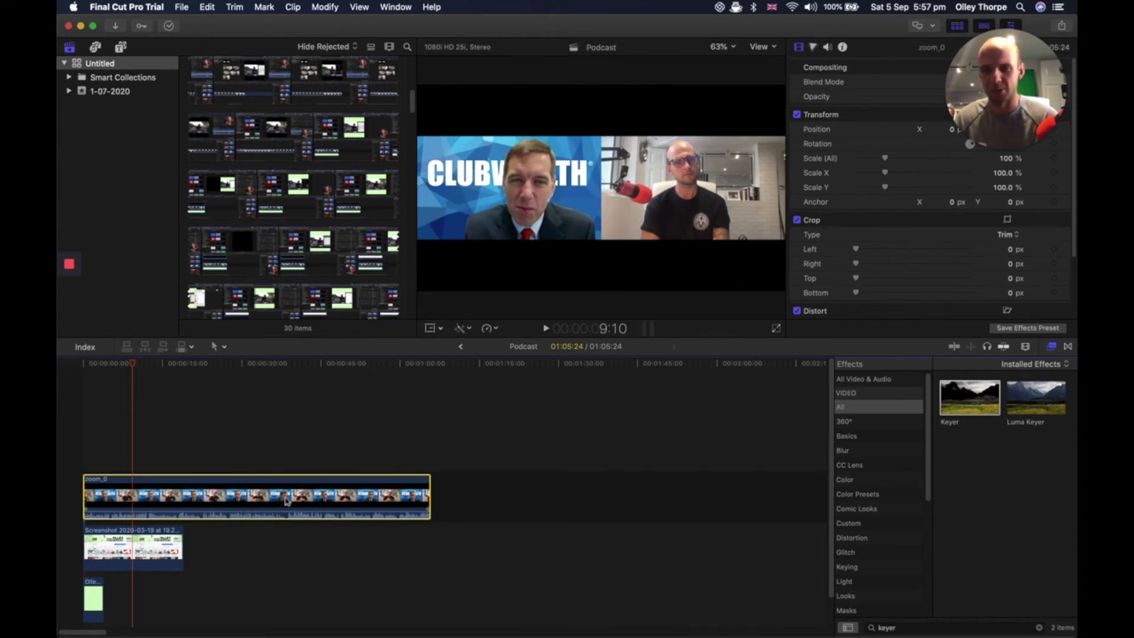
left_click(441, 329)
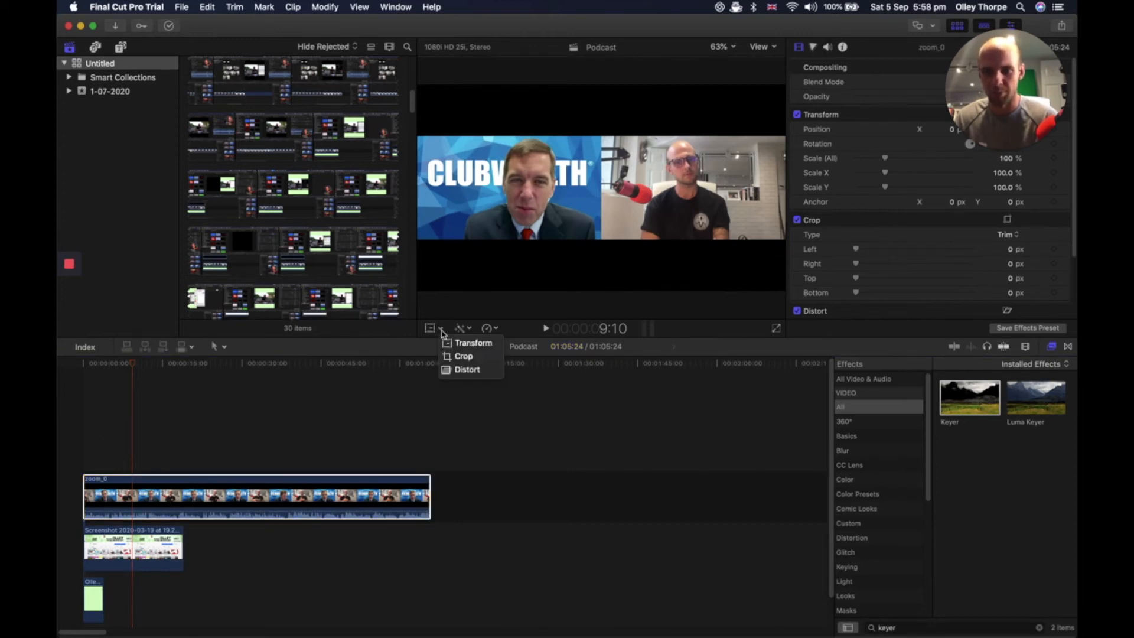
left_click(464, 356)
left_click_drag(600, 292, 585, 247)
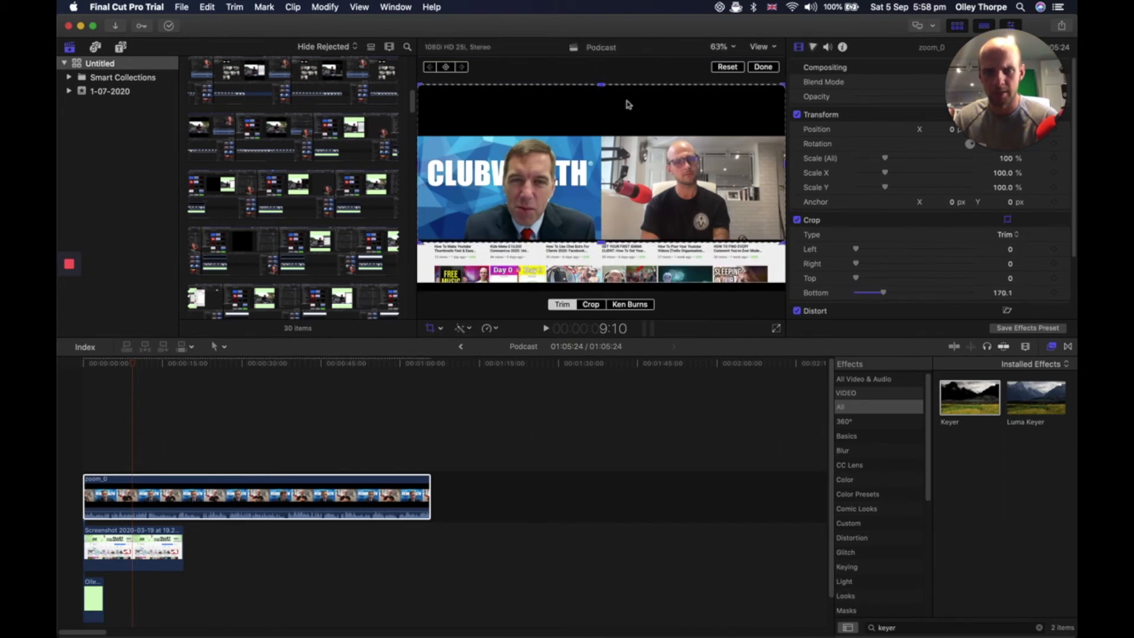
left_click_drag(602, 85, 602, 142)
left_click(763, 66)
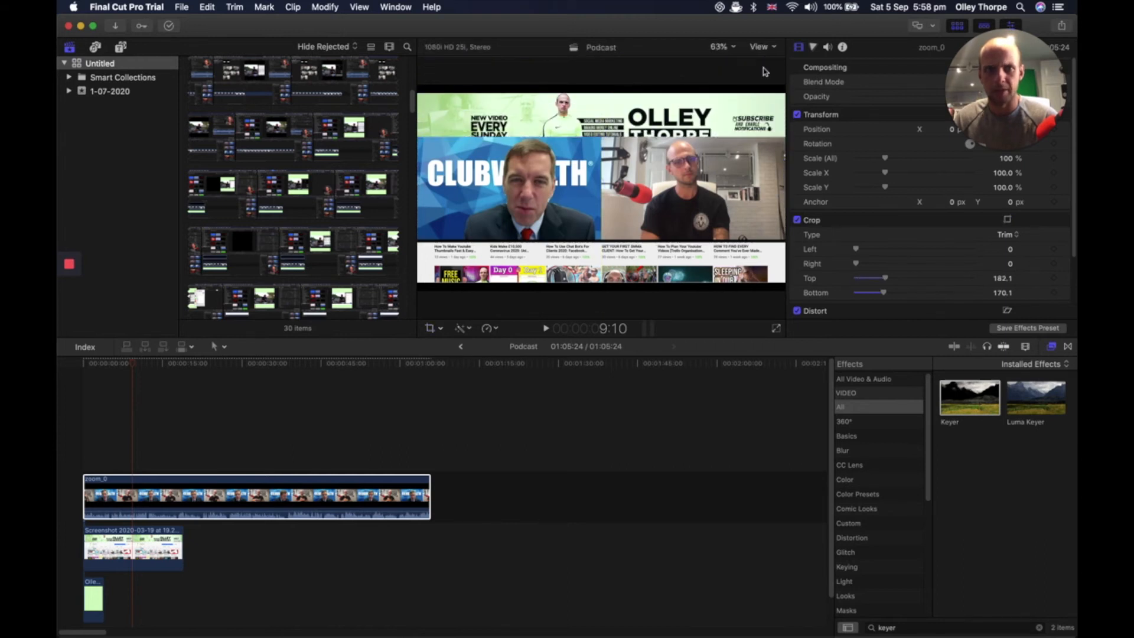
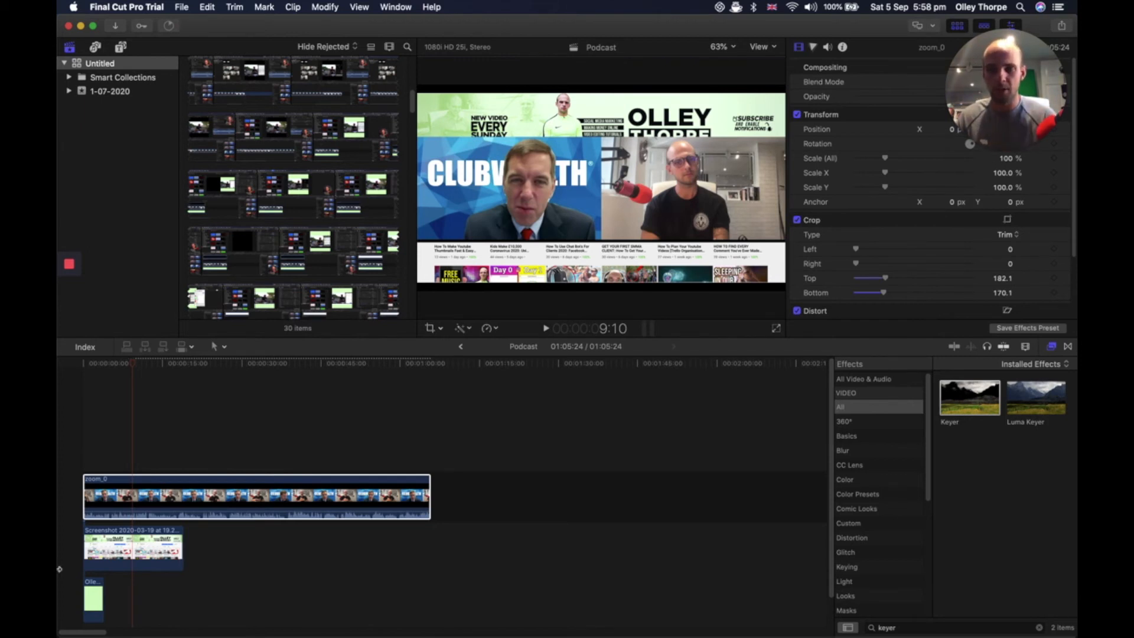
- Delete the YouTube channel screenshot from beneath the zoom_0 clip
left_click(124, 441)
left_click(125, 566)
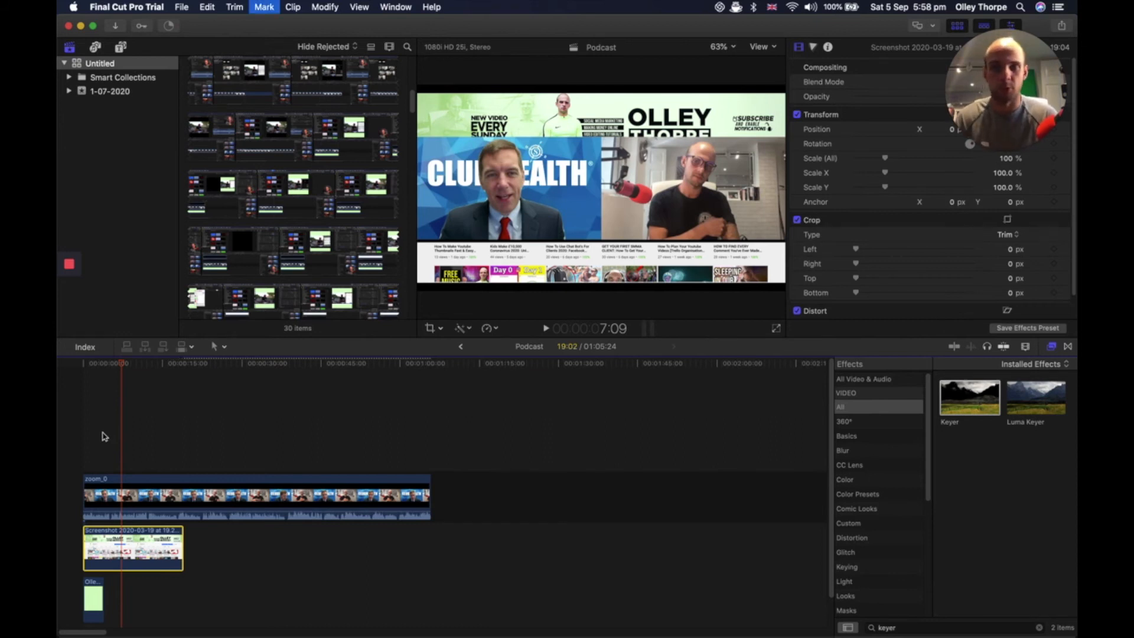
key("Delete")
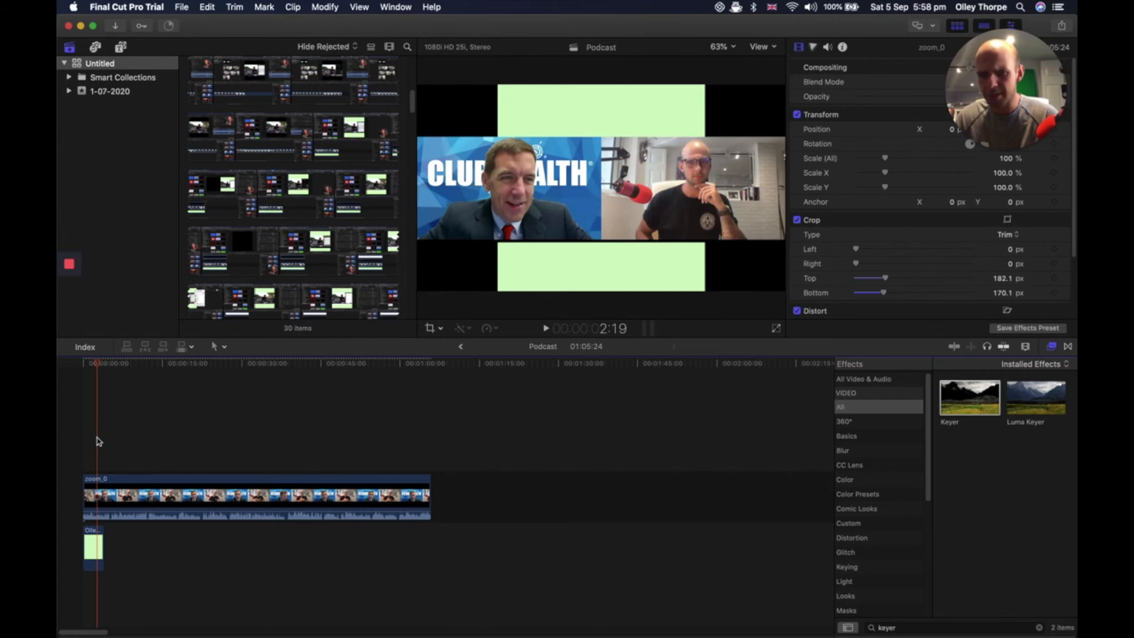
- Stretch the green background image horizontally to 283.74 % so that it fills the frame's full width
left_click(92, 540)
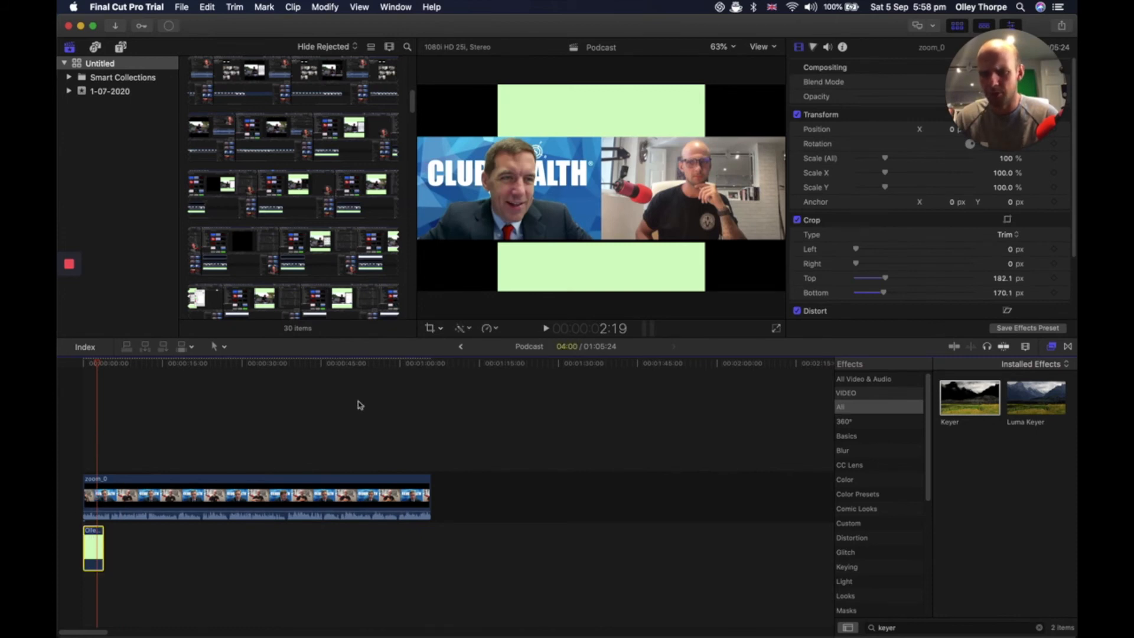
left_click(430, 328)
left_click(441, 329)
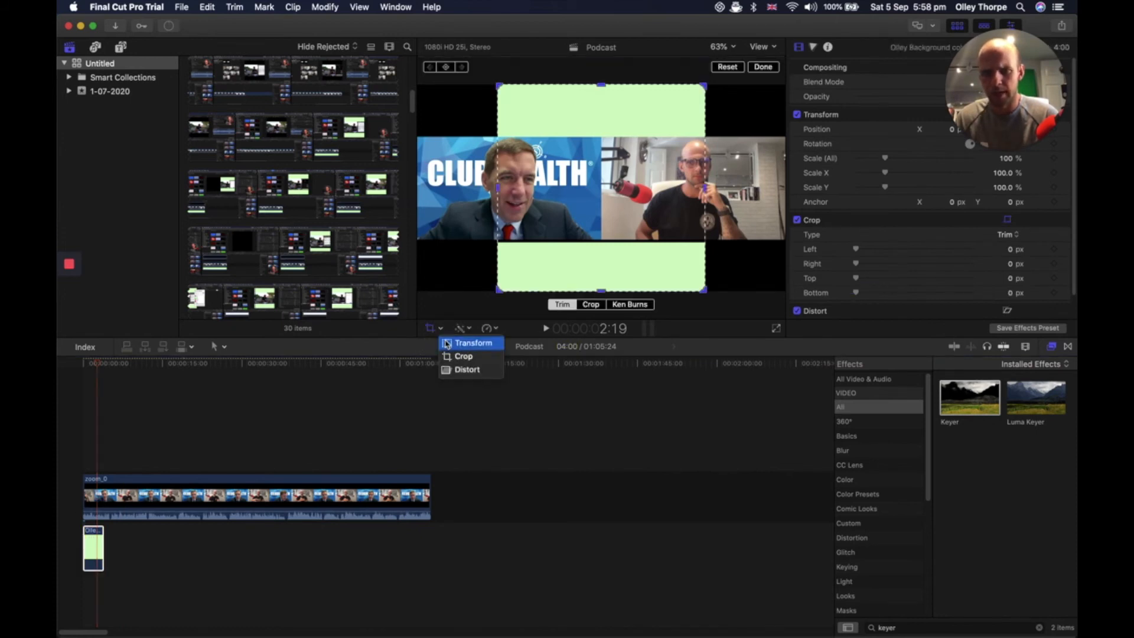
left_click(467, 343)
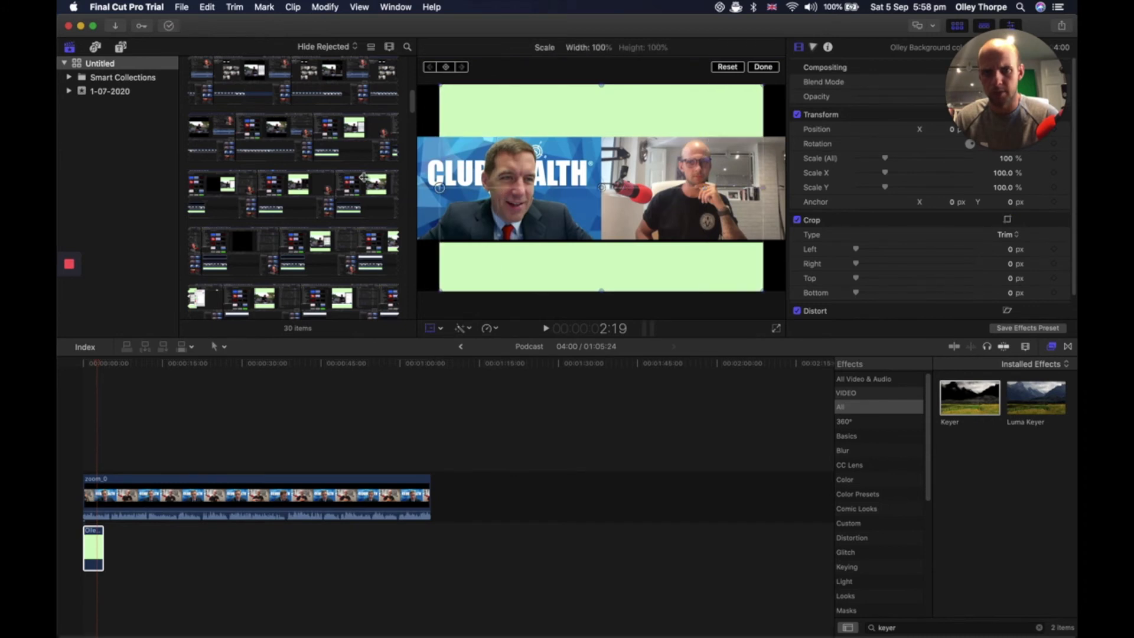
left_click_drag(440, 188, 145, 188)
left_click(753, 70)
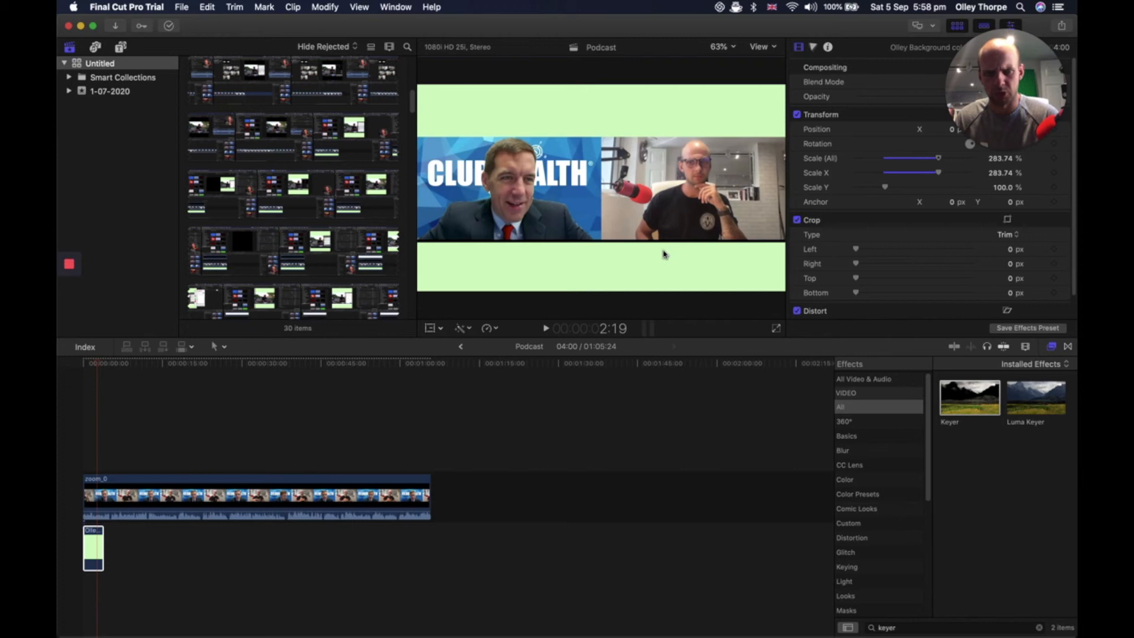
- Fine-tune the trim crop of the zoom_0 clip to 176.1 px at both its top and bottom edges
left_click(357, 499)
left_click(435, 330)
left_click(462, 357)
left_click_drag(600, 242, 597, 243)
left_click(762, 67)
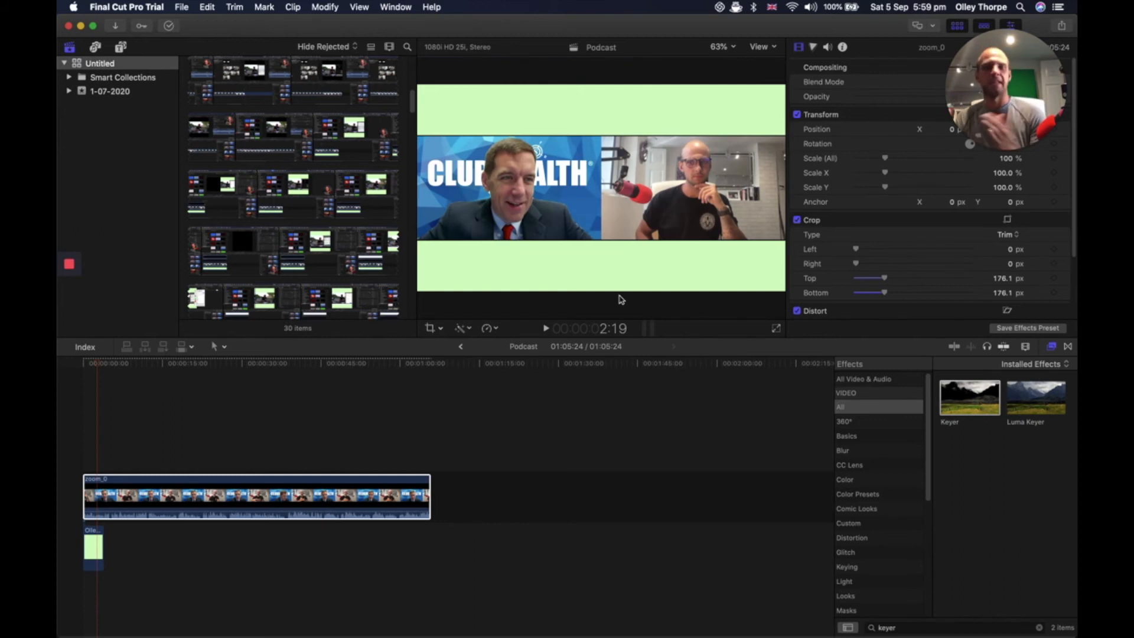
- Extend the green background to the end of the zoom_0 clip and return the playhead to the timeline's start
left_click_drag(103, 544, 432, 535)
left_click(118, 446)
key("cmd+4")
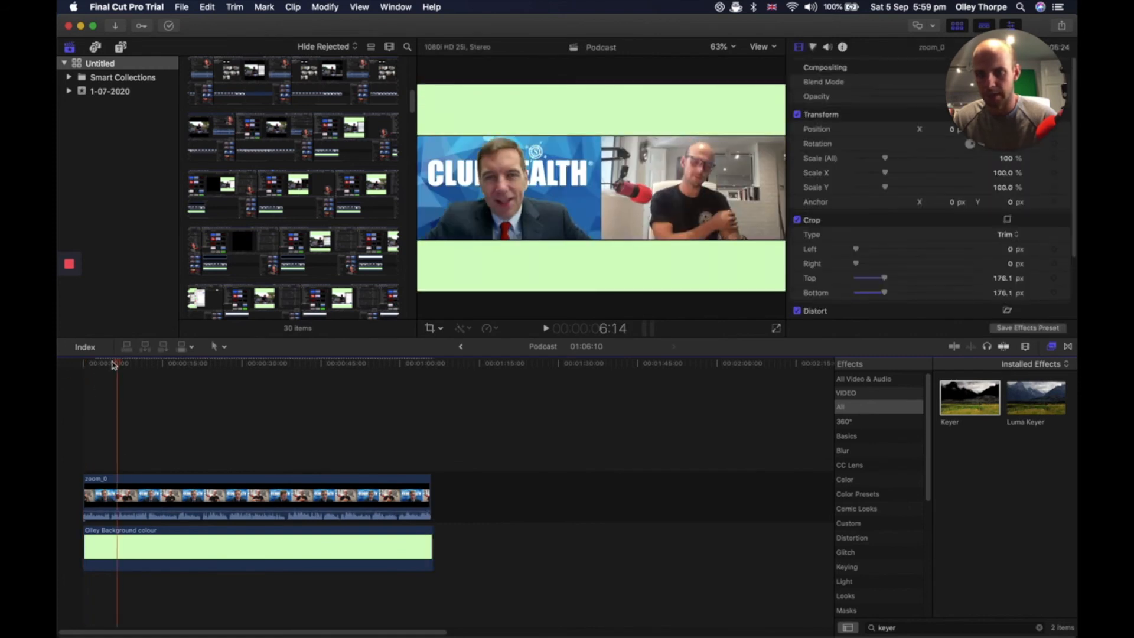
key("Home")
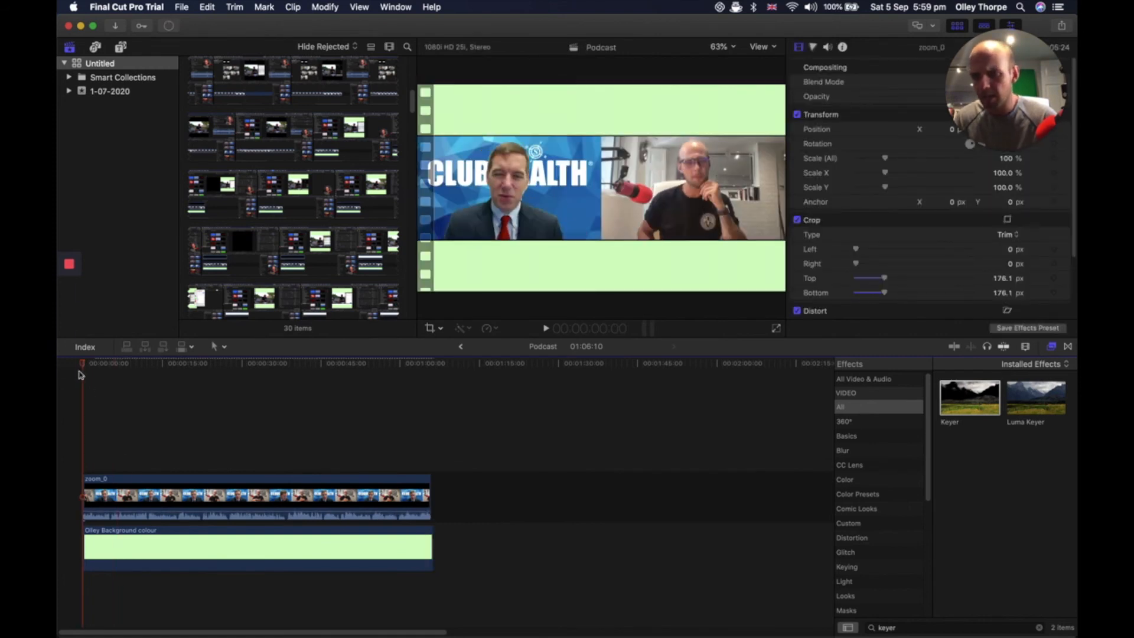
- Find the Custom title, place it above the start of the zoom_0 clip, and extend it to the clip's end
left_click(123, 47)
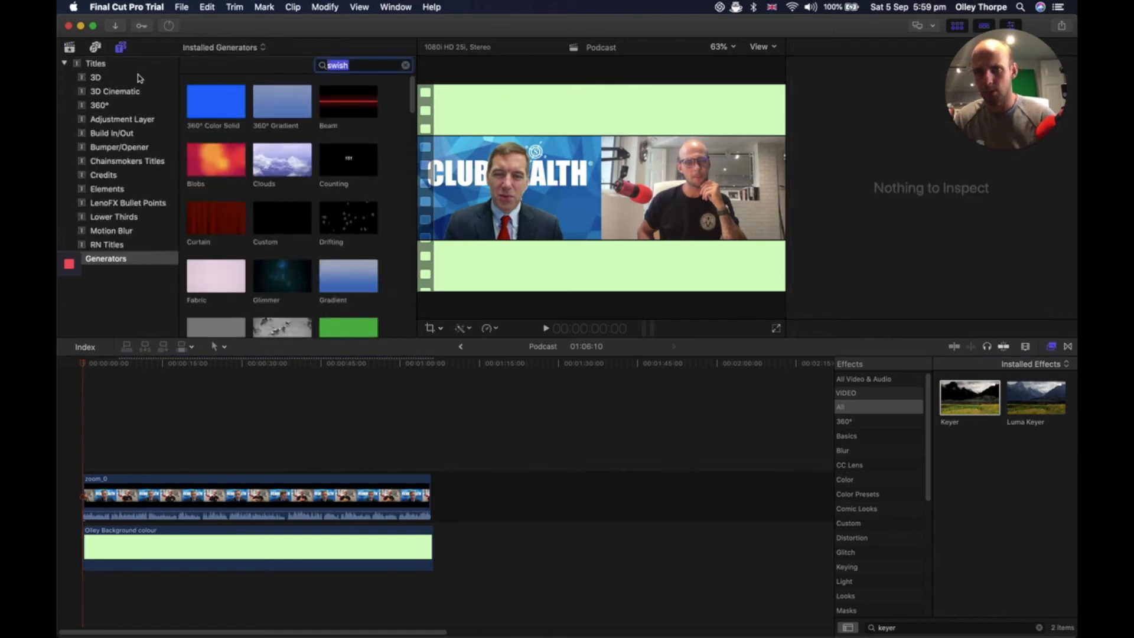
type("custom")
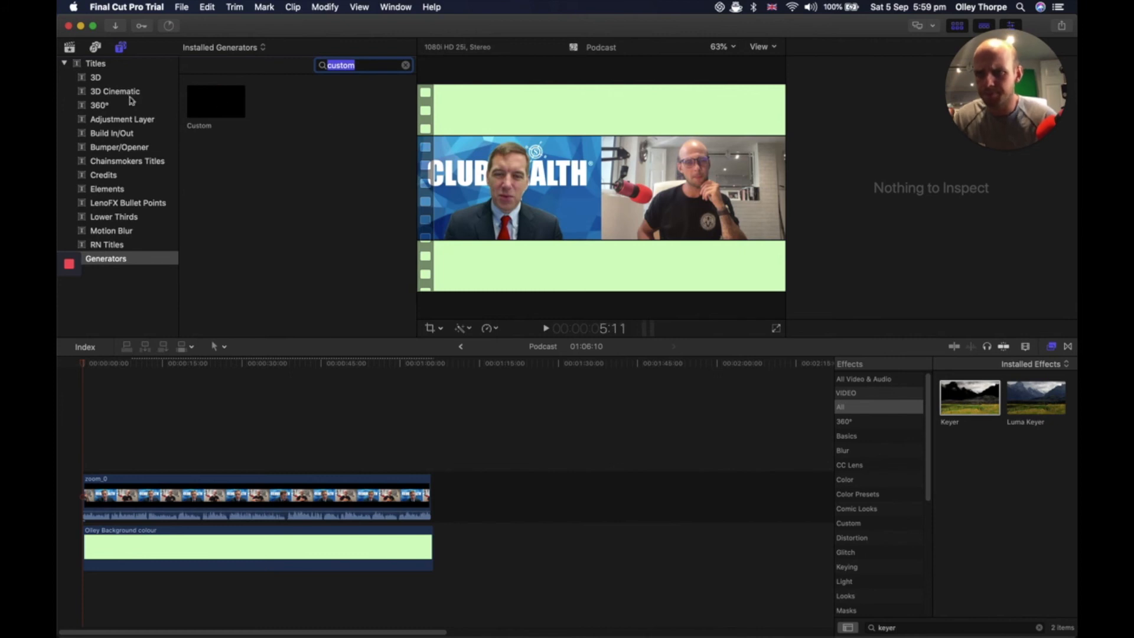
left_click(105, 68)
left_click(364, 65)
left_click_drag(282, 101, 131, 458)
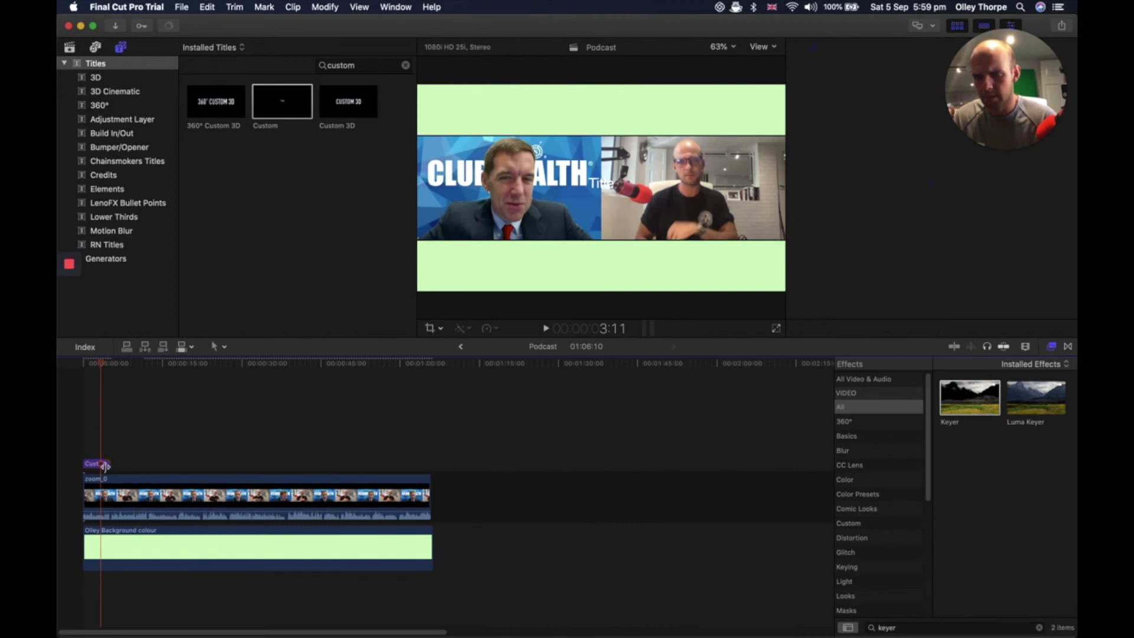
left_click(105, 467)
left_click_drag(107, 463, 432, 491)
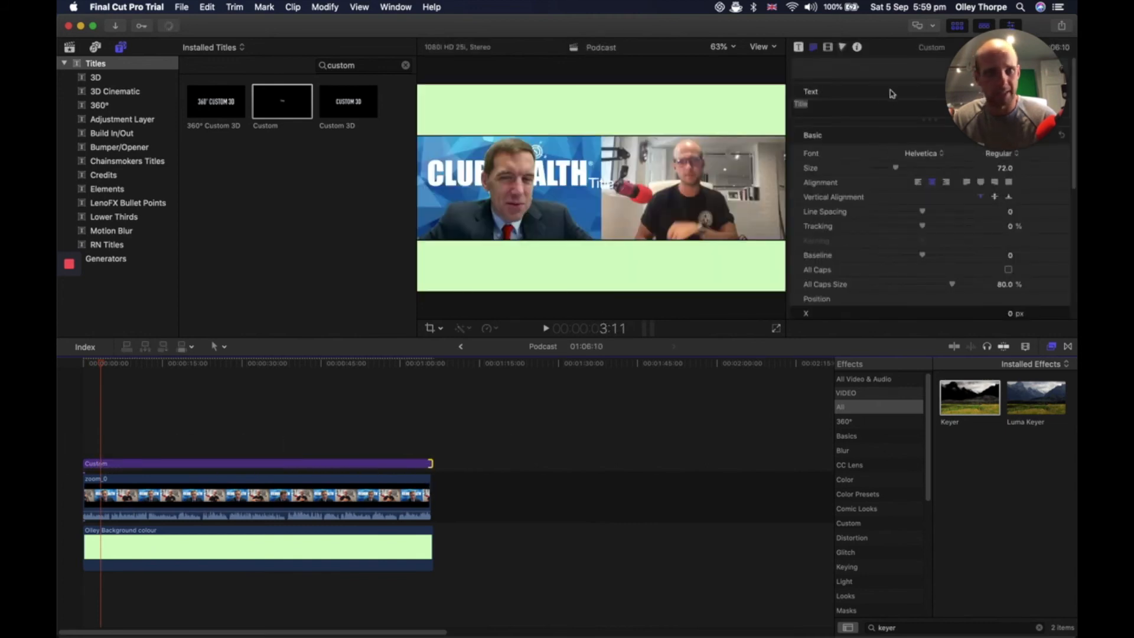
- Replace the Custom title's placeholder text with "DESIGN A FUTURE PODCAST"
left_click(812, 93)
type("DESIG")
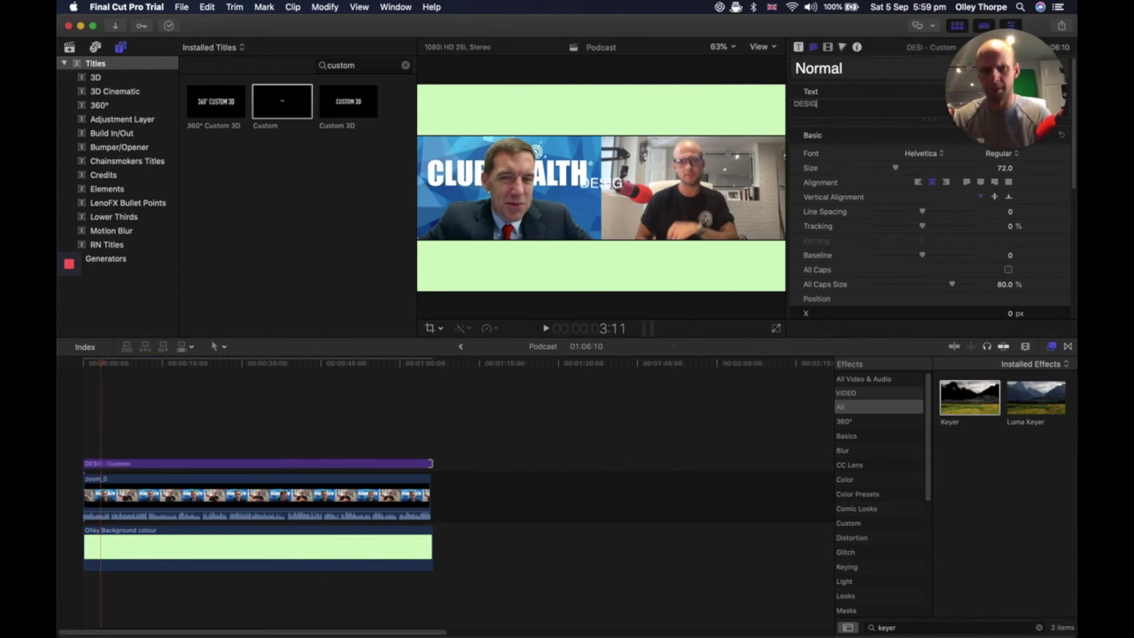
type("N A FUTURE ")
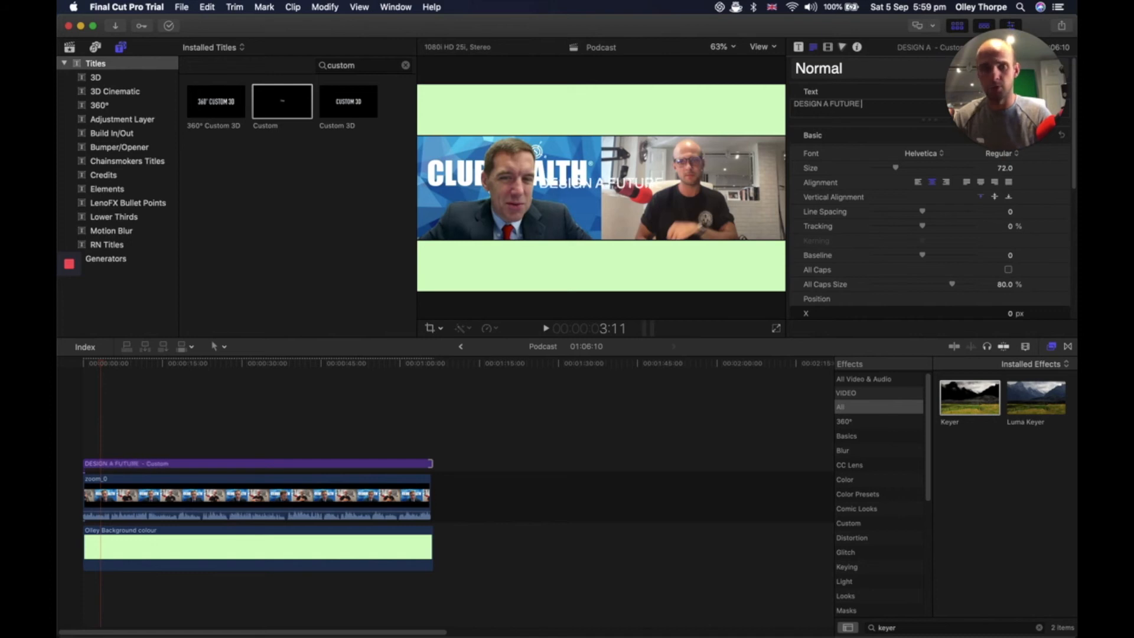
type("PODCAST")
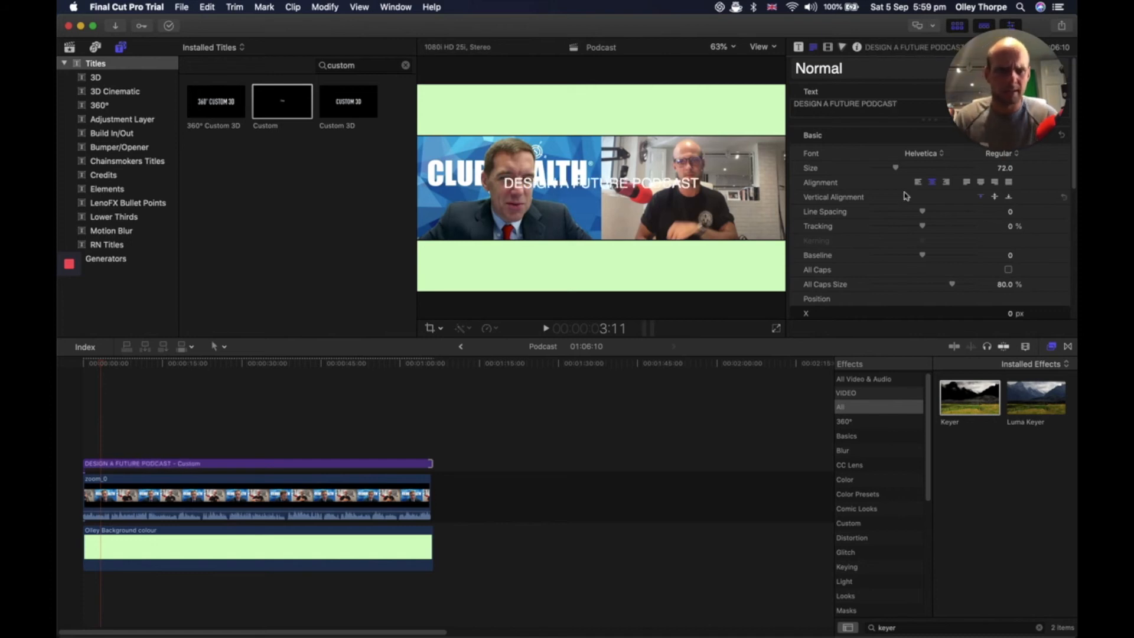
- Set the podcast title's font to Bebas Neue and its size to 232
left_click(933, 160)
scroll(934, 152, "up", 15)
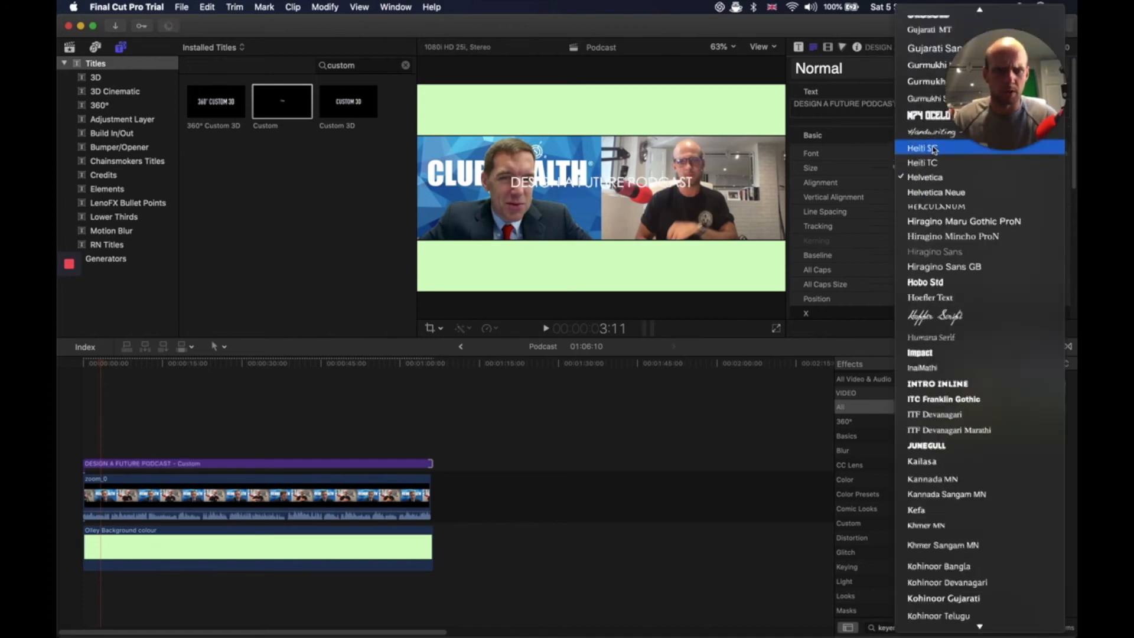
scroll(933, 150, "up", 5)
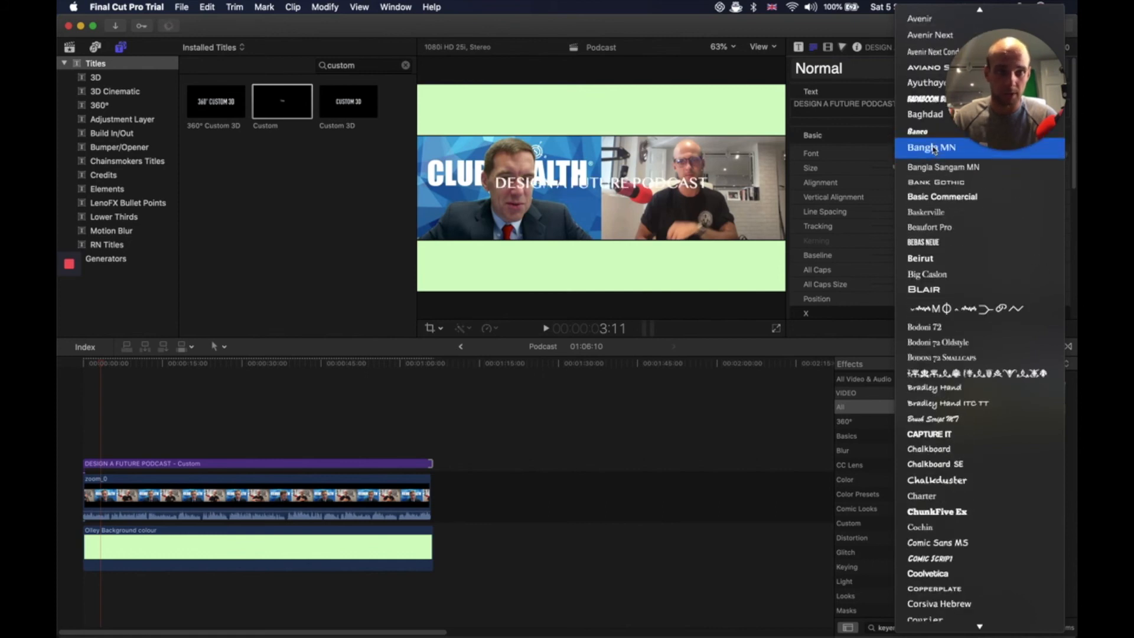
left_click(956, 243)
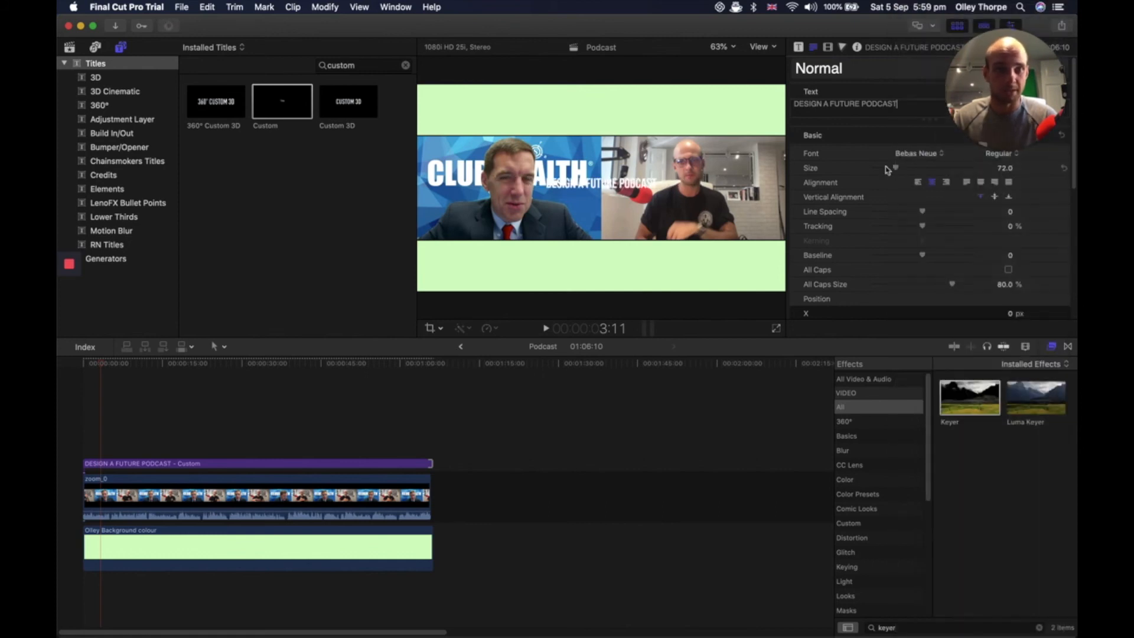
left_click_drag(904, 168, 957, 175)
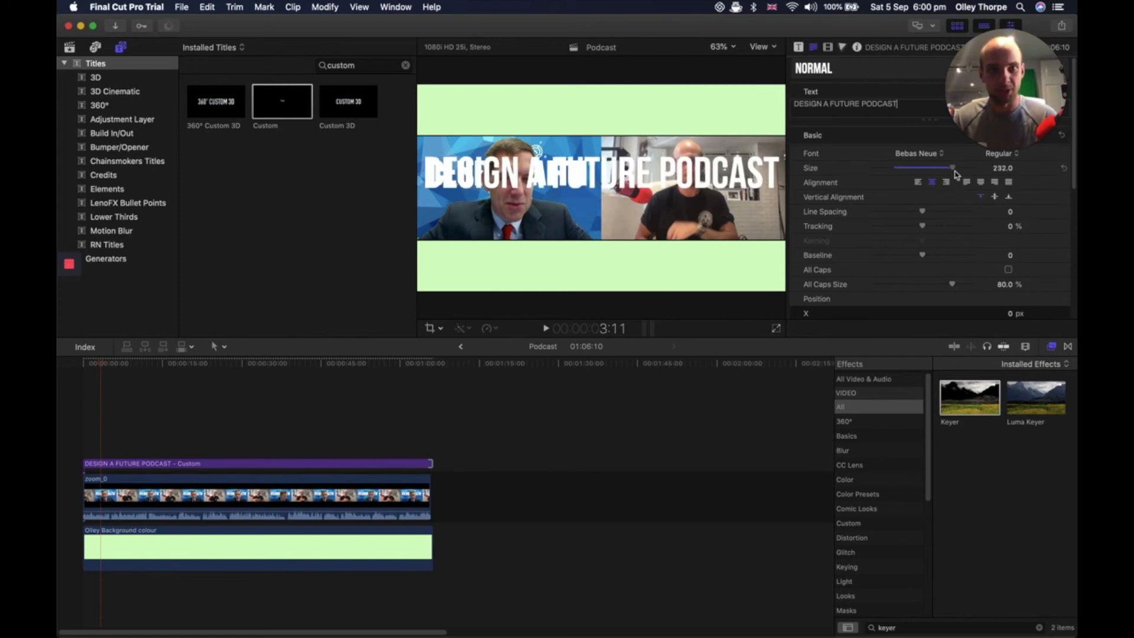
- Transform the podcast title, moving it up into the upper green band at X 0 px, Y 339 px
left_click(448, 330)
left_click(470, 343)
left_click(234, 465)
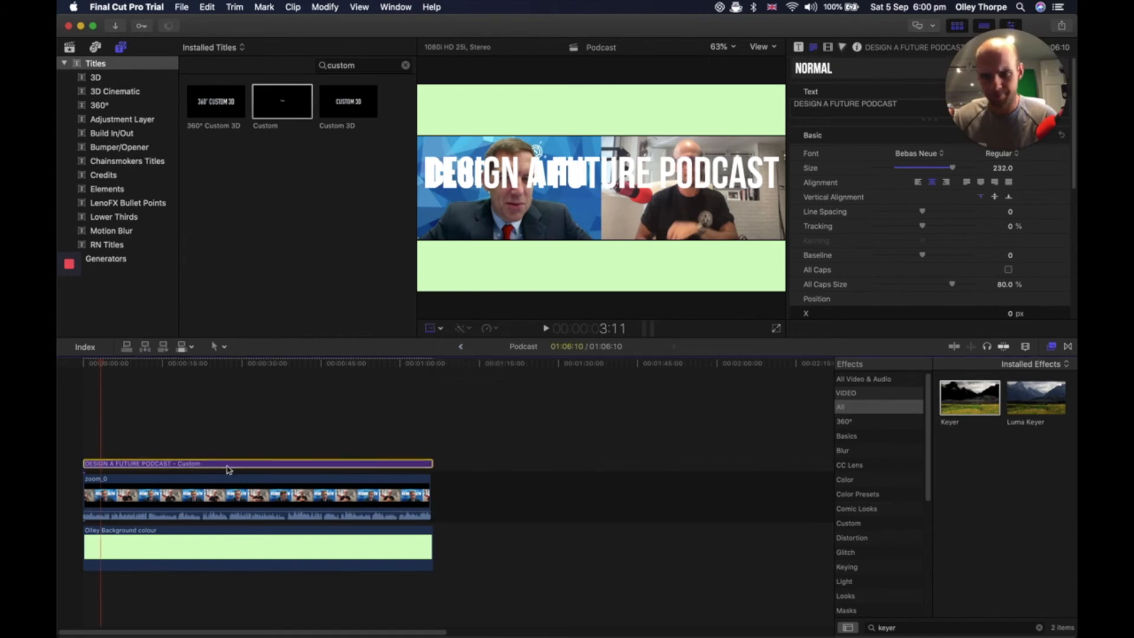
left_click(432, 329)
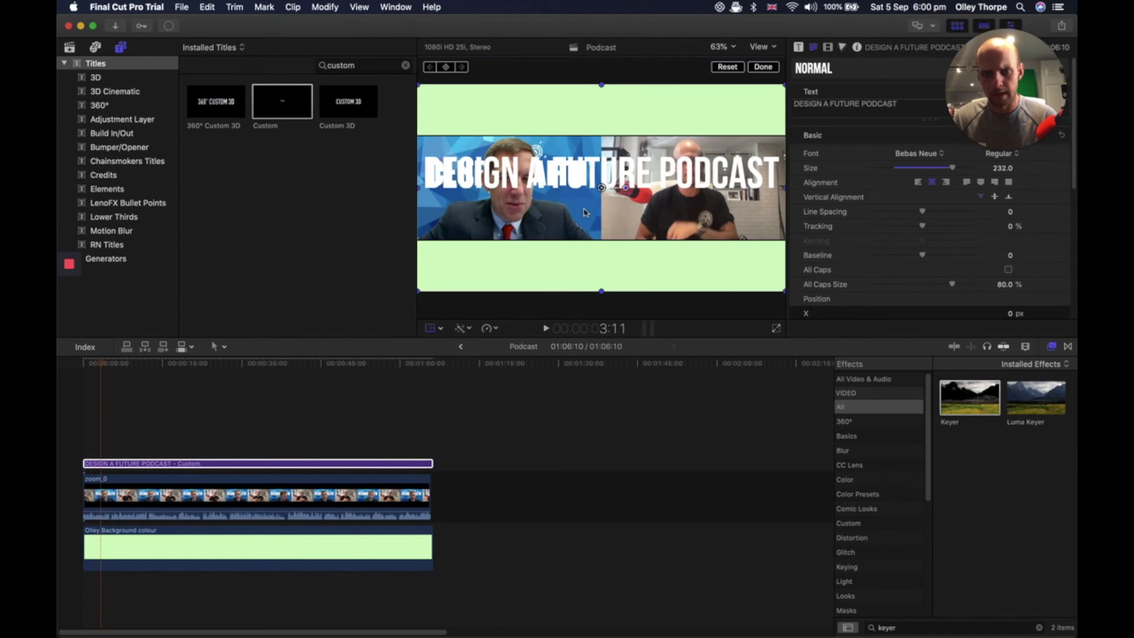
left_click_drag(601, 189, 601, 123)
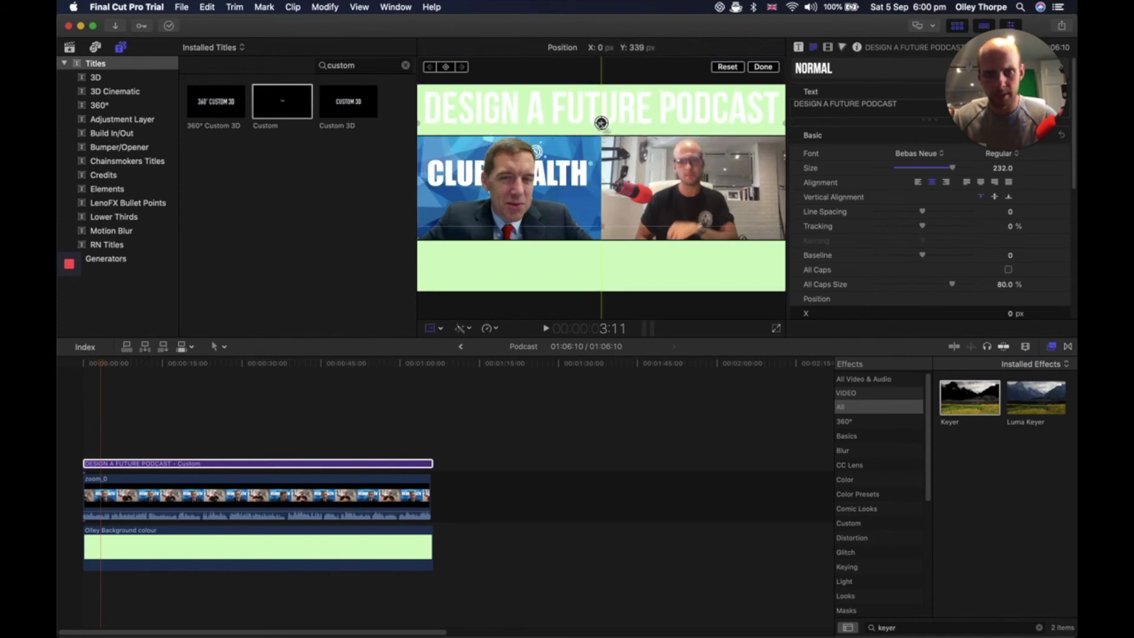
- Enable Glow and Drop Shadow on the podcast title and finish the transform
scroll(853, 184, "down", 10)
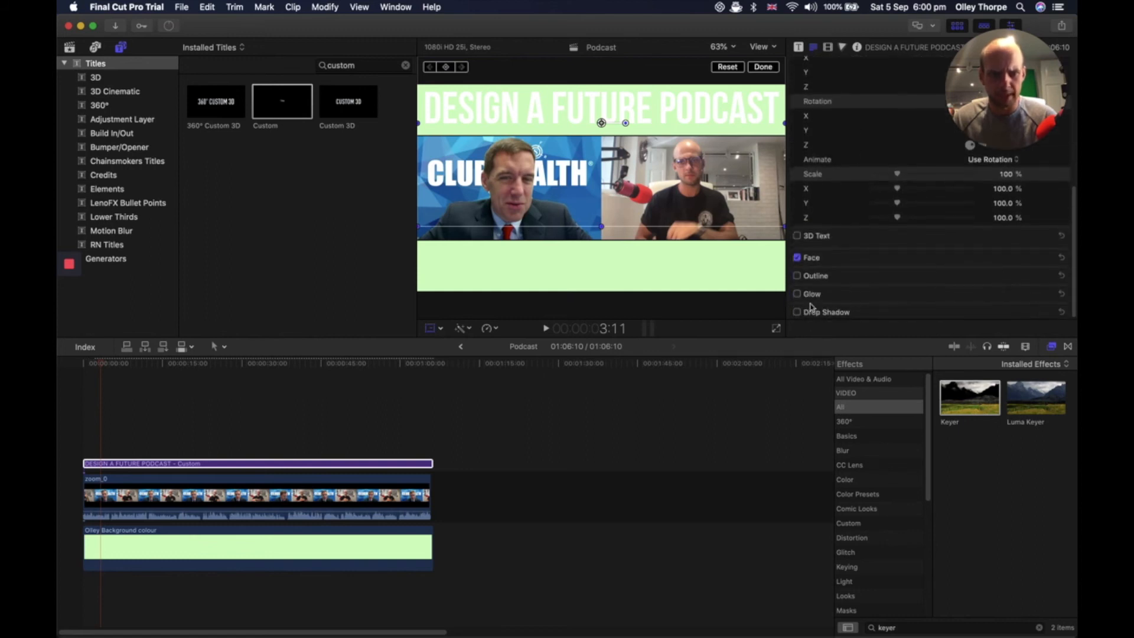
left_click(797, 294)
left_click(797, 313)
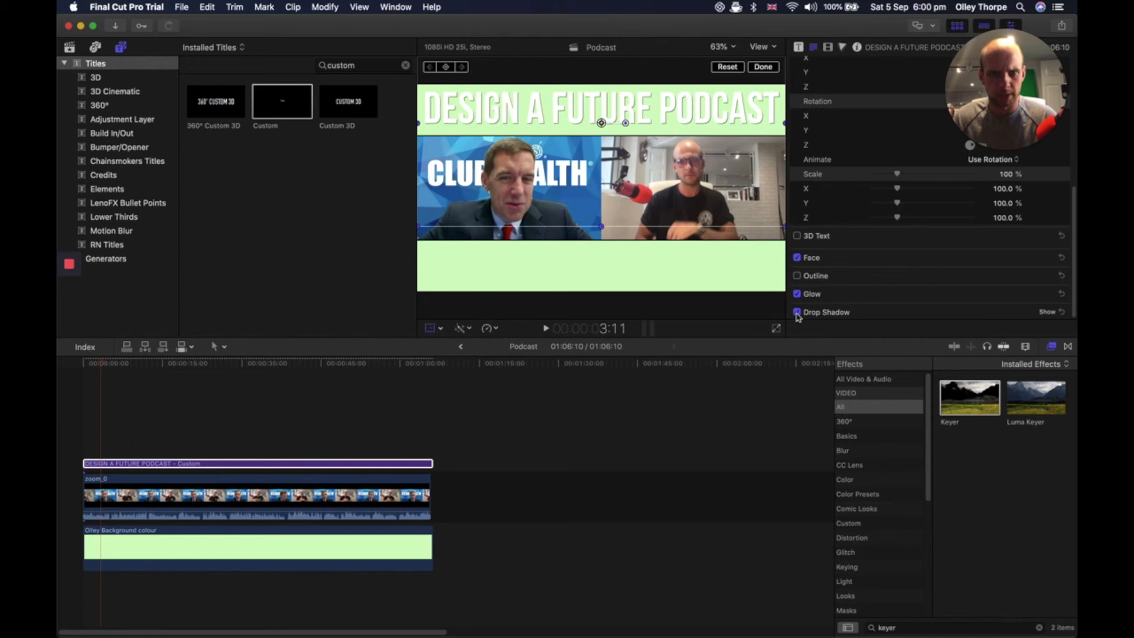
left_click(763, 67)
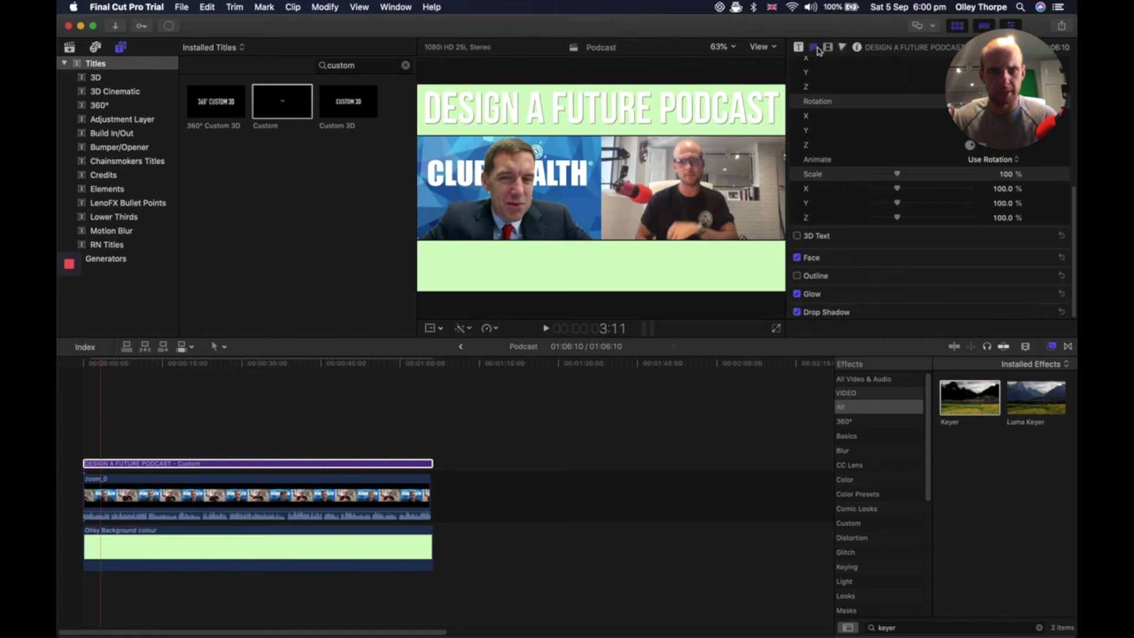
- Reduce the podcast title's text size to 141
left_click(799, 47)
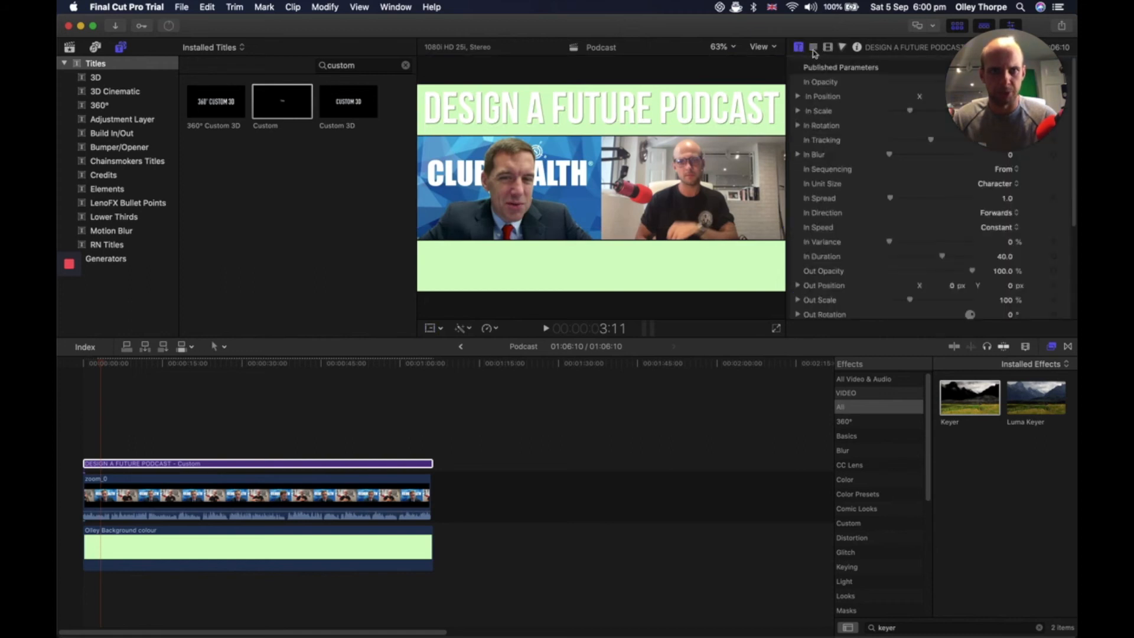
left_click(814, 47)
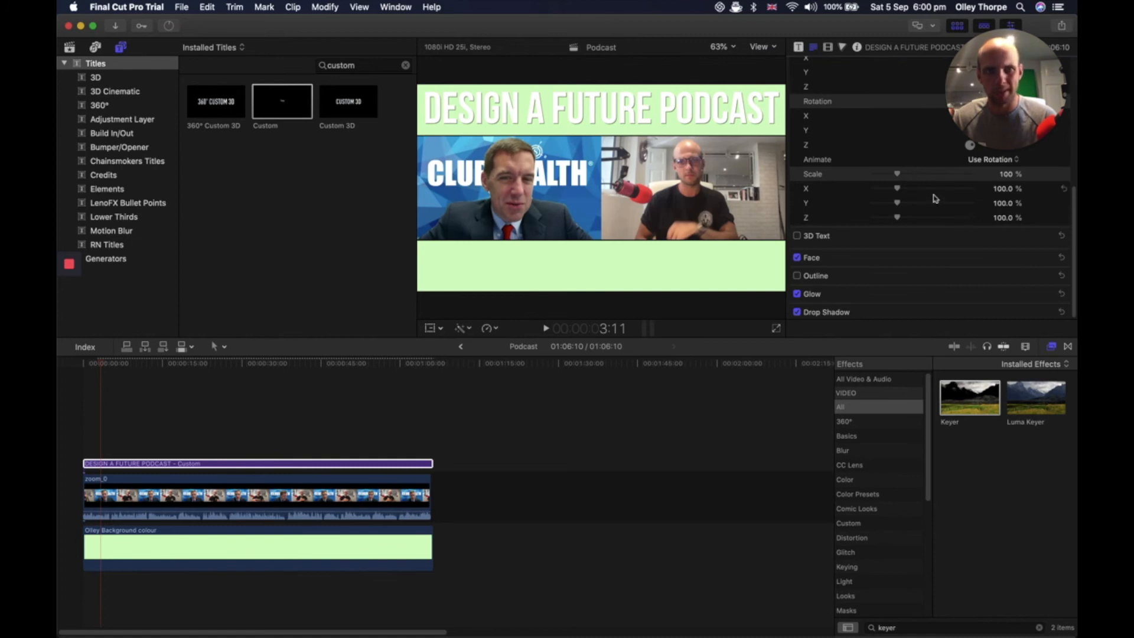
scroll(874, 218, "up", 5)
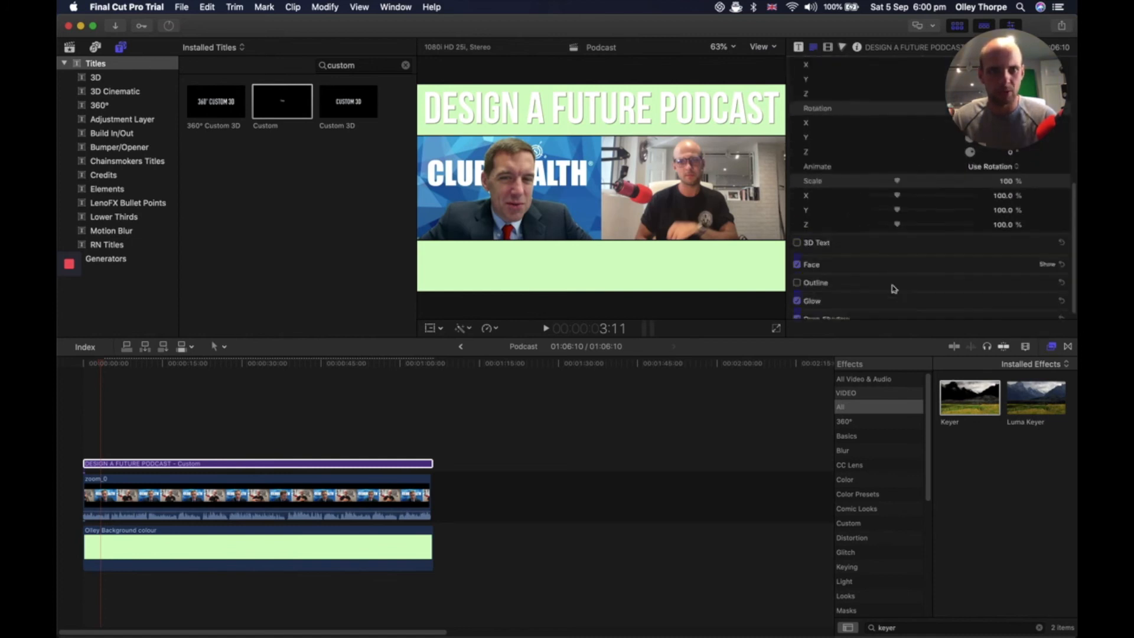
scroll(880, 218, "up", 3)
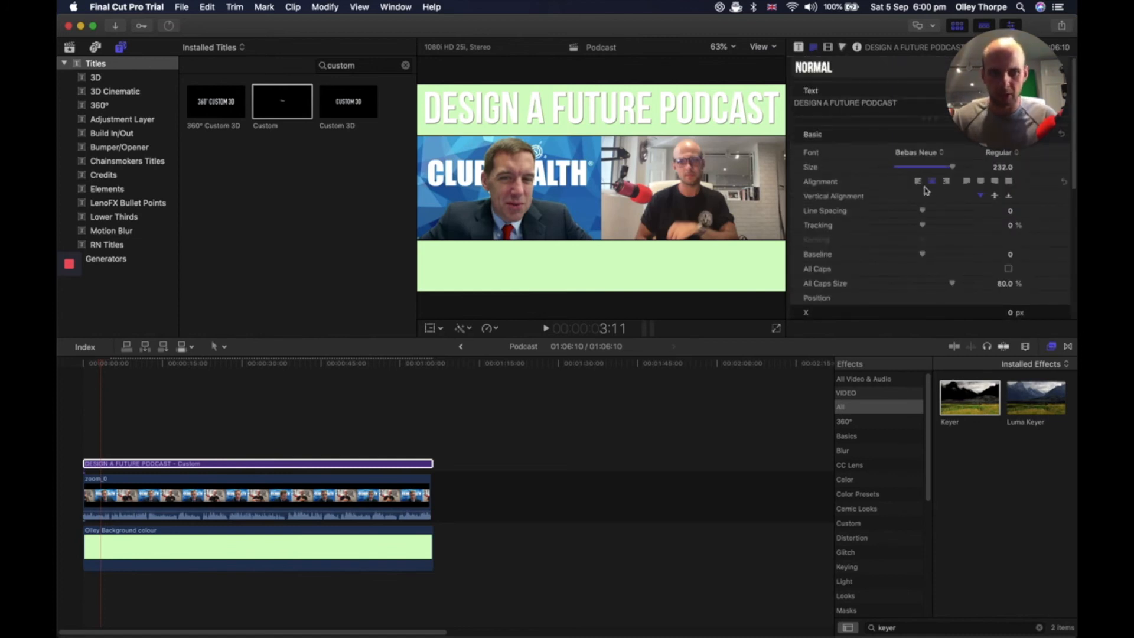
left_click_drag(952, 167, 920, 167)
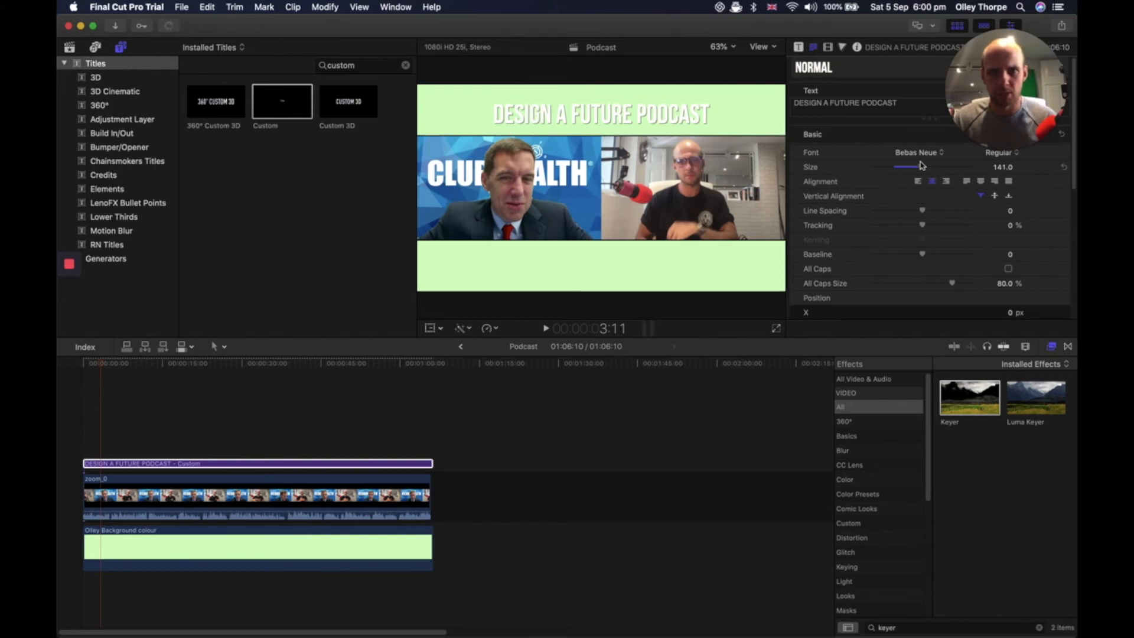
- Move the resized podcast title higher in the upper green band, to X 0 px, Y 408 px
left_click(430, 328)
left_click_drag(602, 122, 601, 109)
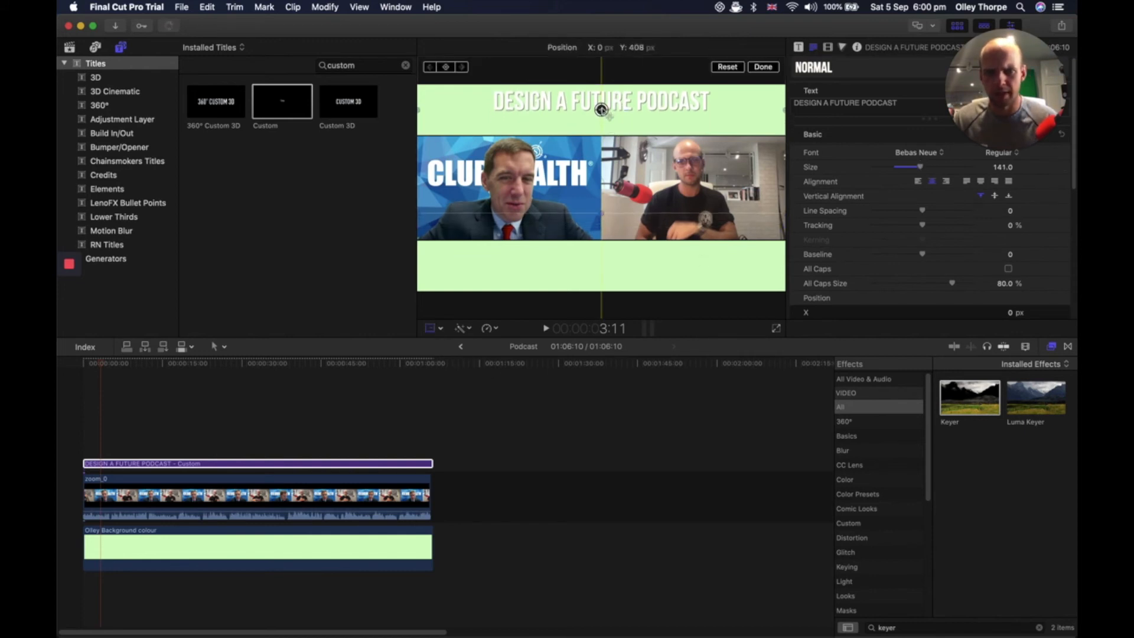
left_click(763, 66)
left_click(269, 467)
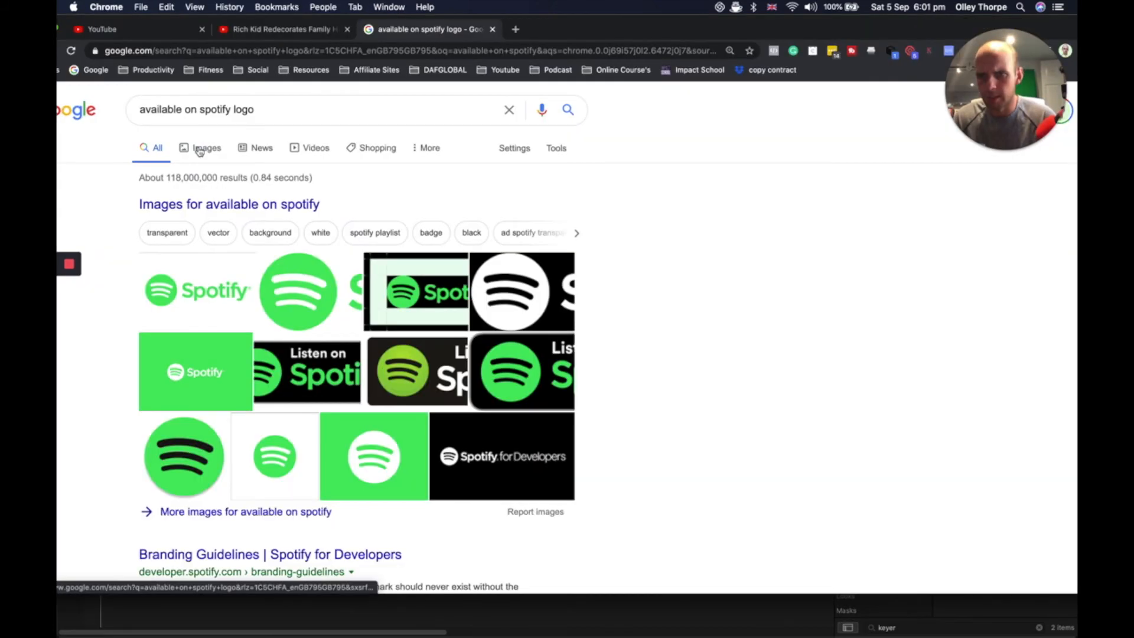
- In Chrome, show image results for "available on spotify logo" and save the black "Listen on Spotify" badge
left_click(200, 152)
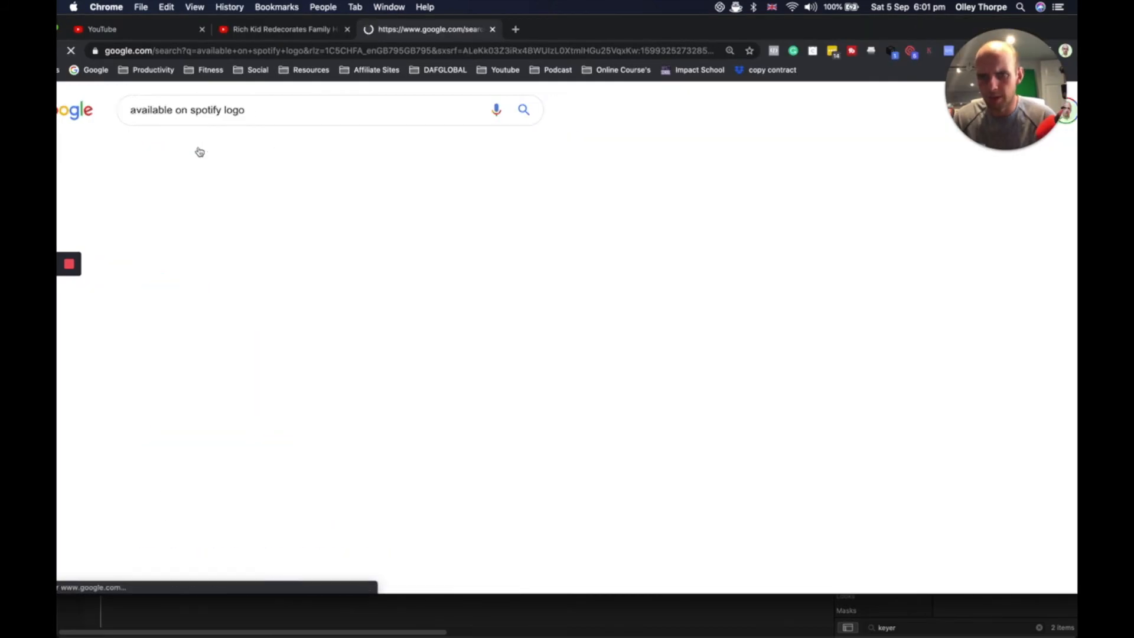
left_click(1062, 269)
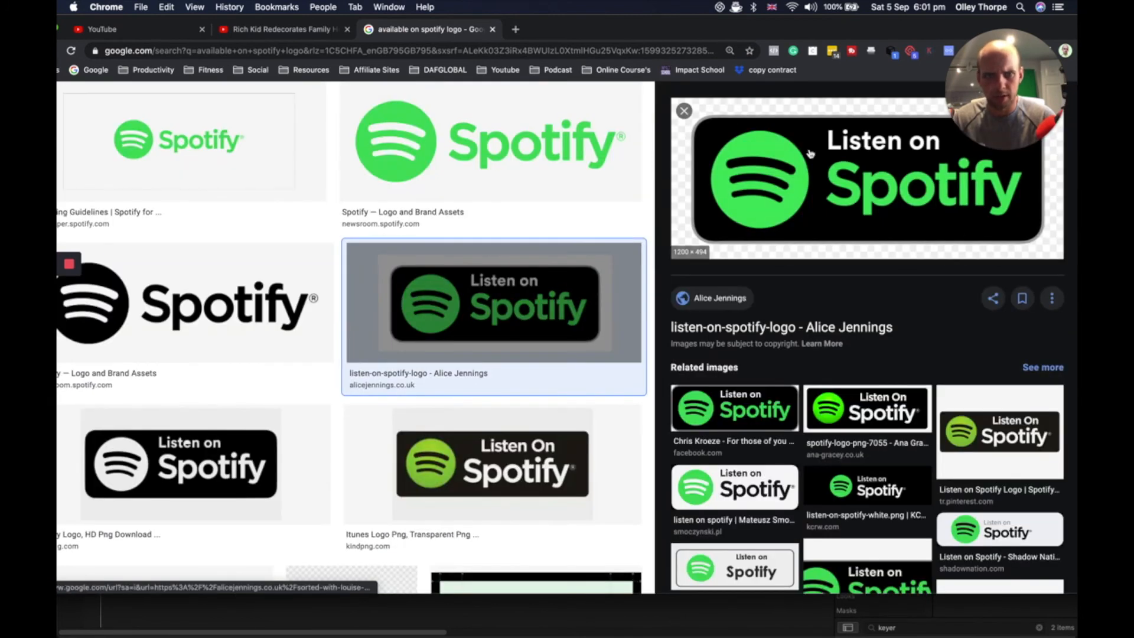
right_click(795, 146)
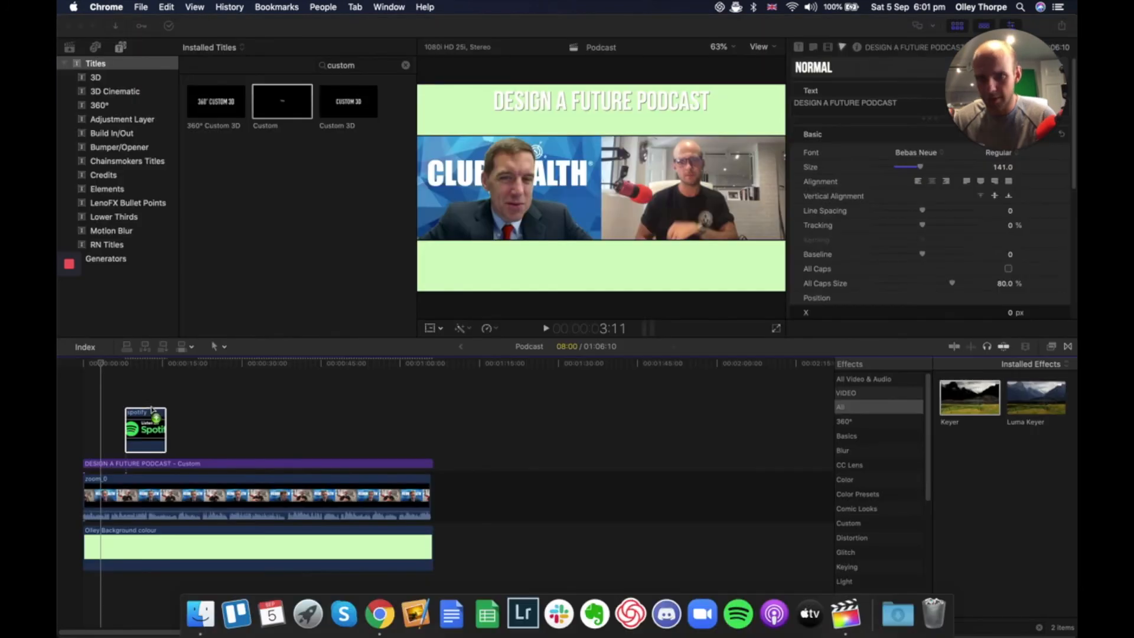
- Add the spotify image above the title at the start of the Podcast timeline and scale it down to badge size
left_click_drag(155, 414, 150, 408)
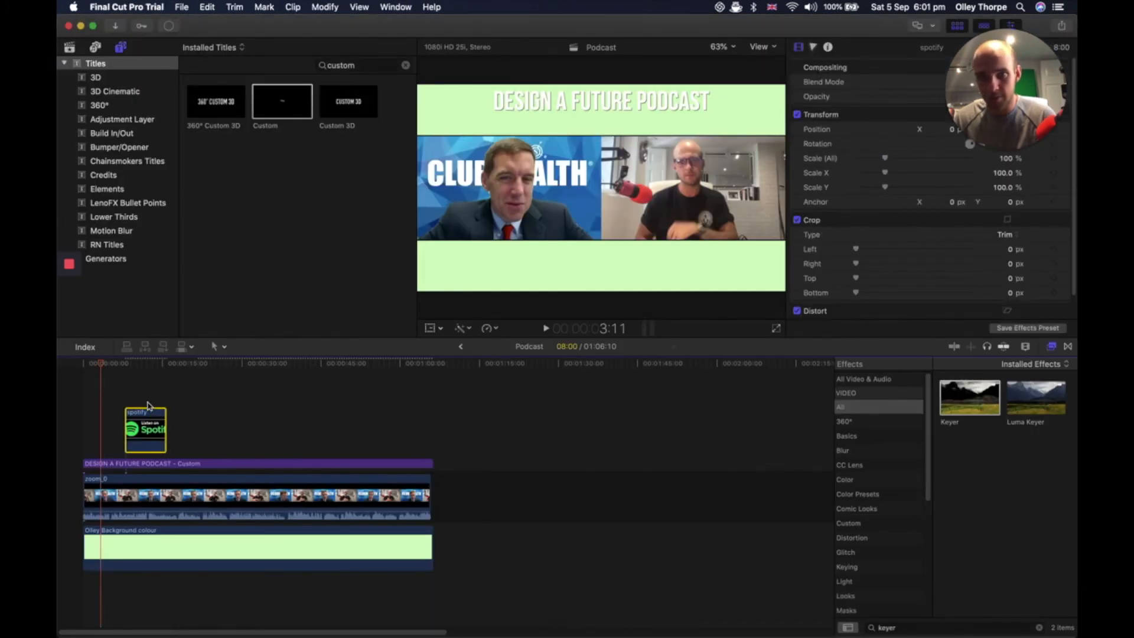
left_click(139, 395)
left_click_drag(142, 421, 99, 419)
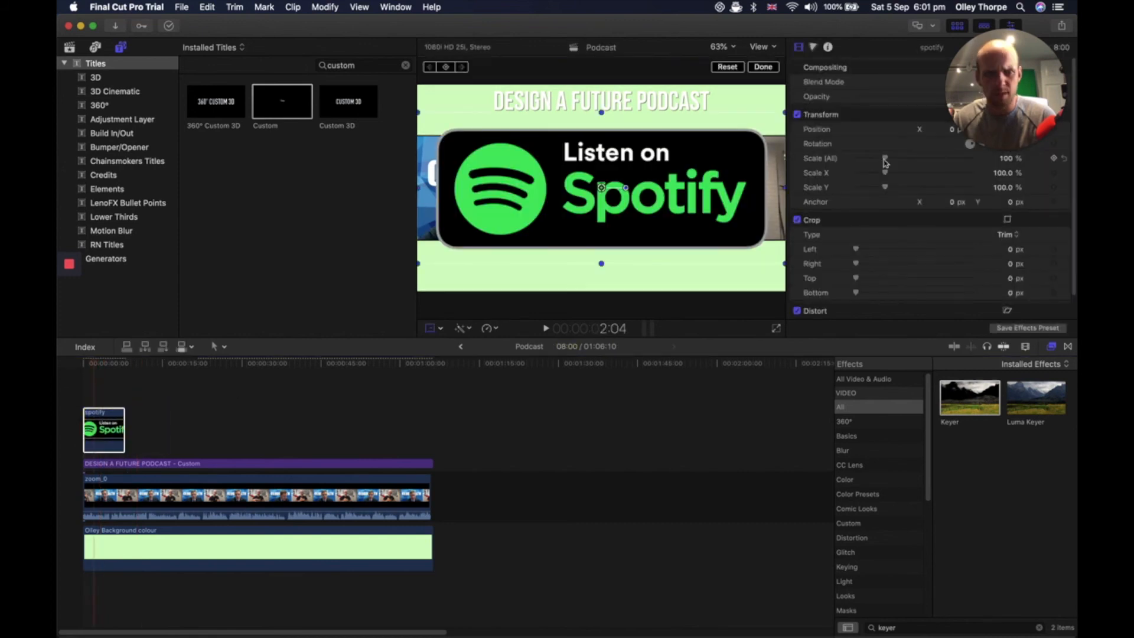
left_click_drag(885, 163, 863, 163)
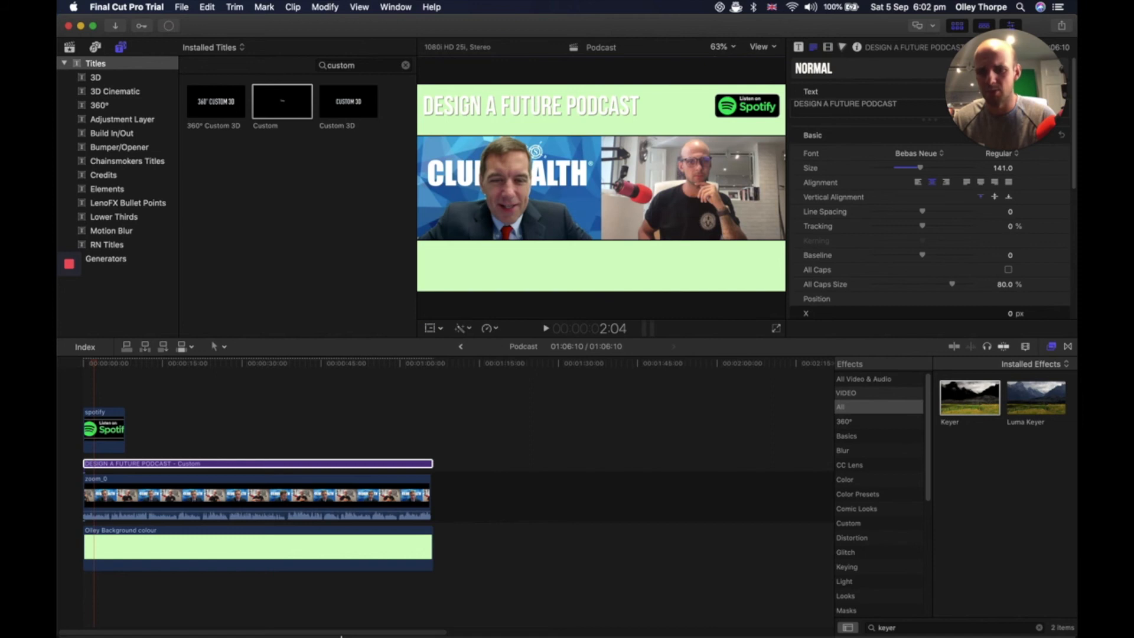
- Bring the youtube image from Finder into the timeline above the spotify clip, starting at the beginning
mouse_move(283, 635)
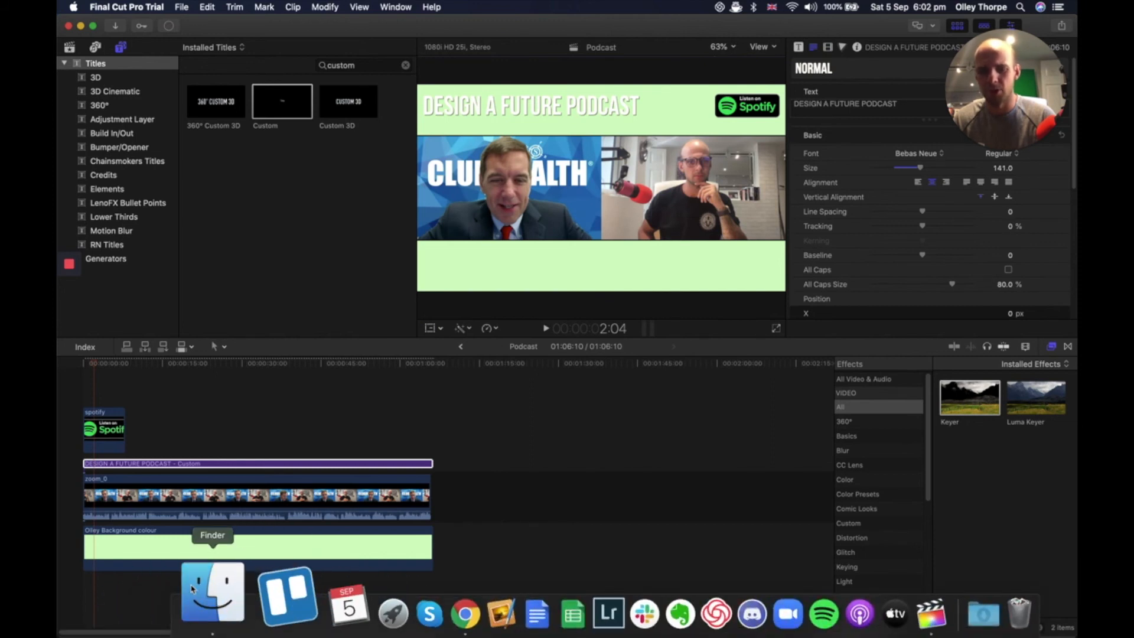
left_click(215, 593)
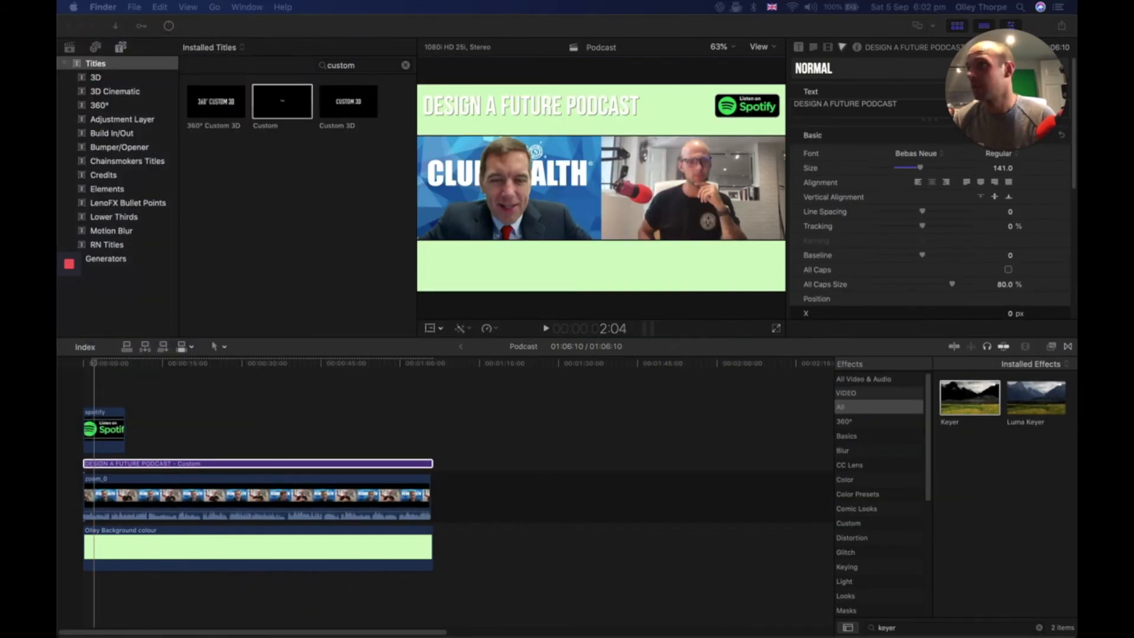
left_click_drag(260, 372, 89, 393)
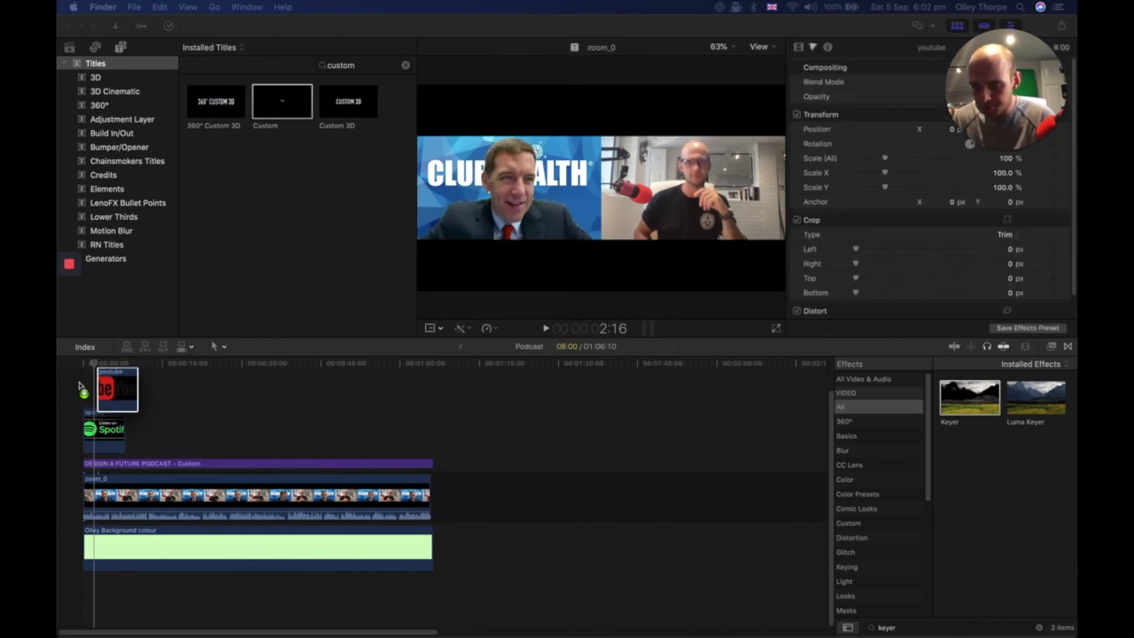
- Scale the YouTube logo to 16.31 % and position it between the title and Spotify badge at X 400 px, Y 427 px
left_click(429, 328)
left_click_drag(885, 158, 863, 168)
left_click_drag(603, 190, 678, 106)
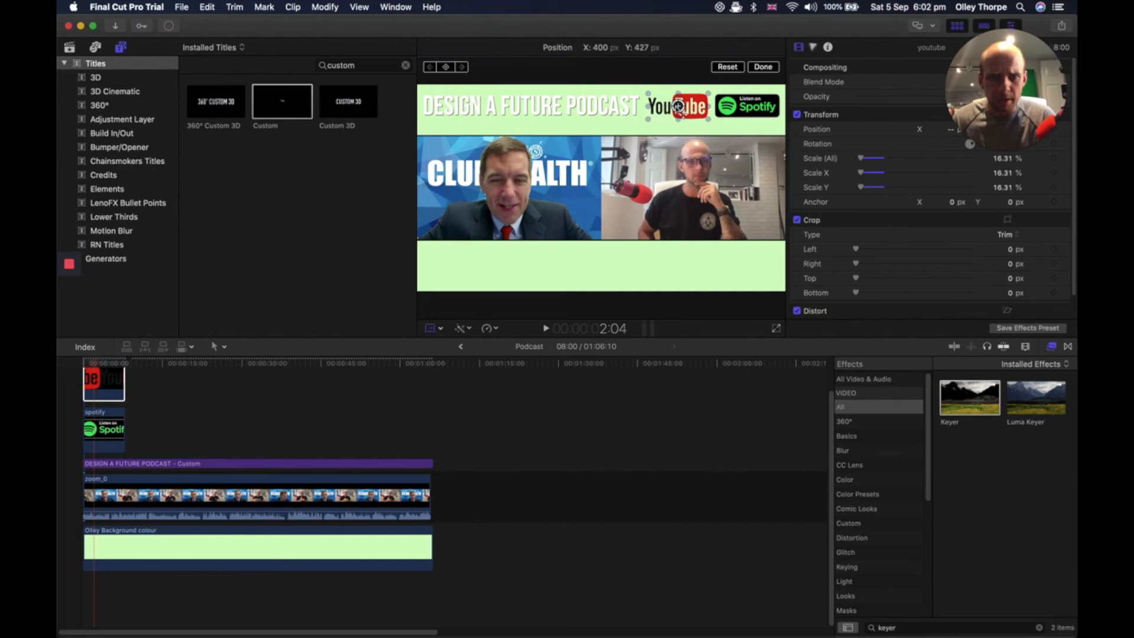
left_click(763, 67)
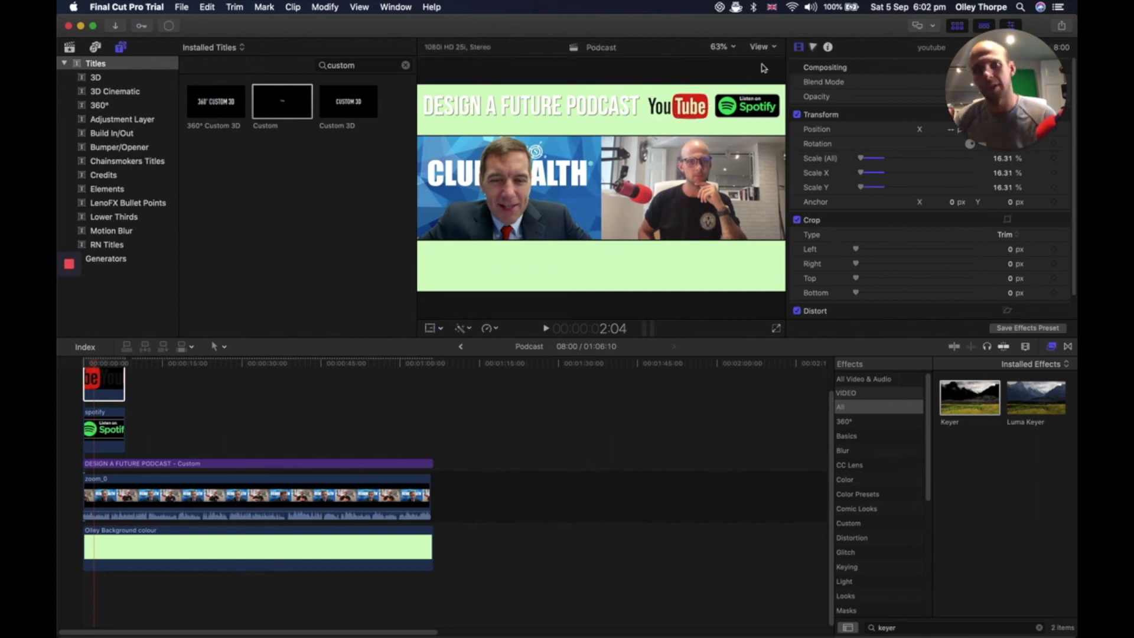
- Extend the spotify and youtube logo clips so both run to the end of the zoom_0 clip
left_click(173, 416)
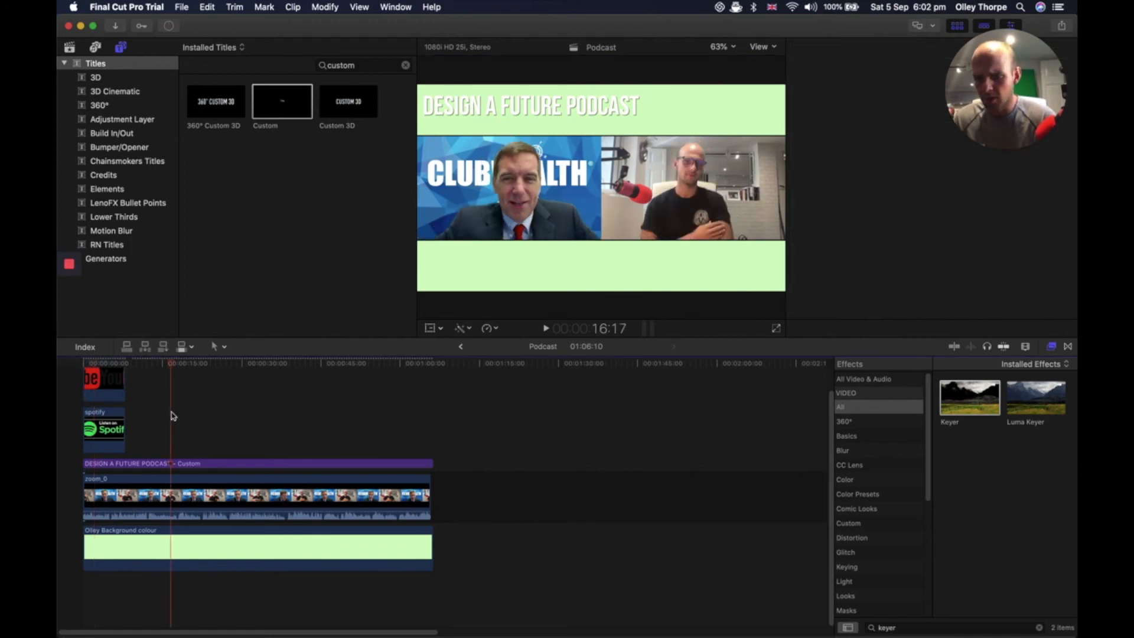
left_click(121, 423)
left_click_drag(122, 424, 431, 437)
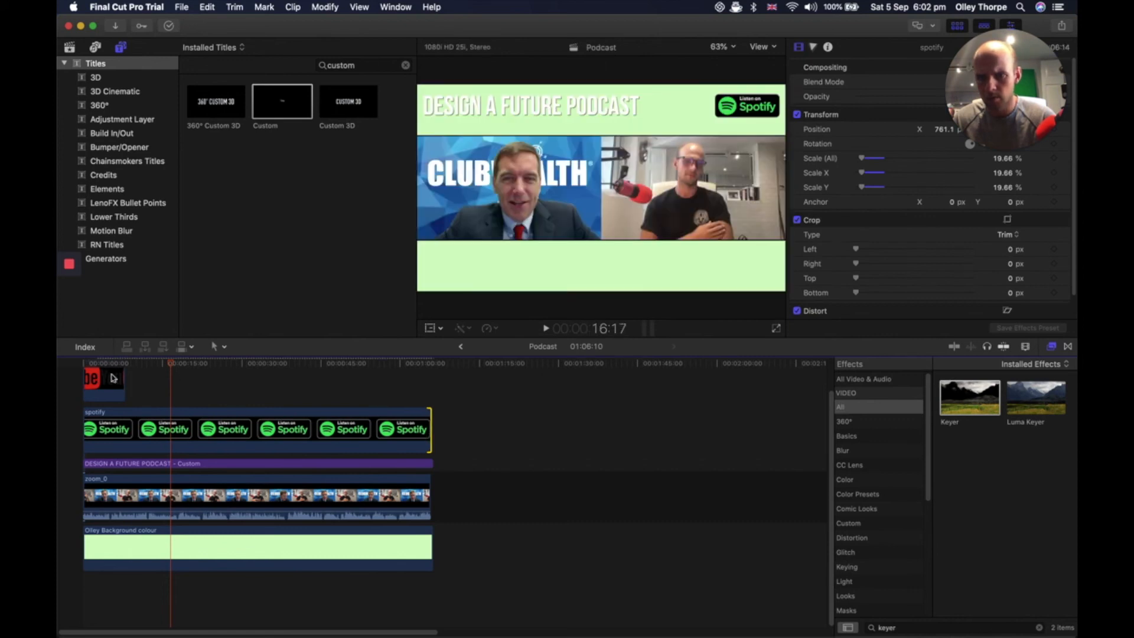
left_click_drag(123, 378, 431, 372)
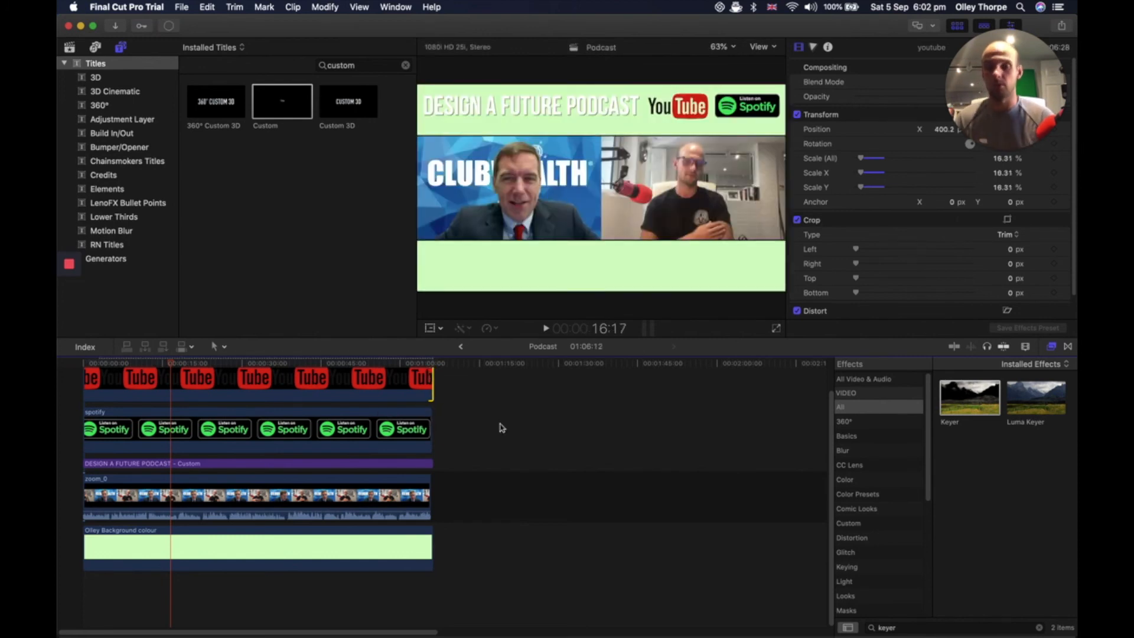
- Bring the subscribe button clip in above the youtube clip at about 31 seconds and apply the Keyer effect to it
left_click(203, 599)
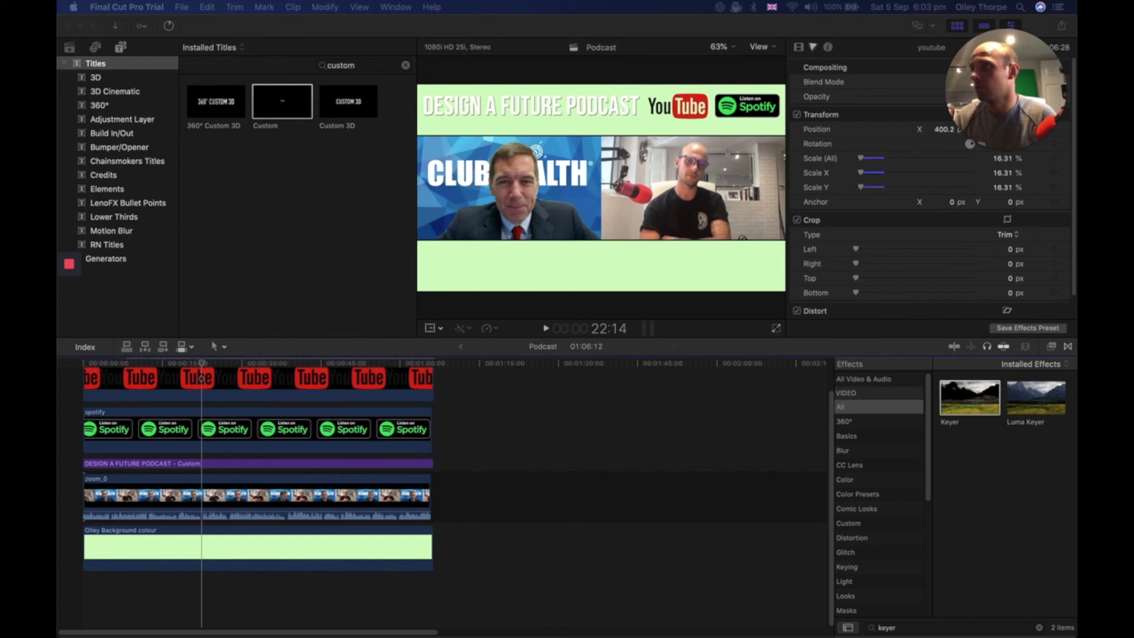
left_click_drag(62, 390, 275, 363)
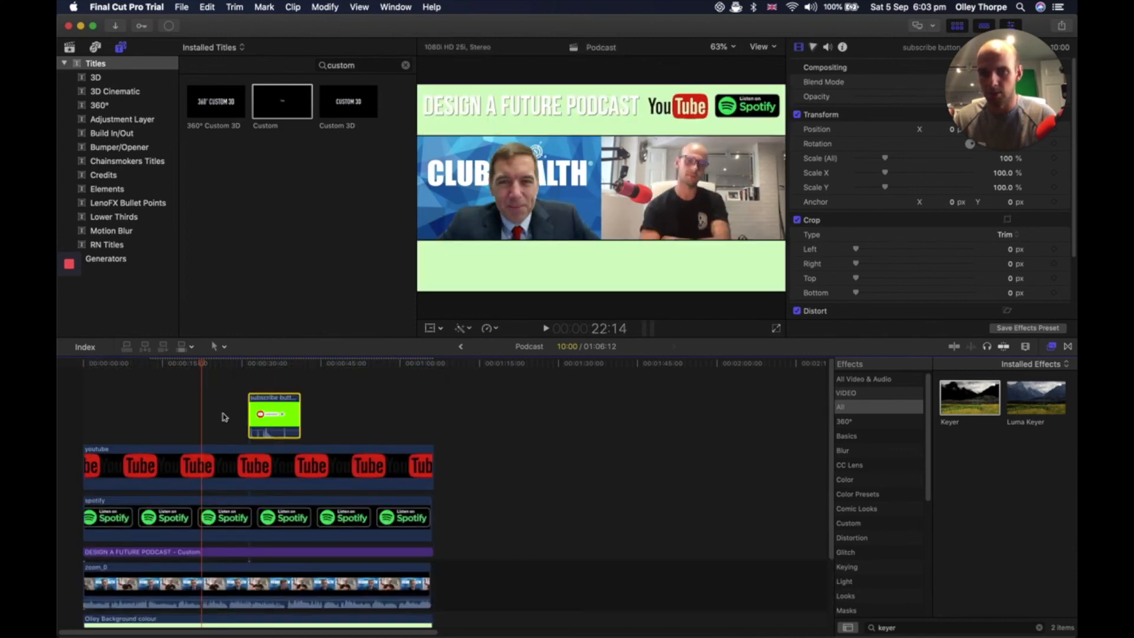
left_click(223, 413)
left_click(281, 390)
left_click(282, 413)
left_click_drag(970, 397, 275, 415)
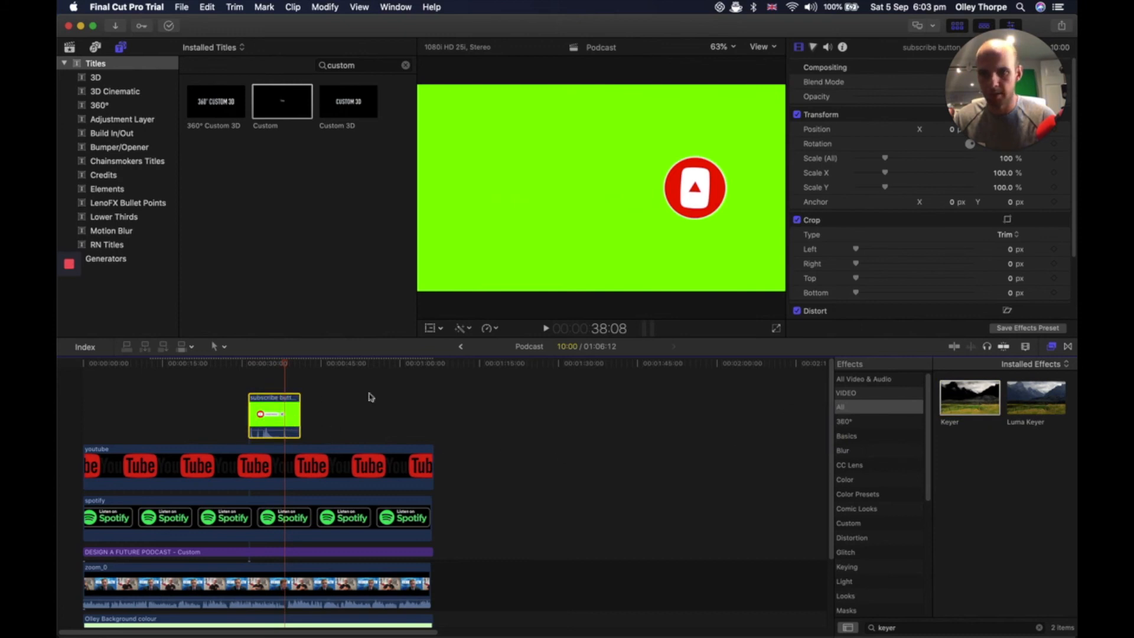
- Scale the subscribe button animation to 47 % and centre it in the lower green band
left_click(431, 329)
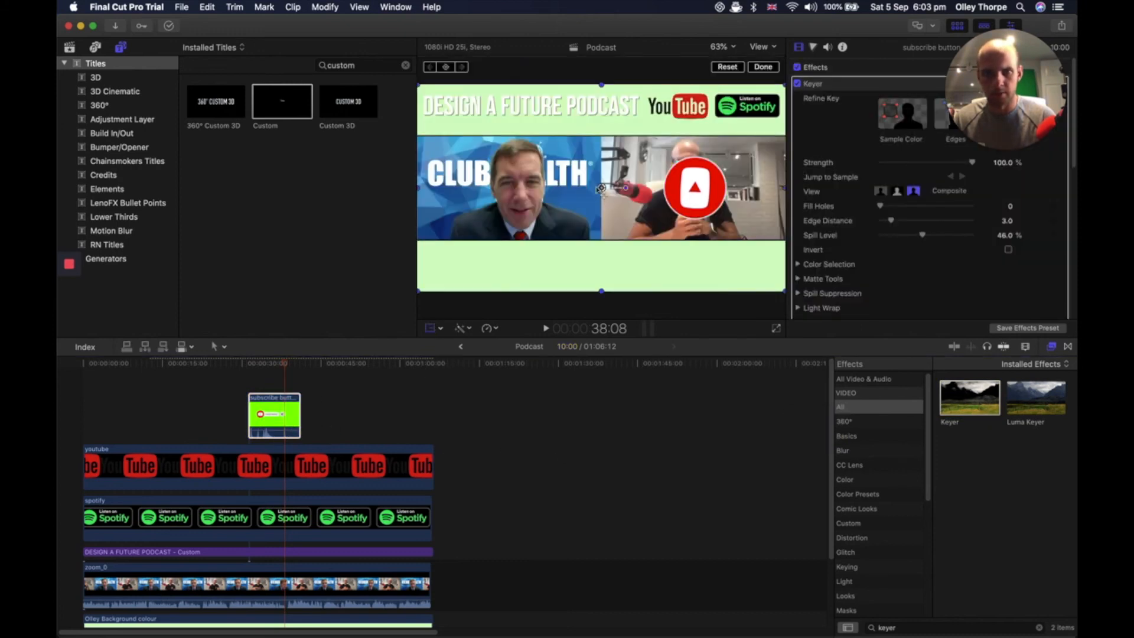
left_click(261, 364)
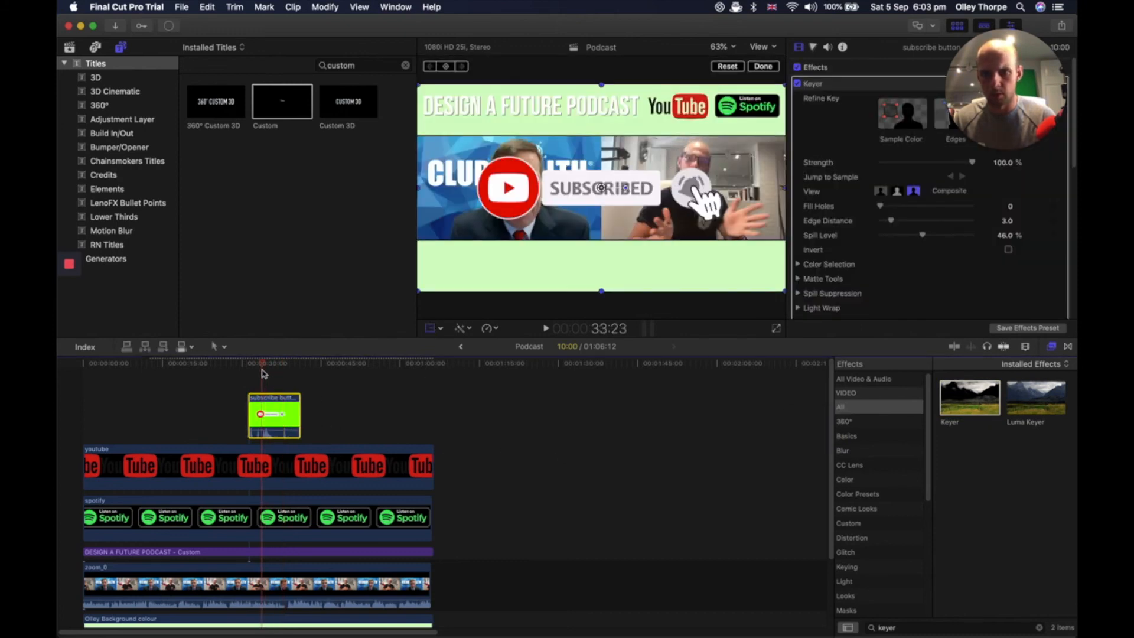
scroll(857, 224, "down", 5)
left_click_drag(905, 267, 892, 267)
left_click_drag(601, 188, 601, 266)
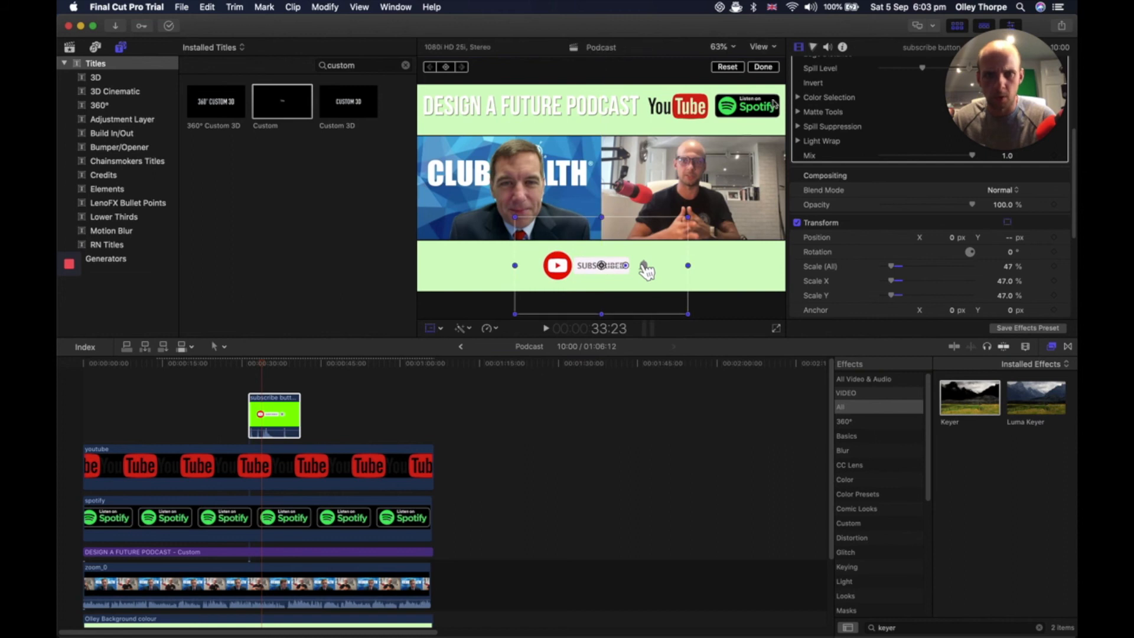
left_click(767, 68)
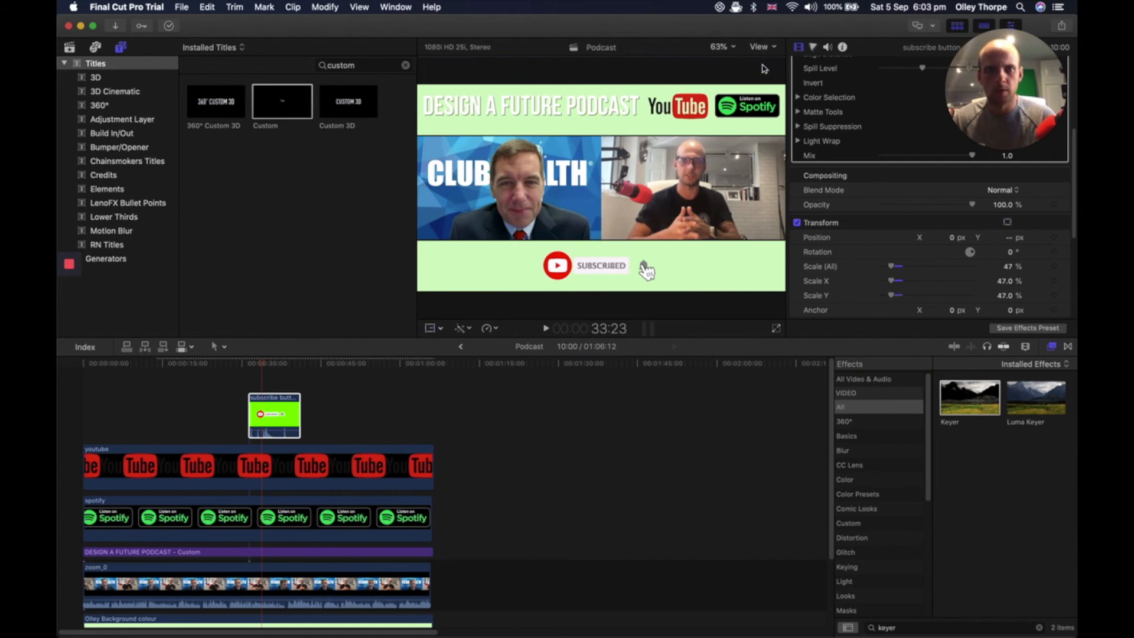
- Play back the section of the timeline containing the subscribe button animation
left_click(231, 364)
key("space")
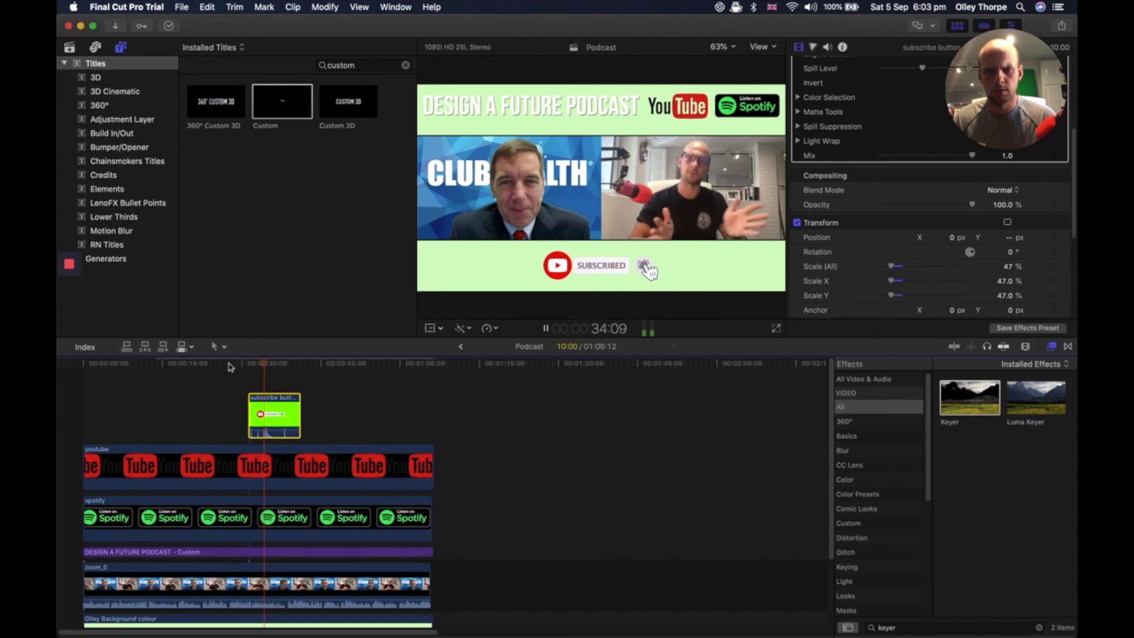
key("space")
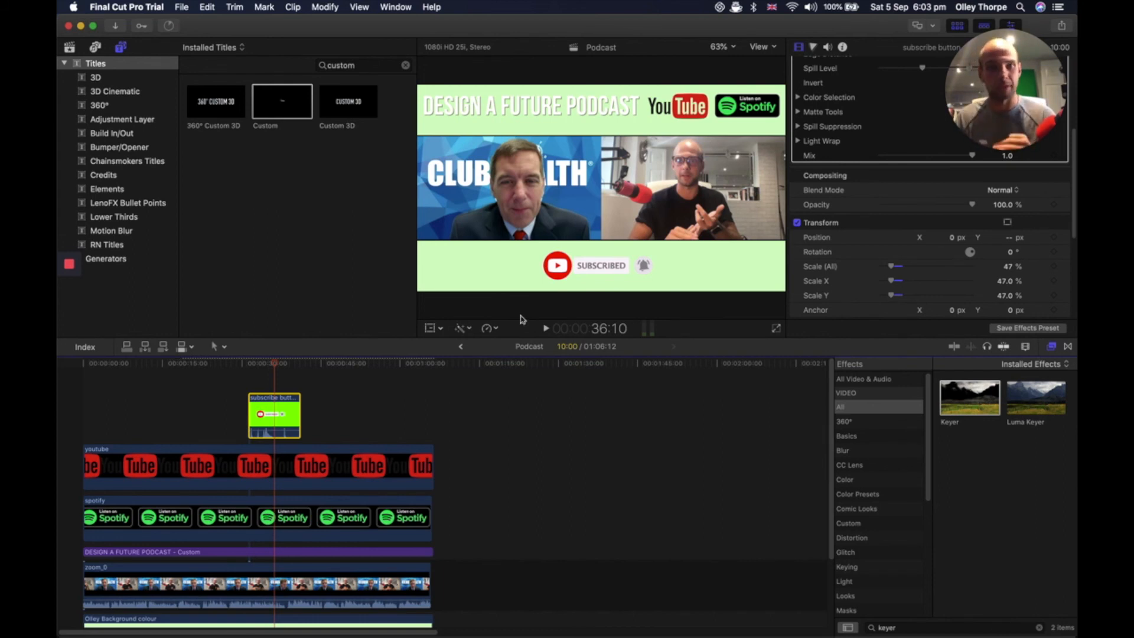
scroll(236, 399, "down", 3)
scroll(236, 399, "up", 3)
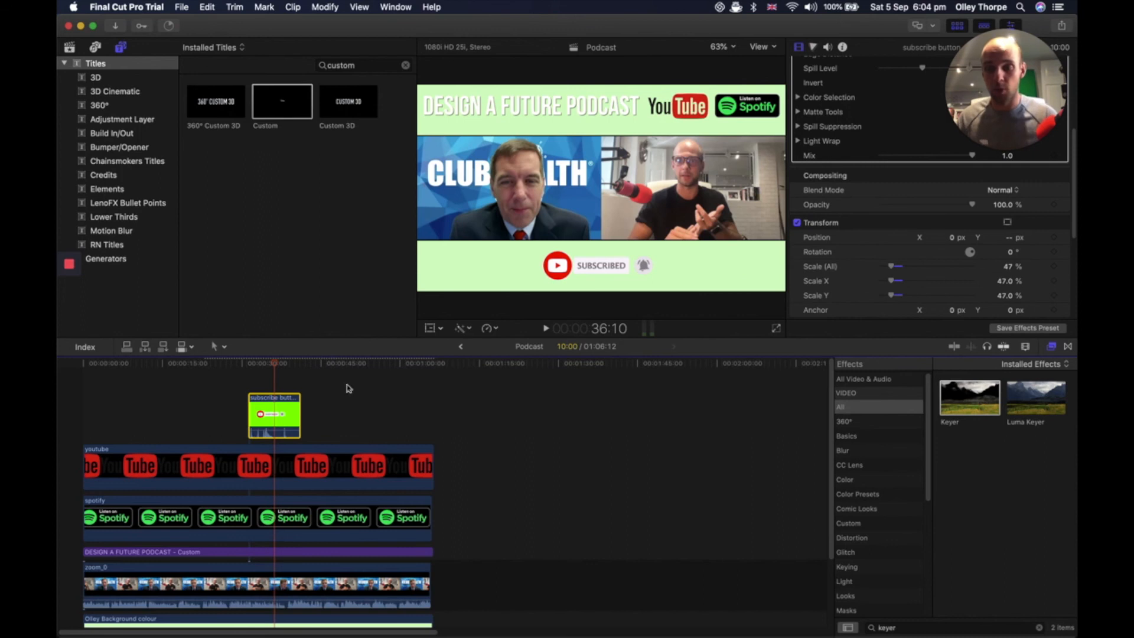
- Duplicate the zoom_0 clip directly above the original and turn the copy's audio all the way down
scroll(348, 388, "down", 5)
left_click(146, 529)
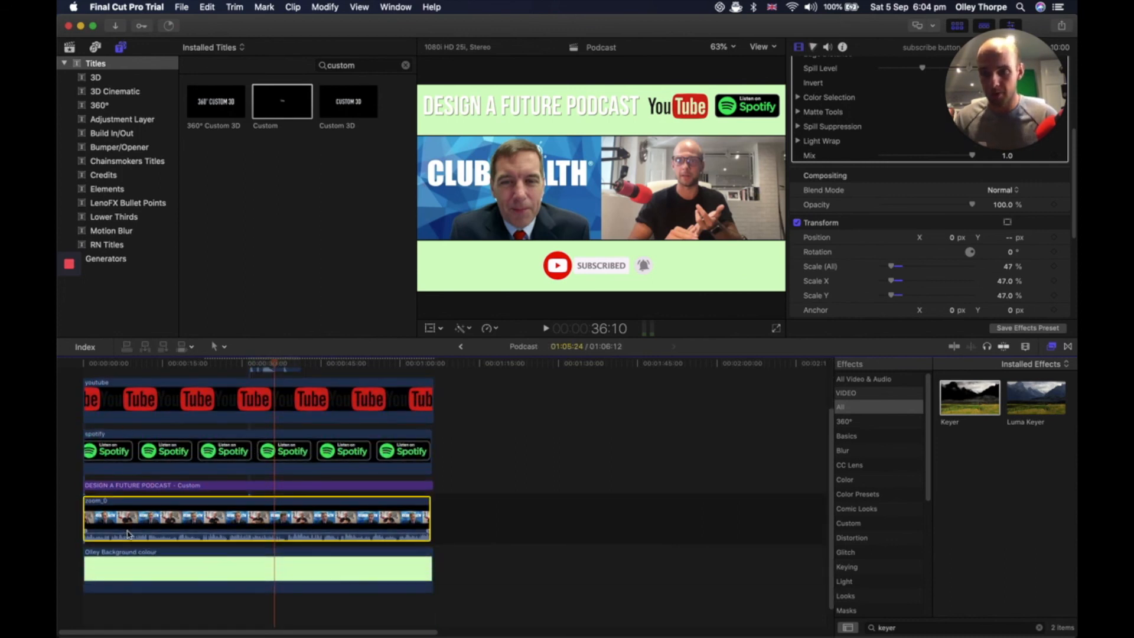
scroll(128, 534, "down", 2)
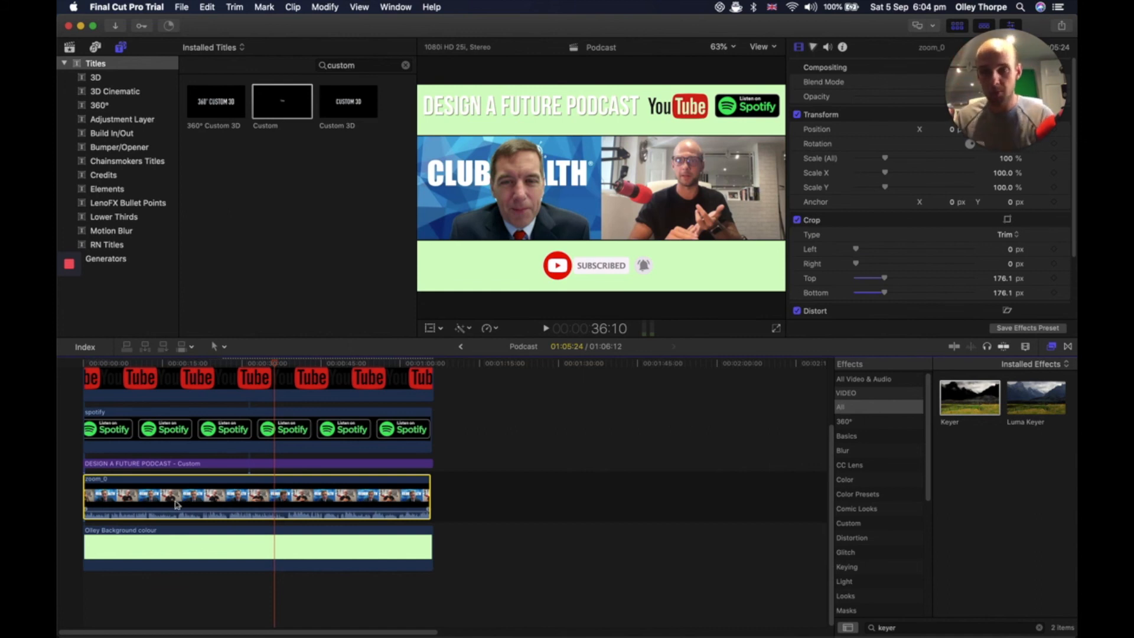
left_click_drag(206, 499, 204, 460)
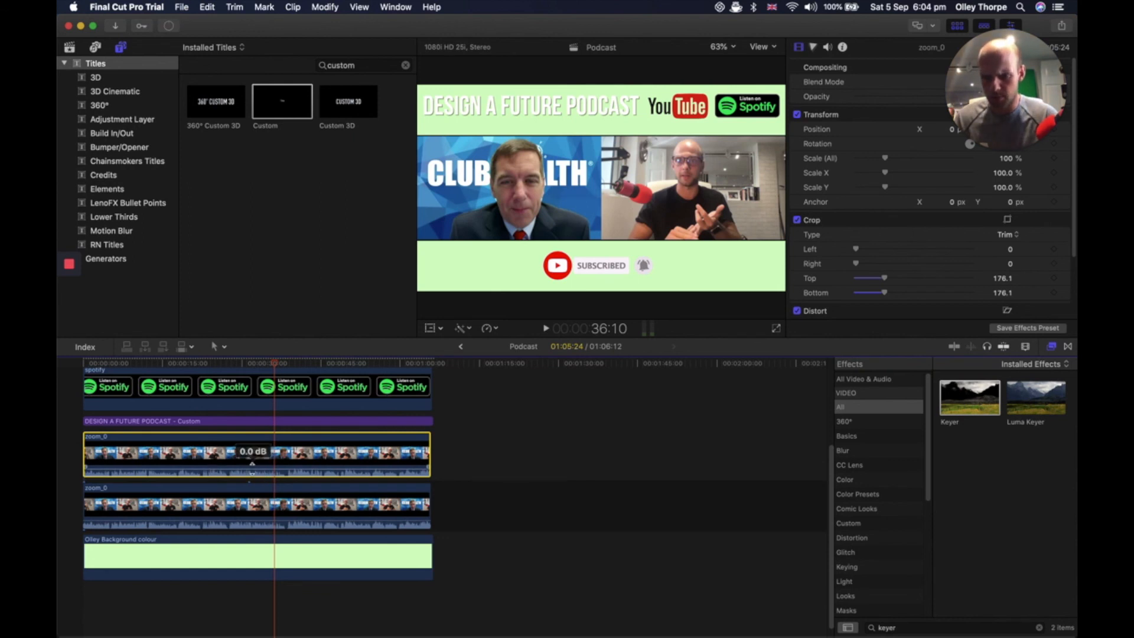
left_click_drag(250, 481, 249, 508)
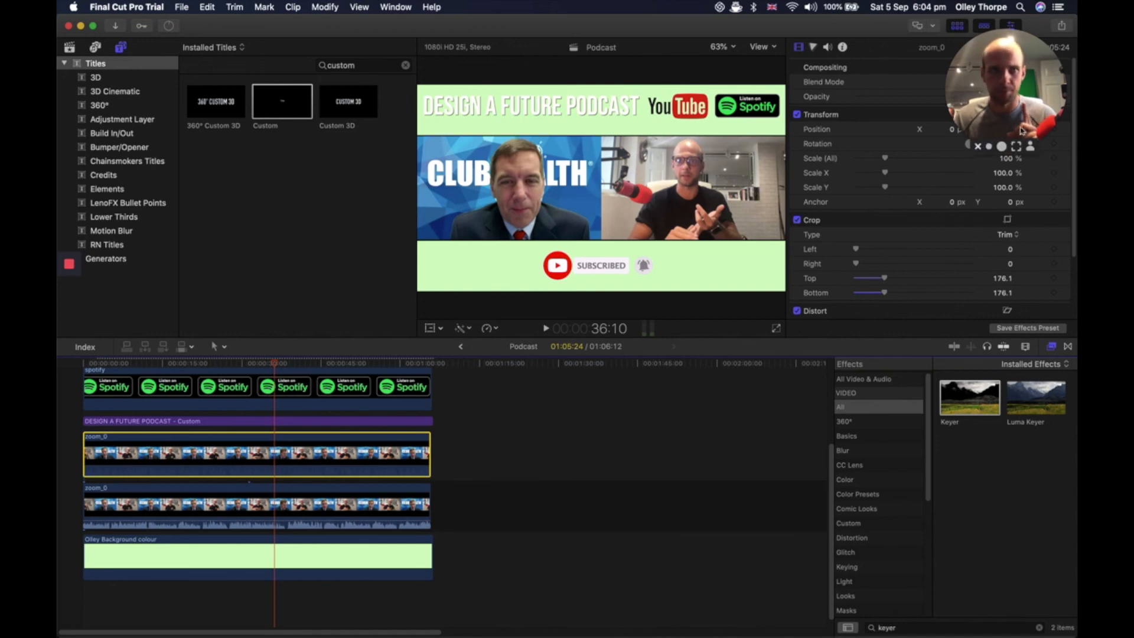
- Trim the upper zoom_0 copy by 640 px from the right so only the left-hand speaker remains
left_click(1003, 146)
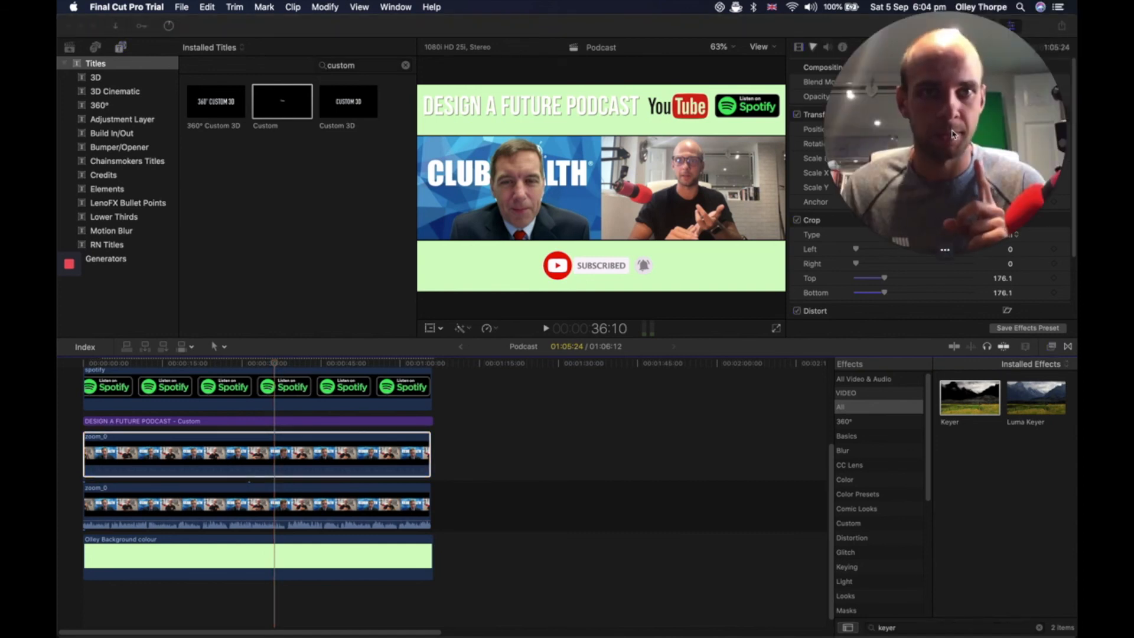
left_click(283, 453)
left_click(435, 328)
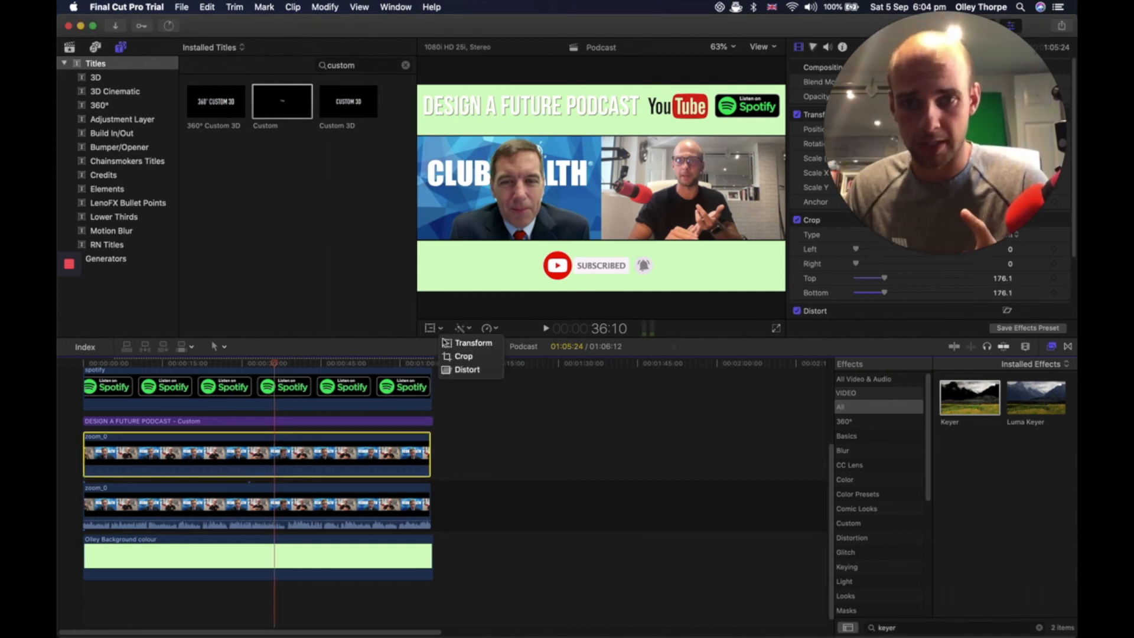
left_click(447, 357)
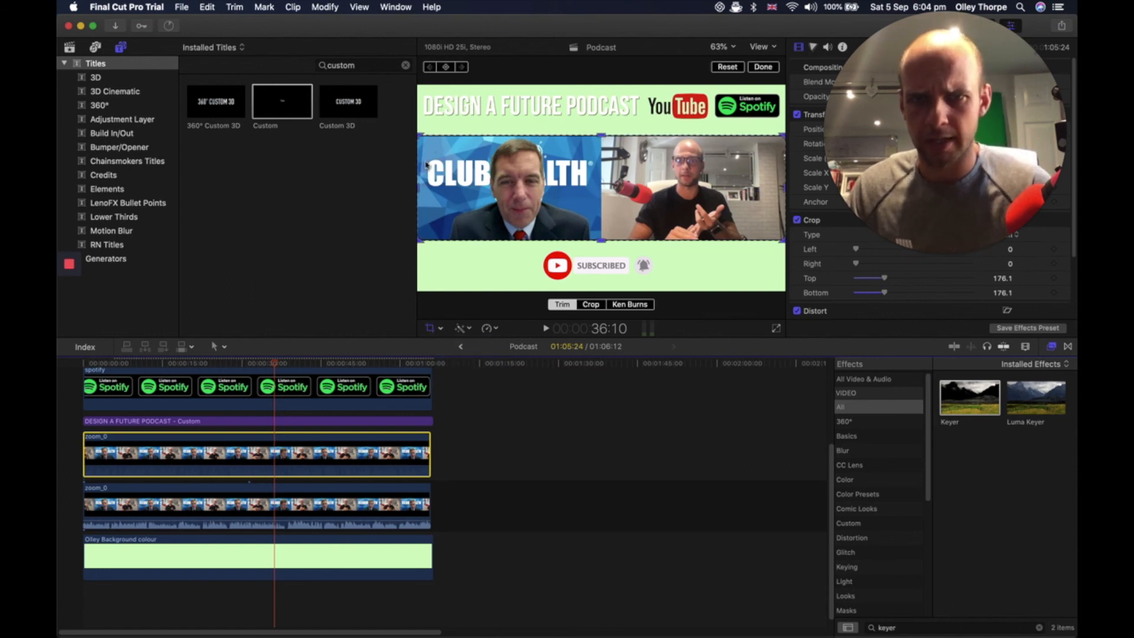
left_click(419, 192)
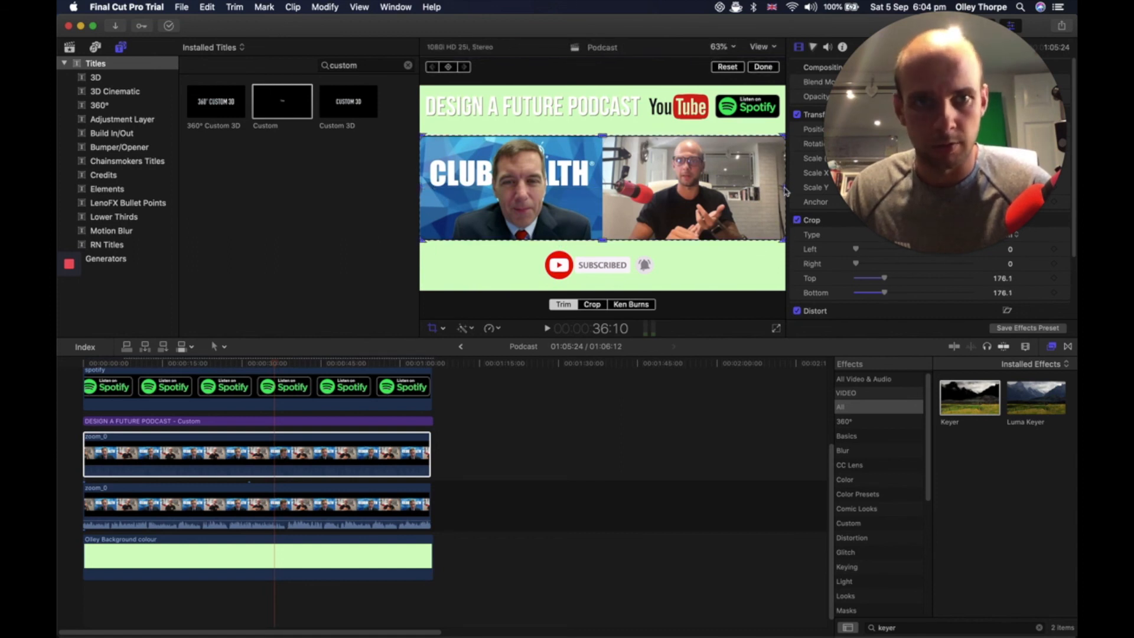
left_click_drag(783, 189, 601, 189)
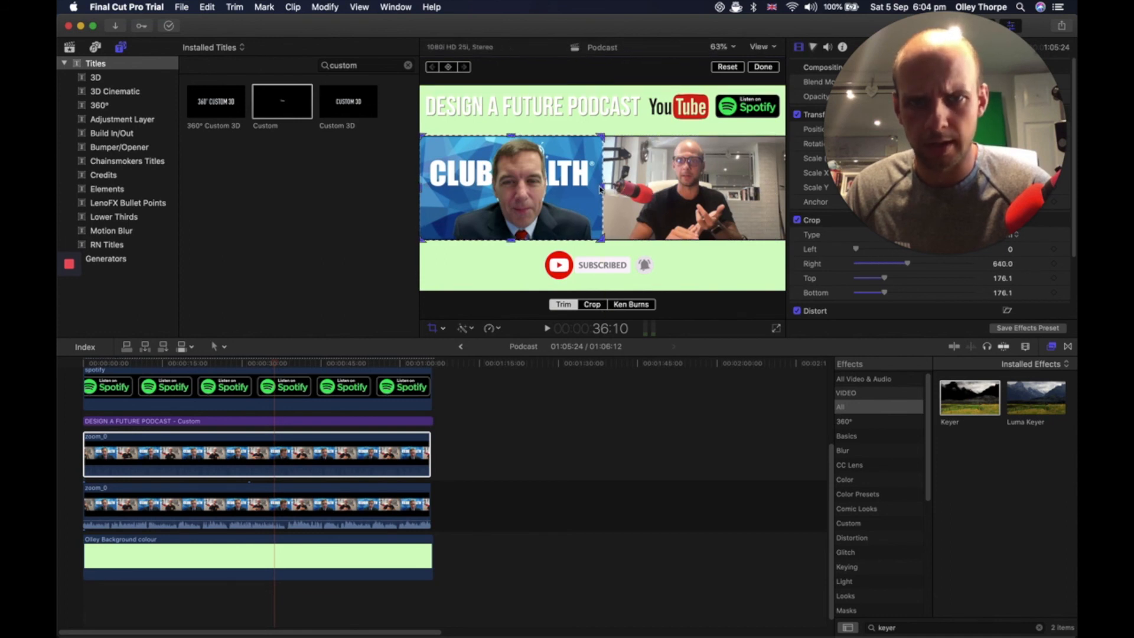
left_click(763, 68)
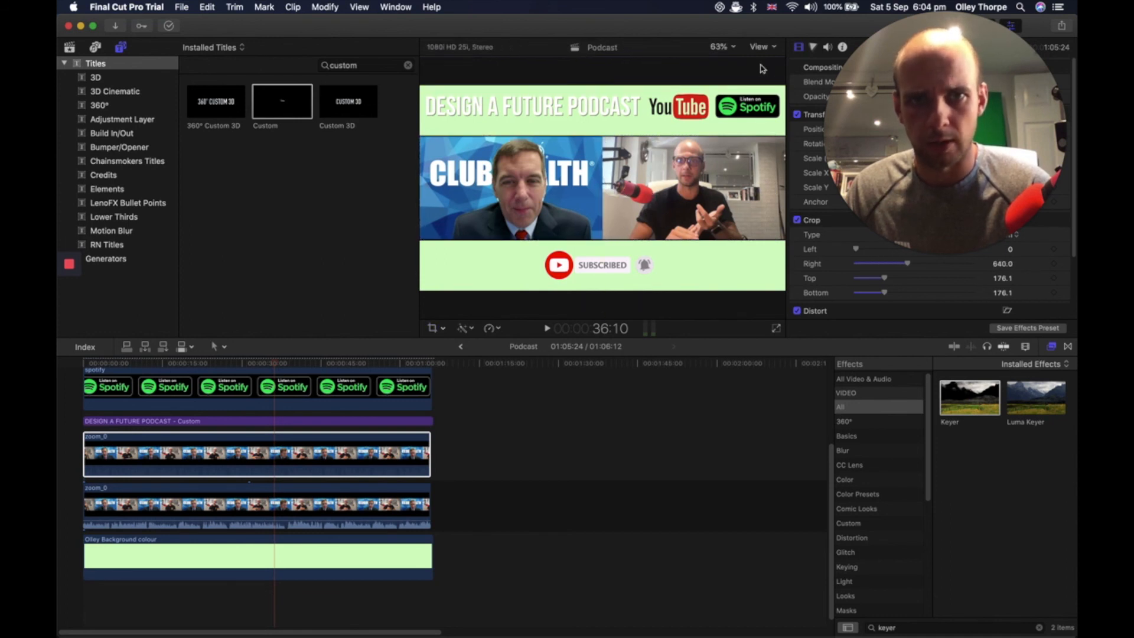
- Trim the lower zoom_0 clip by 640 px from the left and 183.5 px from the top, keeping the right-hand speaker
left_click(266, 508)
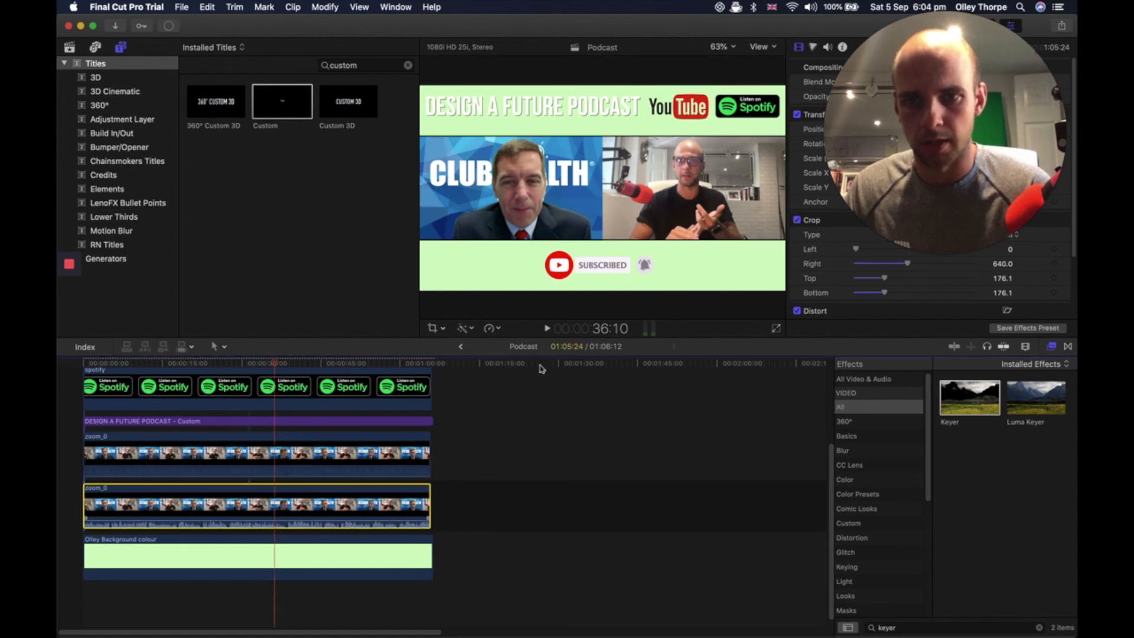
left_click(432, 329)
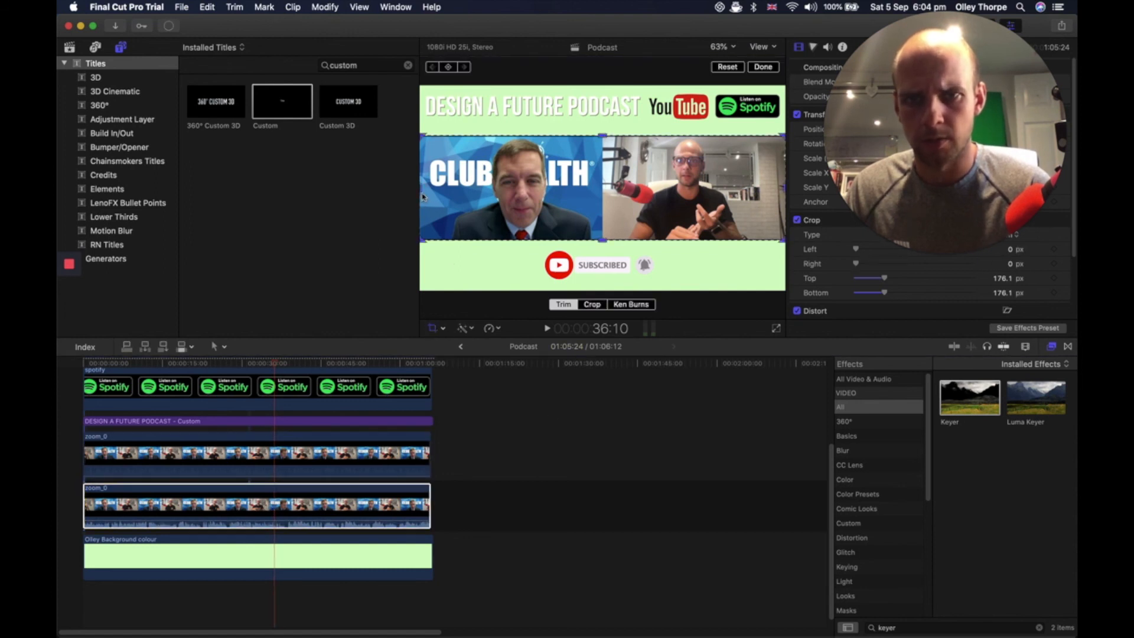
left_click_drag(424, 137, 605, 138)
left_click(767, 67)
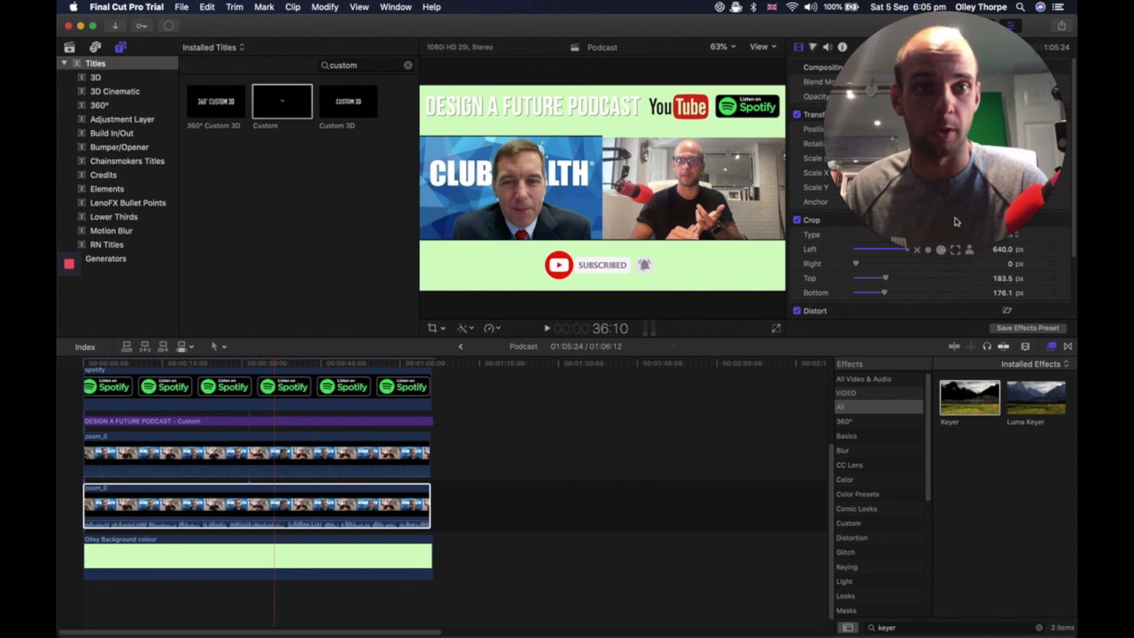
left_click(939, 250)
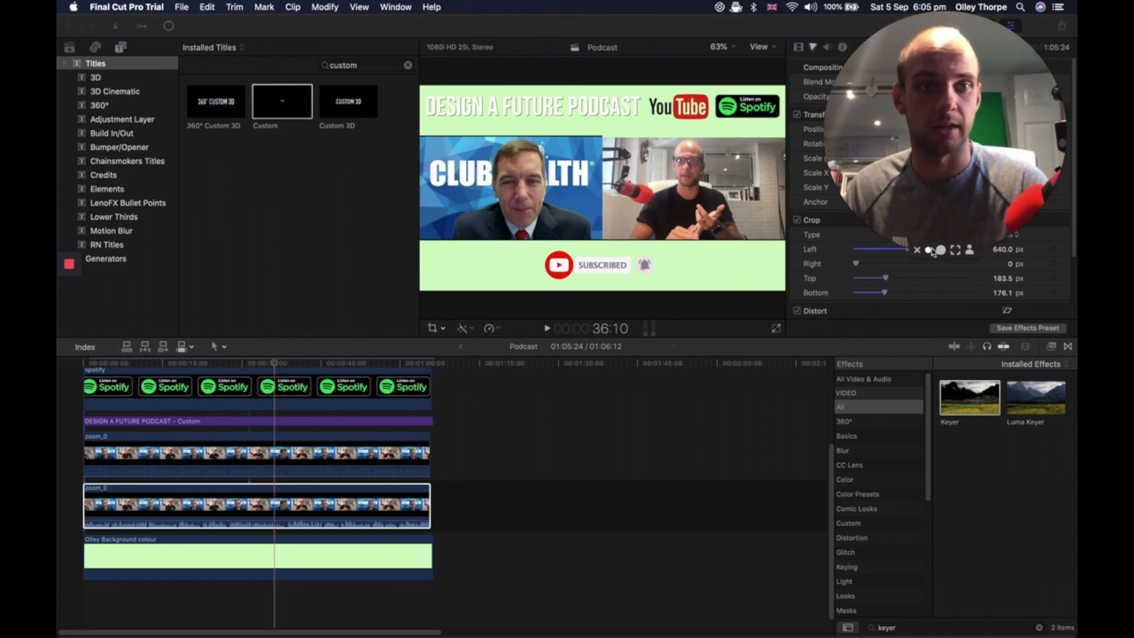
left_click(930, 250)
left_click_drag(913, 183, 1007, 518)
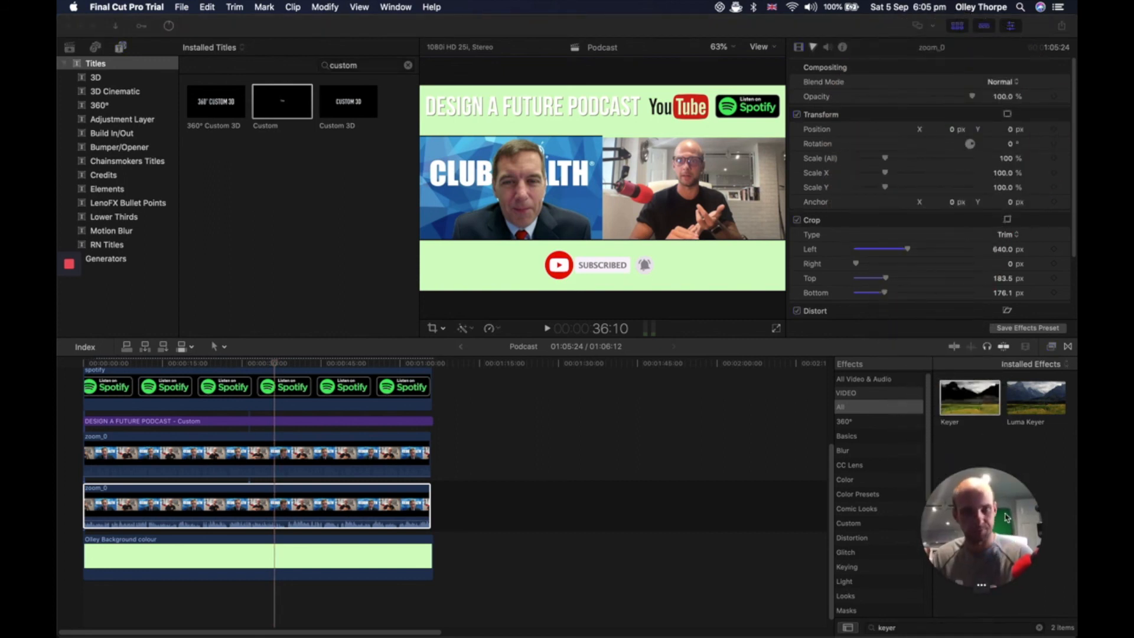
- Scale the lower zoom_0 clip with the right-hand speaker to 64.9 %, keeping its rotation at 0°
left_click(447, 335)
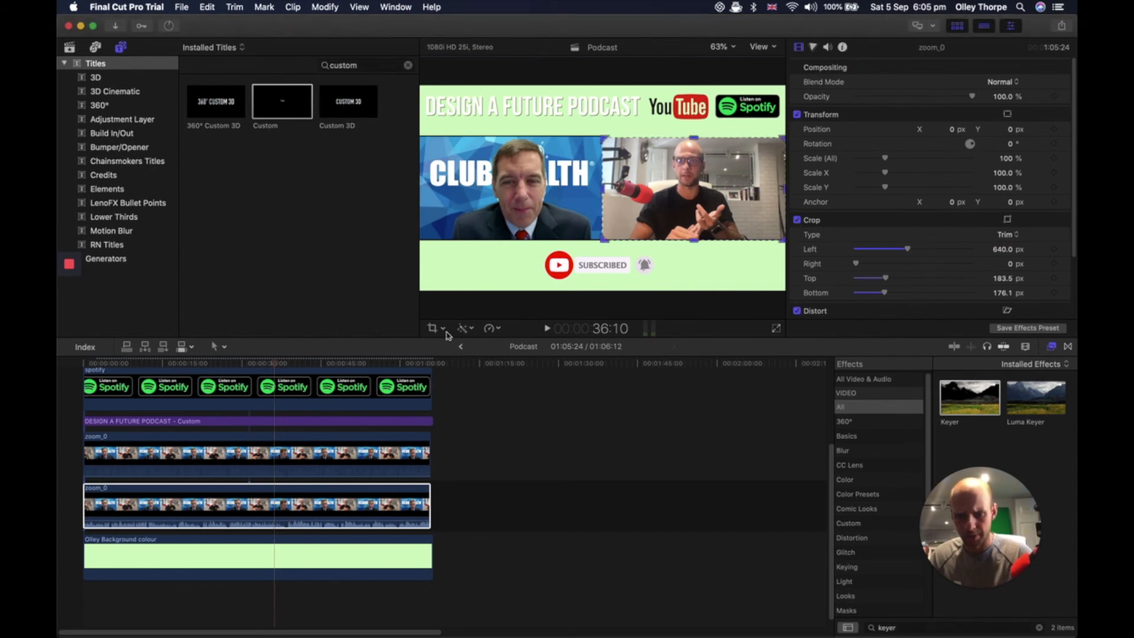
left_click(447, 335)
left_click(447, 336)
left_click(455, 356)
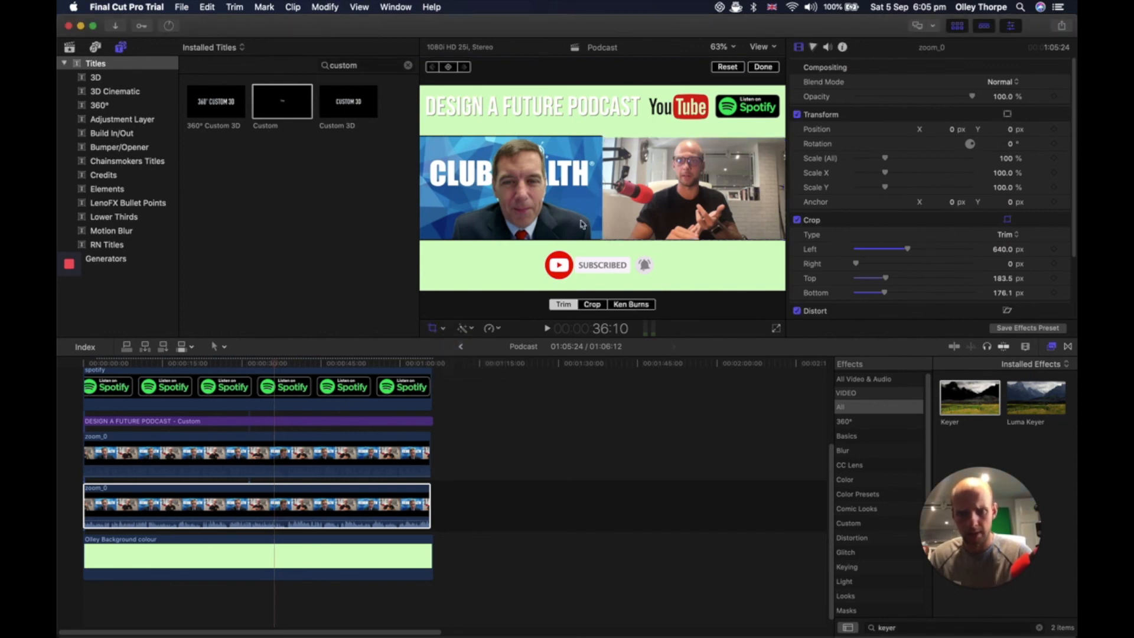
left_click_drag(602, 136, 603, 137)
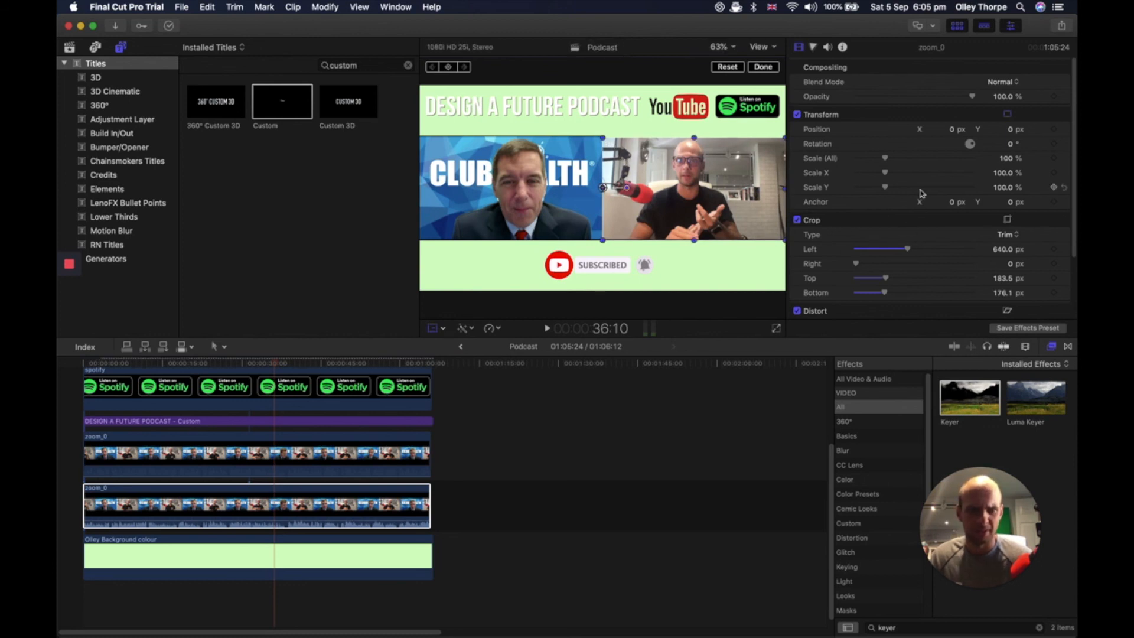
scroll(920, 193, "down", 2)
left_click_drag(886, 129, 875, 127)
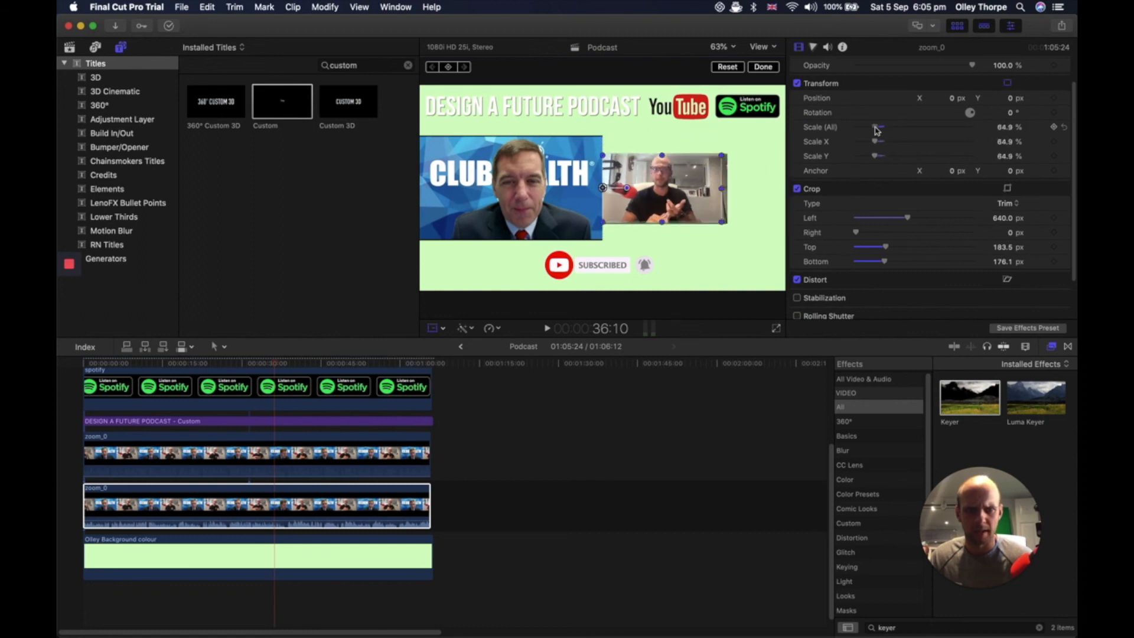
left_click_drag(627, 187, 647, 200)
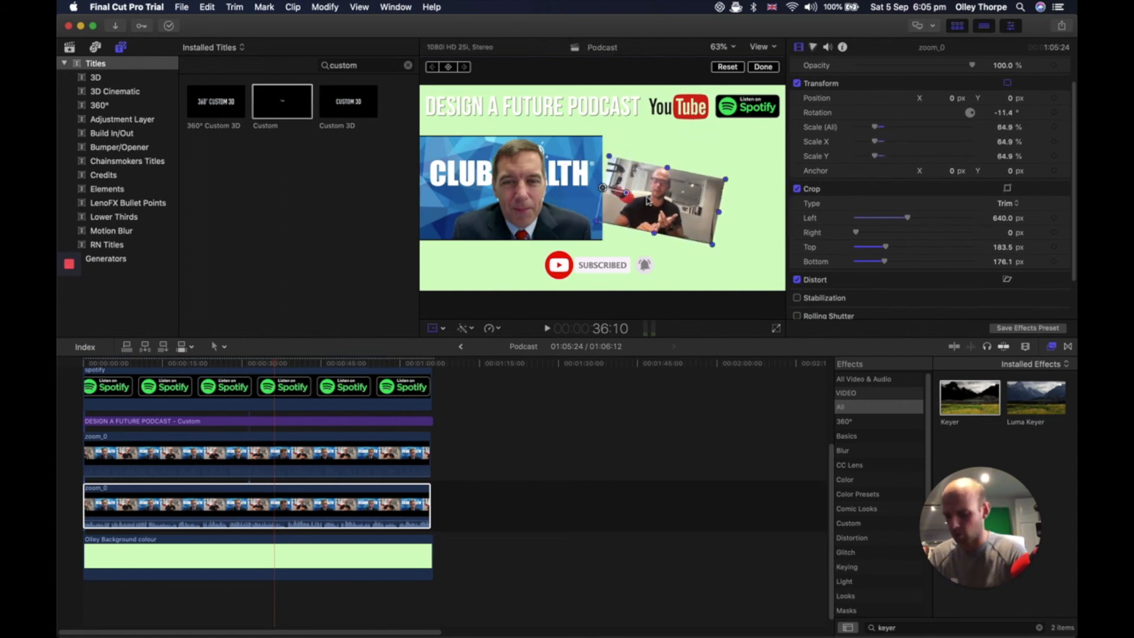
left_click(669, 171)
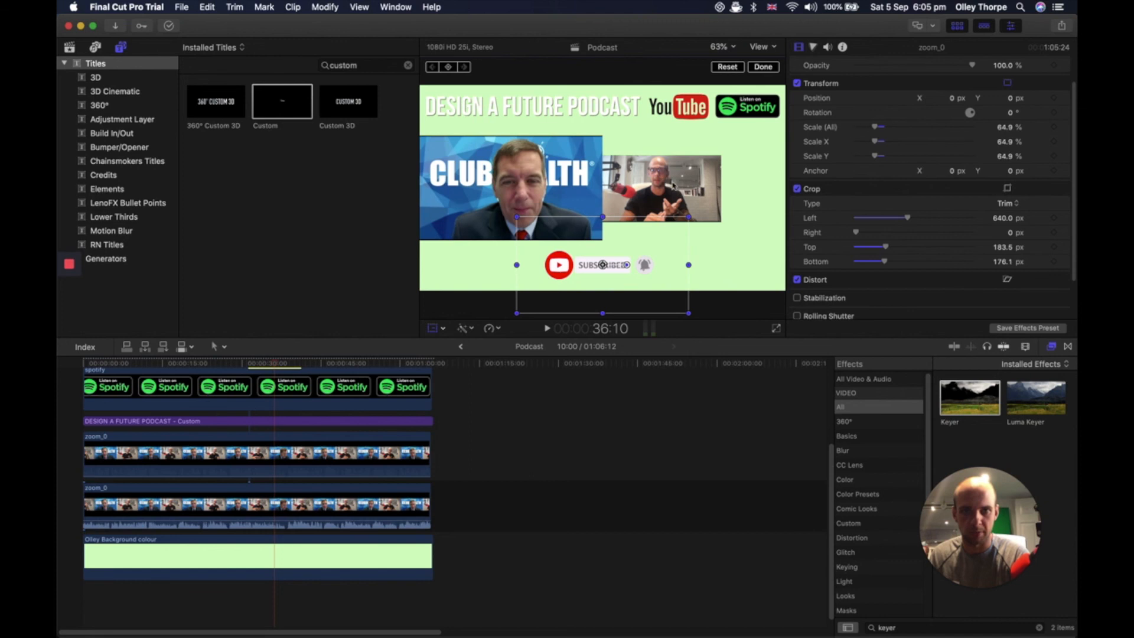
- Scale the upper zoom_0 clip to 130.68 % and position it at X 327.3 px, Y -9.5 px
left_click(292, 442)
left_click(597, 231)
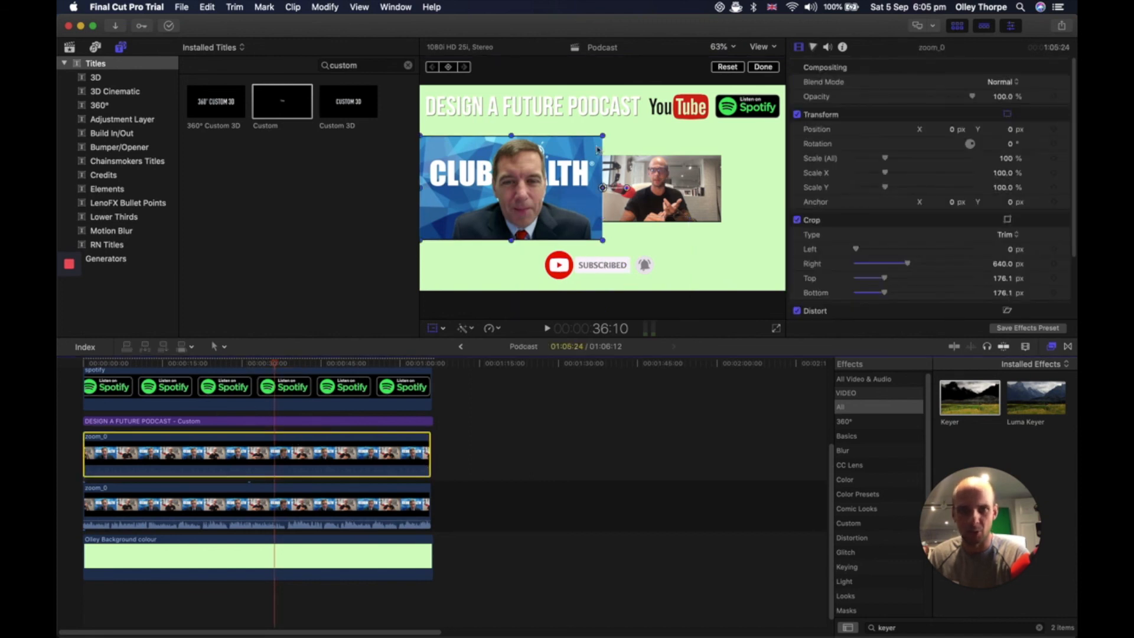
mouse_move(602, 136)
left_mouse_down()
mouse_move(594, 143)
mouse_move(602, 137)
left_mouse_up()
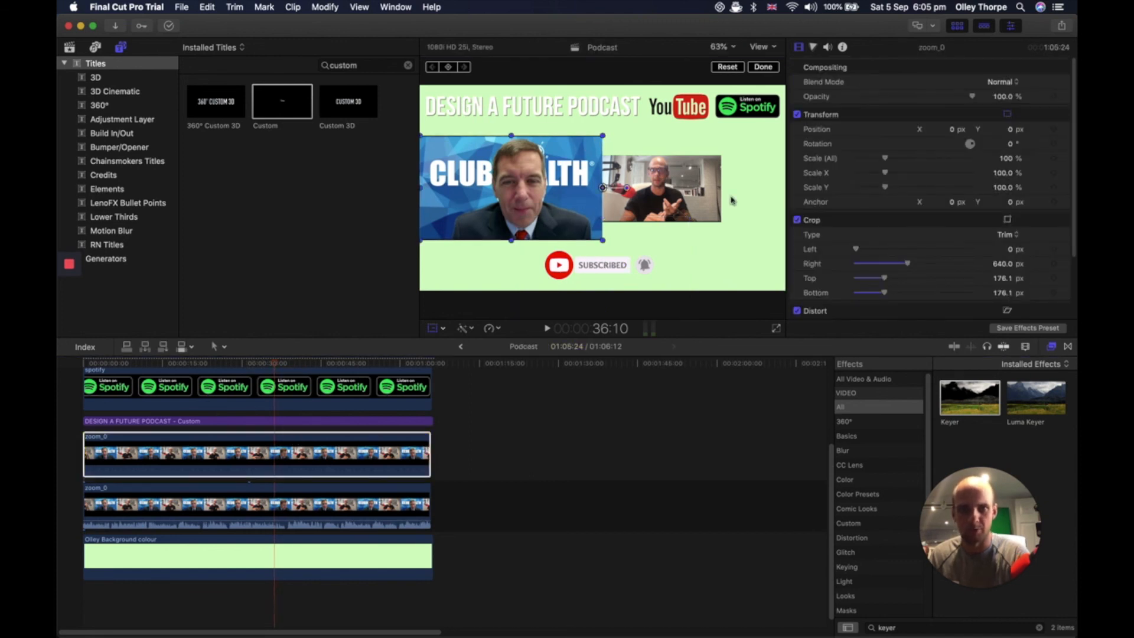
left_click_drag(884, 163, 880, 165)
left_click_drag(589, 214, 557, 189)
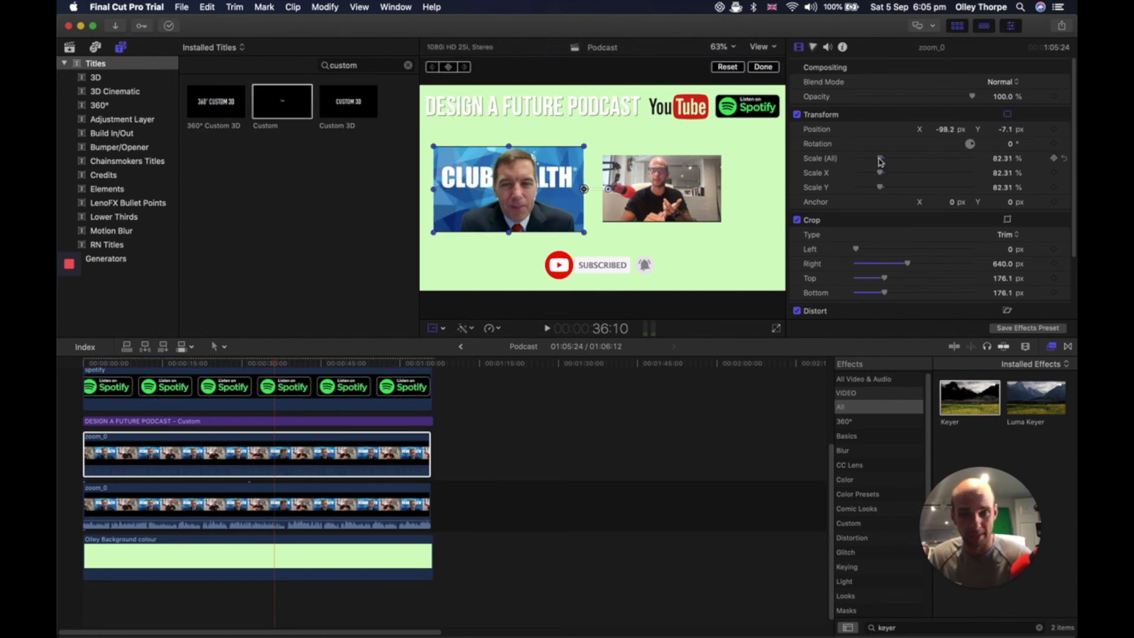
left_click_drag(881, 161, 893, 161)
left_click_drag(562, 197, 644, 197)
- Trim the upper zoom_0 clip by 95.9 px left, 667.8 px right, 178.8 px top and 180.7 px bottom around the speaker
left_click(444, 328)
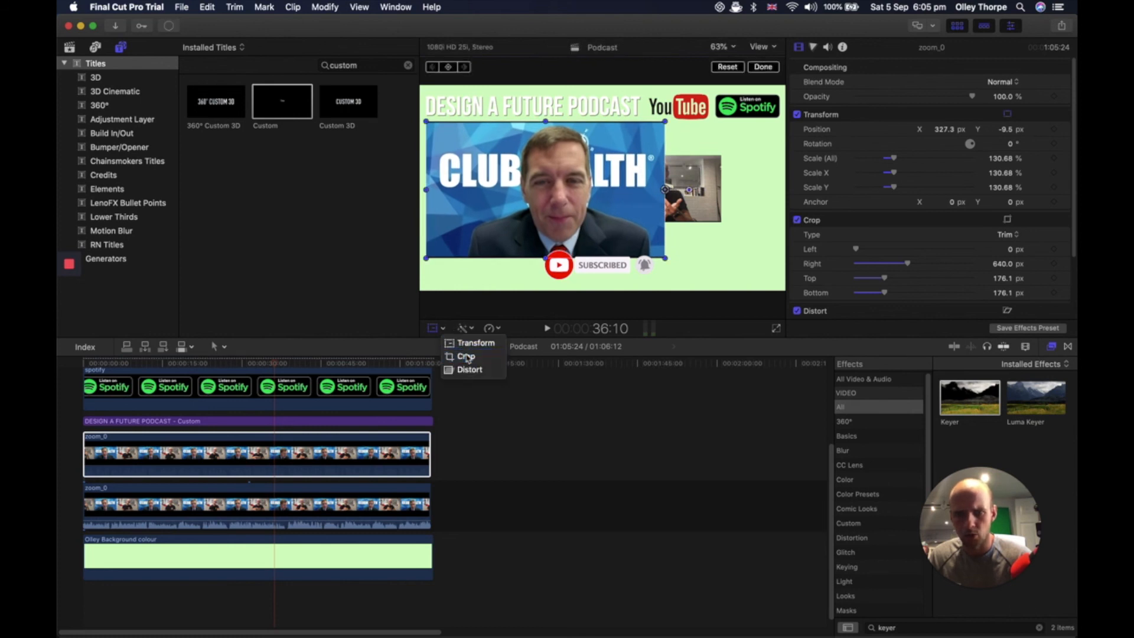
left_click(466, 354)
left_click_drag(427, 193, 464, 189)
left_click_drag(676, 193, 654, 193)
left_click_drag(561, 122, 565, 126)
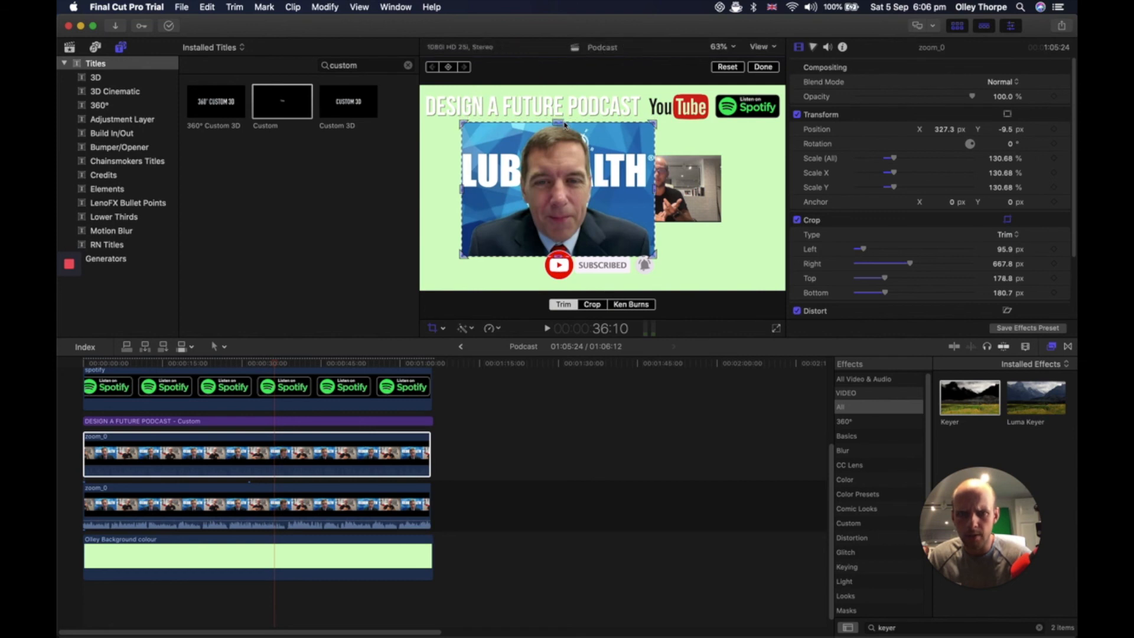
left_click(762, 68)
- Reposition the enlarged speaker frame of the upper zoom_0 clip near the canvas's left edge, just below the podcast title
left_click(269, 462)
left_click(442, 328)
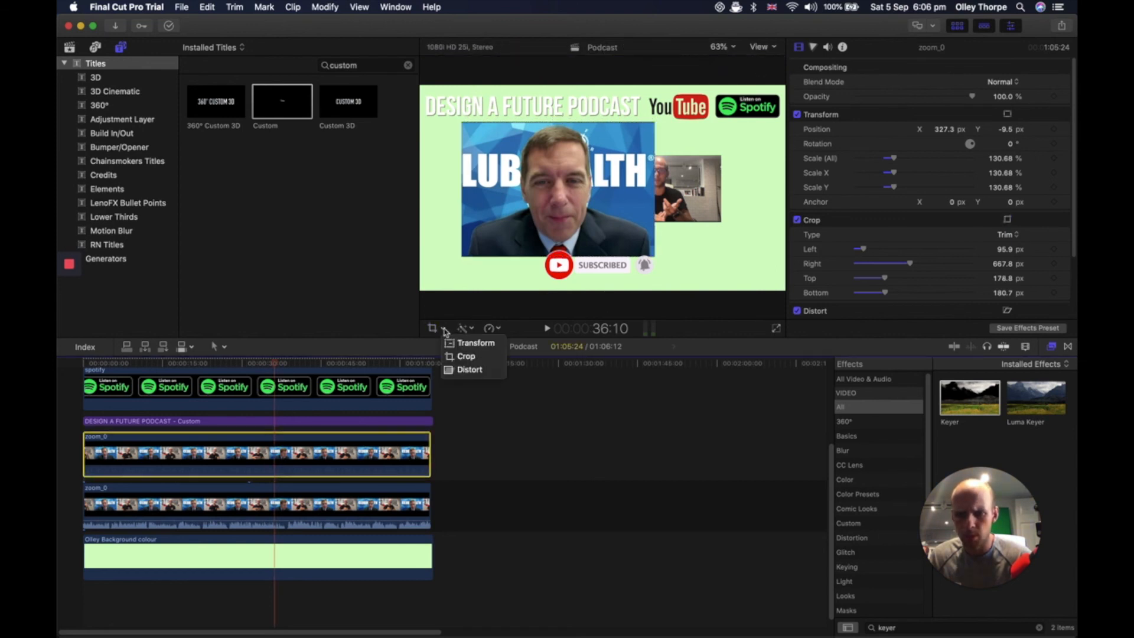
left_click(466, 340)
left_click_drag(562, 196, 536, 200)
left_click(762, 68)
- Scale the lower zoom_0 clip to 71.97 % and move it to X 165.8 px, Y -14.1 px, beside the other speaker
left_click(319, 492)
left_click(436, 328)
left_click_drag(677, 202, 708, 204)
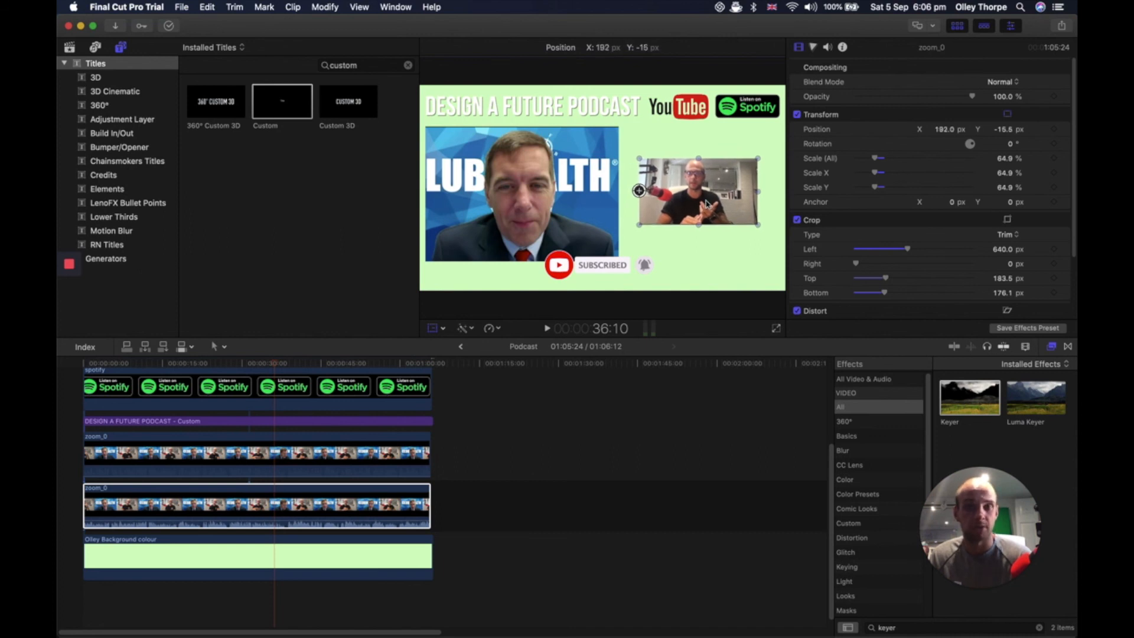
left_click_drag(877, 163, 878, 163)
left_click_drag(757, 188, 754, 188)
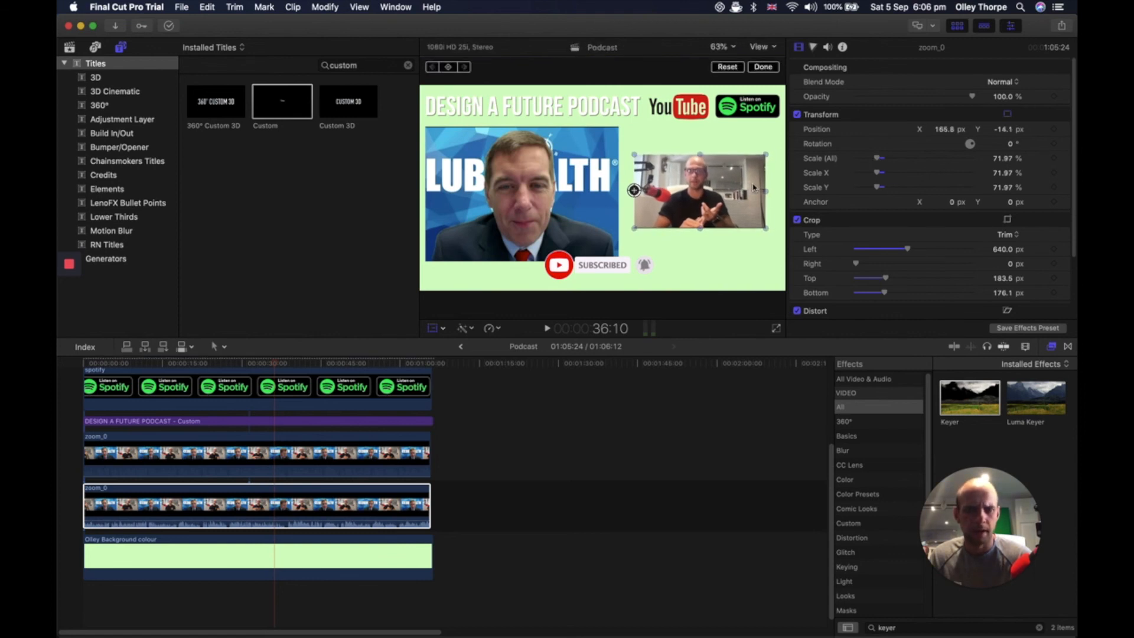
left_click(764, 68)
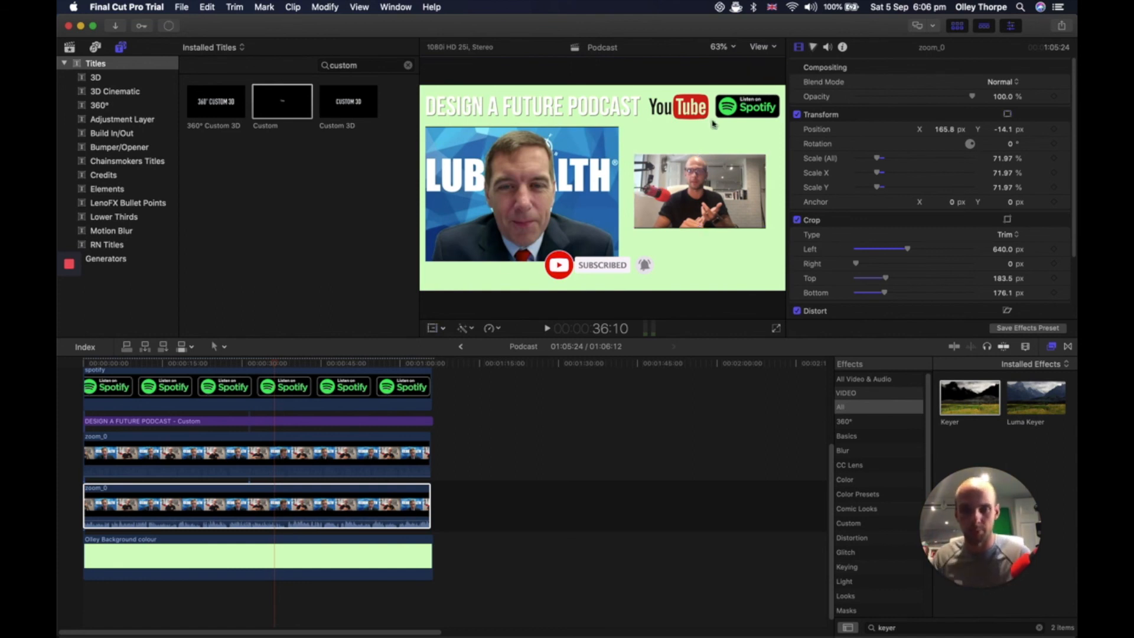
- Add a Custom generator at the project start between the background and the zoom clips, and extend it to the background's full length
left_click_drag(258, 358, 57, 387)
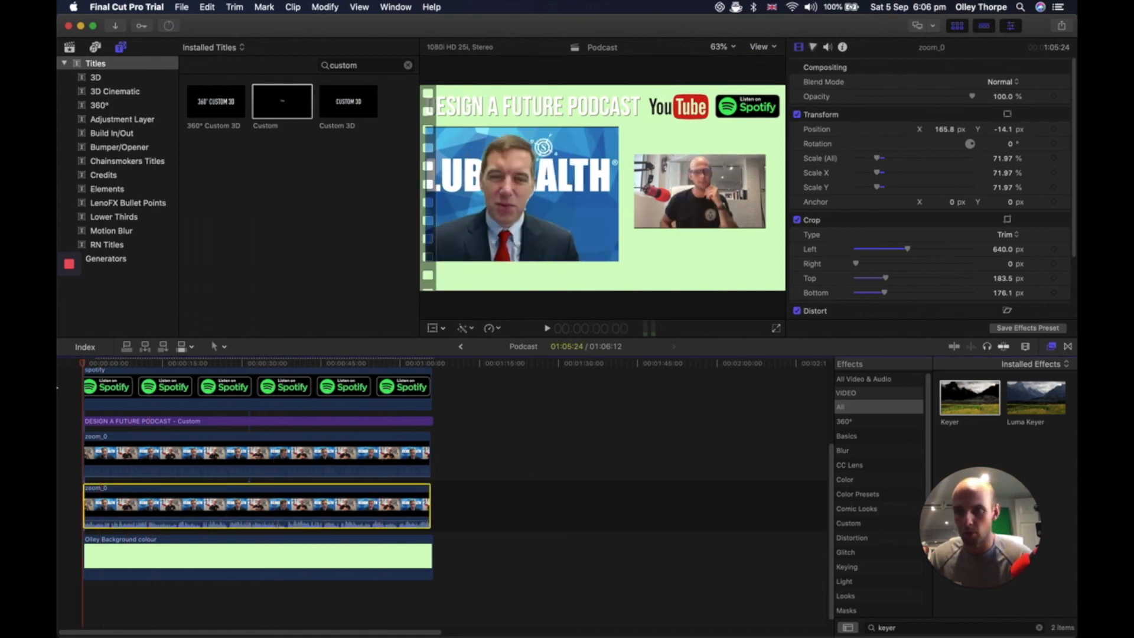
left_click(106, 258)
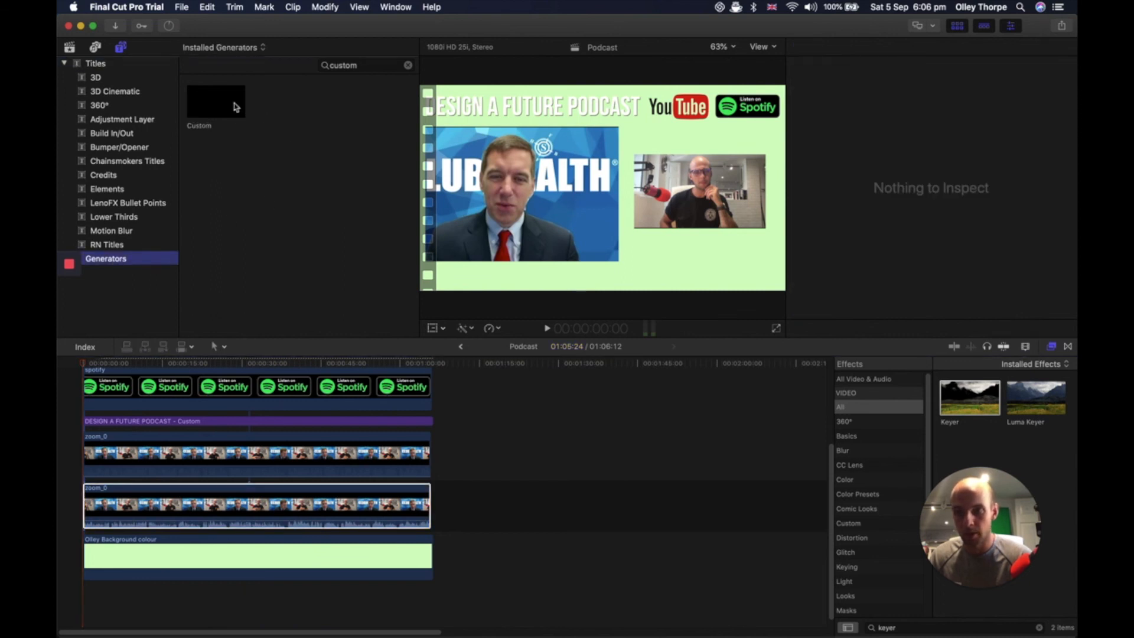
left_click_drag(223, 107, 82, 561)
left_click_drag(85, 371, 100, 367)
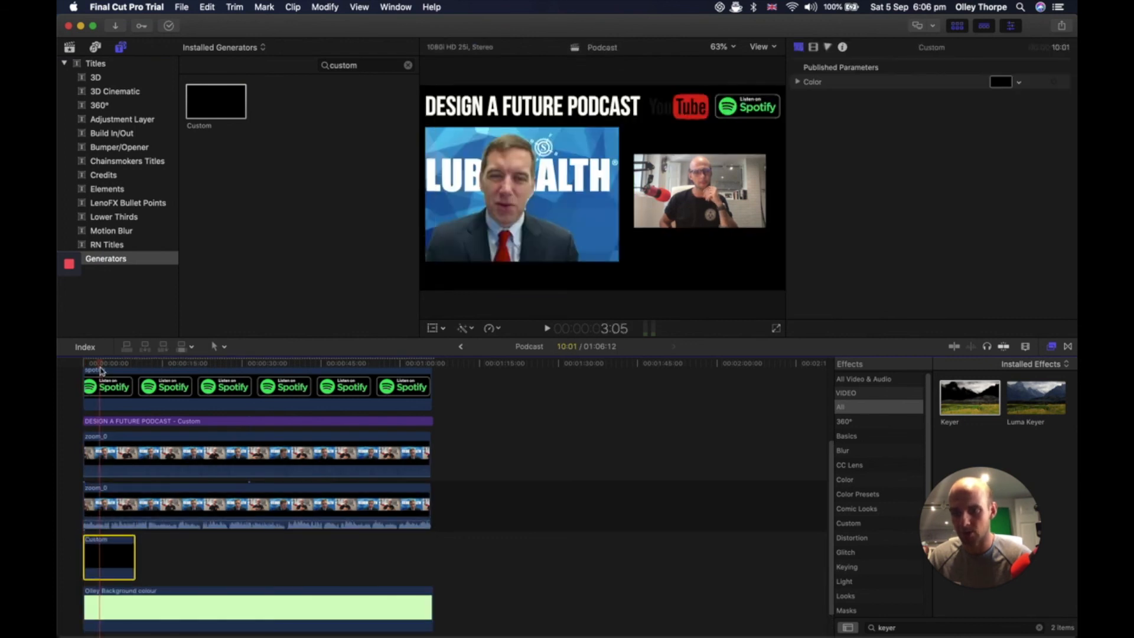
left_click_drag(131, 550, 429, 536)
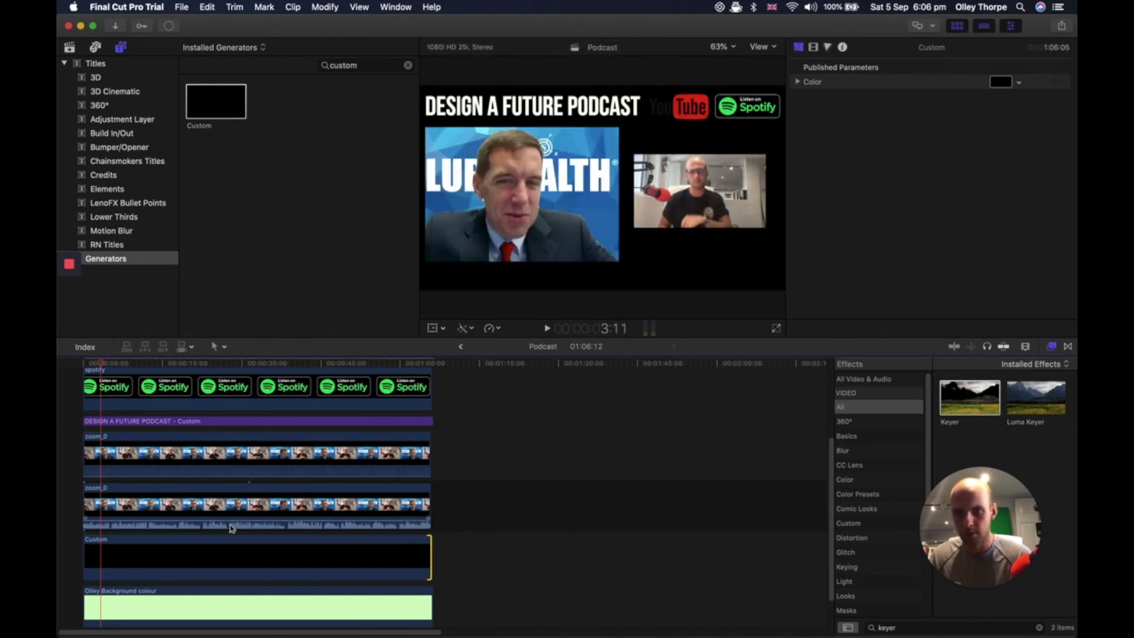
- Trim the black Custom generator by 836.9 right, 173.5 top and 96.0 bottom to form a border around the left-hand speaker
left_click(227, 548)
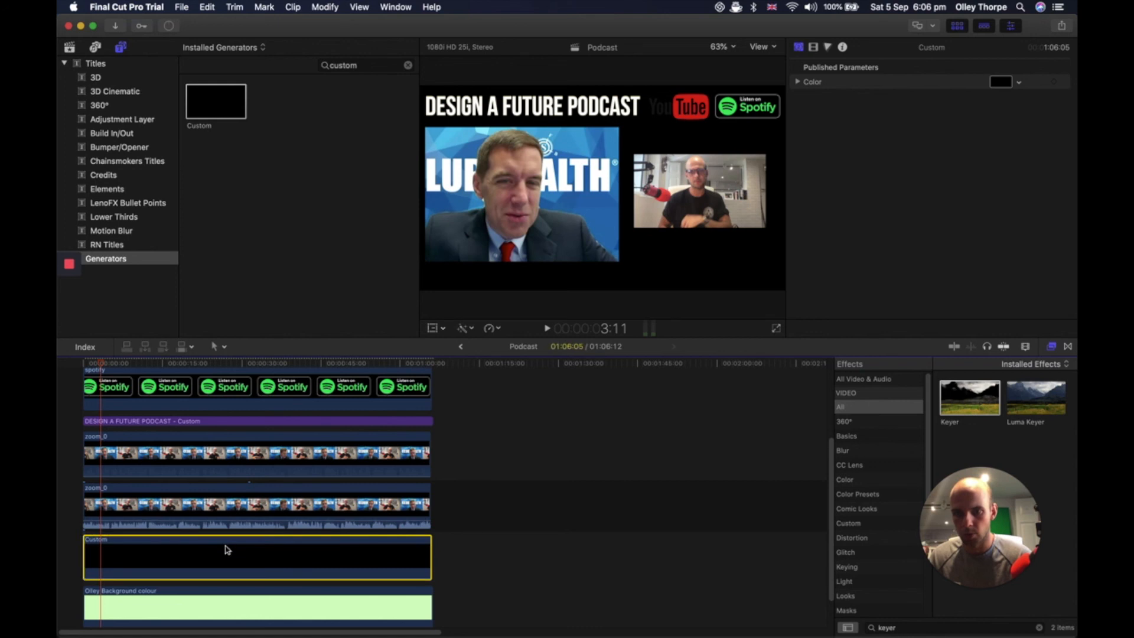
left_click(445, 330)
left_click(458, 356)
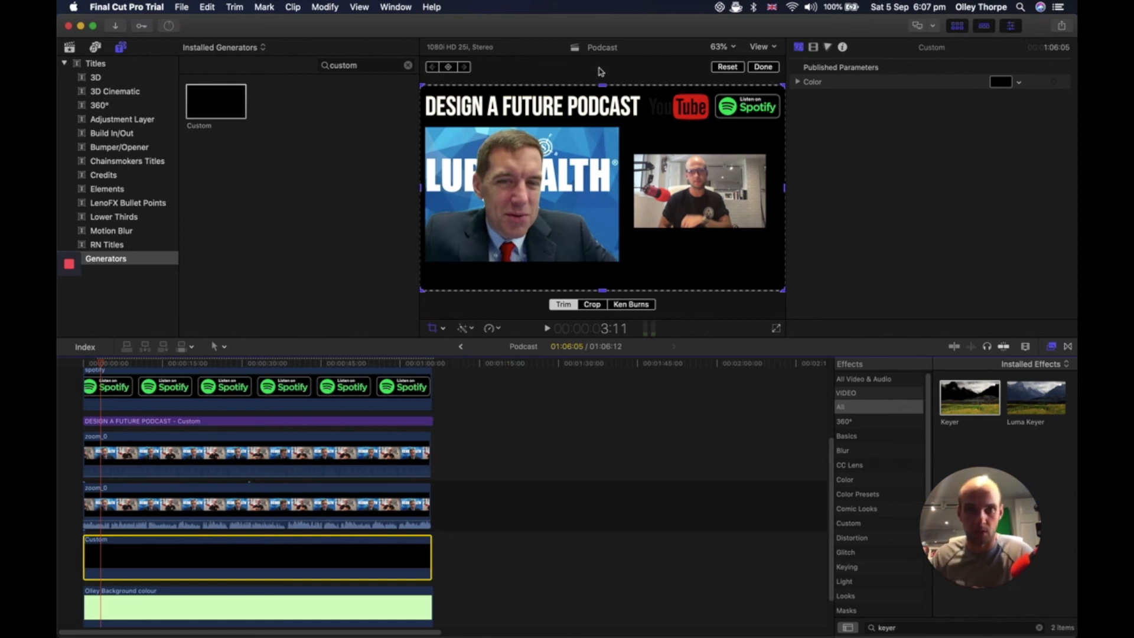
left_click(791, 189)
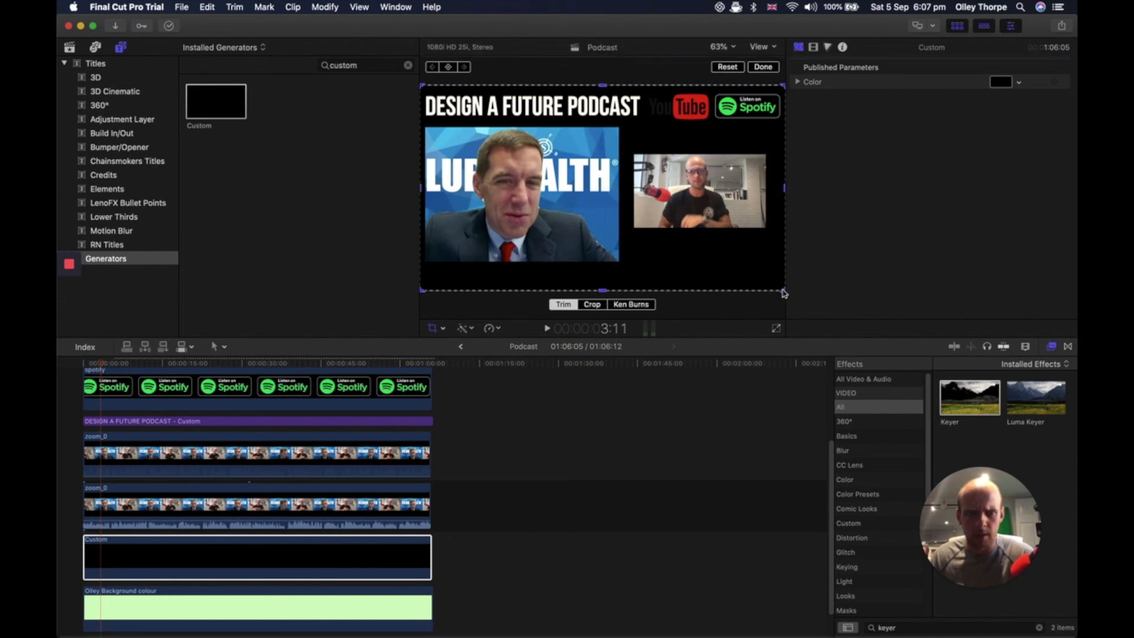
left_click_drag(783, 290, 624, 272)
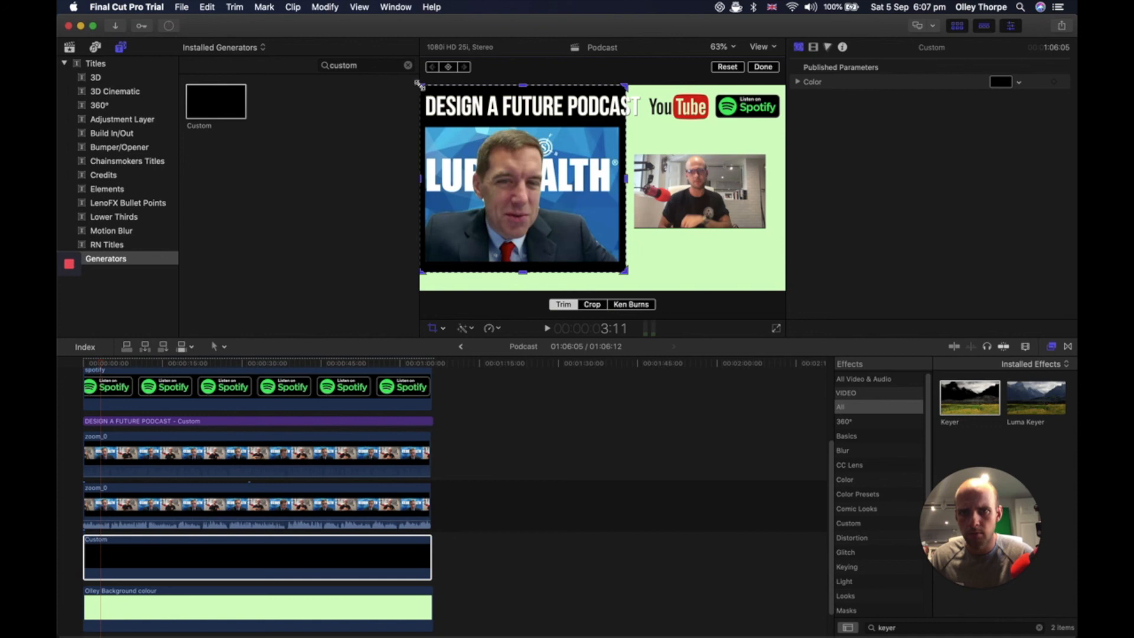
left_click_drag(422, 85, 424, 119)
left_click(763, 67)
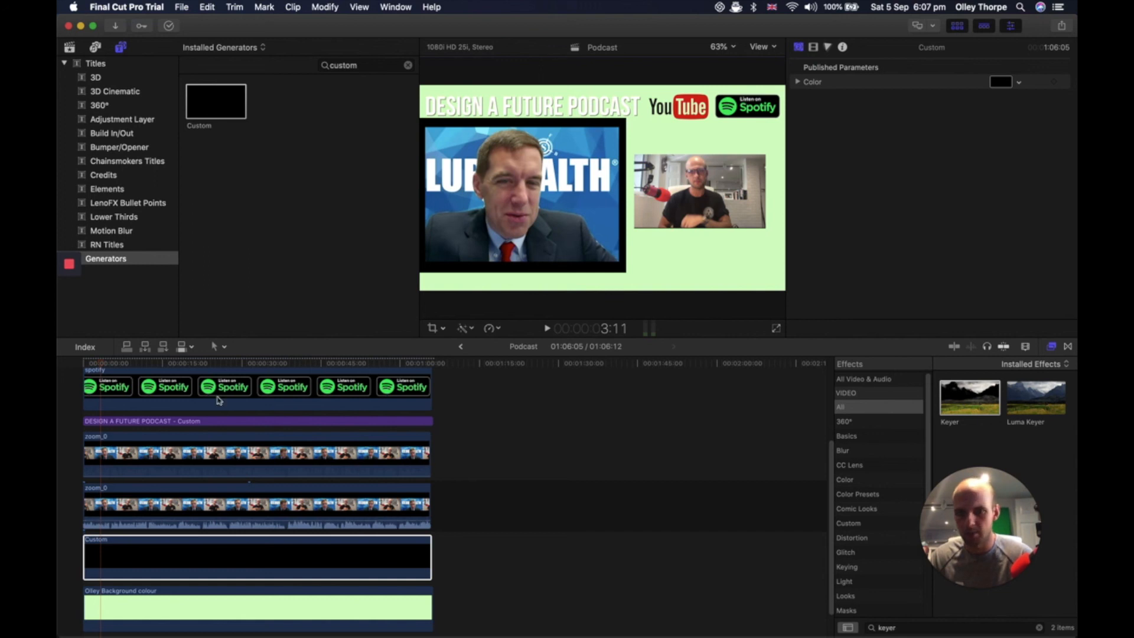
- Try lowering the Custom generator's opacity to 0.1 %, and restore it to 100 %
left_click_drag(86, 363, 238, 401)
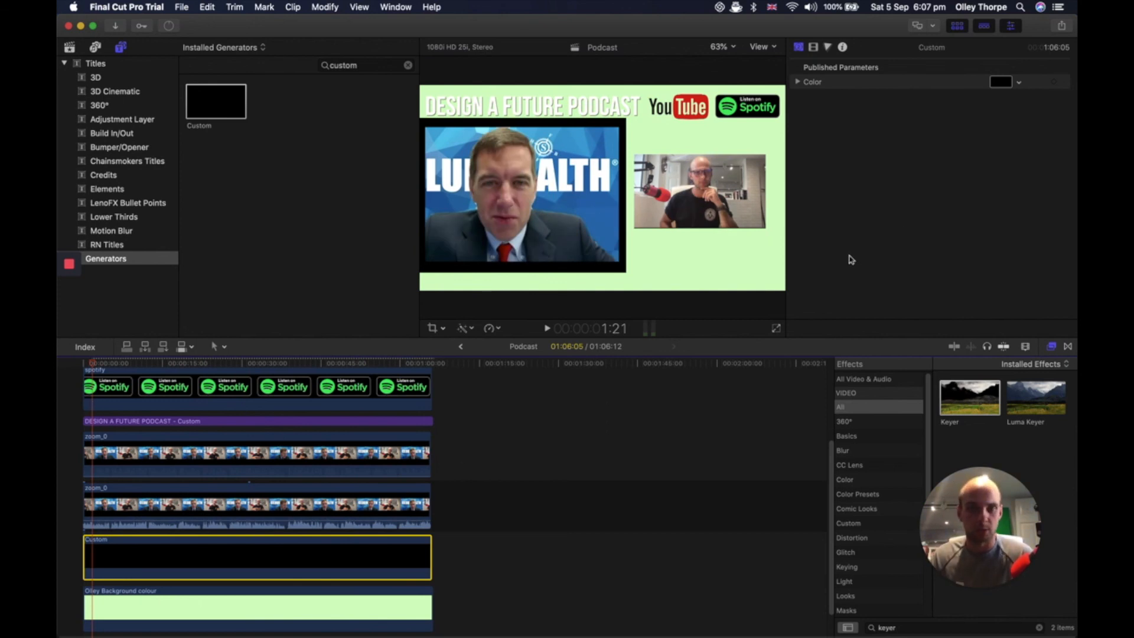
left_click(814, 47)
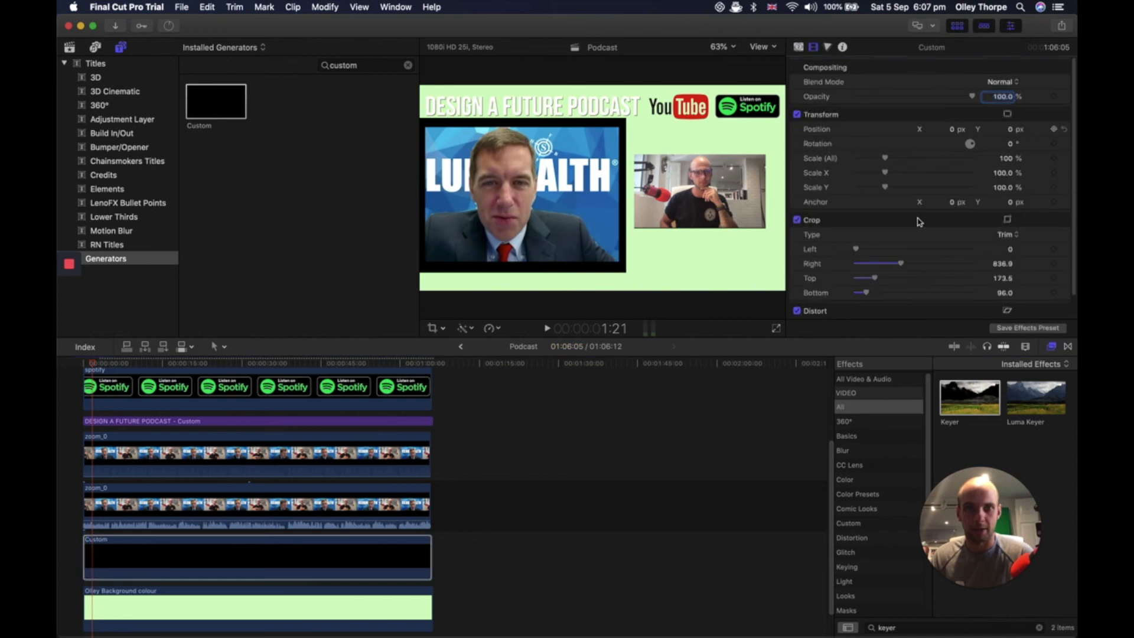
left_click_drag(941, 98, 811, 158)
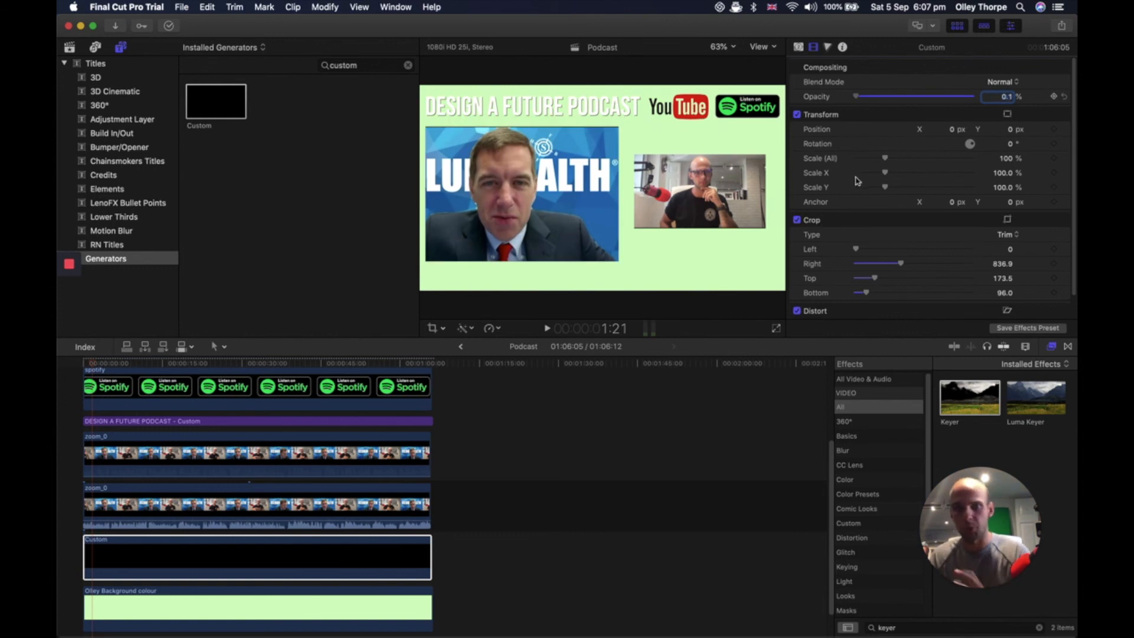
left_click_drag(871, 138, 894, 122)
left_click_drag(907, 117, 666, 147)
left_click_drag(820, 112, 1075, 104)
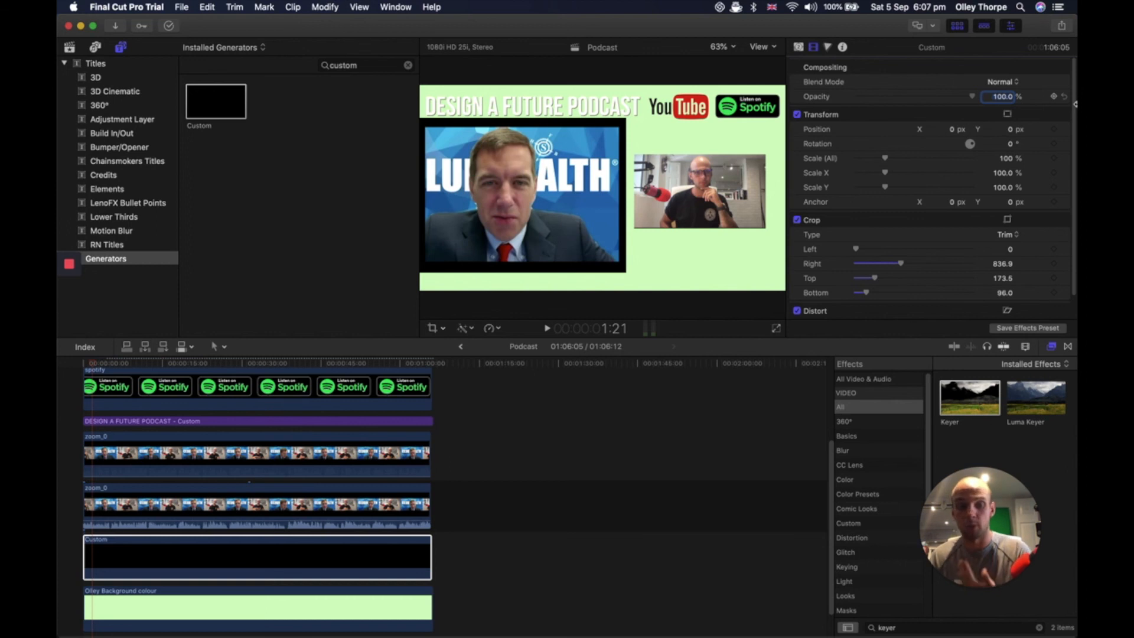